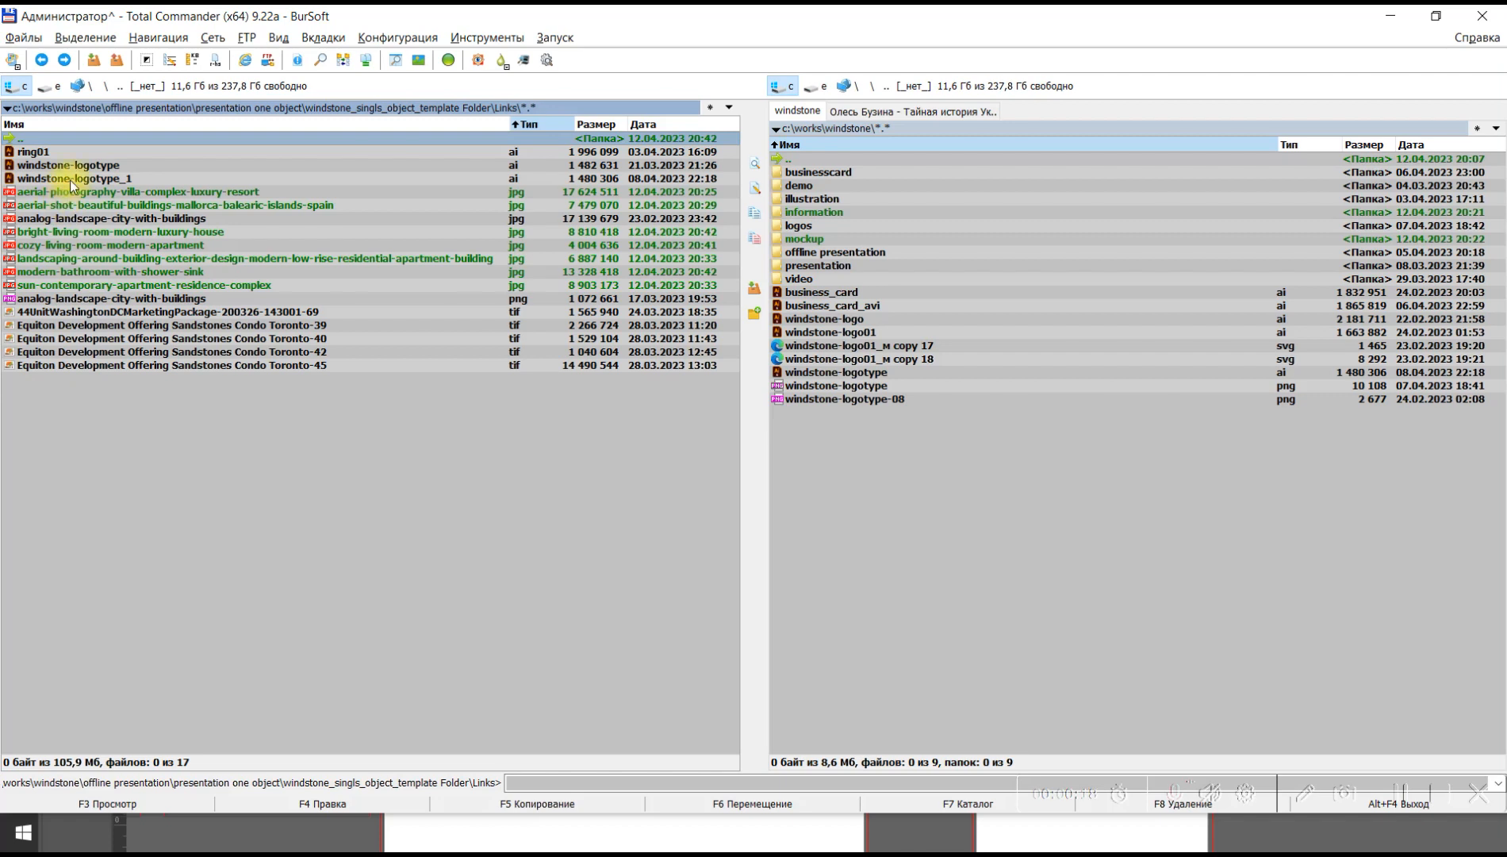
# Go up from the Links folder to its parent and examine the IDML, INDD and PDF versions of windstone_singls_object_template.
pyautogui.doubleClick(70, 136)
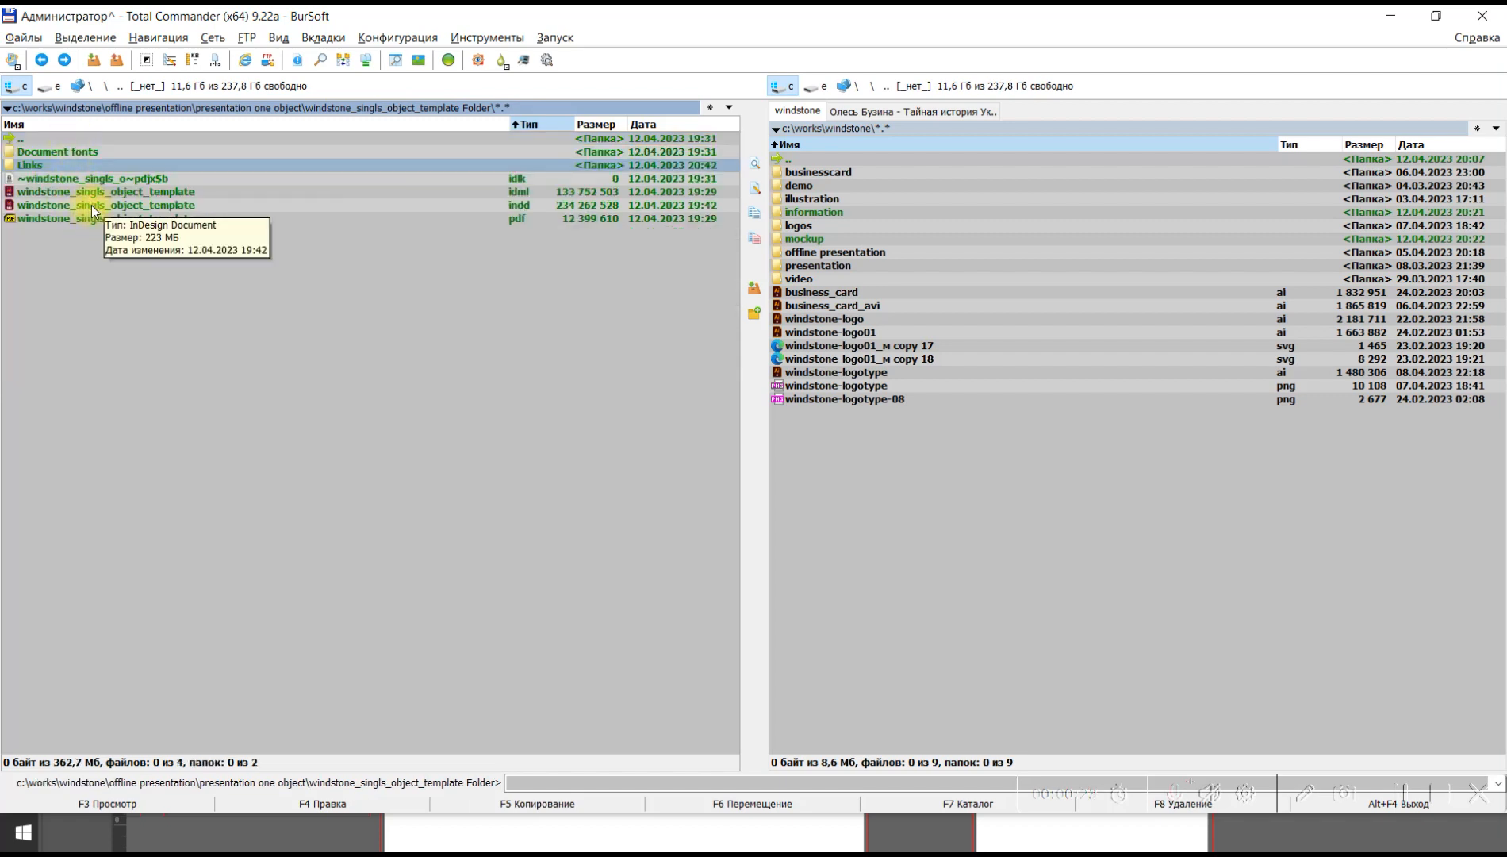
pyautogui.click(138, 192)
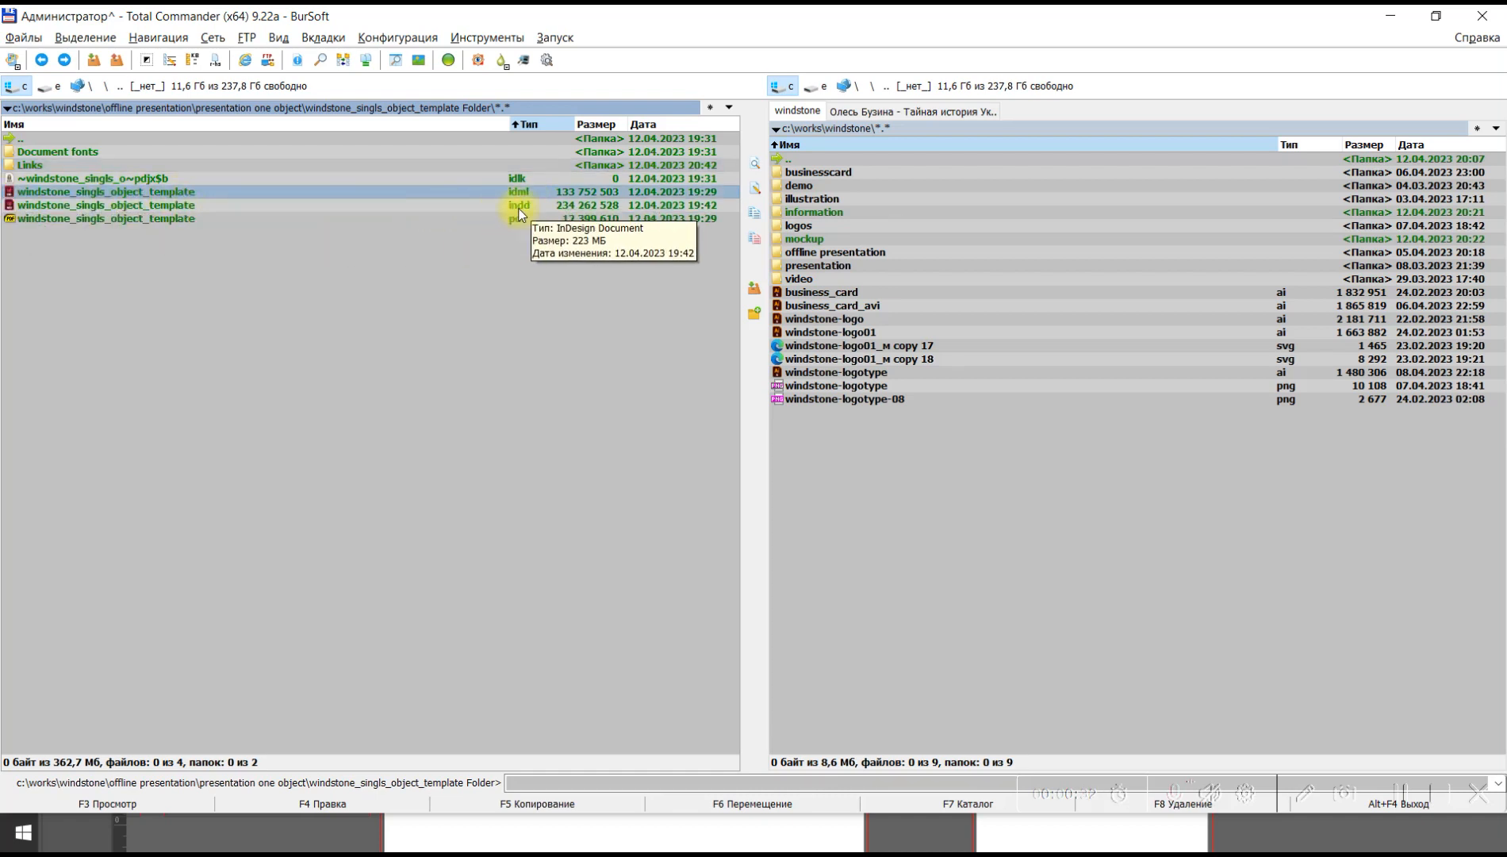
pyautogui.click(226, 218)
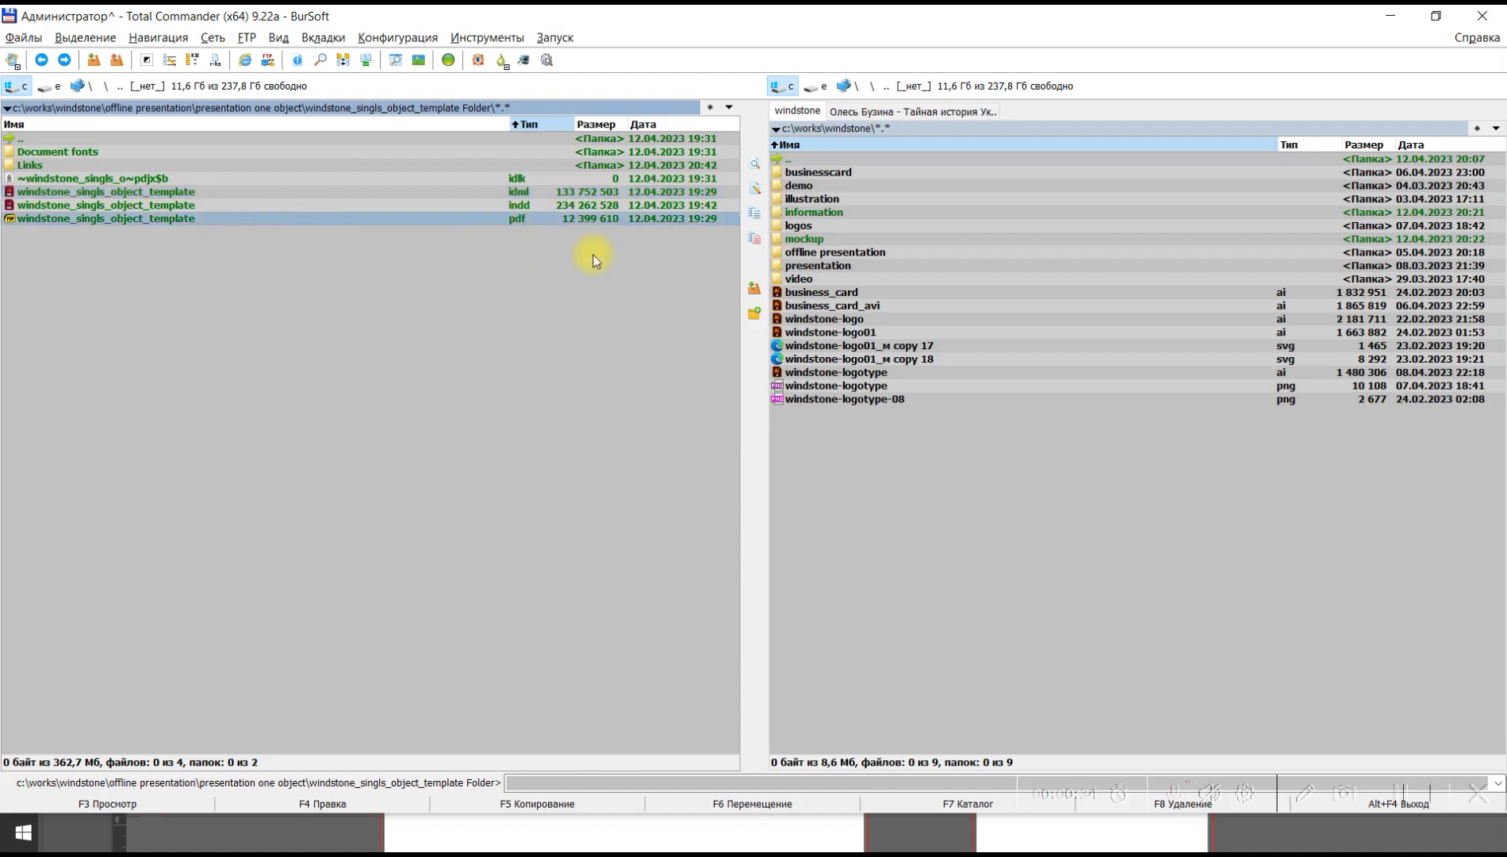
pyautogui.click(525, 204)
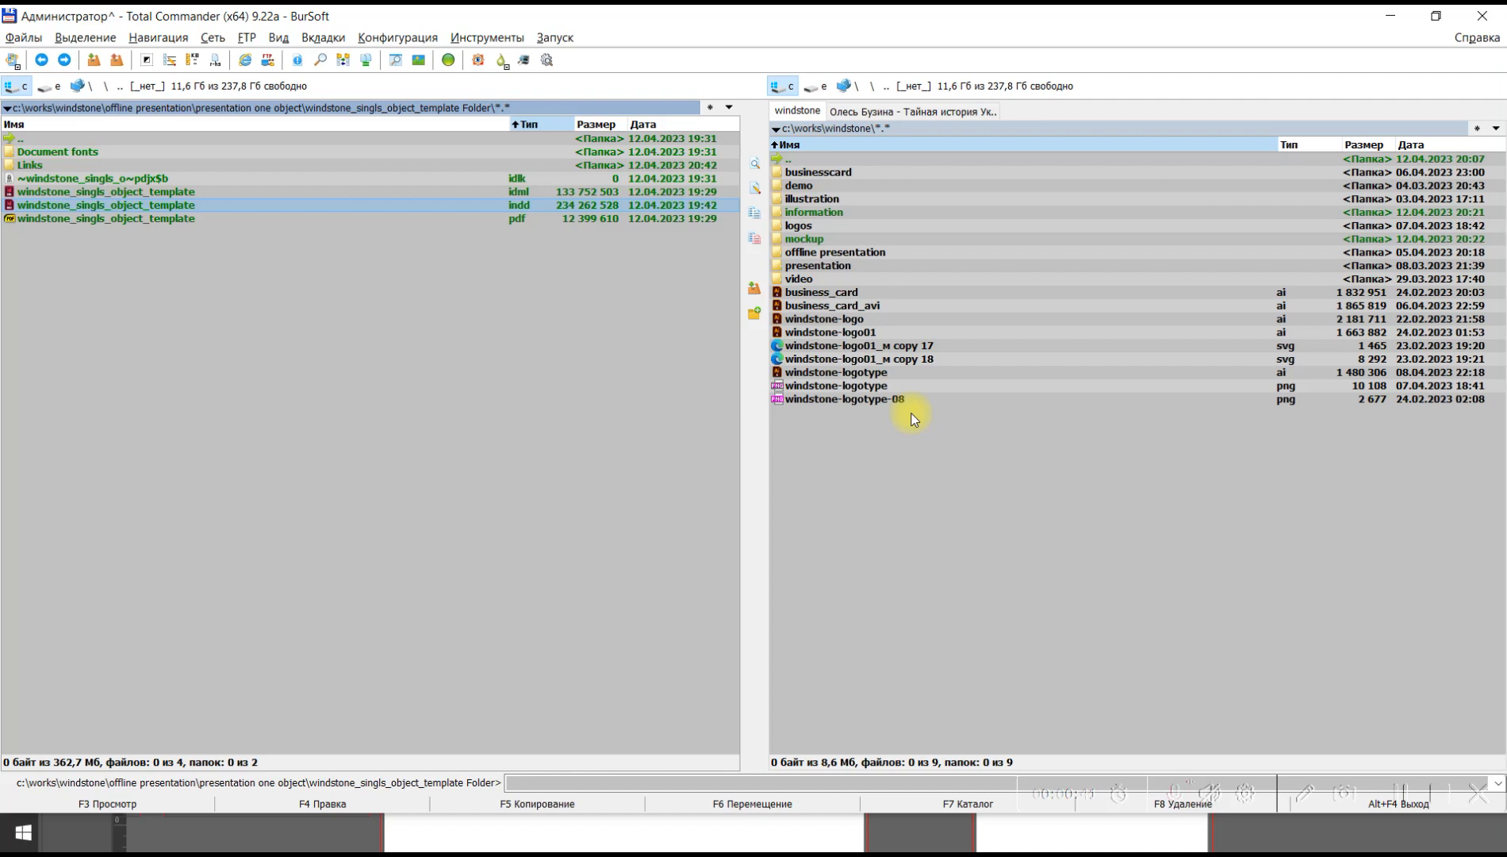
pyautogui.click(460, 192)
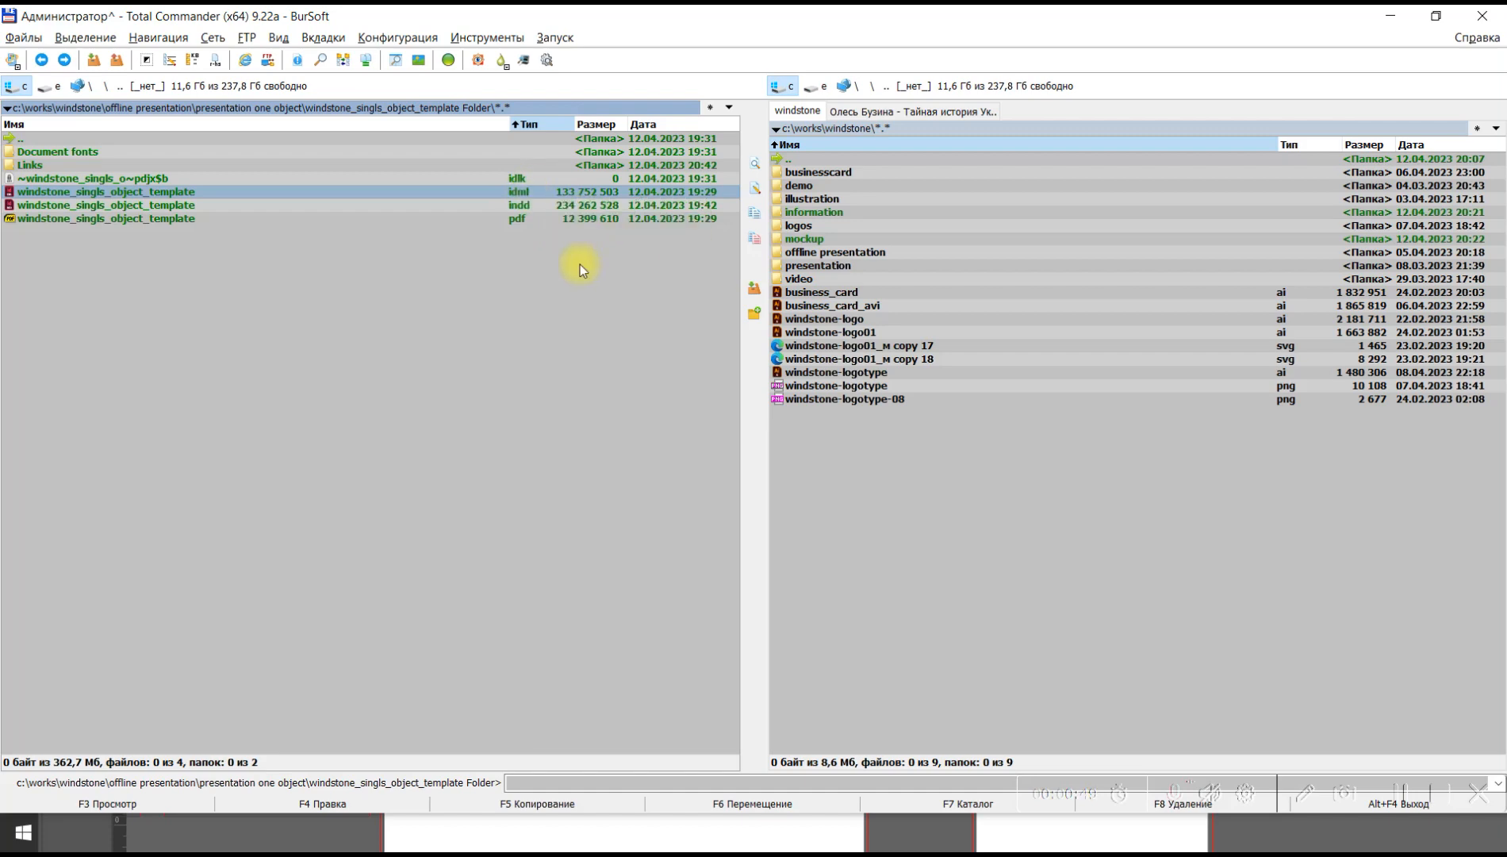
# Switch to the InDesign document windstone_singls_object_template.indd and bring the cover page into view.
pyautogui.hotkey('alt', 'Tab')
pyautogui.hotkey('alt', 'Tab')
pyautogui.hotkey('alt', 'Tab')
pyautogui.hotkey('alt', 'Tab')
pyautogui.press('space')
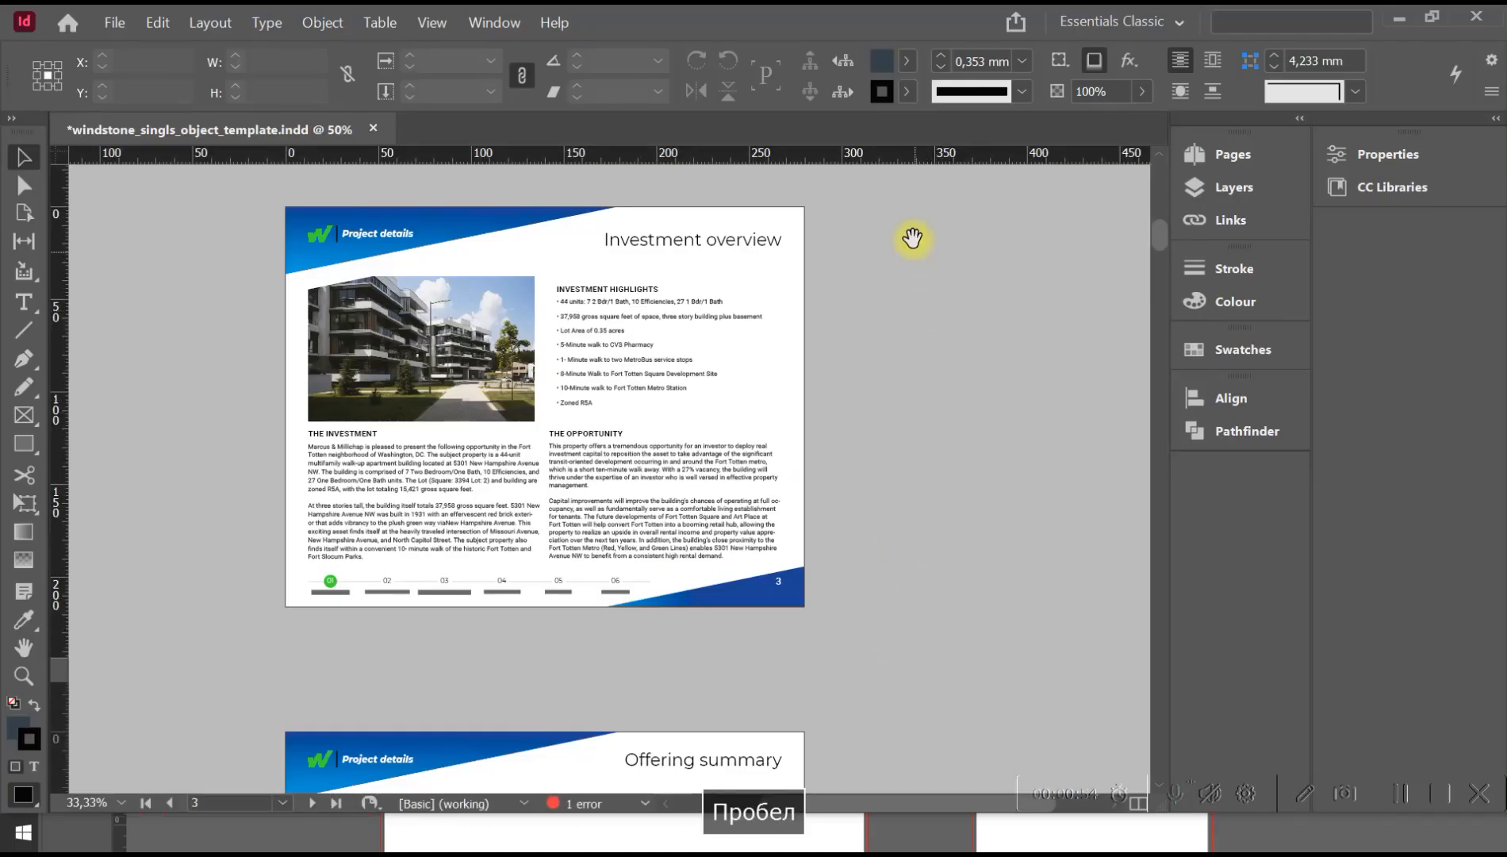
pyautogui.scroll(12, 920, 357)
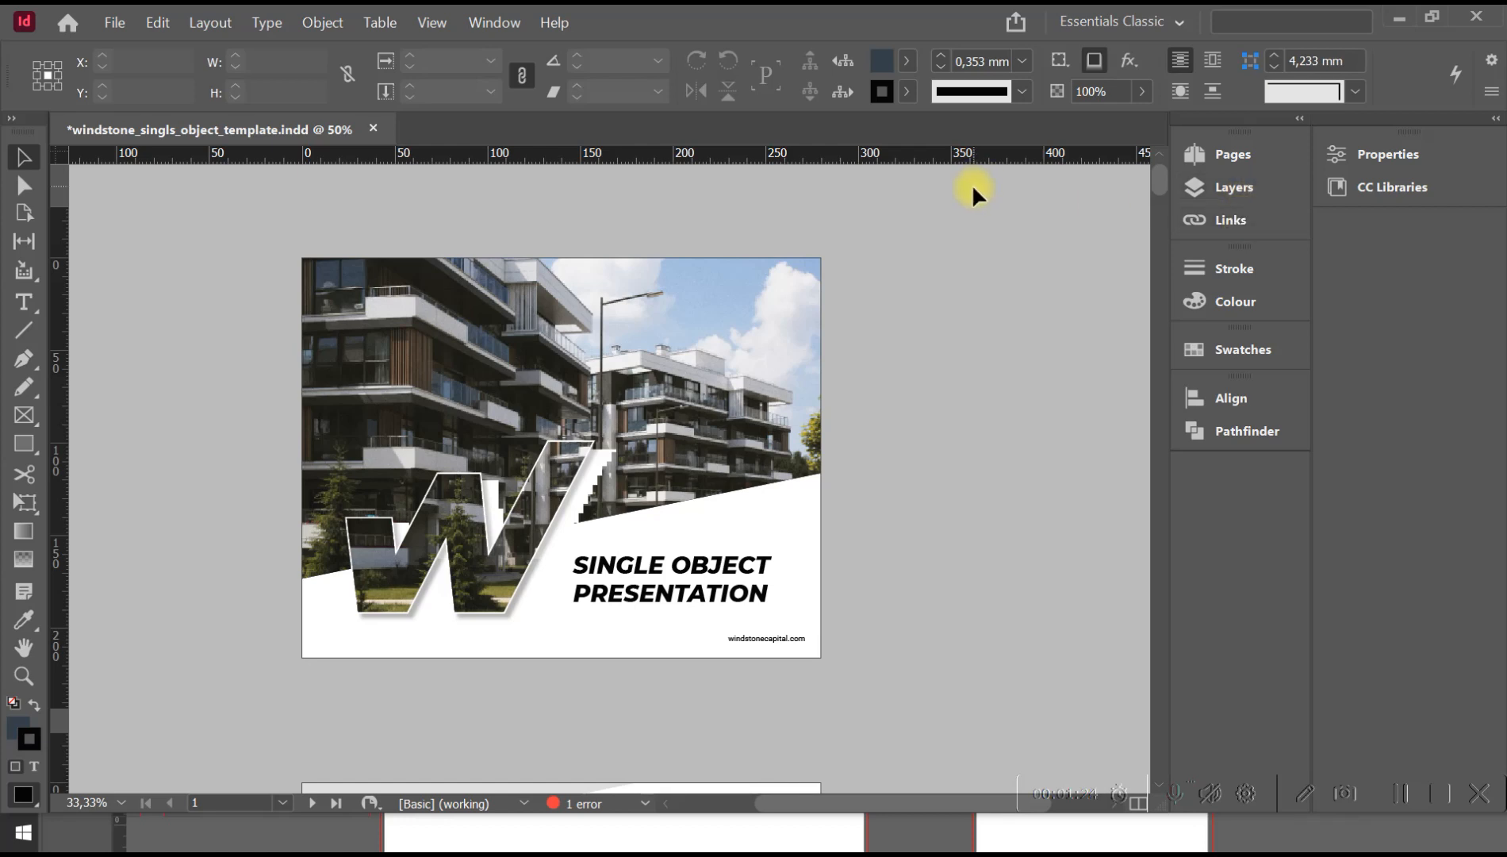
pyautogui.click(701, 312)
pyautogui.click(929, 283)
pyautogui.press('v')
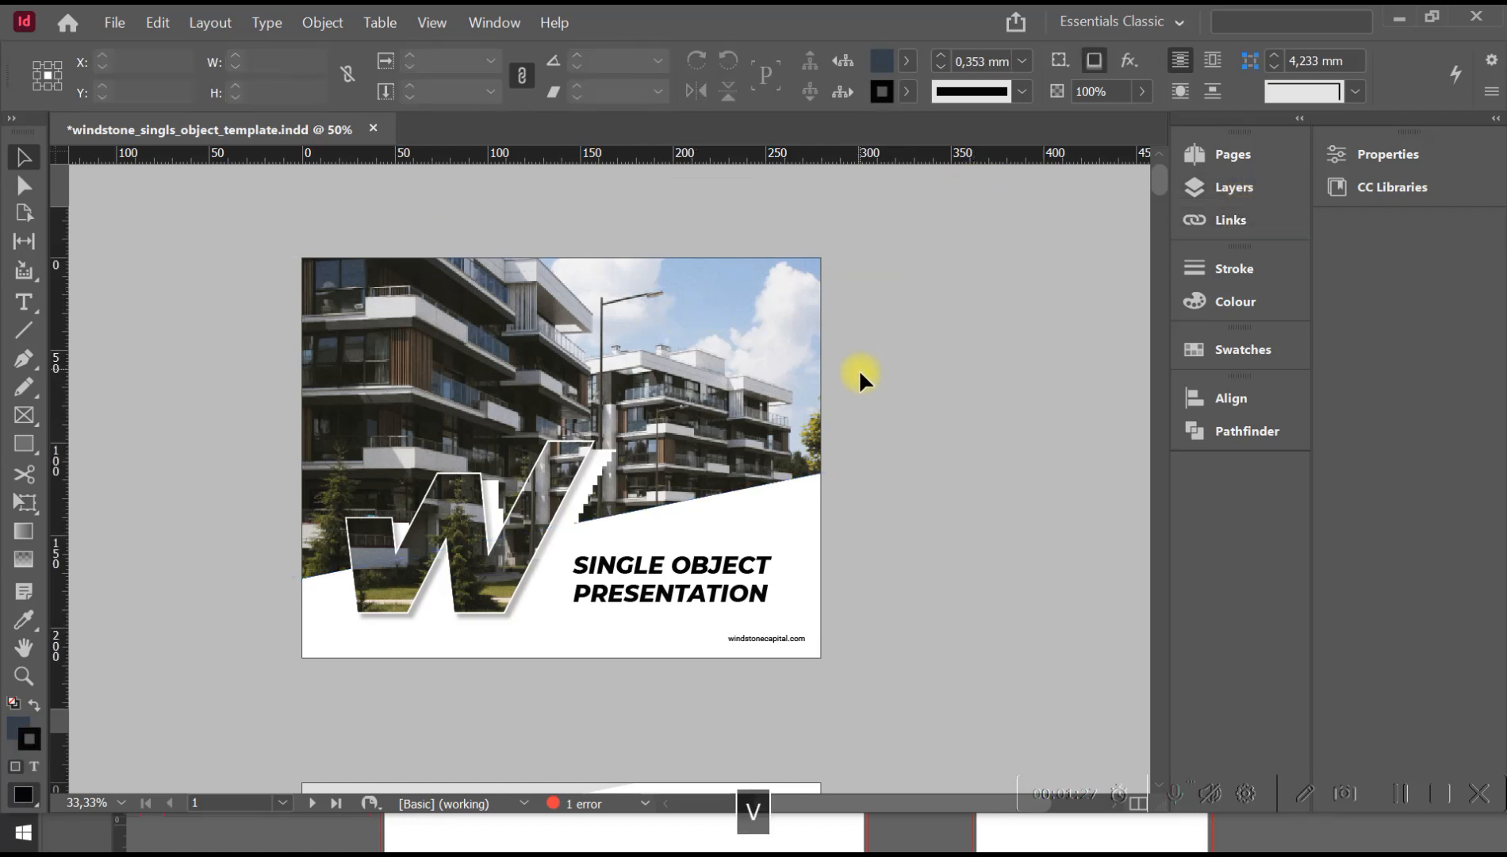
pyautogui.press('space')
pyautogui.moveTo(851, 373)
pyautogui.mouseDown()
pyautogui.moveTo(878, 265)
pyautogui.moveTo(865, 370)
pyautogui.mouseUp()
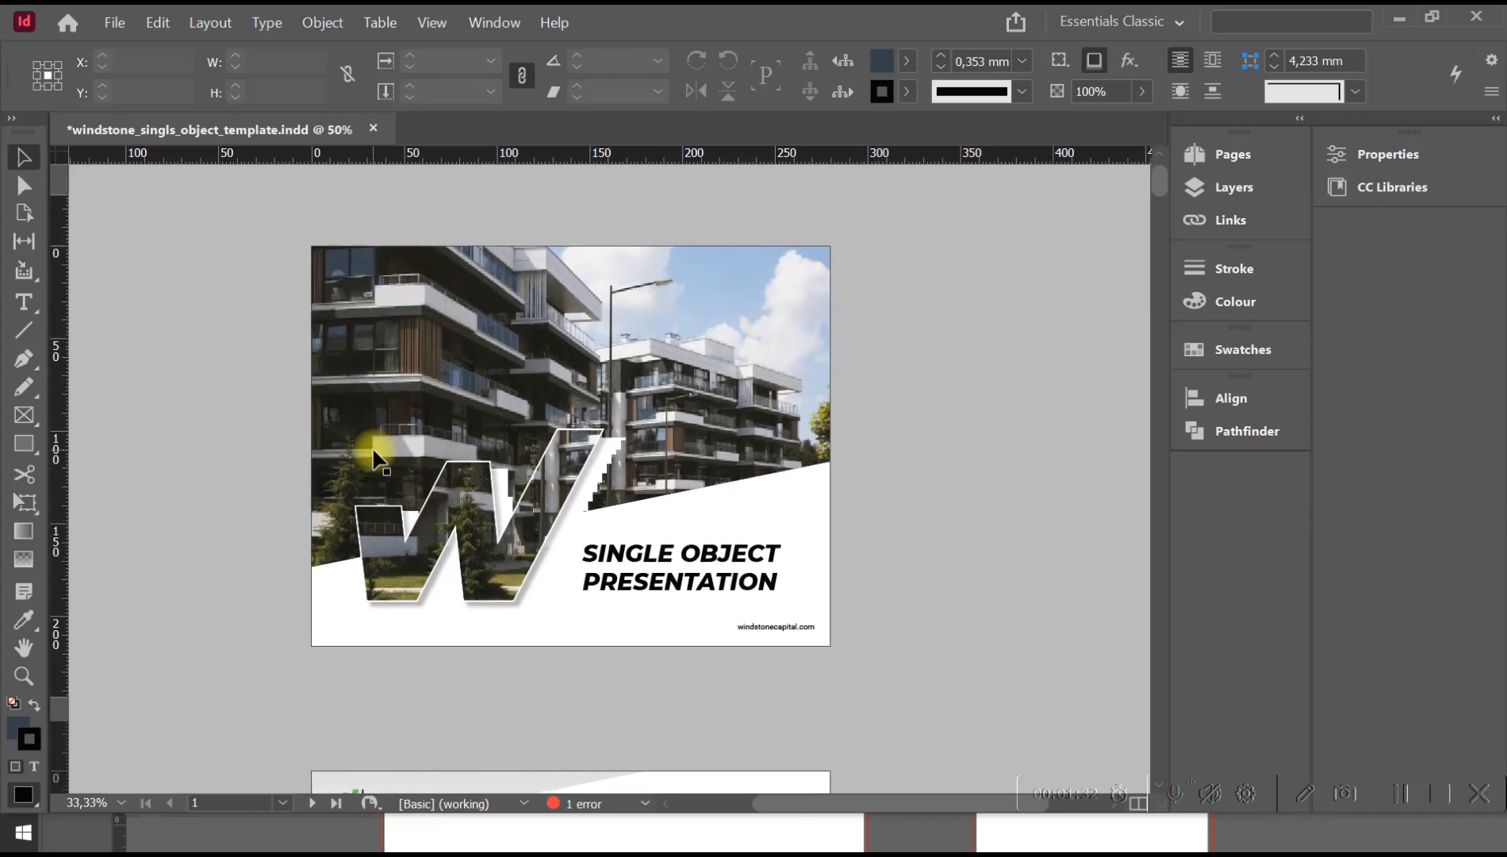
pyautogui.click(613, 553)
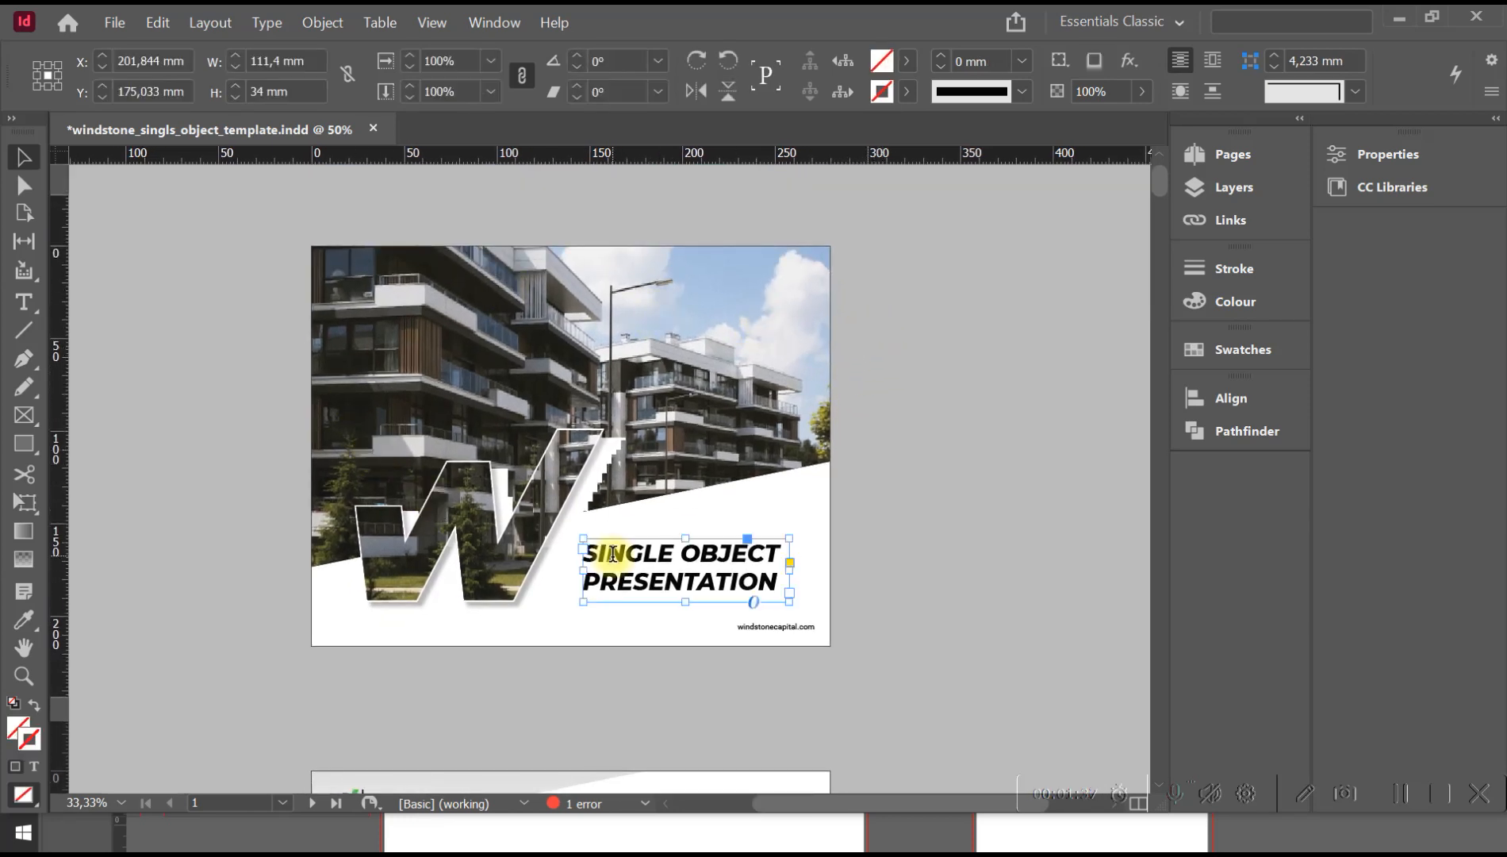
pyautogui.doubleClick(612, 553)
pyautogui.hotkey('ctrl', 'a')
pyautogui.press('Escape')
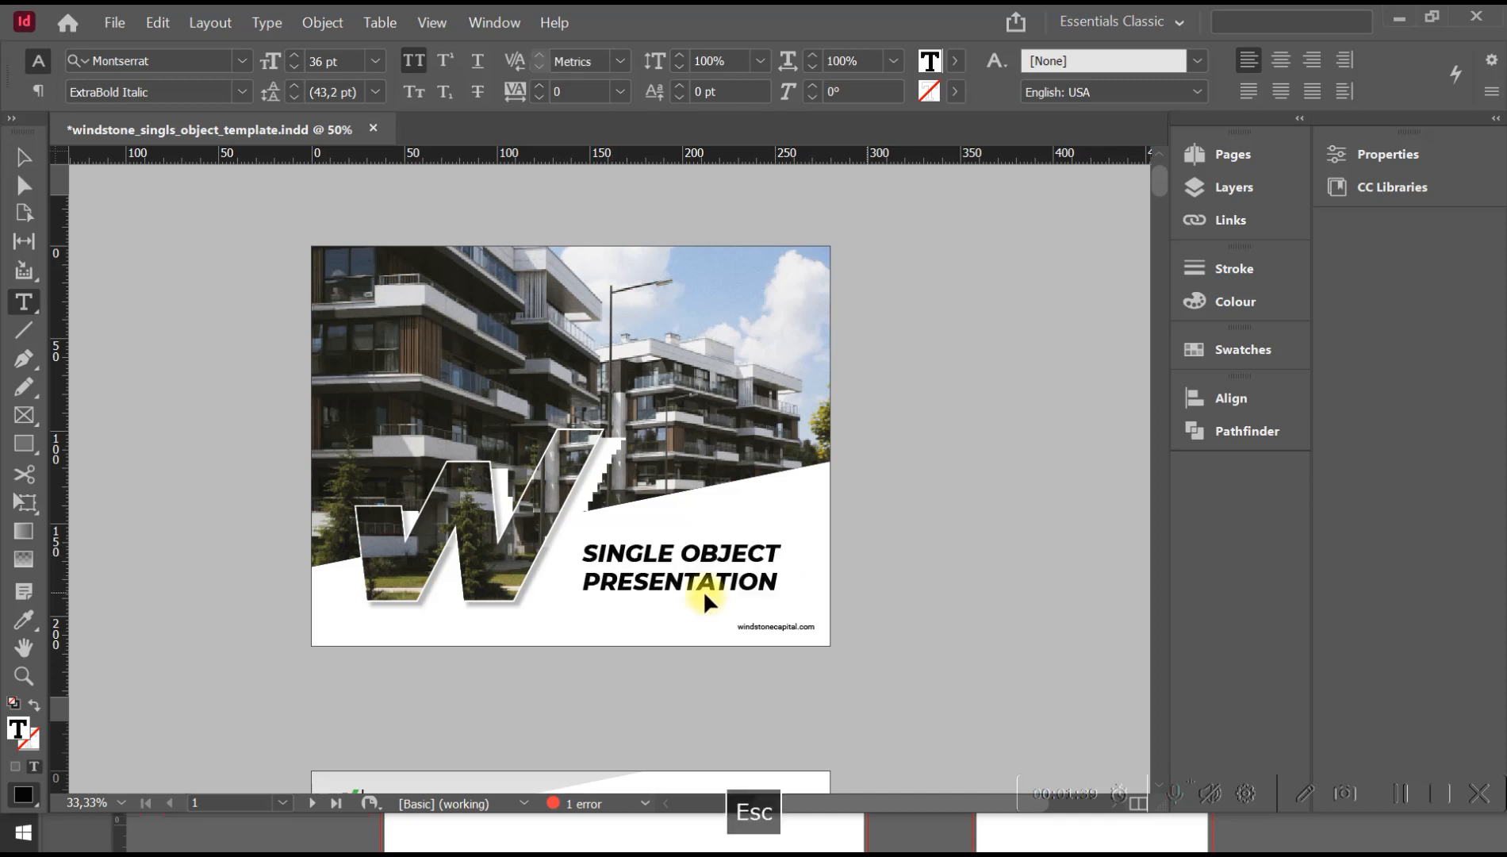
pyautogui.click(841, 531)
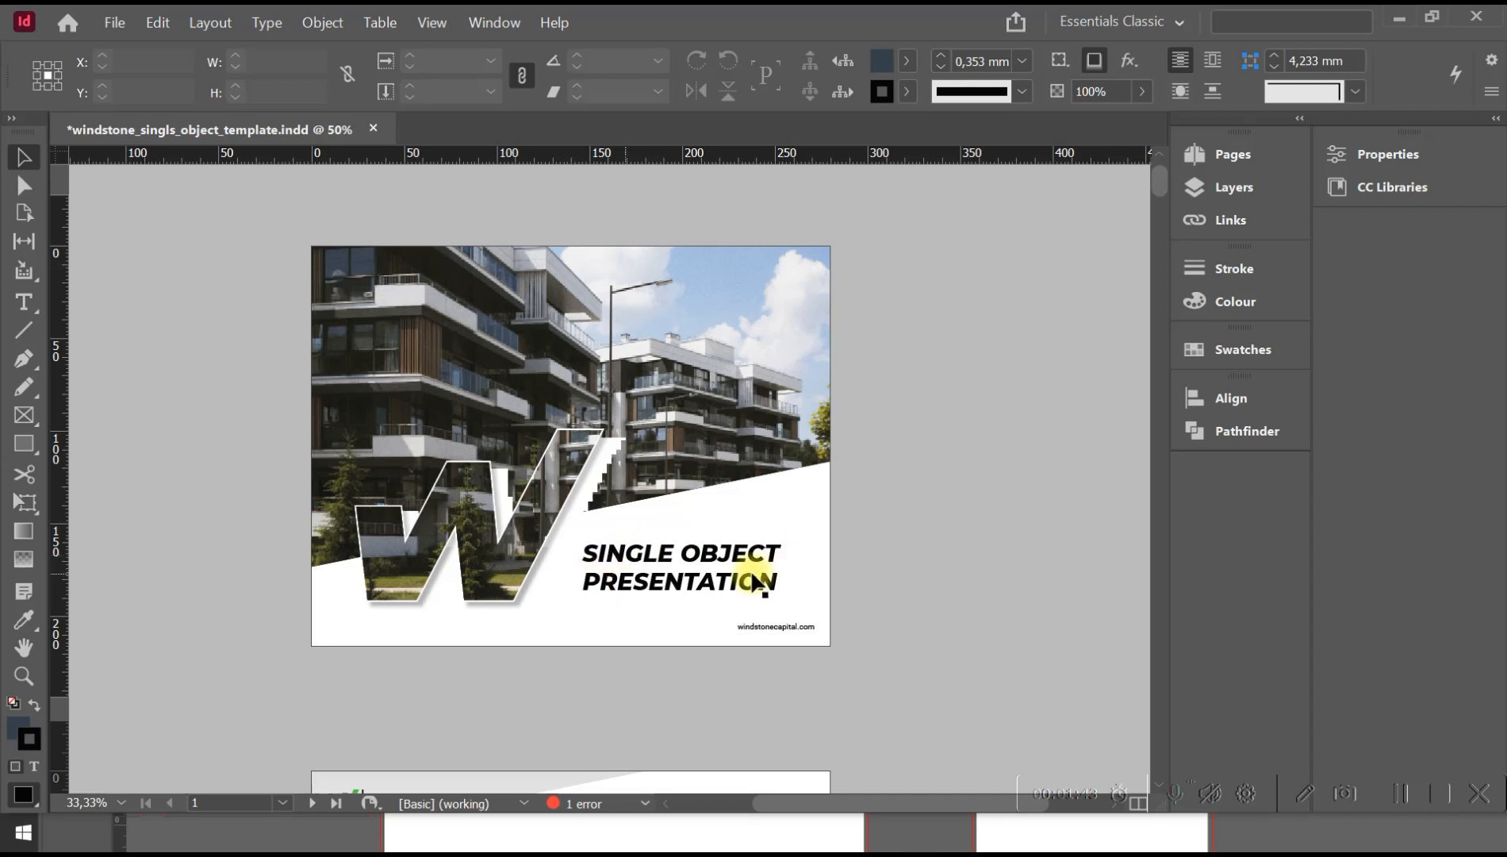
pyautogui.tripleClick(652, 553)
pyautogui.click(651, 553)
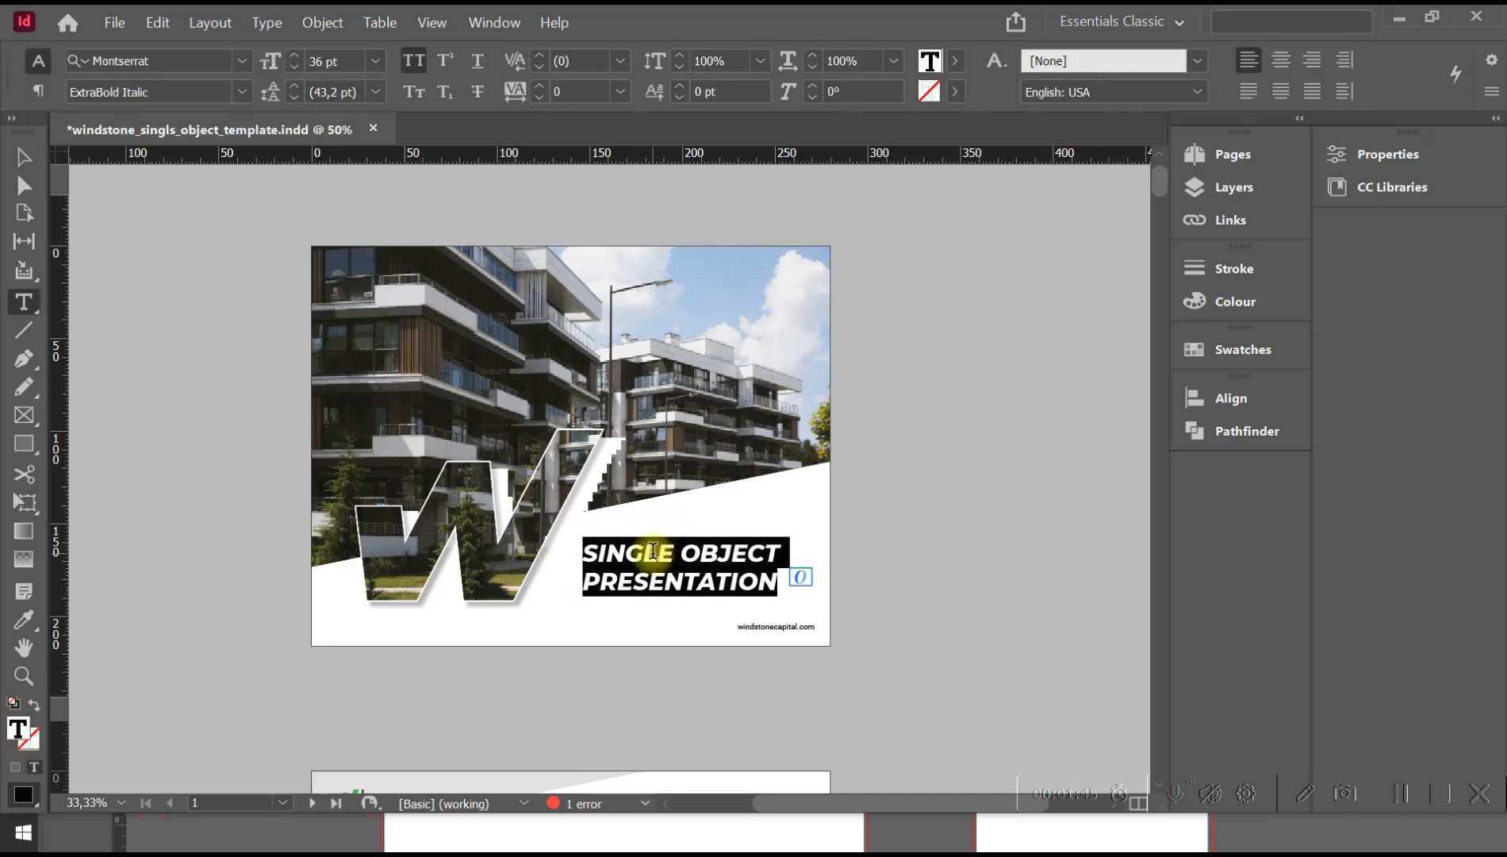
pyautogui.press('Escape')
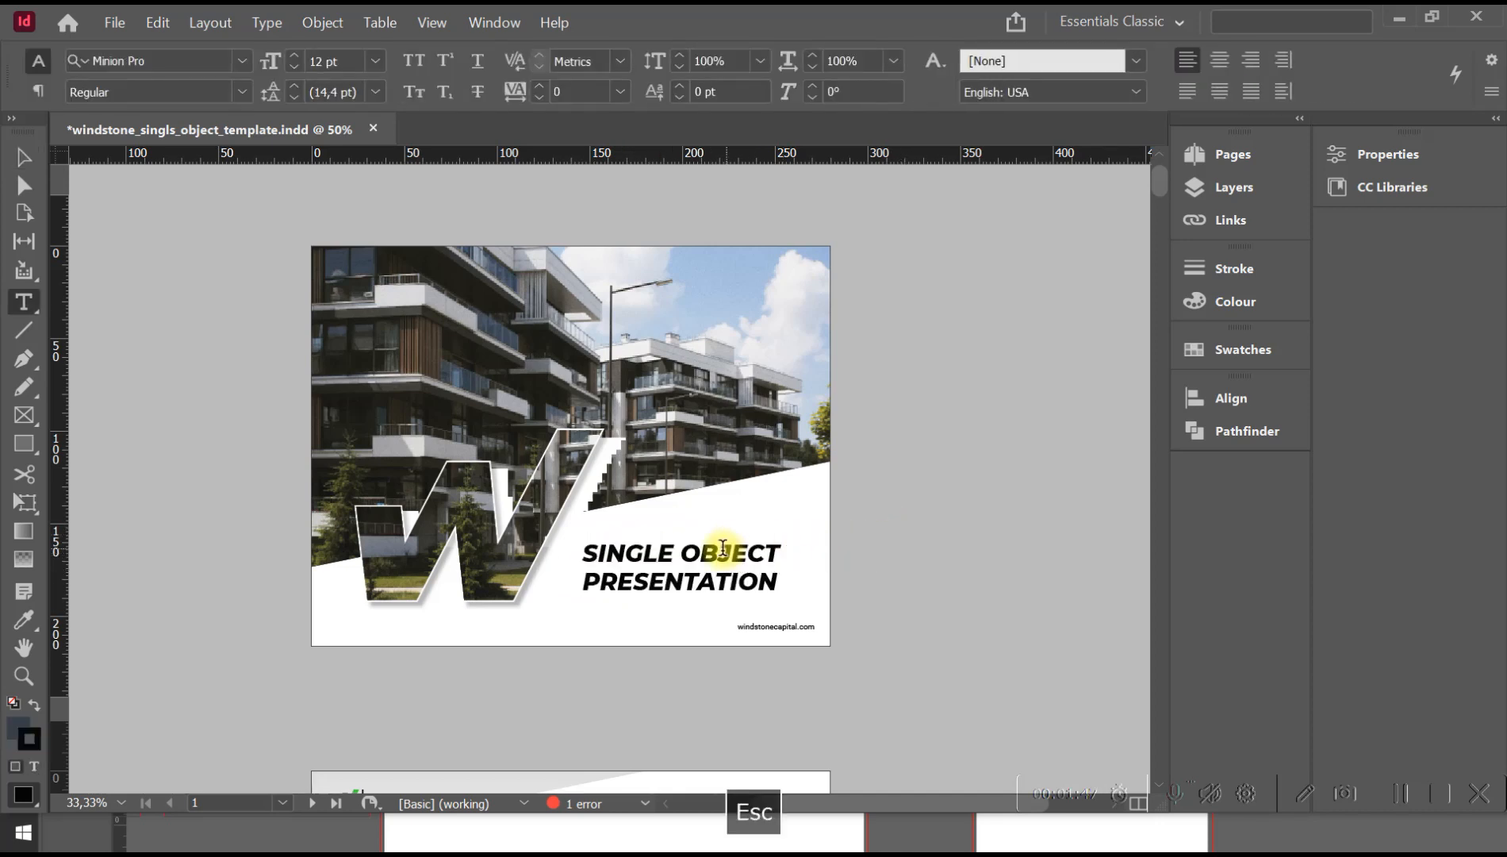
# Replace "SINGLE OBJECT" in the cover title with "MULTIFAM HOUSE", using the Type tool.
pyautogui.click(23, 302)
pyautogui.click(651, 547)
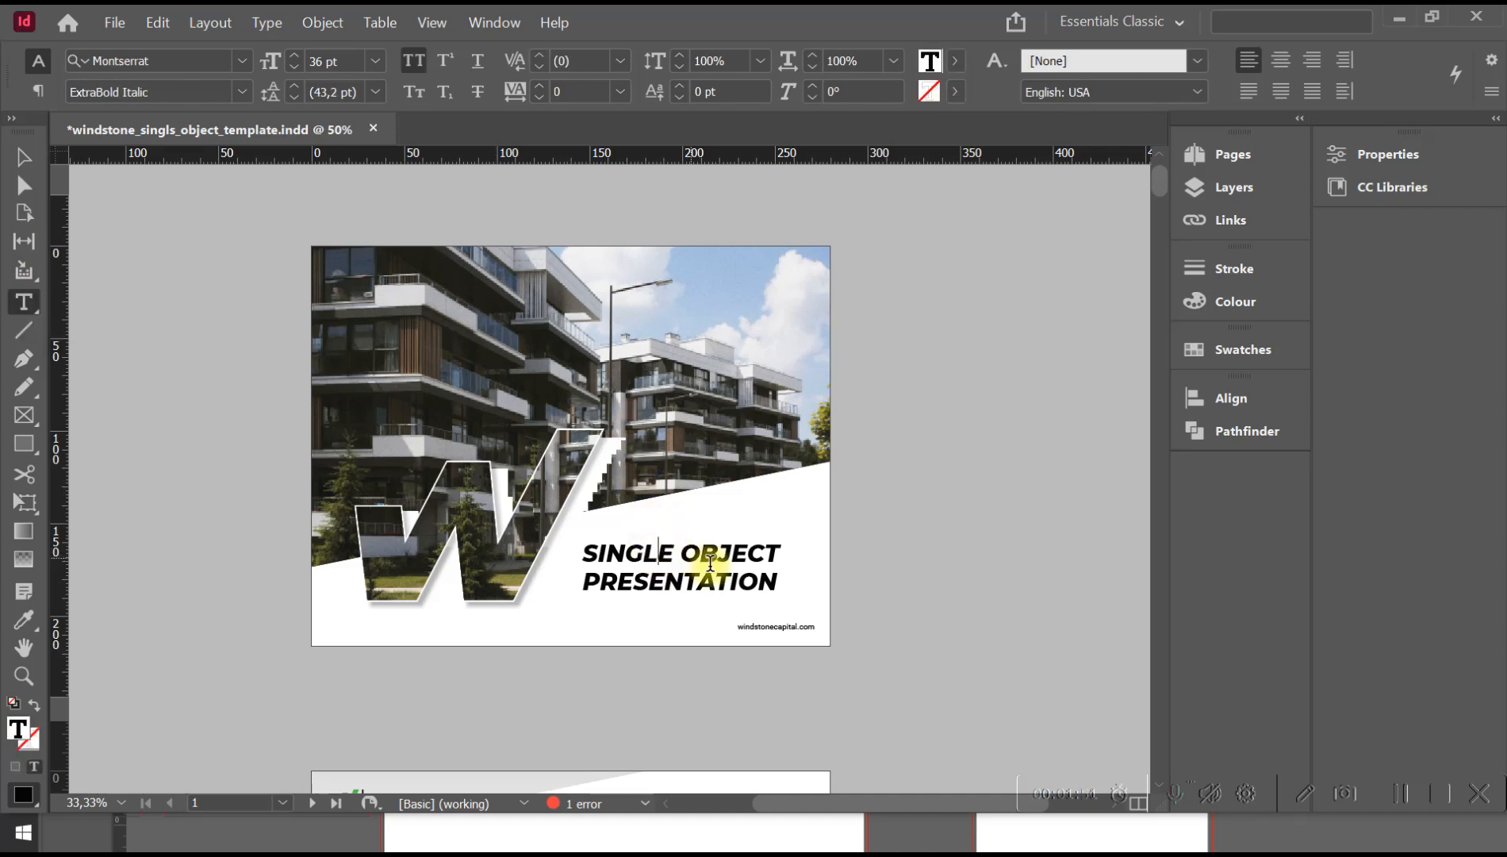
pyautogui.press('Left')
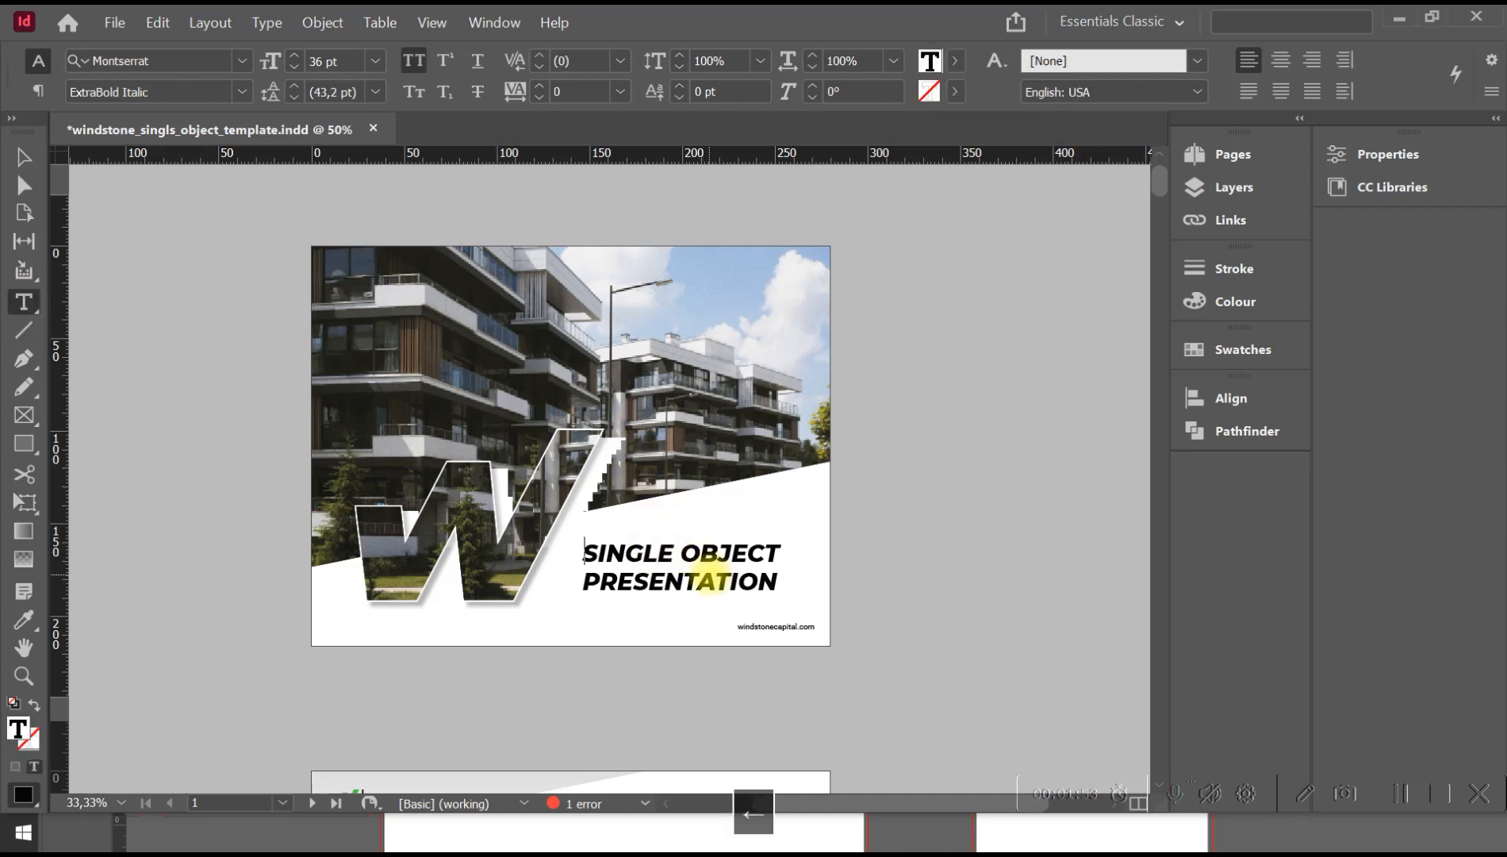
pyautogui.hotkey('shift', 'Right')
pyautogui.hotkey('shift', 'Right')
pyautogui.hotkey('shift', 'Right')
pyautogui.hotkey('shift', 'Right')
pyautogui.hotkey('shift', 'Right')
pyautogui.hotkey('shift', 'Right')
pyautogui.hotkey('shift', 'Right')
pyautogui.hotkey('shift', 'Right')
pyautogui.hotkey('shift', 'Right')
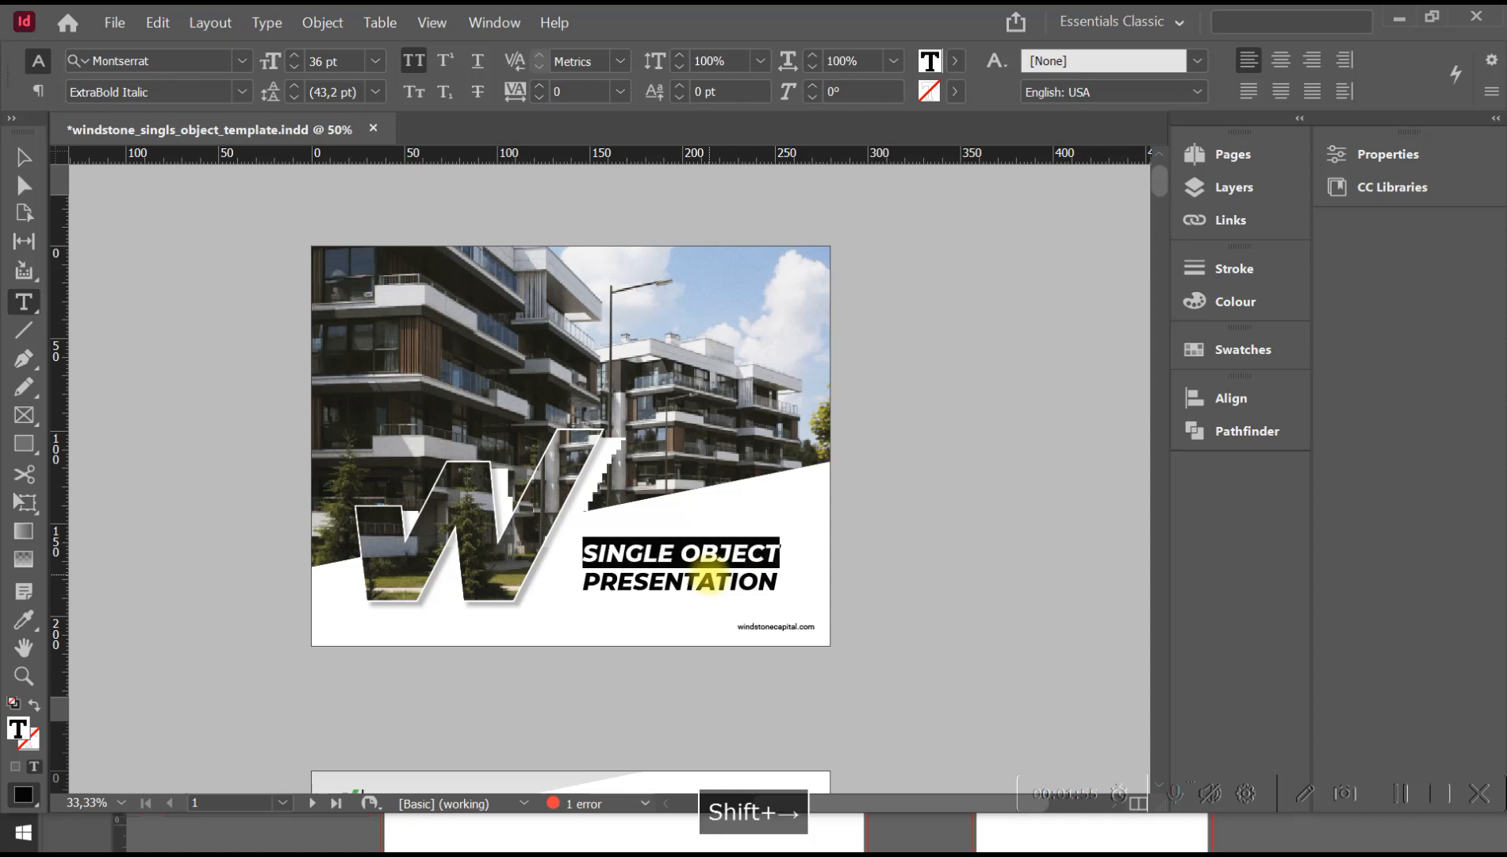
pyautogui.write('MU')
pyautogui.write('LTIFAM ')
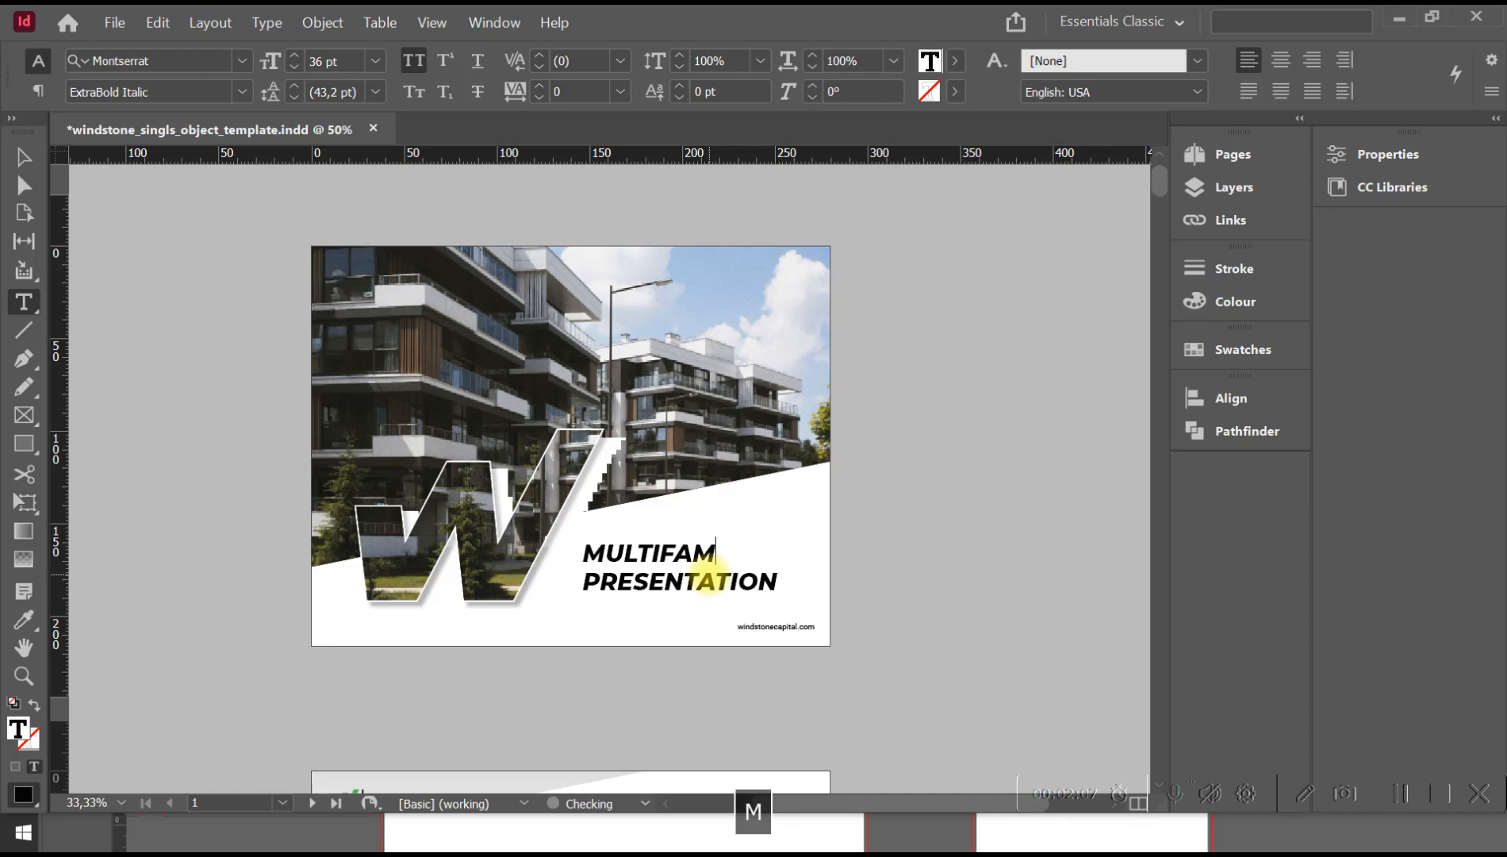
pyautogui.write('HOUSE')
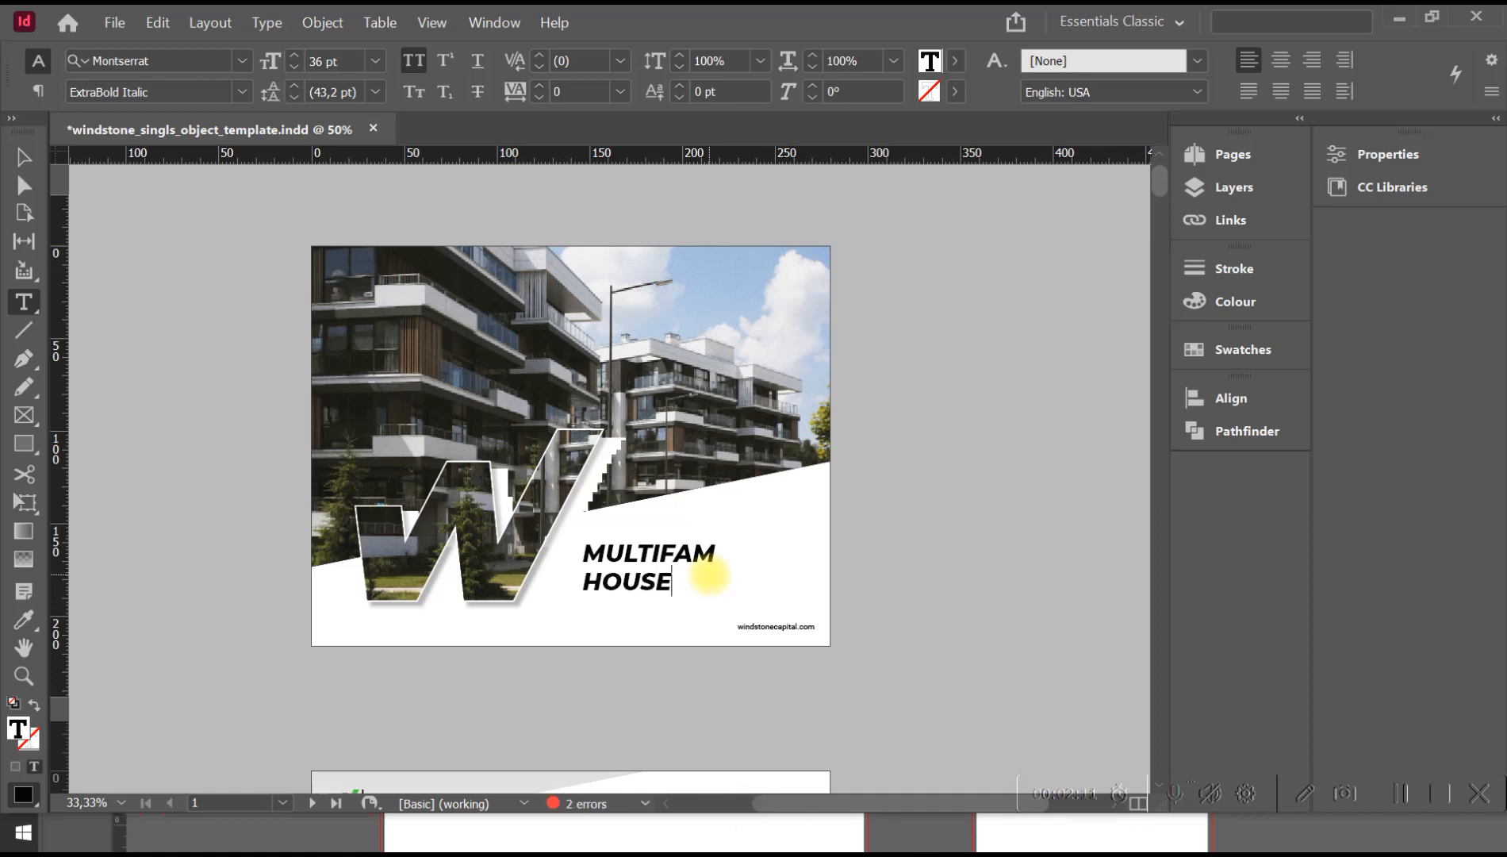
# Enlarge the cover title's text frame to about 127 mm wide and 63 mm high.
pyautogui.press('Escape')
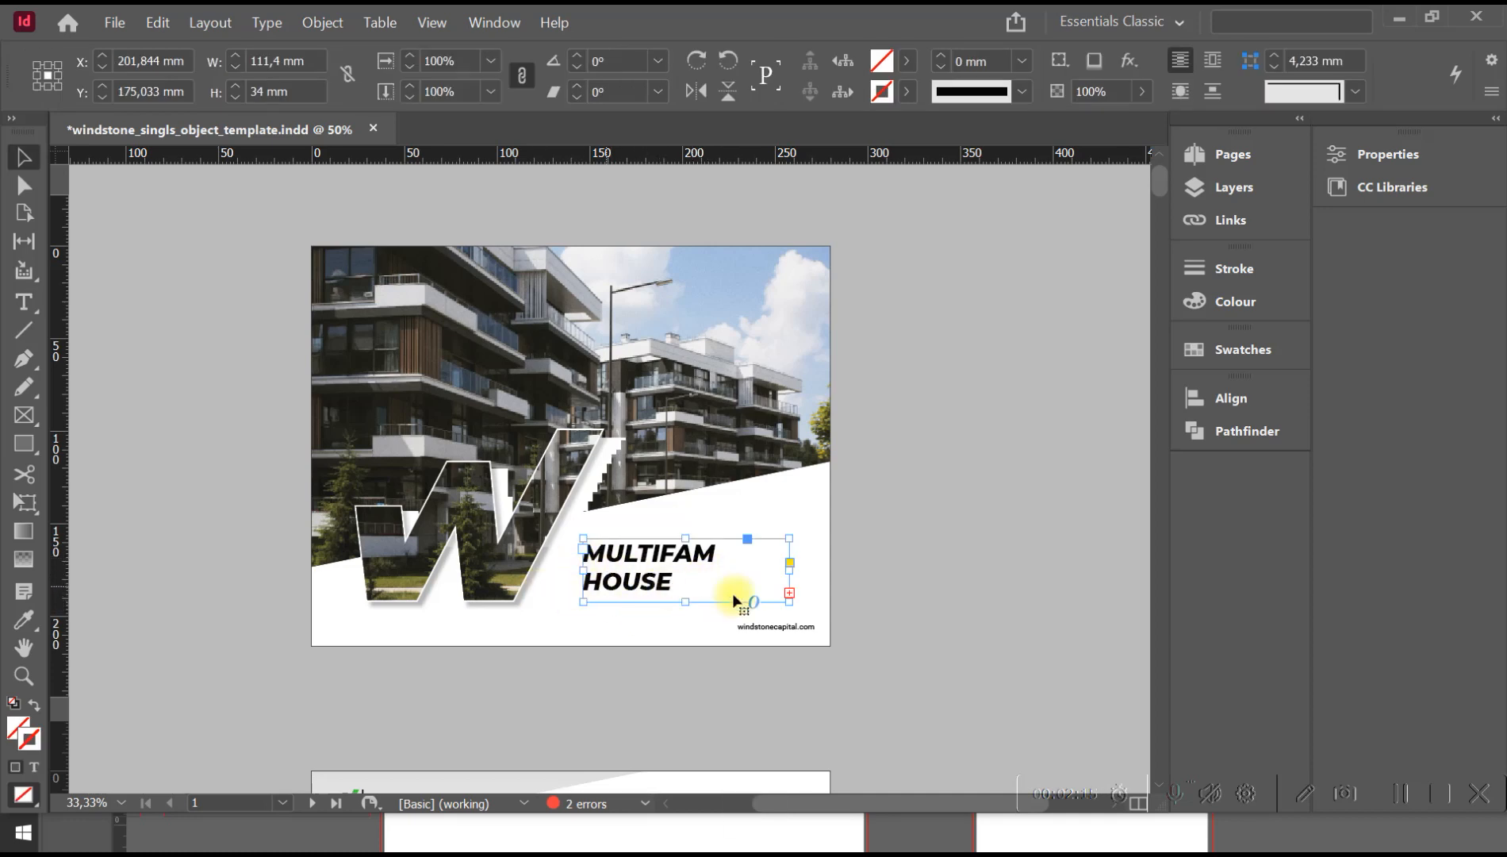
pyautogui.moveTo(689, 604); pyautogui.dragTo(681, 655)
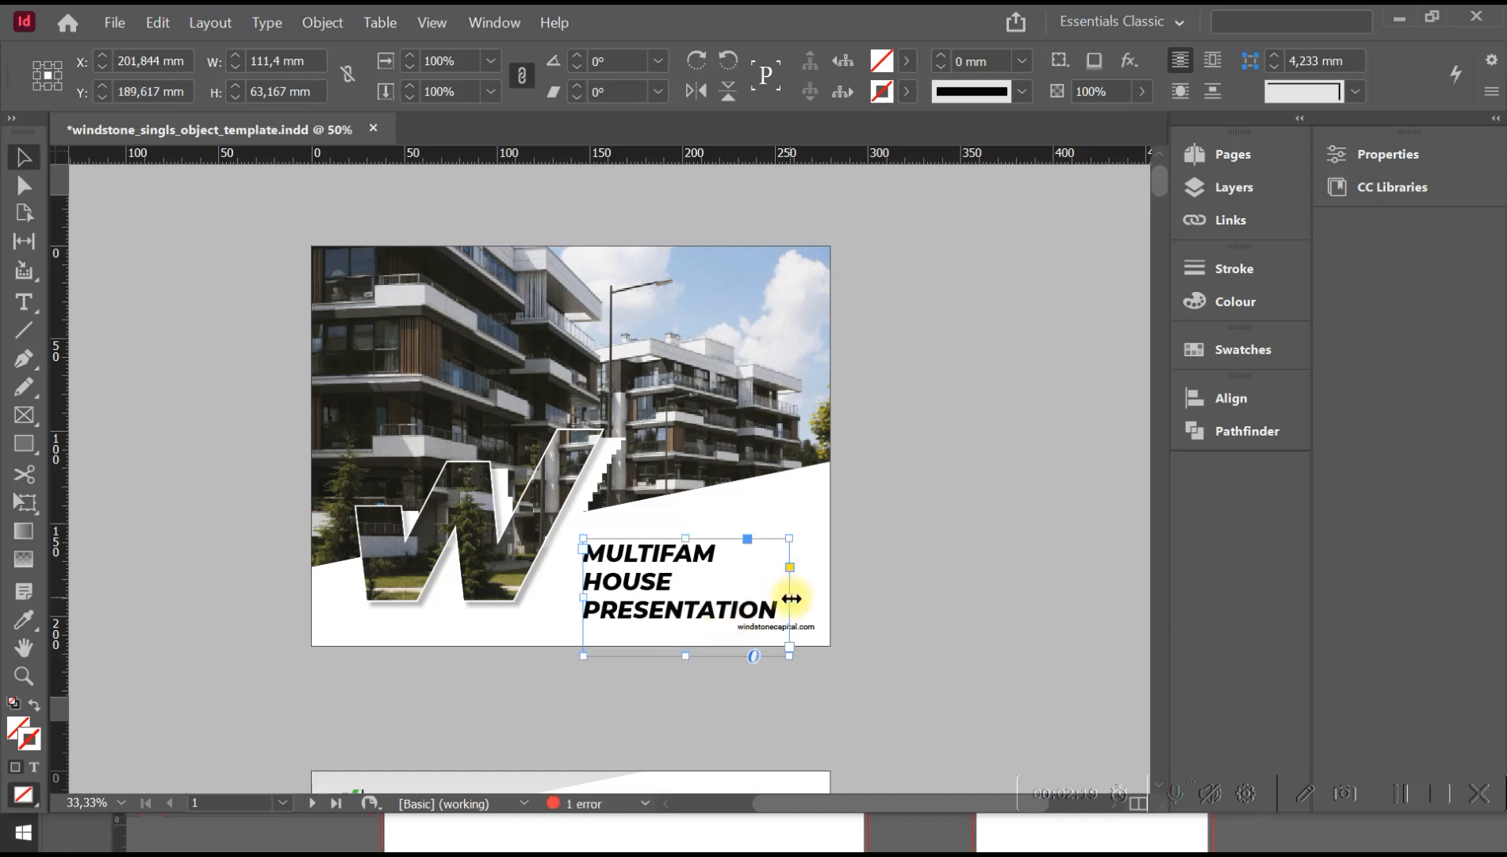
pyautogui.moveTo(791, 600); pyautogui.dragTo(819, 598)
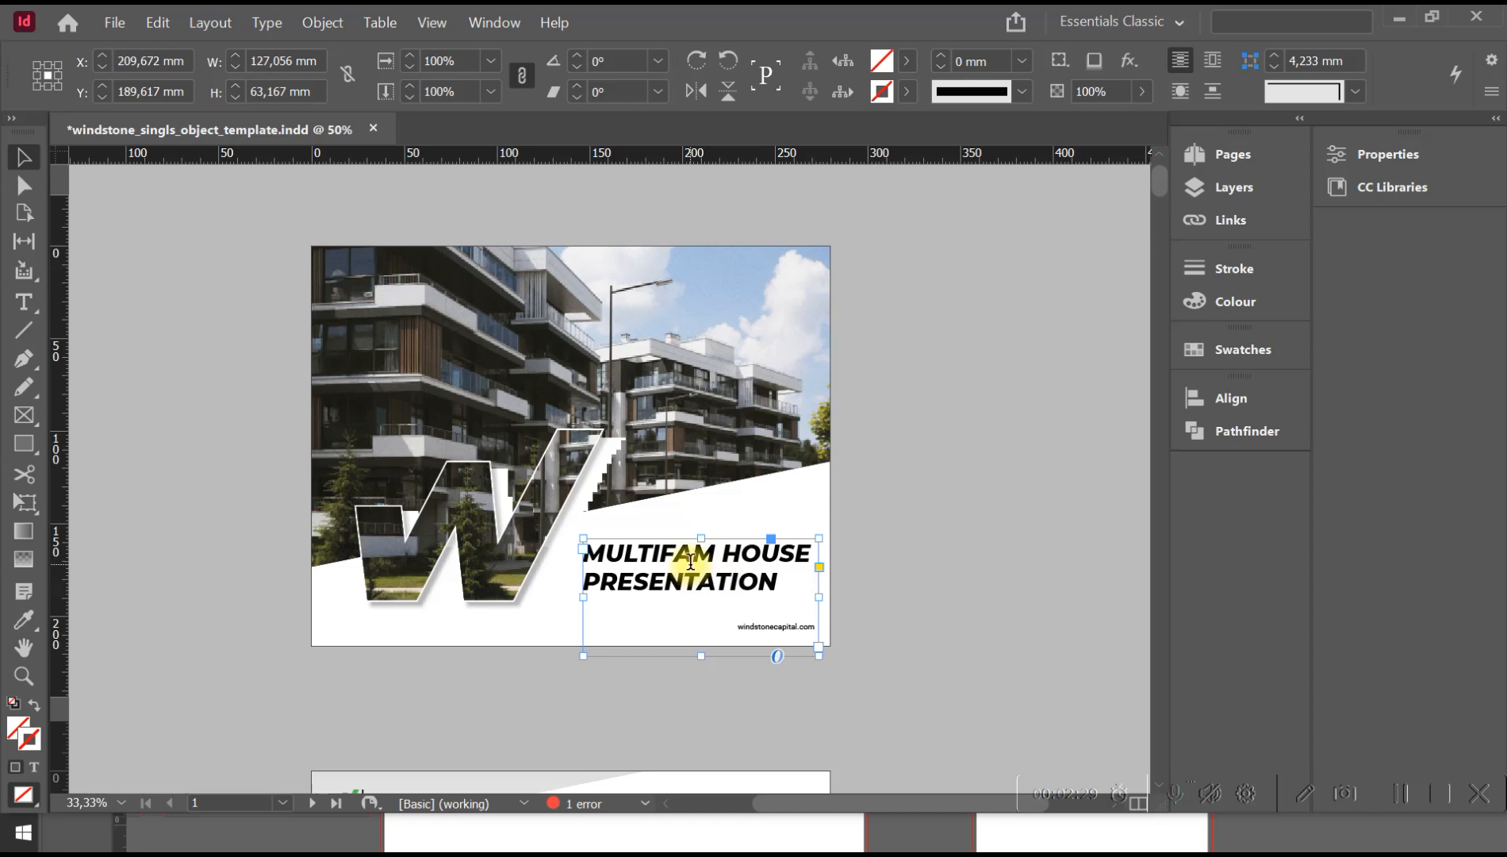
# Select the whole cover title "MULTIFAM HOUSE PRESENTATION" and set its font size to 35 pt.
pyautogui.doubleClick(757, 571)
pyautogui.moveTo(774, 579); pyautogui.dragTo(575, 548)
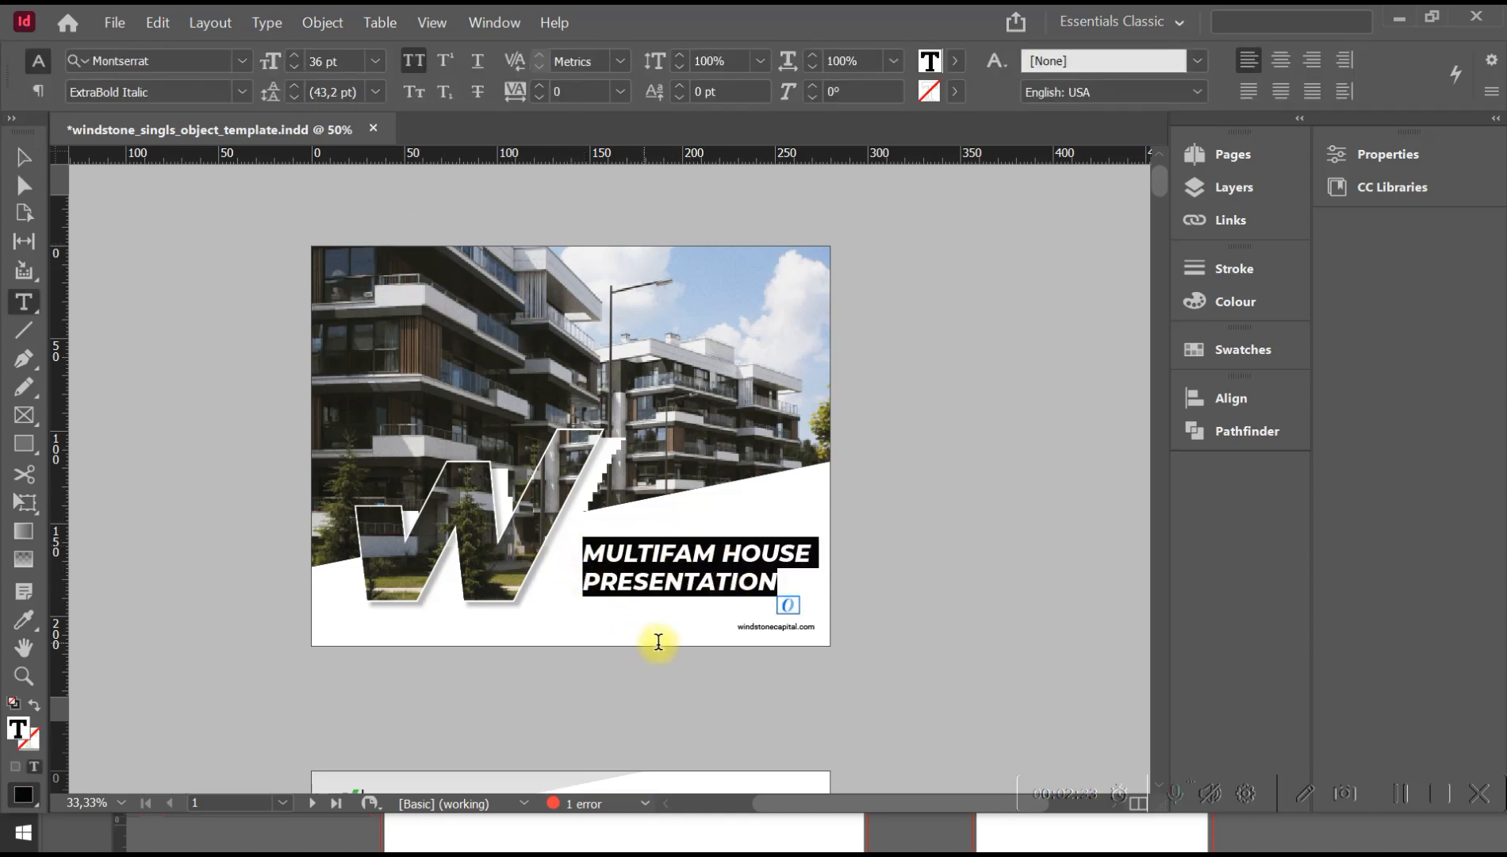
pyautogui.click(667, 583)
pyautogui.moveTo(781, 578); pyautogui.dragTo(582, 547)
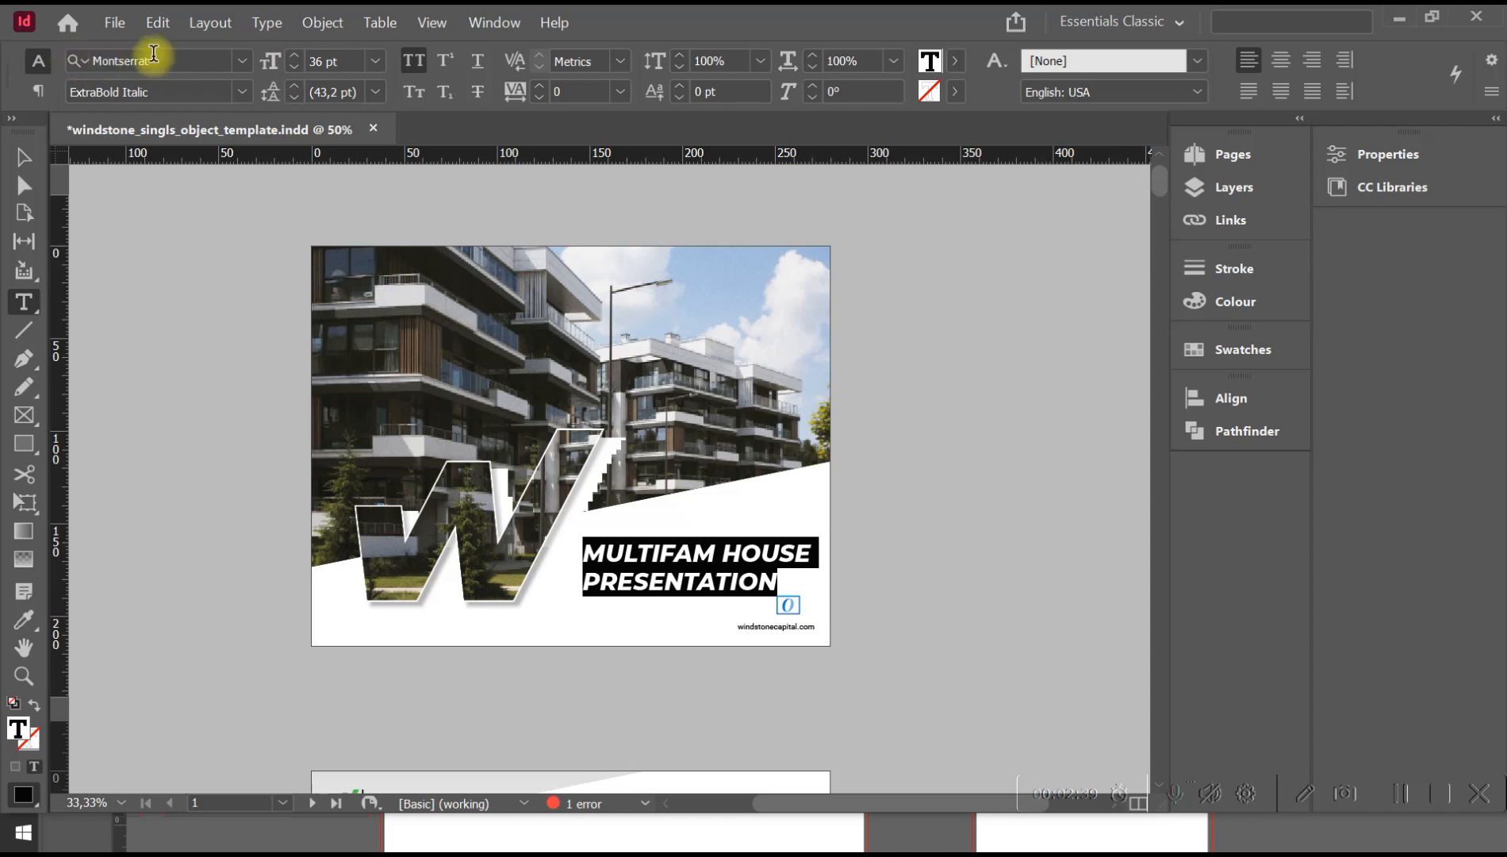
pyautogui.click(295, 68)
pyautogui.click(296, 68)
pyautogui.click(296, 70)
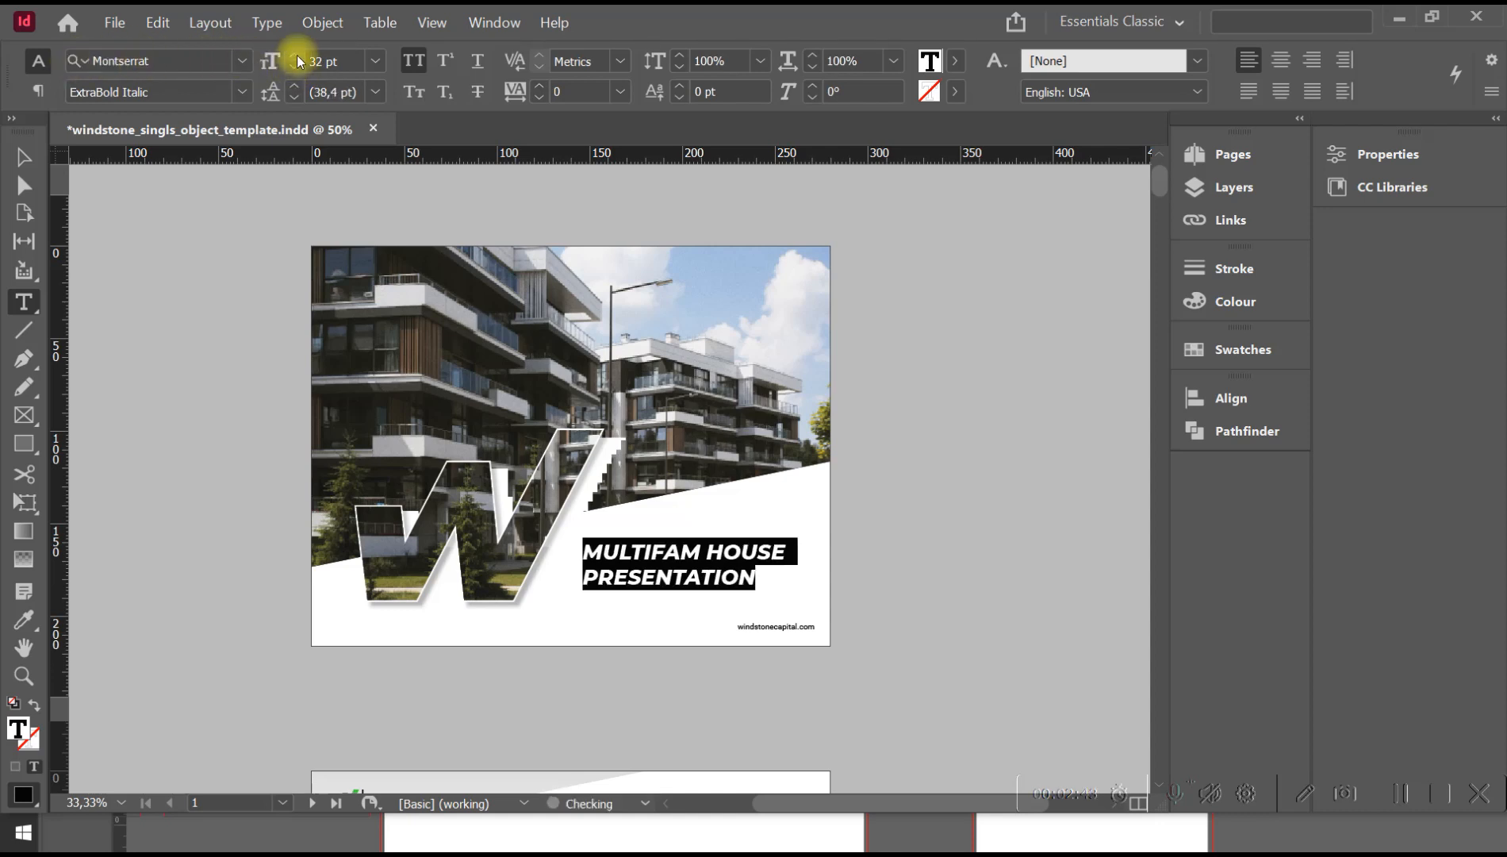
pyautogui.click(293, 55)
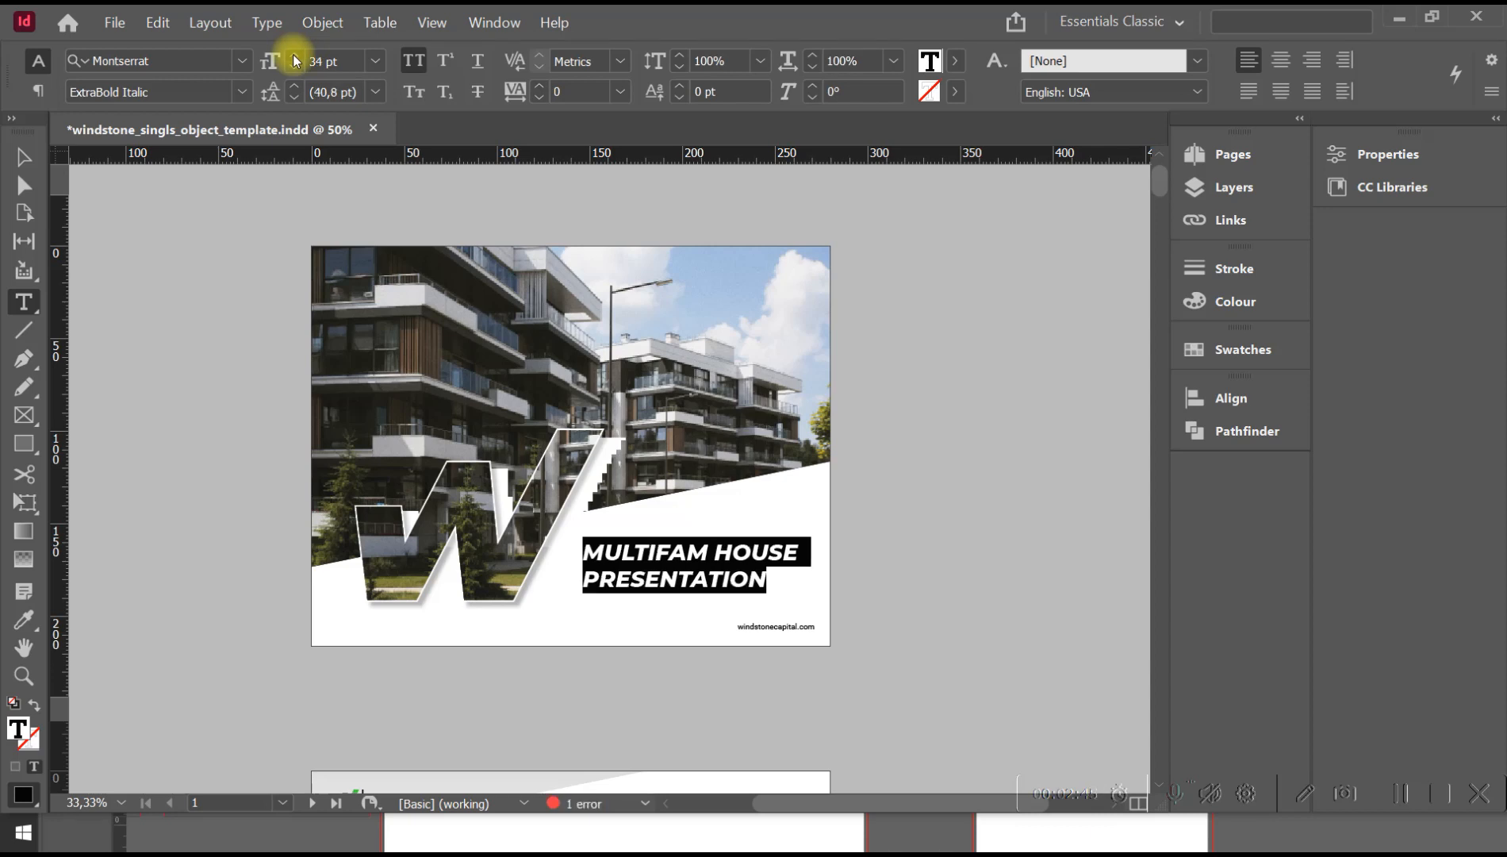
pyautogui.click(295, 56)
pyautogui.click(758, 566)
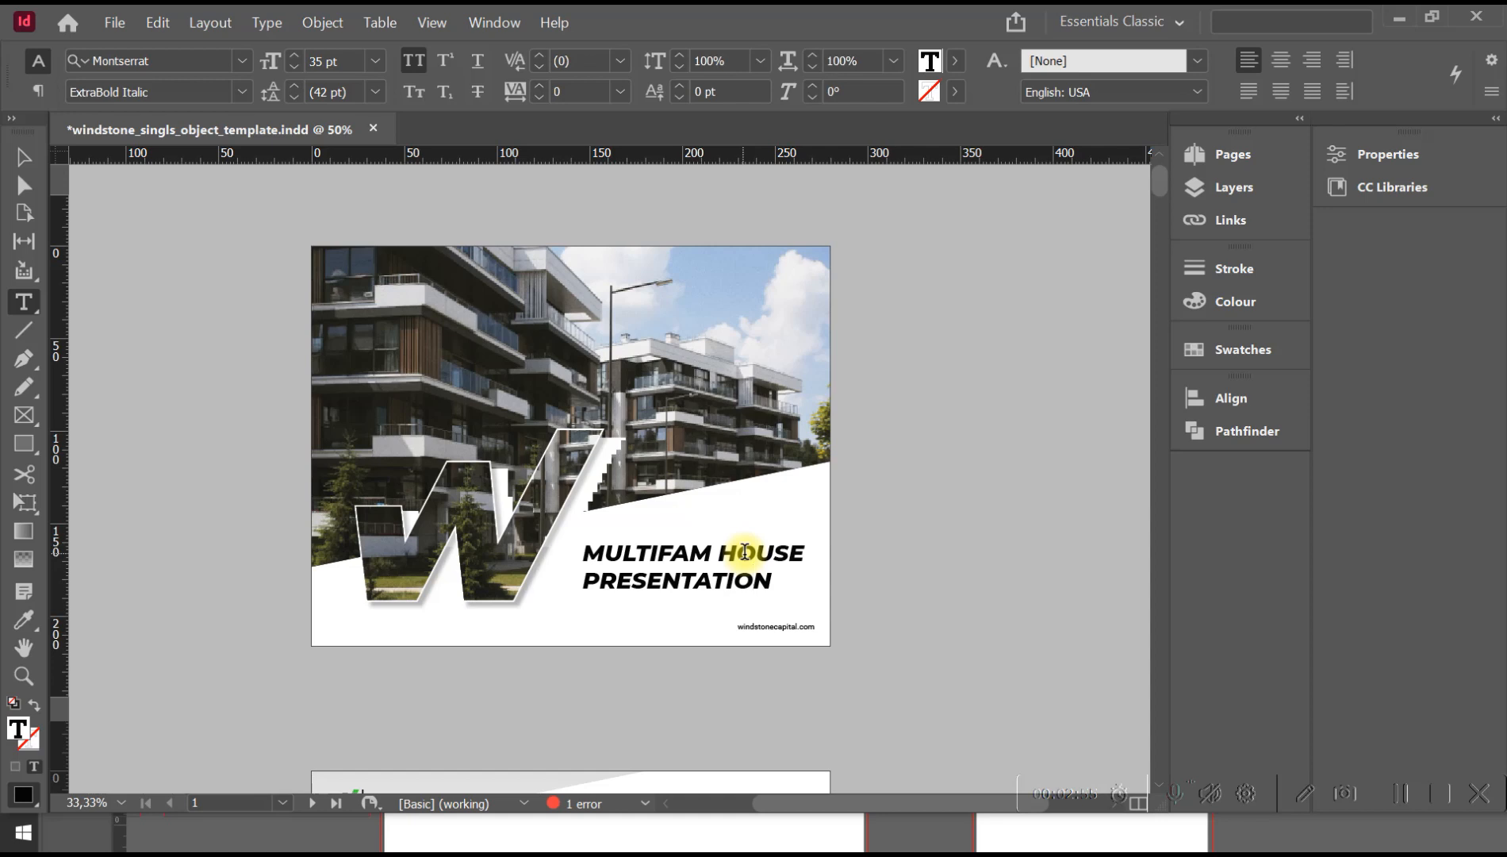
# Shorten the cover title's text frame from its lower edge to about 34 mm high.
pyautogui.click(26, 156)
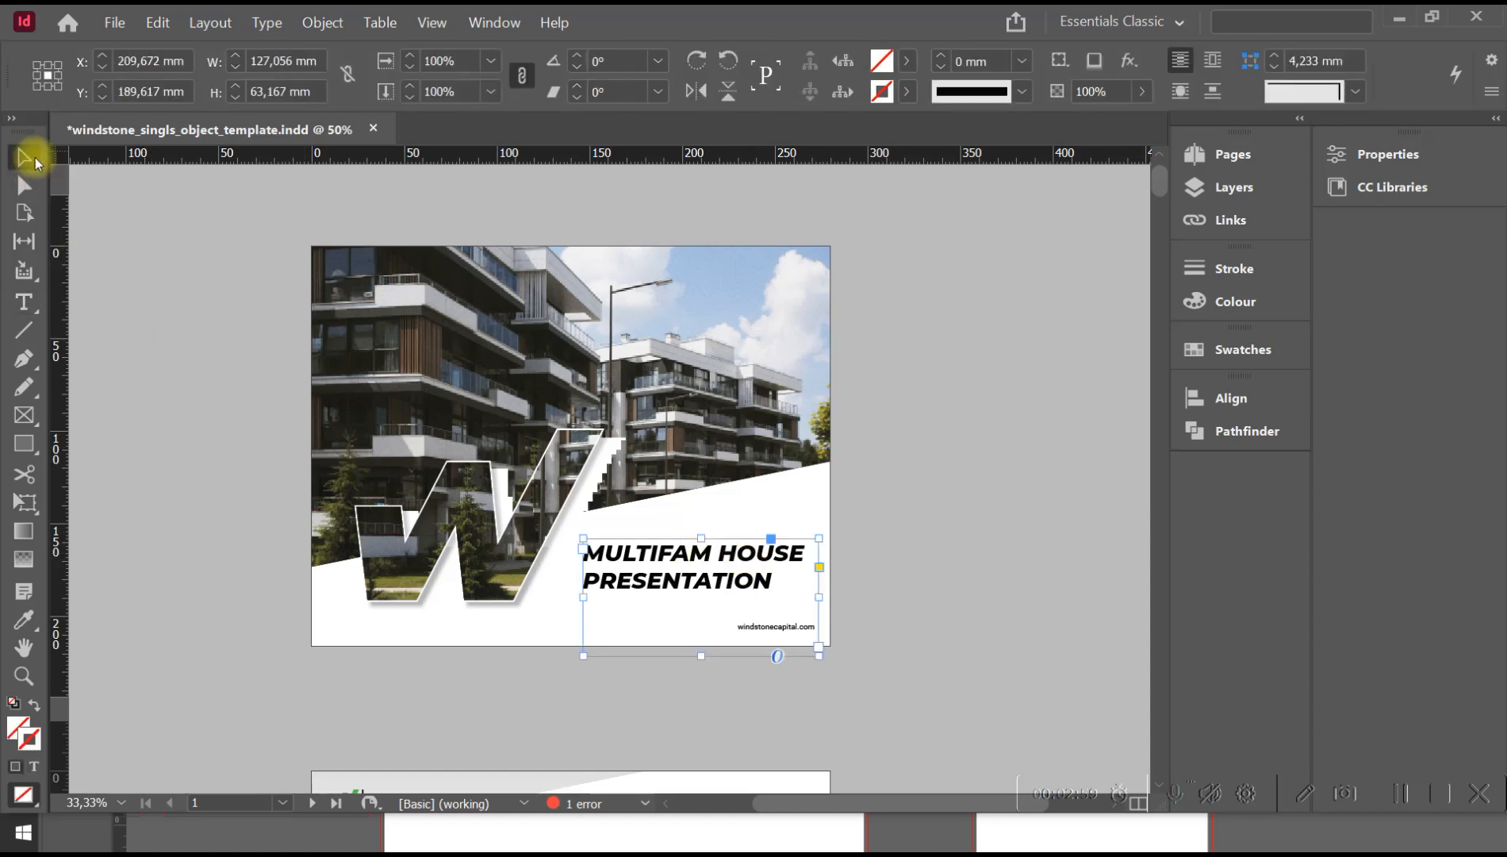
pyautogui.doubleClick(738, 552)
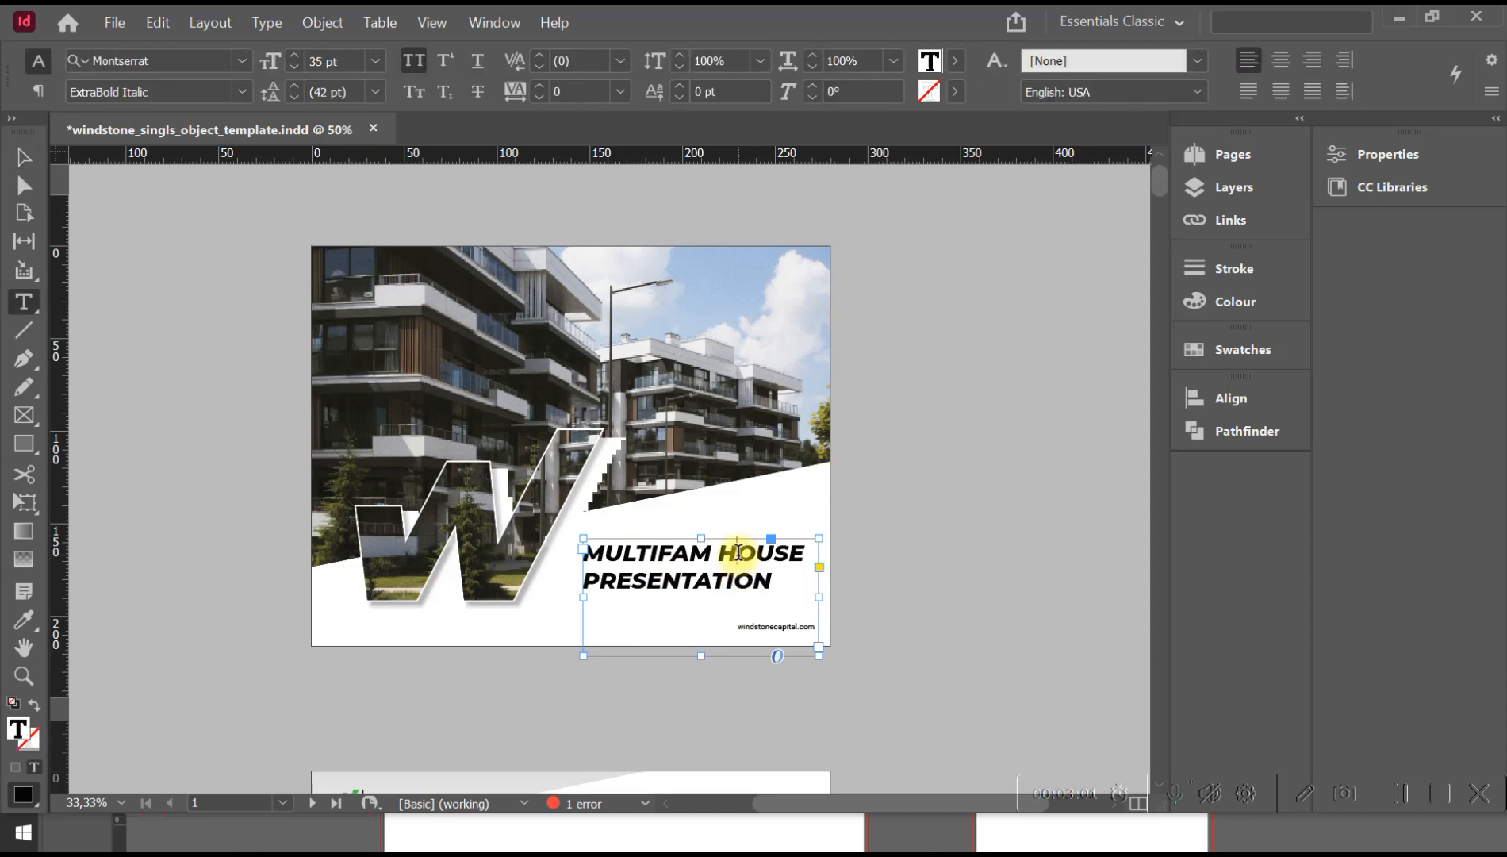
pyautogui.press('Escape')
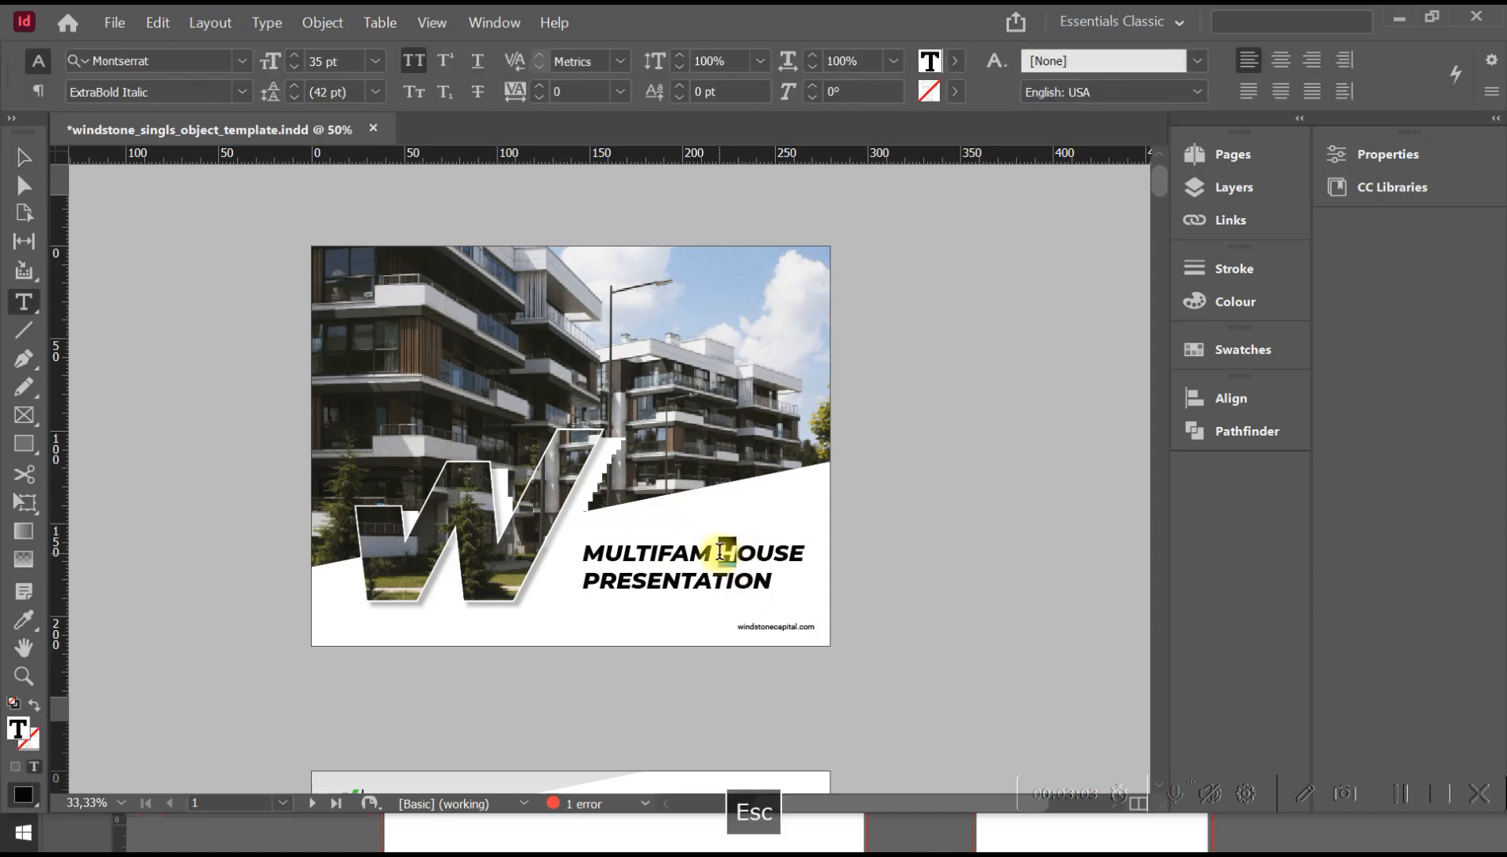
pyautogui.moveTo(702, 652); pyautogui.dragTo(702, 602)
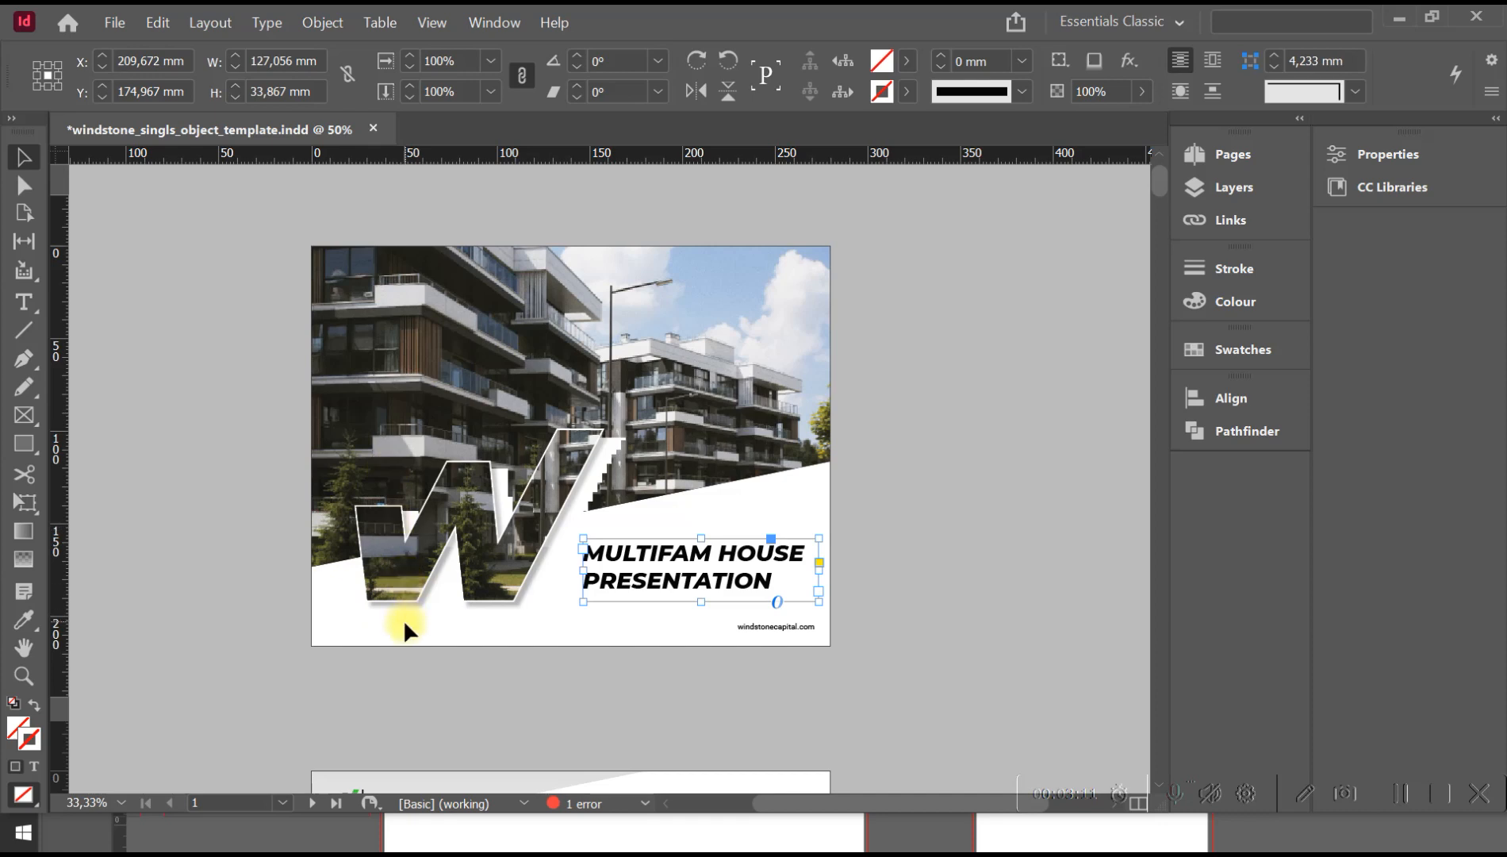
# Go to page 2 with the table of contents and select the "01. Project Details" heading.
pyautogui.press('space')
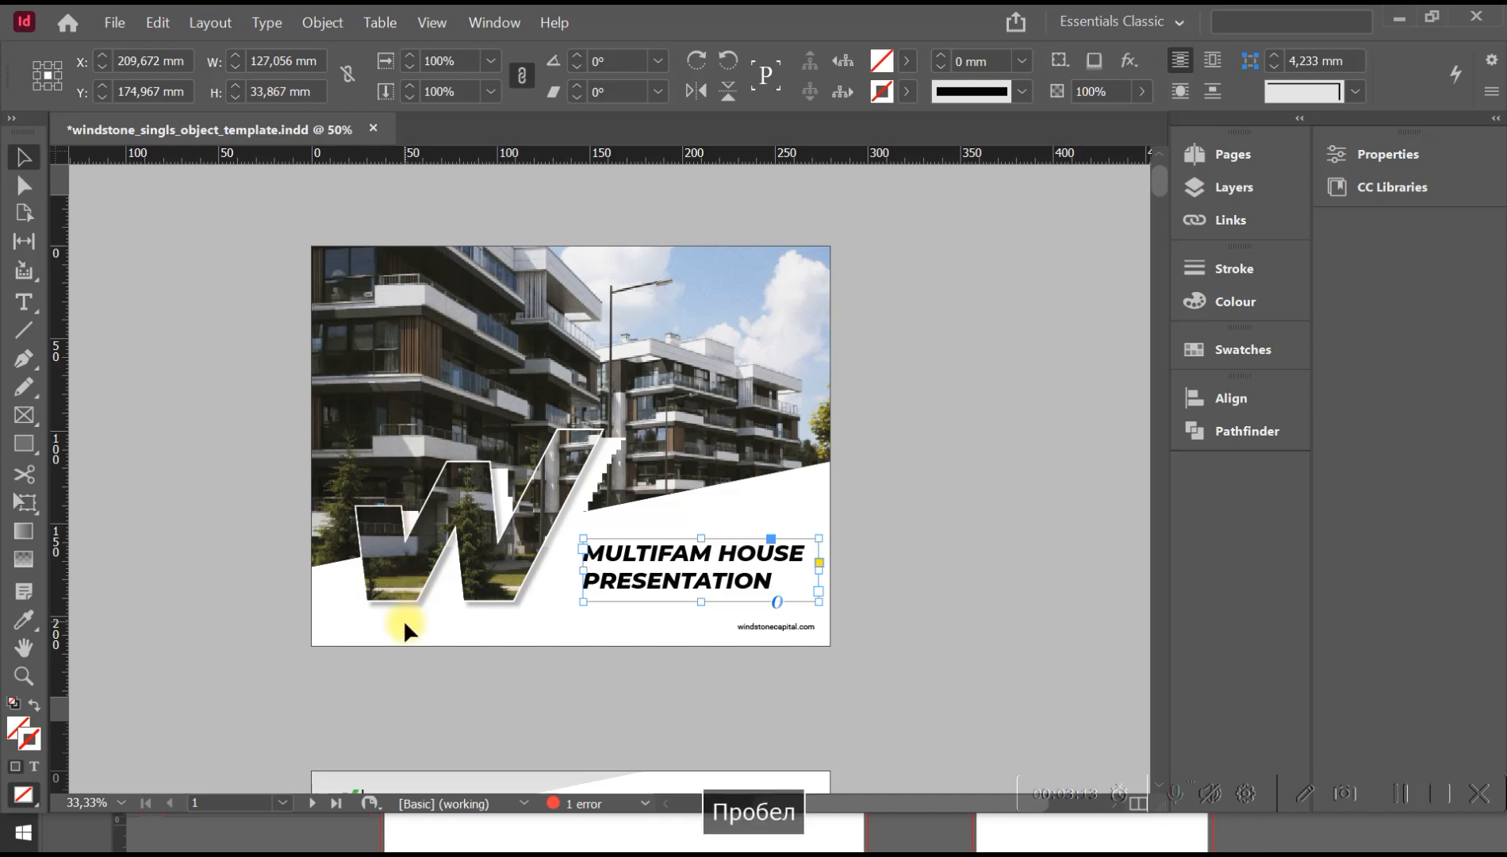
pyautogui.moveTo(426, 634); pyautogui.dragTo(447, 301)
pyautogui.click(1193, 154)
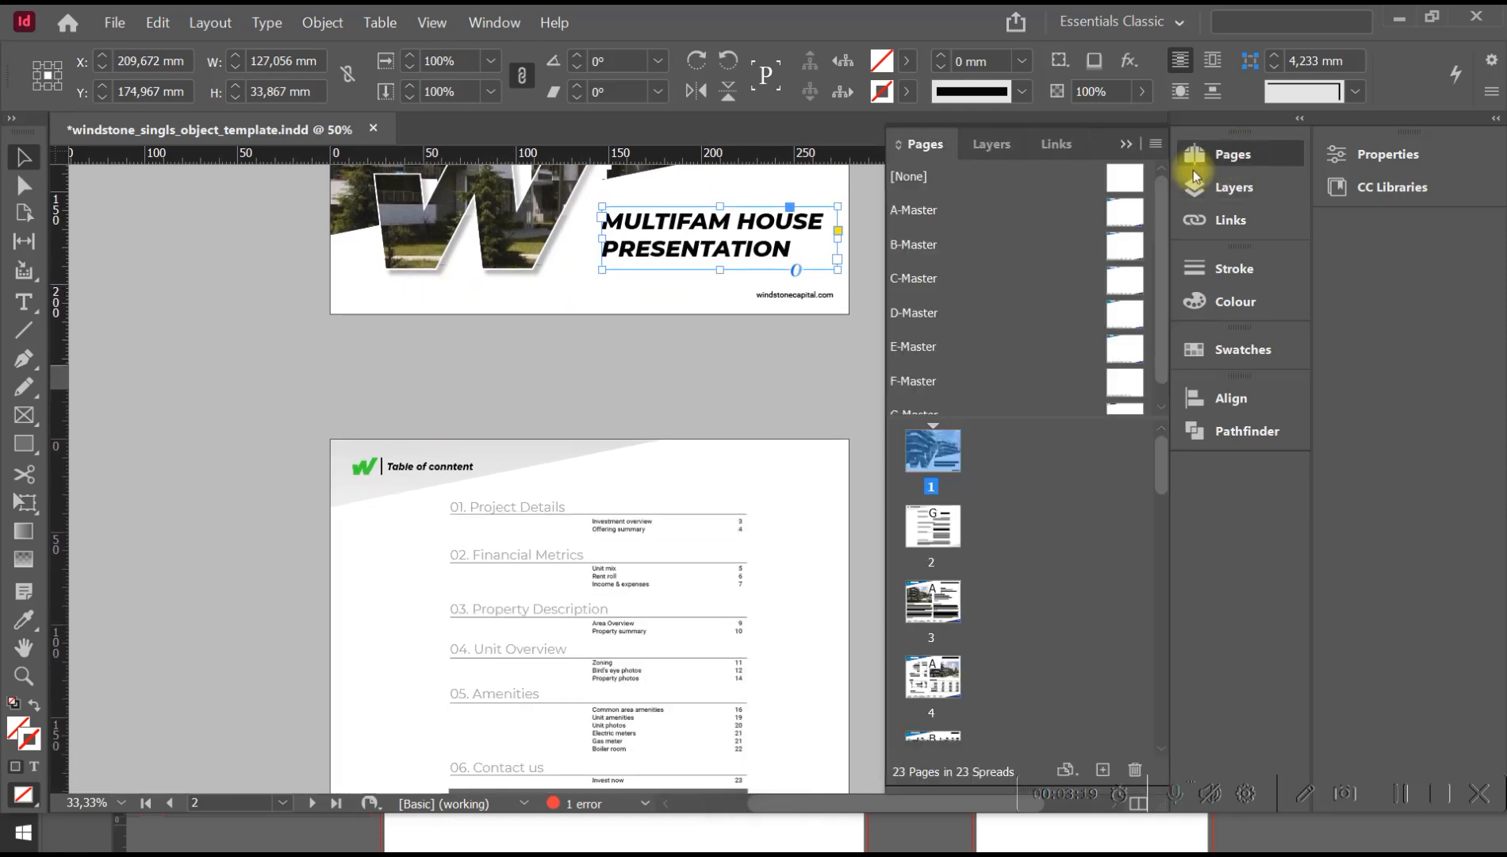
pyautogui.doubleClick(932, 527)
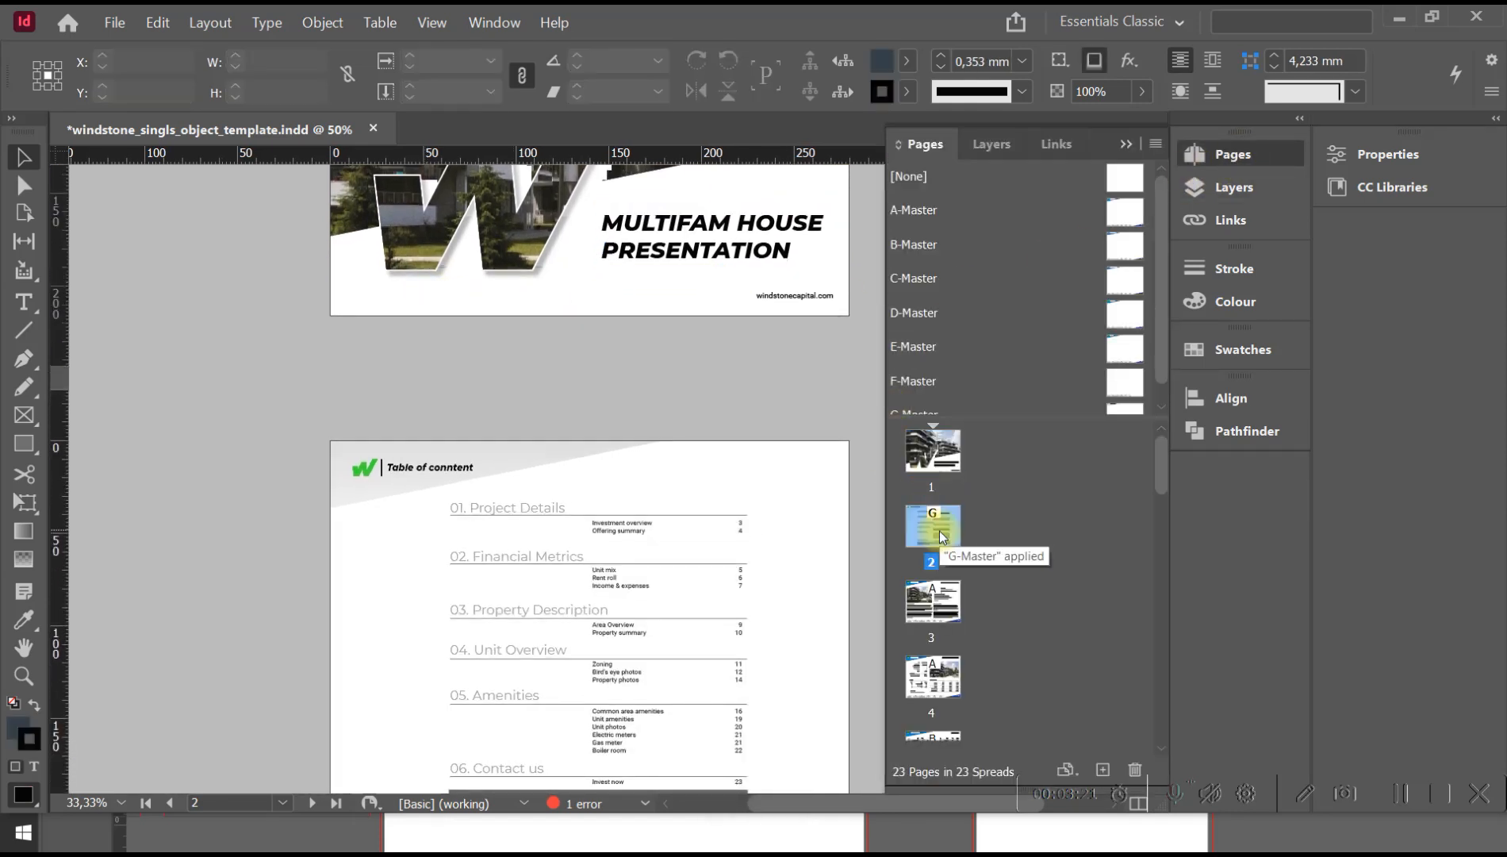
pyautogui.moveTo(403, 571); pyautogui.dragTo(314, 381)
pyautogui.click(392, 295)
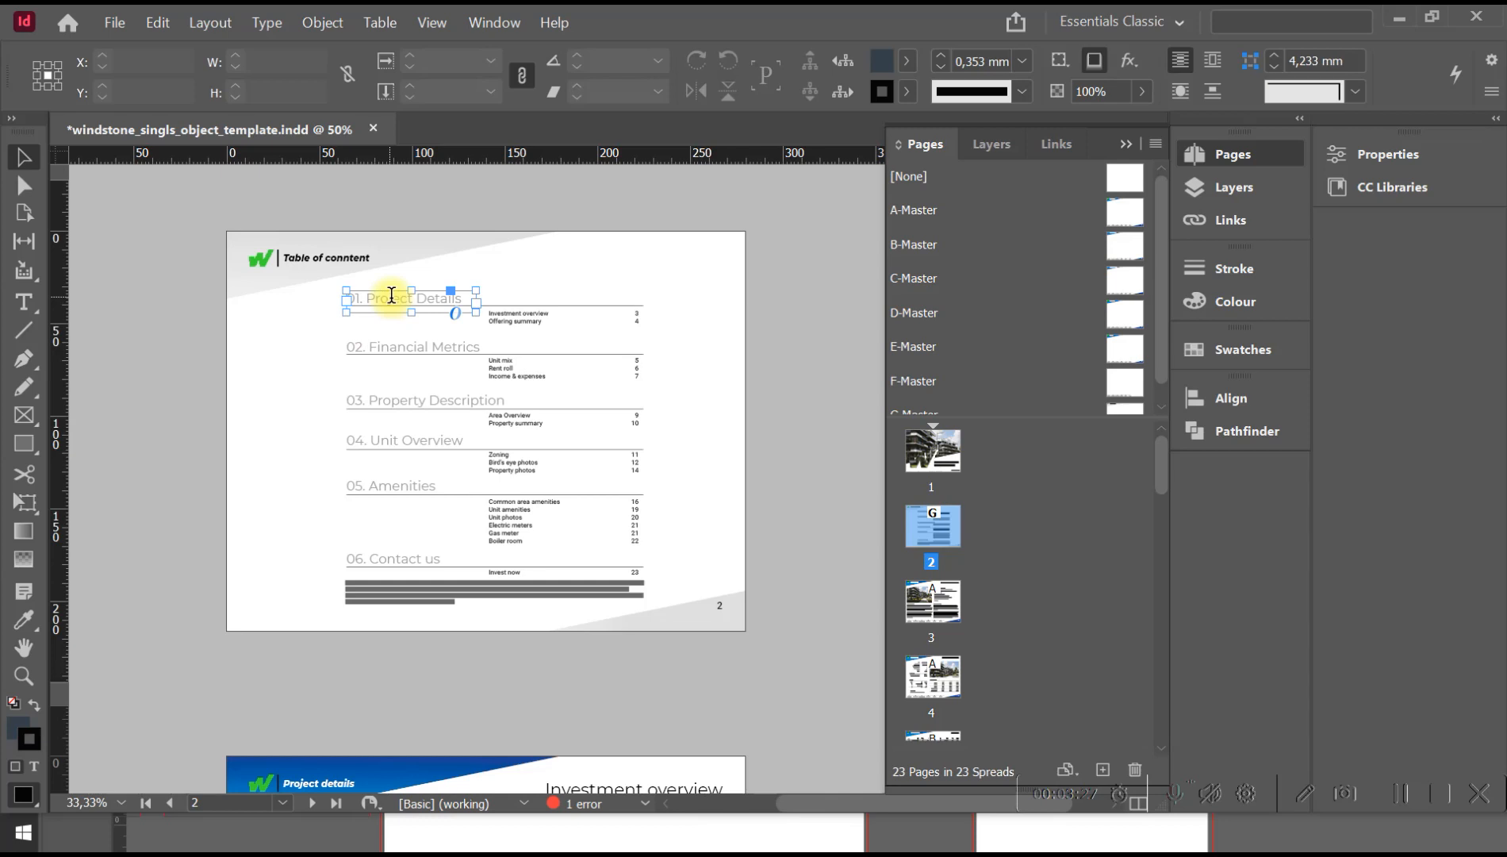
# Open the "01. Project Details" heading and the list of contents entries on page 2 for text editing, leaving both as they are.
pyautogui.doubleClick(399, 295)
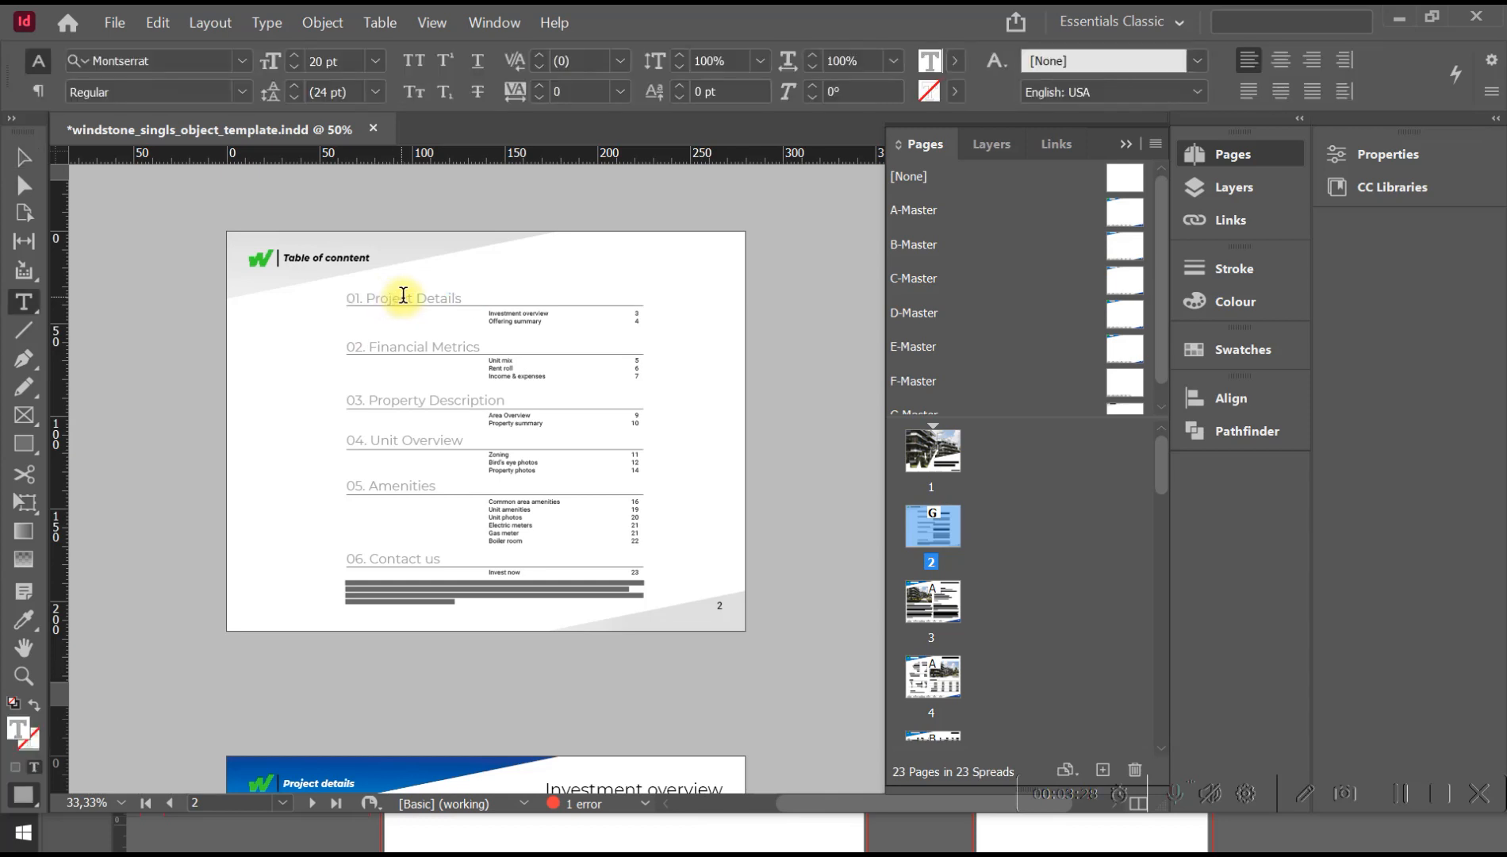
pyautogui.click(508, 311)
pyautogui.press('Escape')
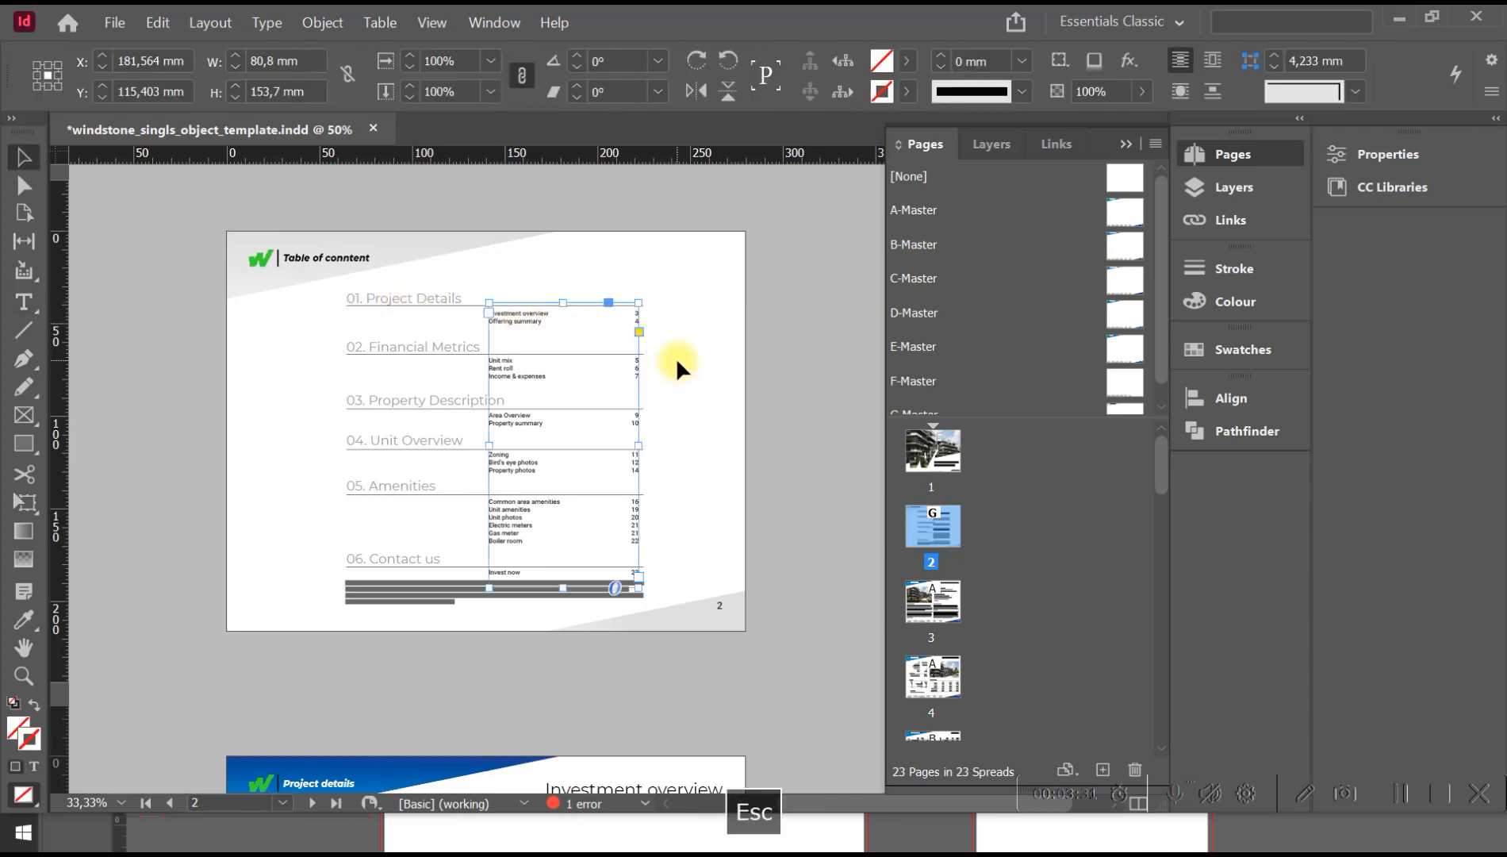
pyautogui.click(676, 356)
# On page 3, insert the sample letters "sdfsdf" into the word "neighborhood" in the paragraph under THE INVESTMENT.
pyautogui.press('space')
pyautogui.moveTo(699, 461); pyautogui.dragTo(701, 238)
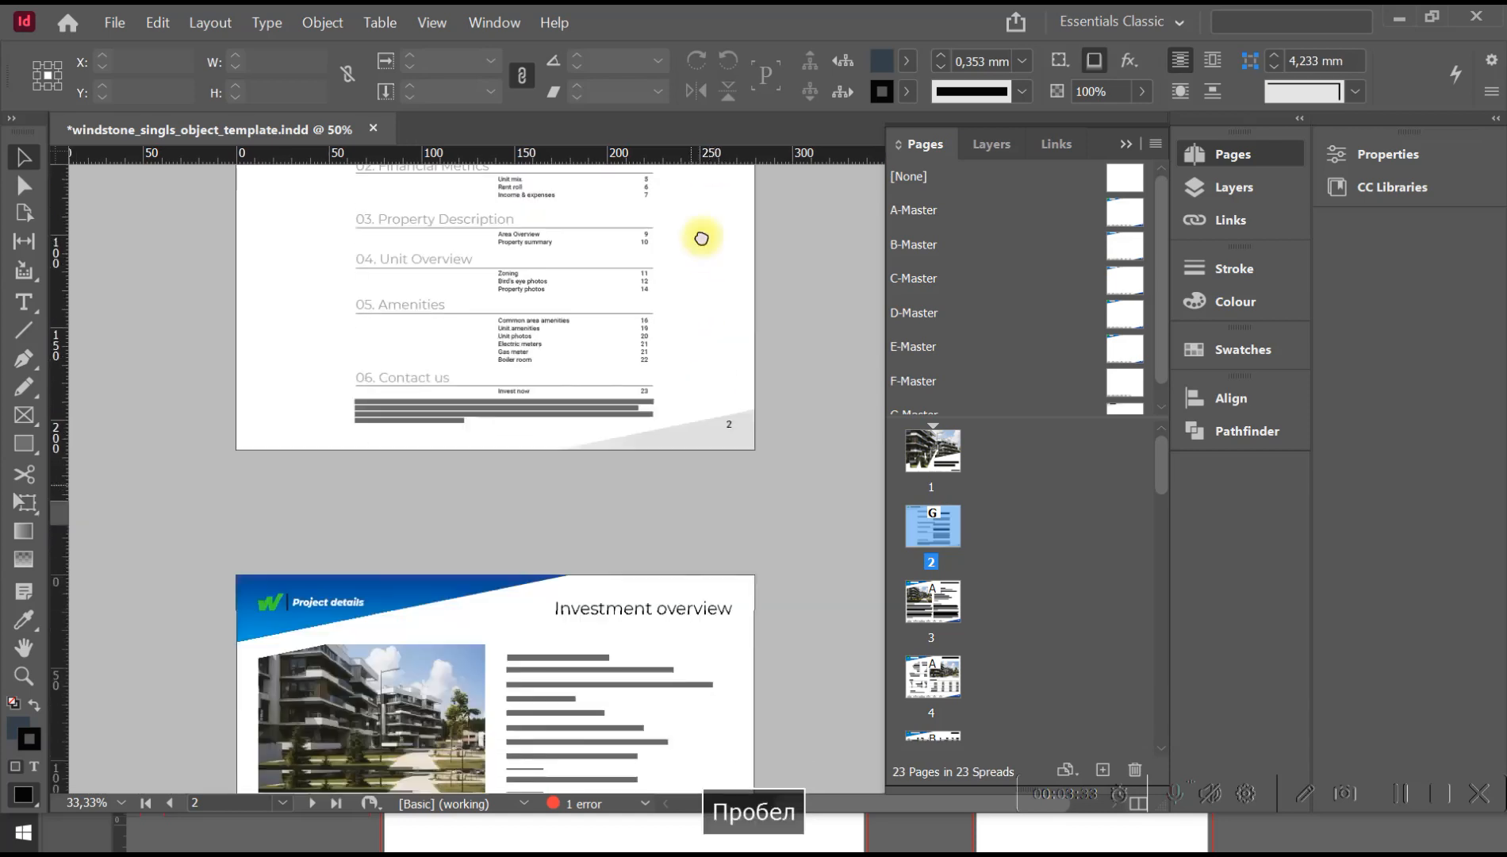
pyautogui.moveTo(694, 591); pyautogui.dragTo(696, 309)
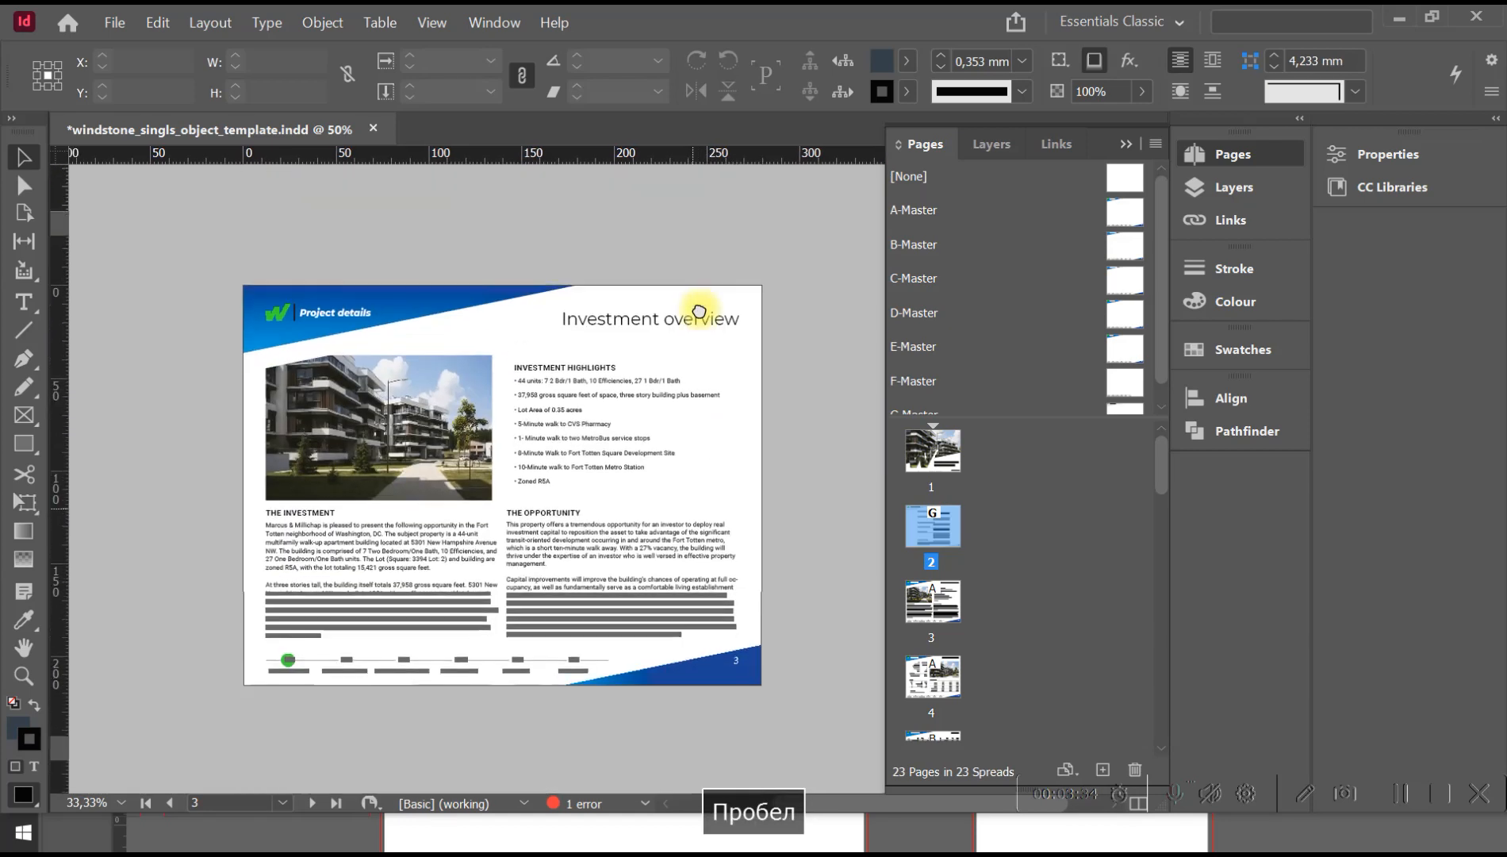
pyautogui.click(298, 539)
pyautogui.doubleClick(299, 534)
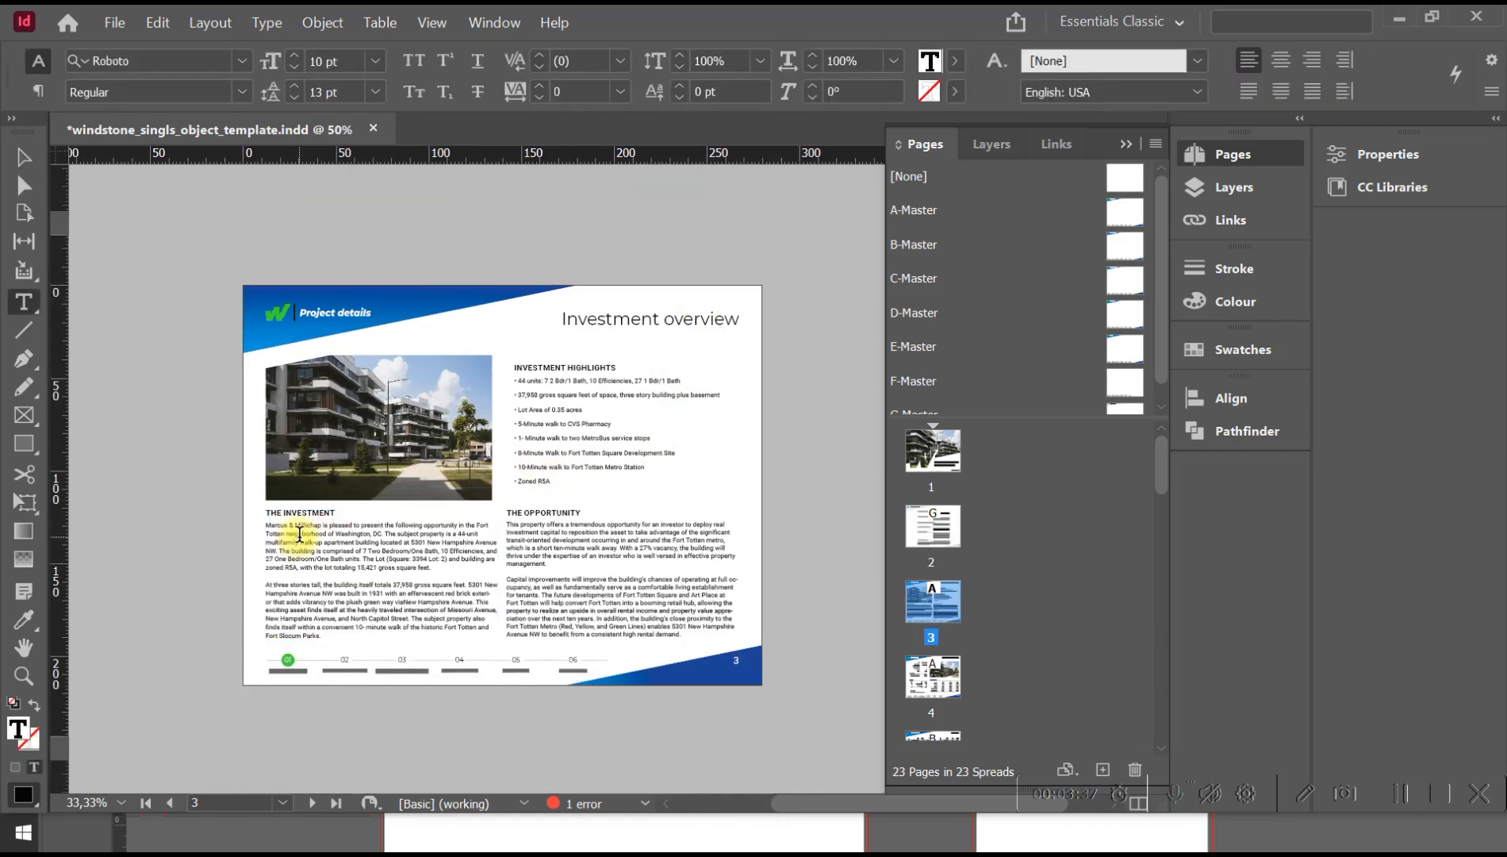
pyautogui.tripleClick(299, 533)
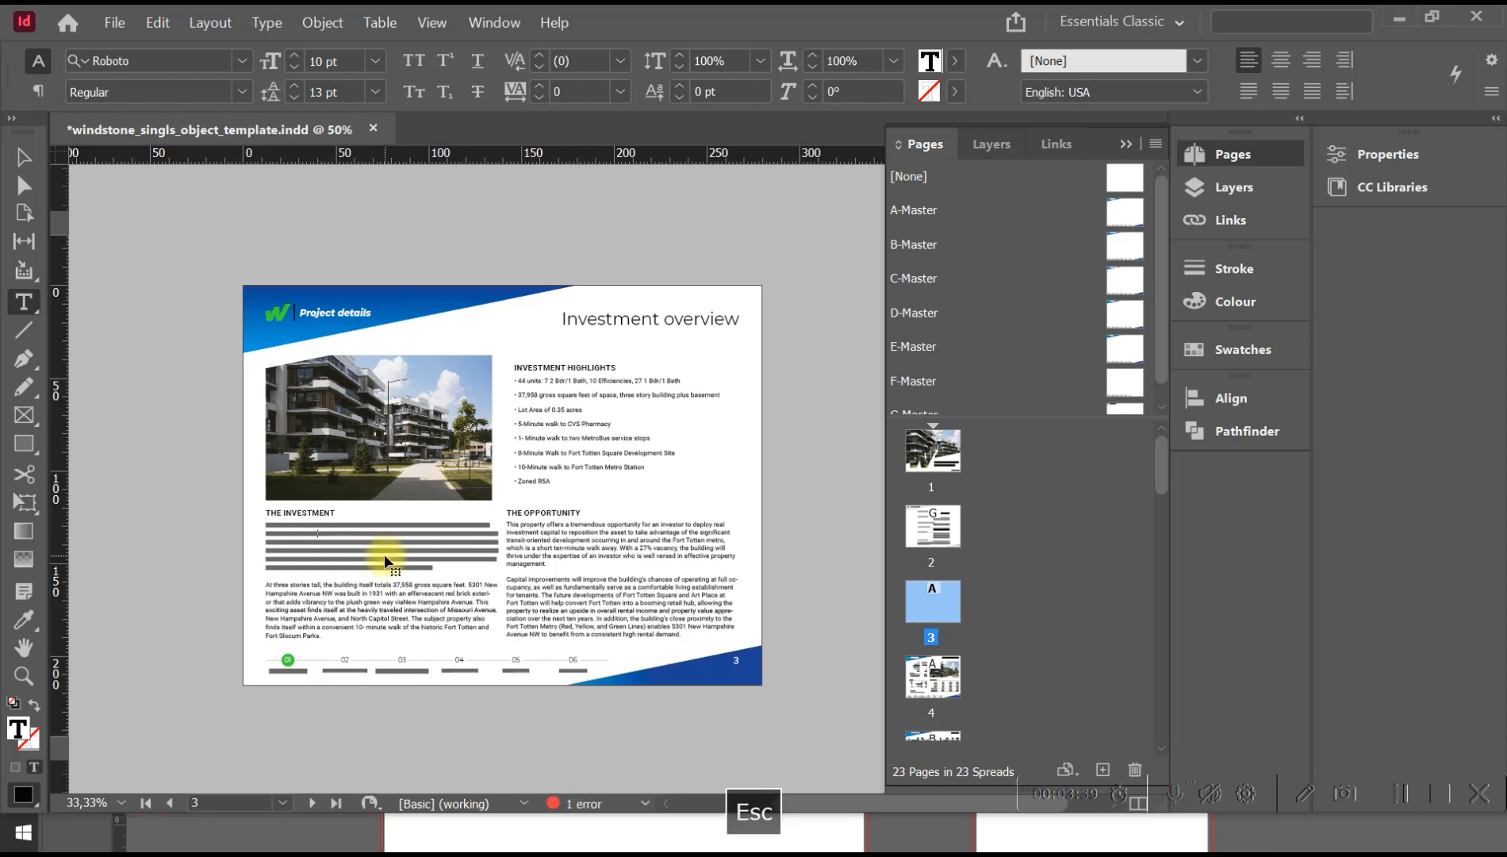
pyautogui.press('Escape')
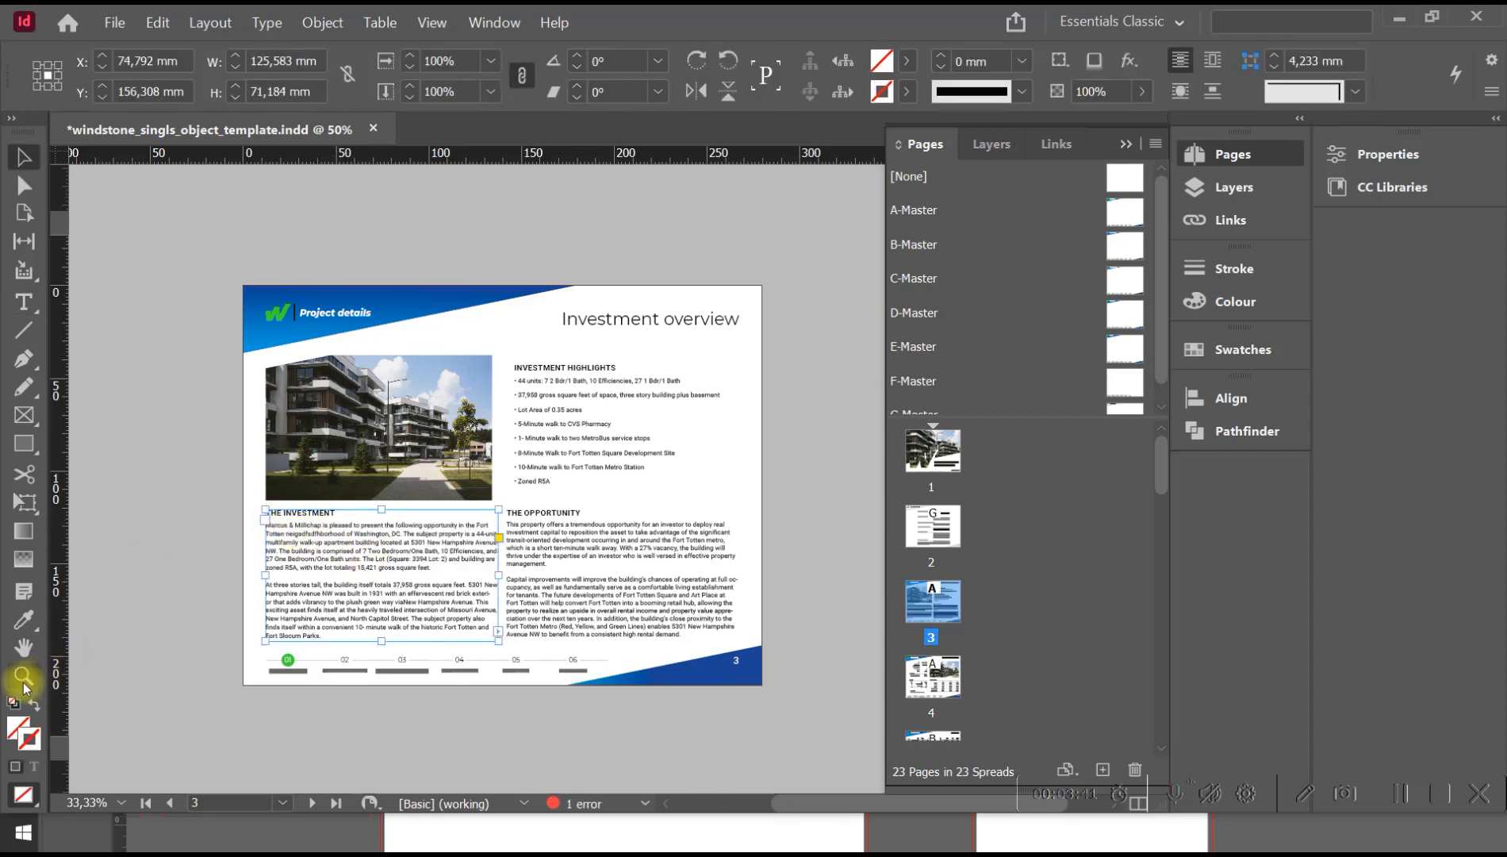
# Examine the edited paragraph under THE INVESTMENT up close and check it within the page 3 layout.
pyautogui.click(23, 679)
pyautogui.moveTo(224, 455); pyautogui.dragTo(590, 724)
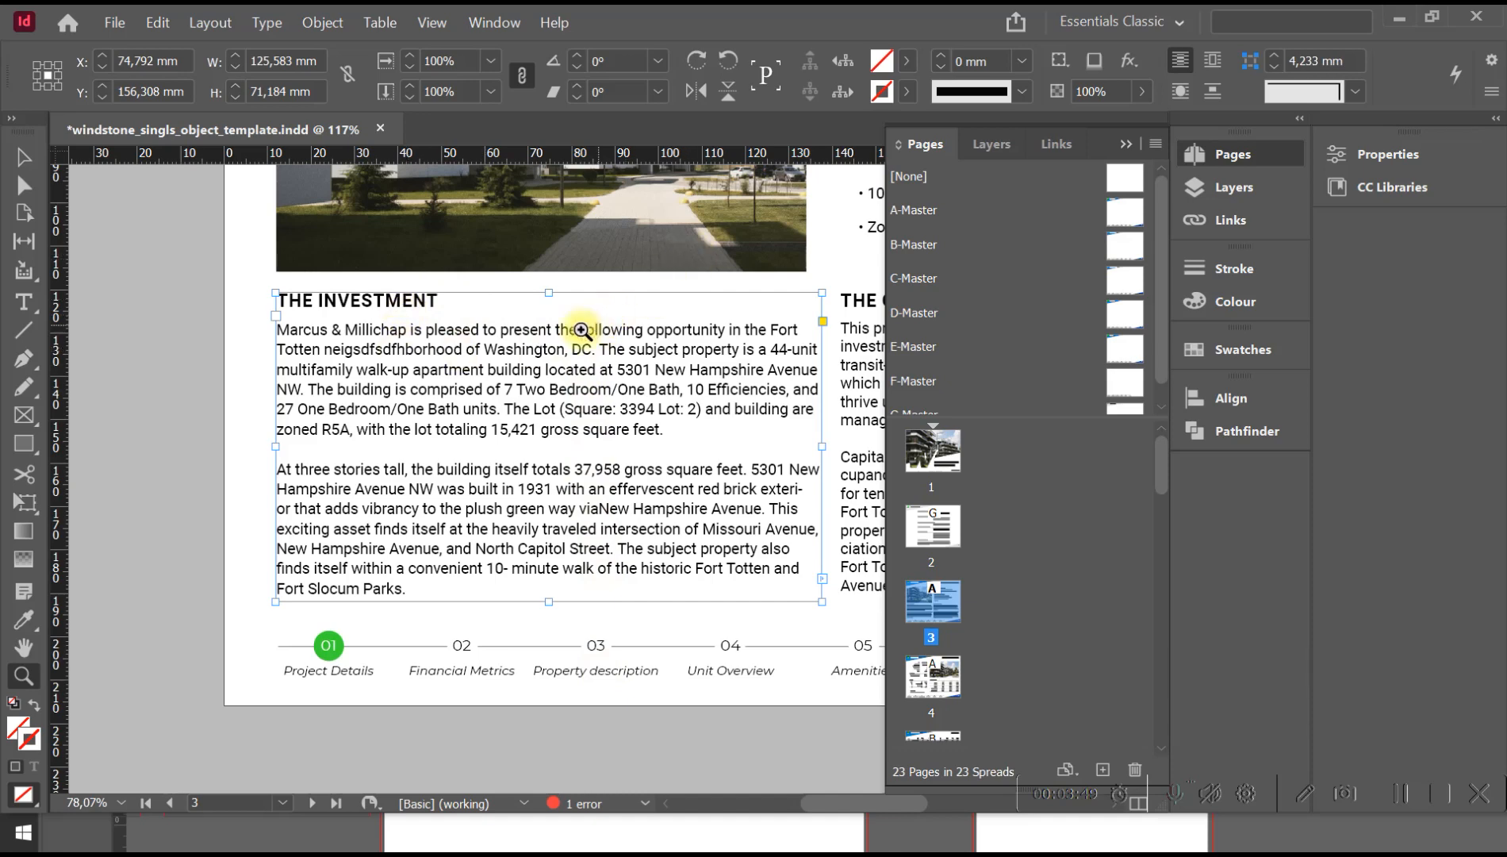
pyautogui.keyDown('alt'); pyautogui.click(546, 350); pyautogui.keyUp('alt')
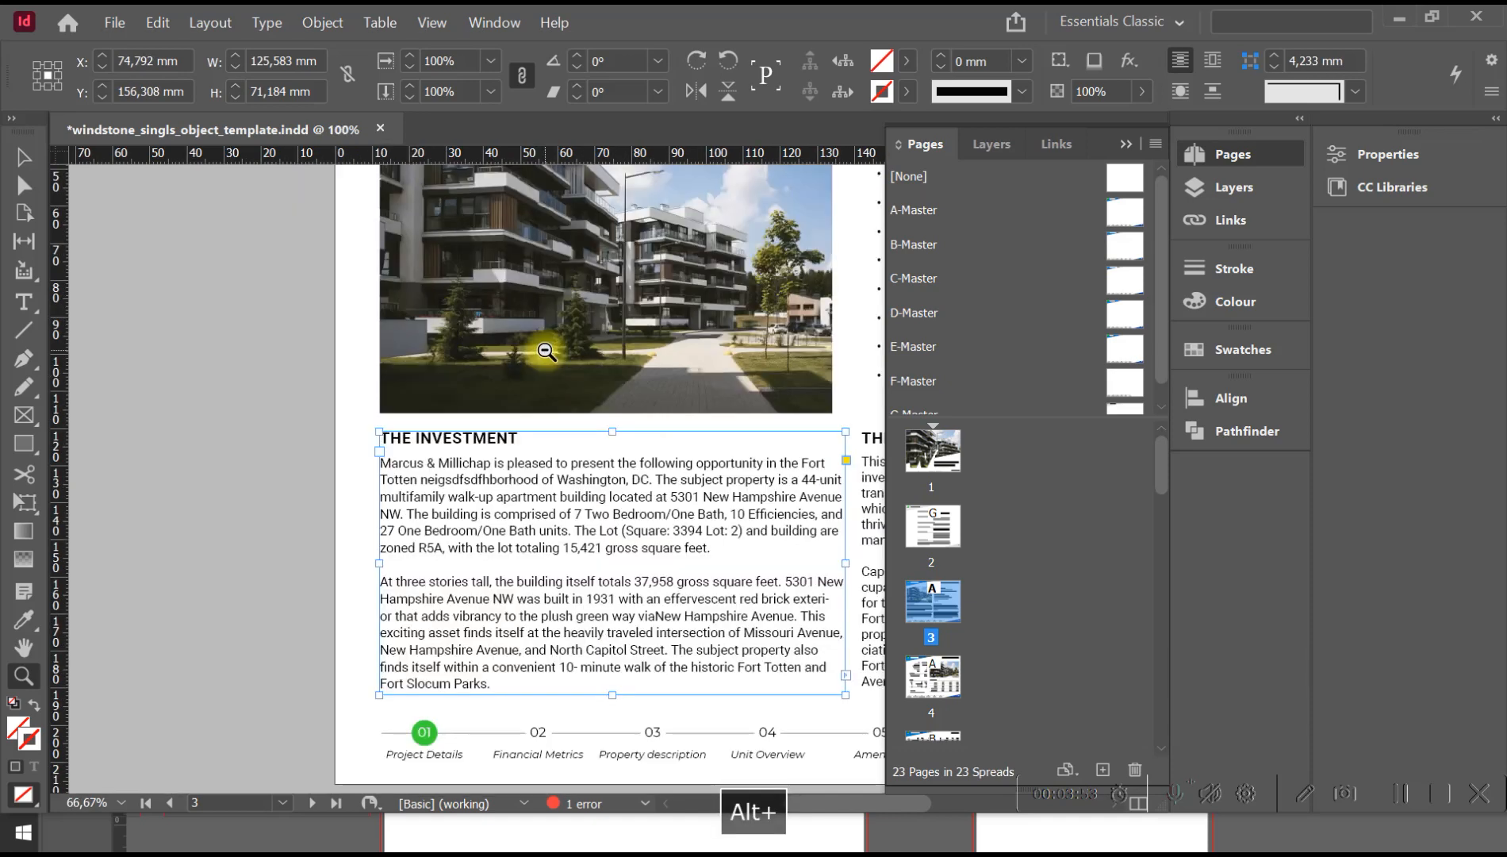
pyautogui.keyDown('alt'); pyautogui.click(613, 515); pyautogui.keyUp('alt')
pyautogui.keyDown('alt'); pyautogui.click(673, 489); pyautogui.keyUp('alt')
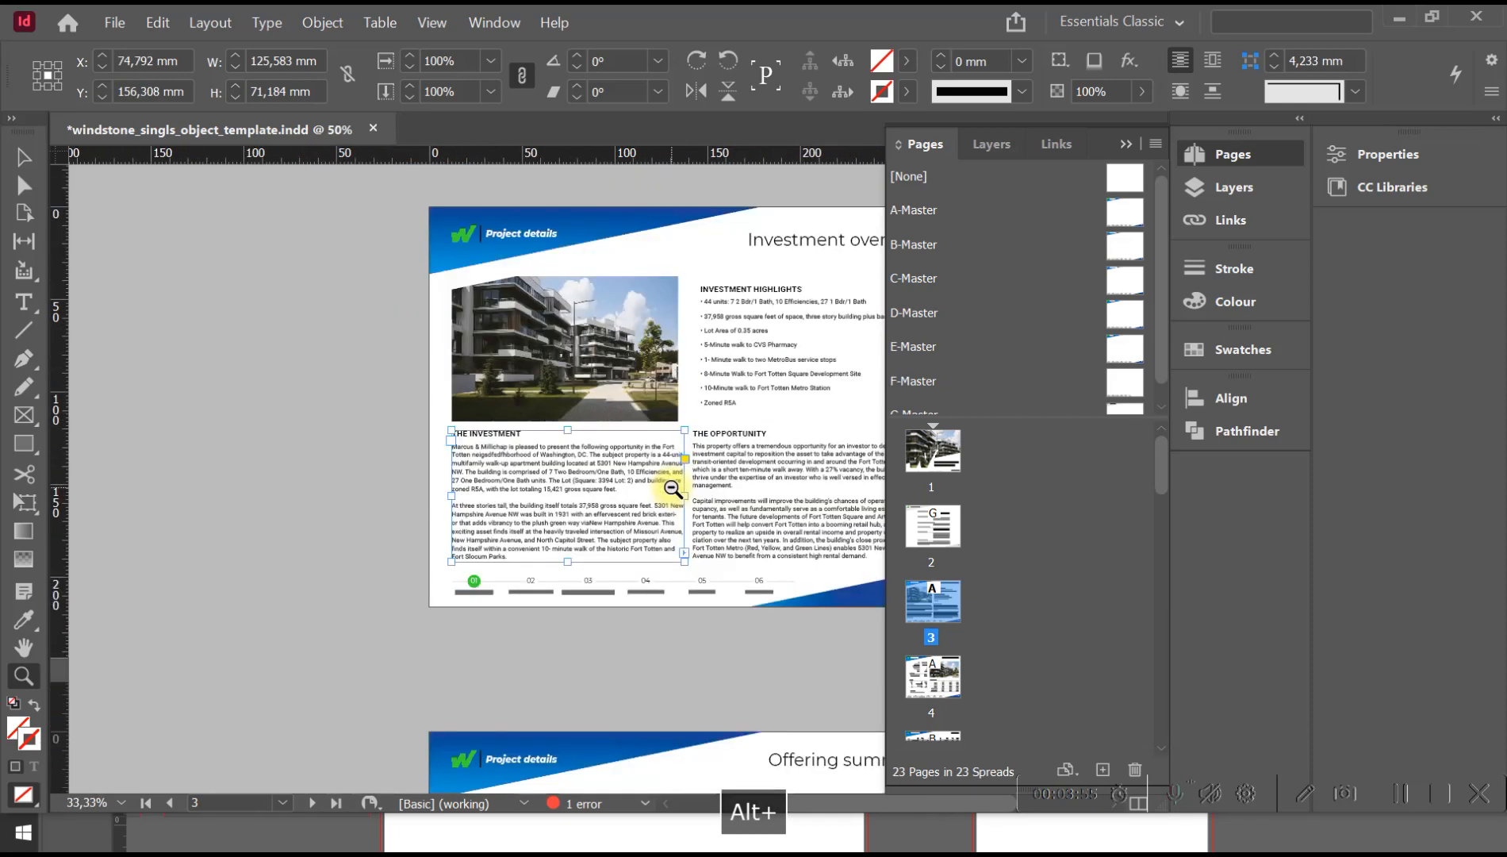
pyautogui.keyDown('alt'); pyautogui.click(639, 401); pyautogui.keyUp('alt')
pyautogui.moveTo(576, 387); pyautogui.dragTo(502, 399)
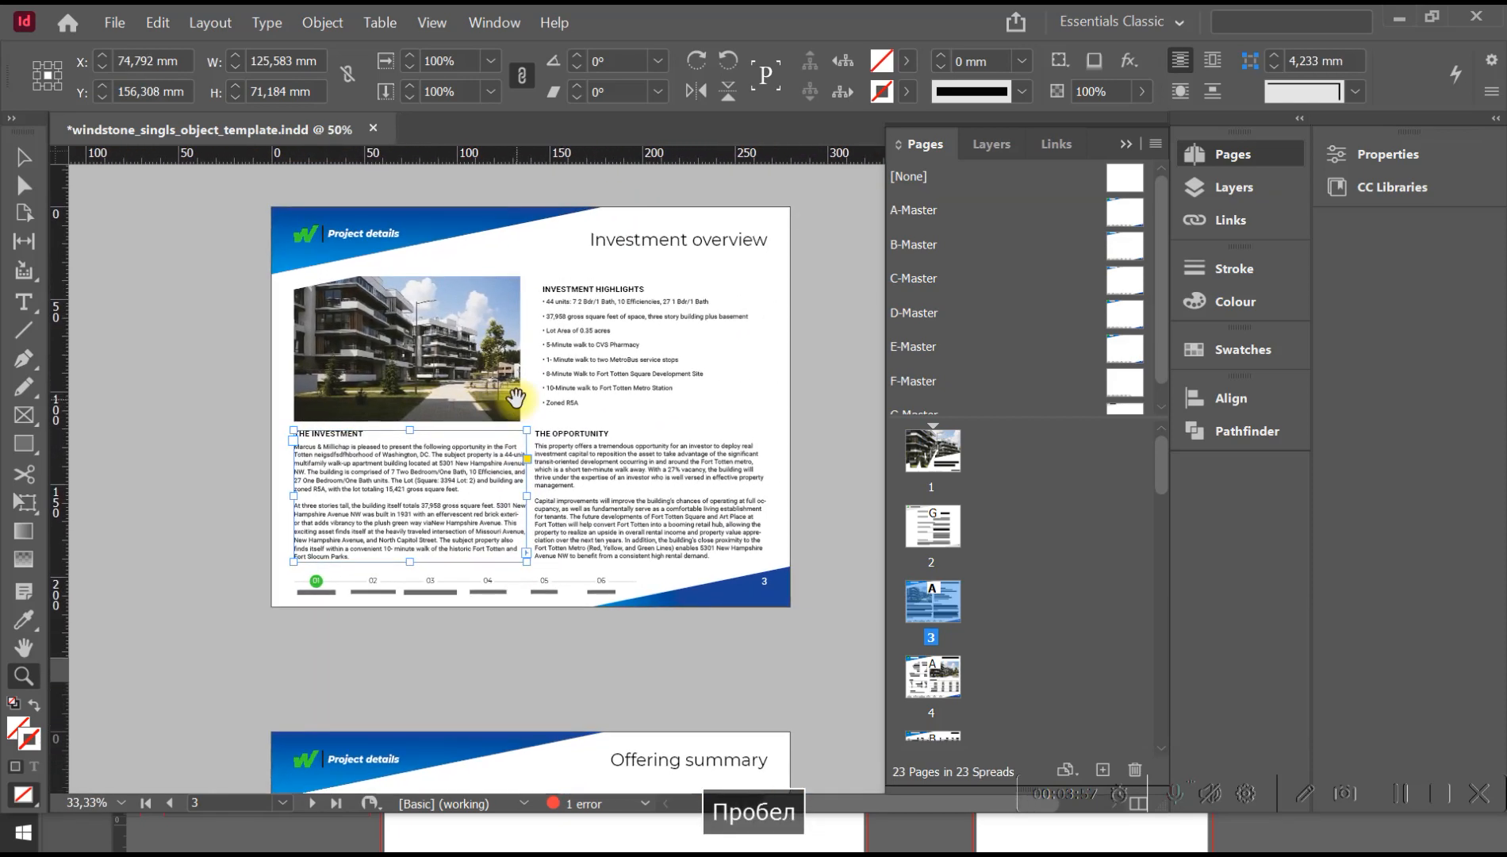
pyautogui.press('z')
pyautogui.moveTo(593, 480); pyautogui.dragTo(827, 630)
# Replace the building photo on page 3 with landscaping-around-building-exterior-design-modern-low-rise-residential-apartment-building.jpg from the Links folder.
pyautogui.click(24, 157)
pyautogui.click(476, 356)
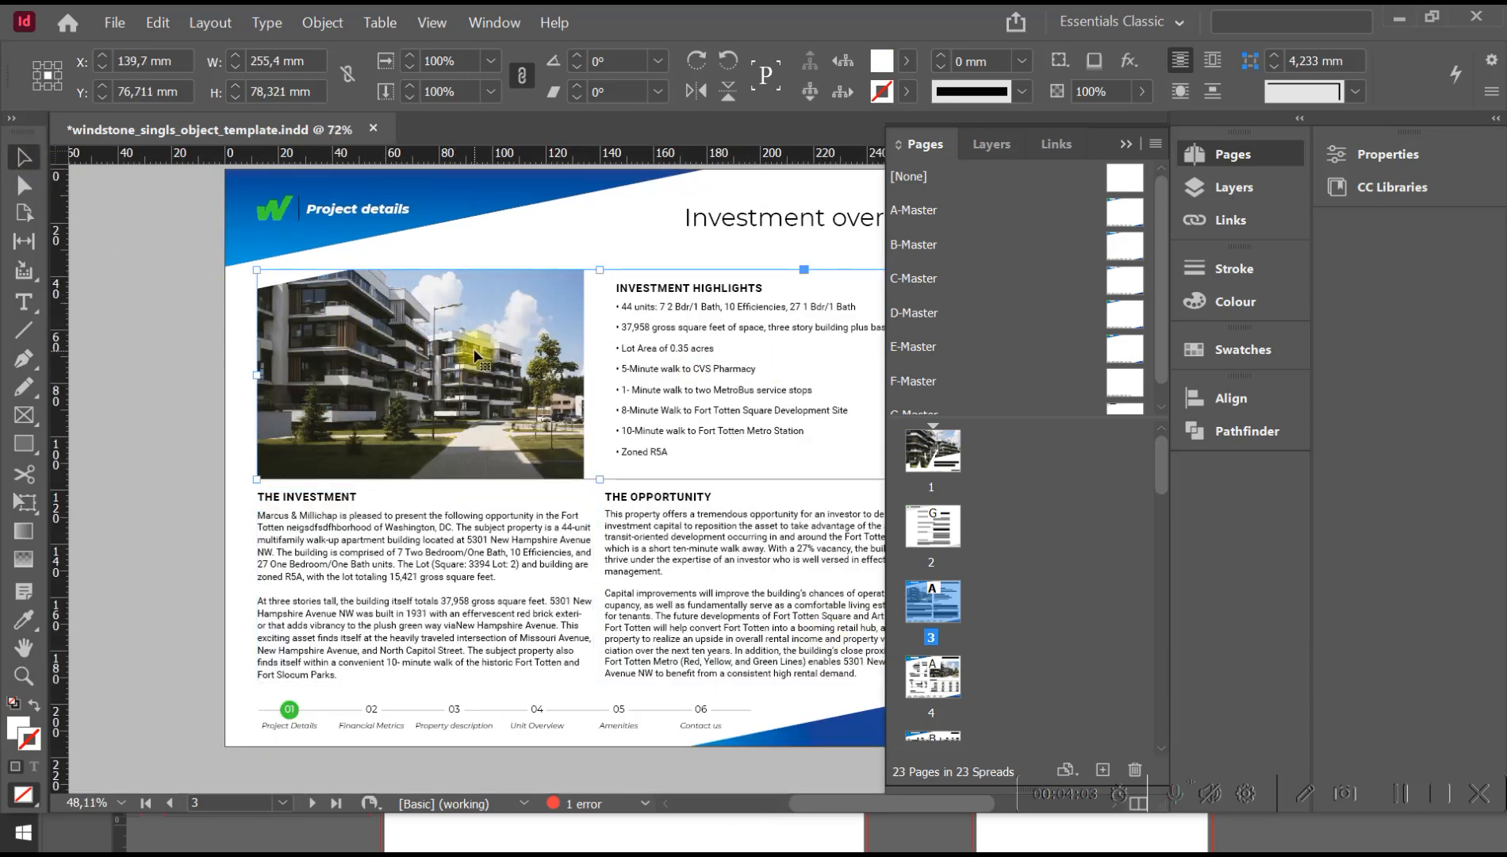
pyautogui.click(227, 337)
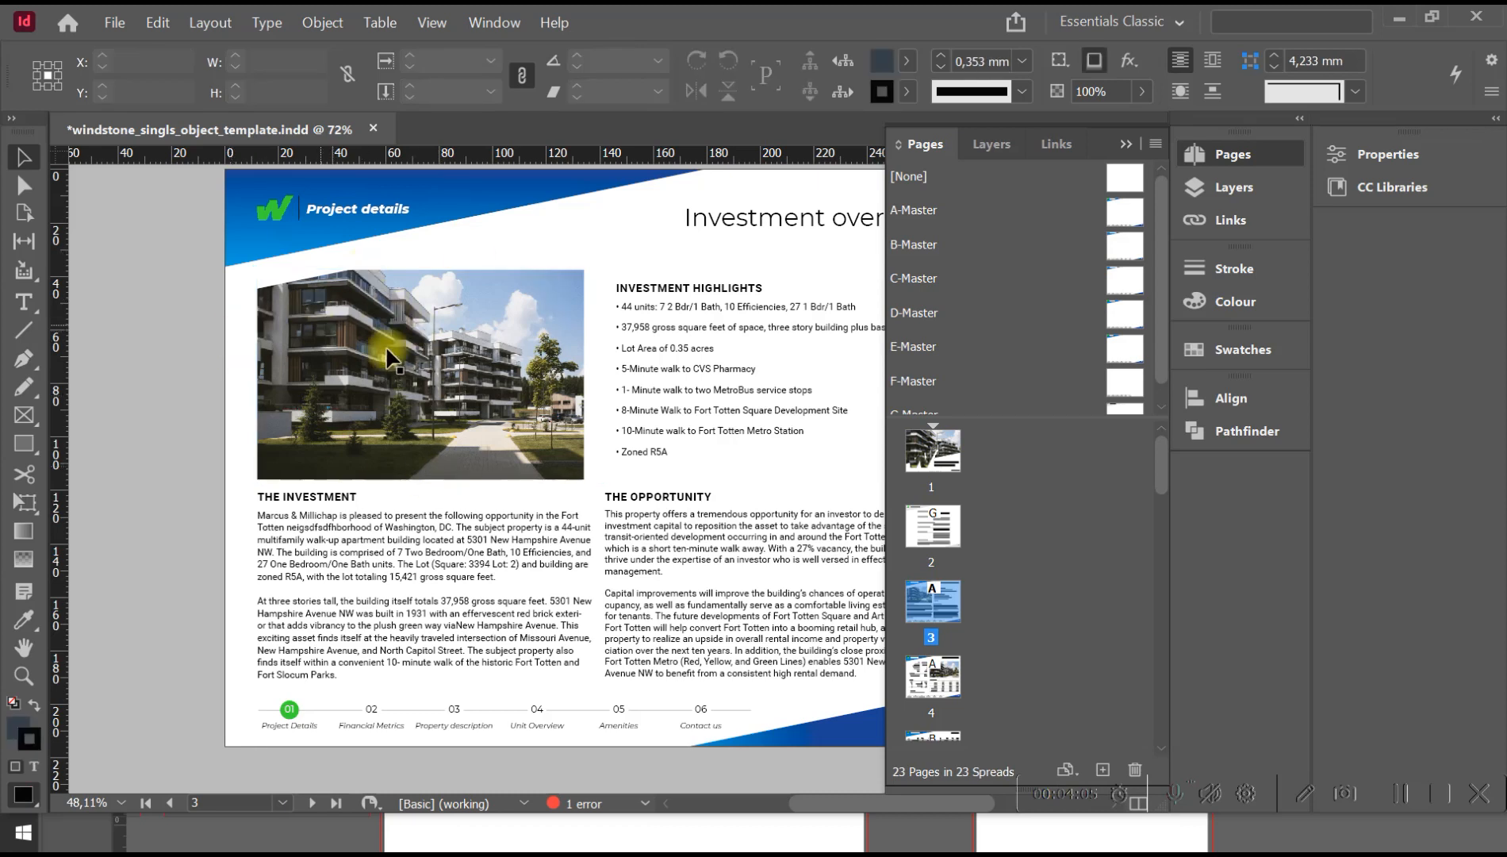
pyautogui.click(434, 343)
pyautogui.click(434, 340)
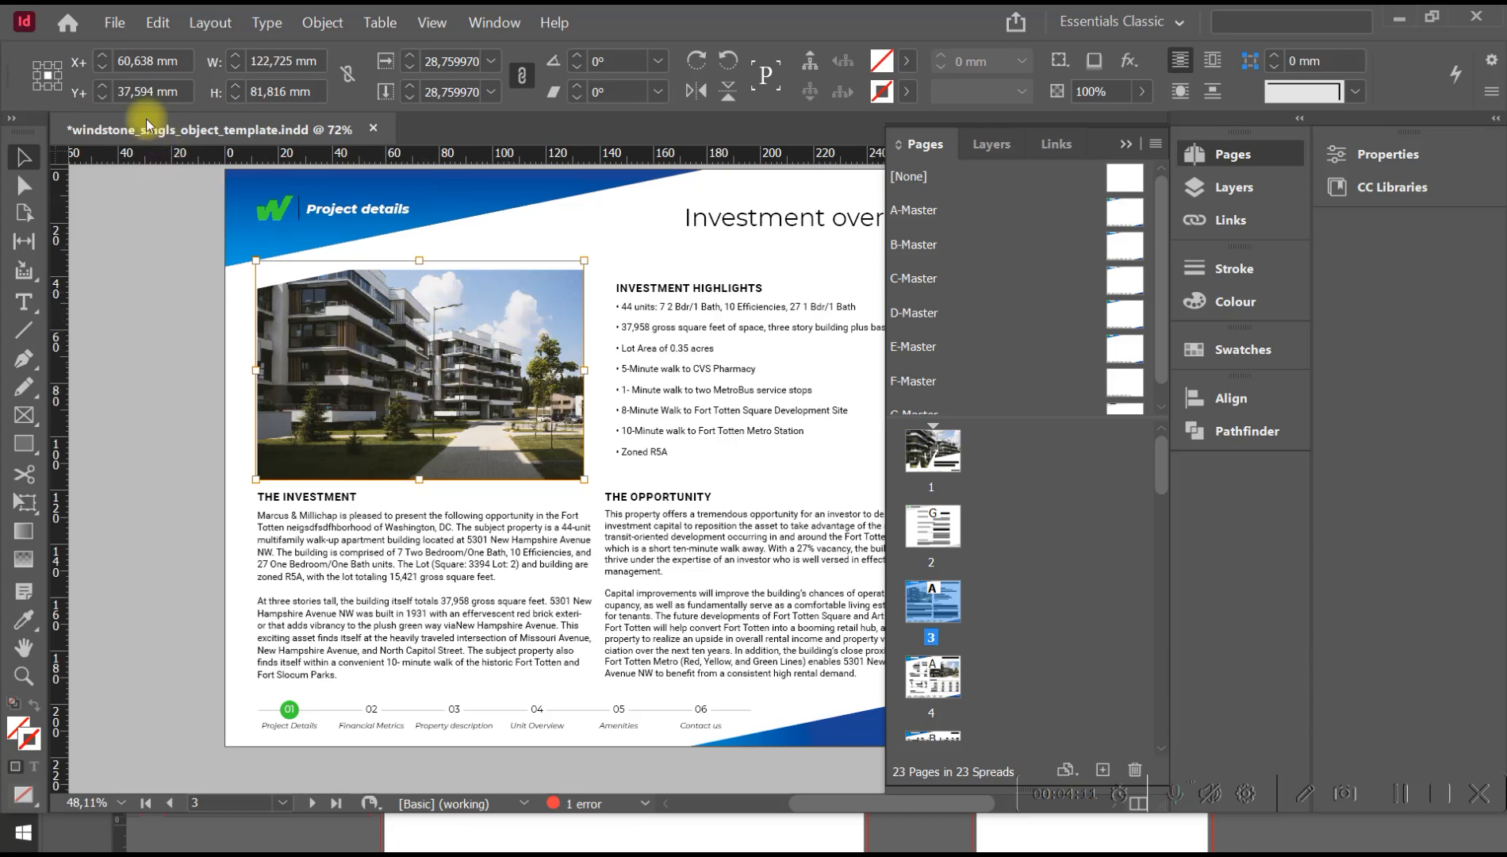
pyautogui.click(114, 22)
pyautogui.click(144, 261)
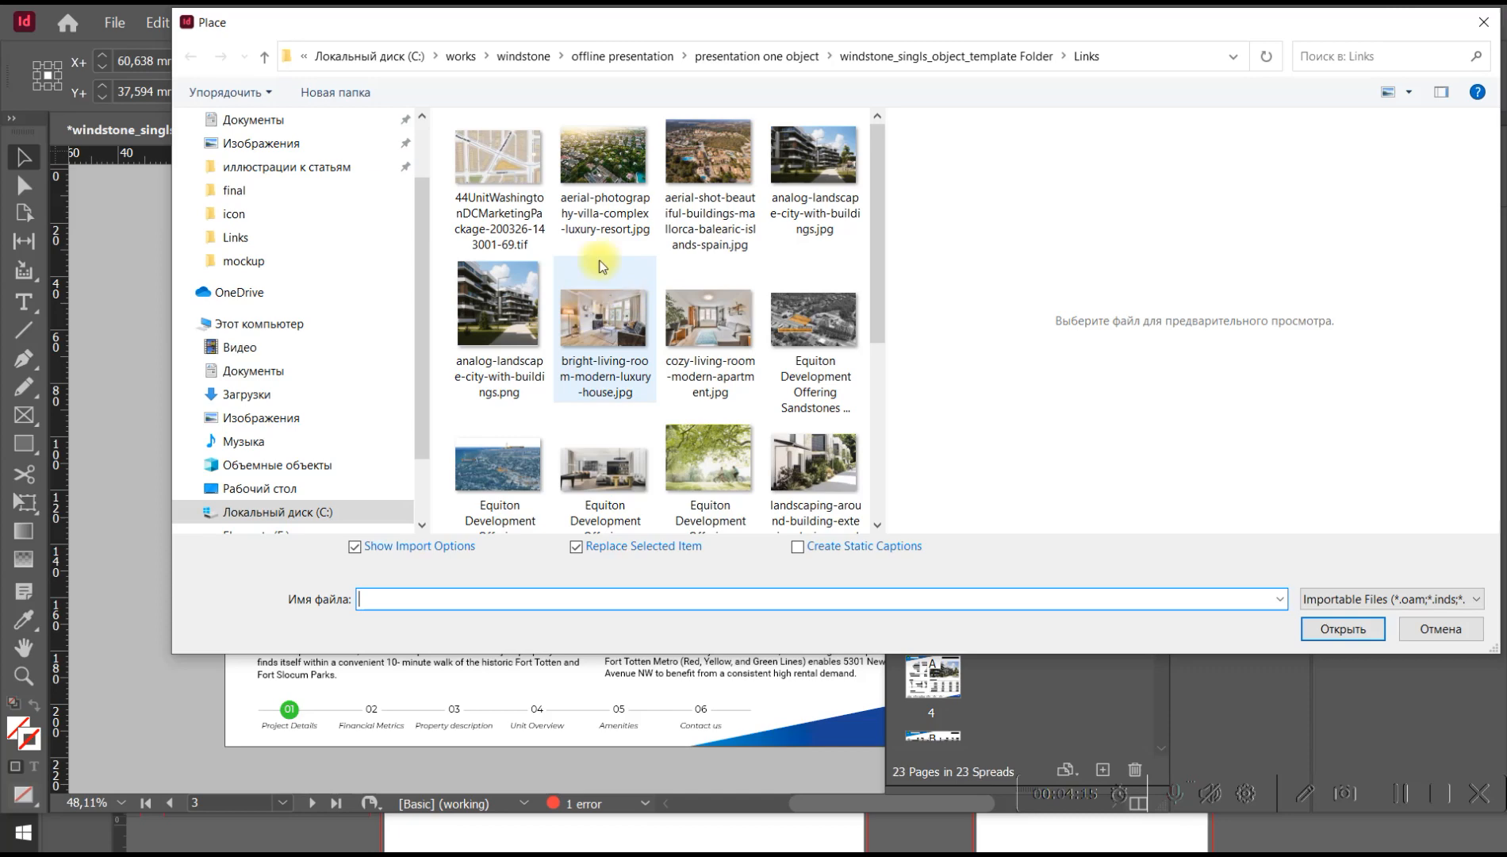
pyautogui.moveTo(714, 23)
pyautogui.mouseDown()
pyautogui.moveTo(1374, 211)
pyautogui.moveTo(726, 33)
pyautogui.mouseUp()
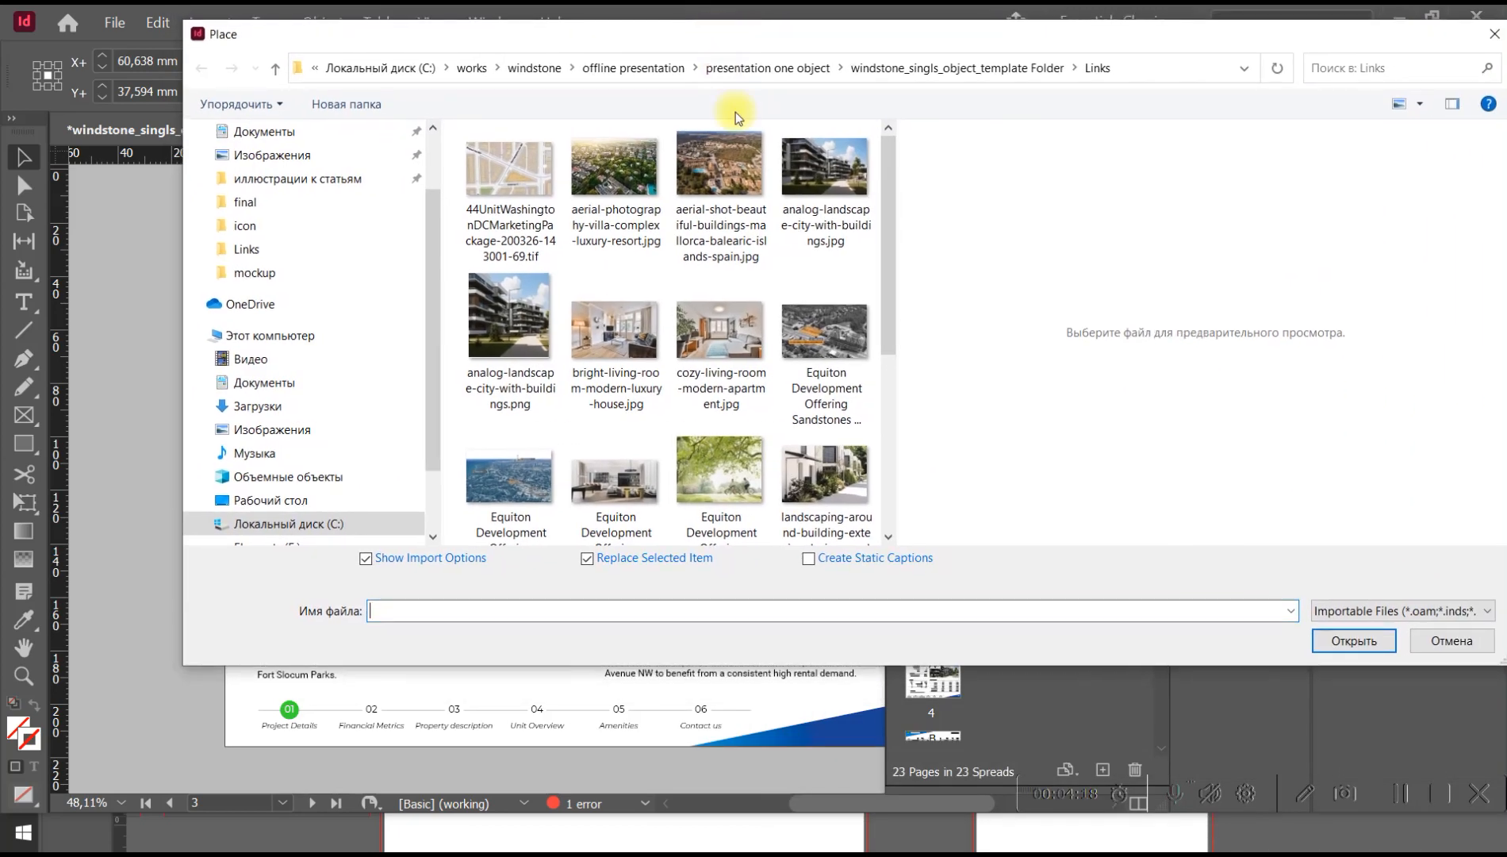
pyautogui.click(833, 476)
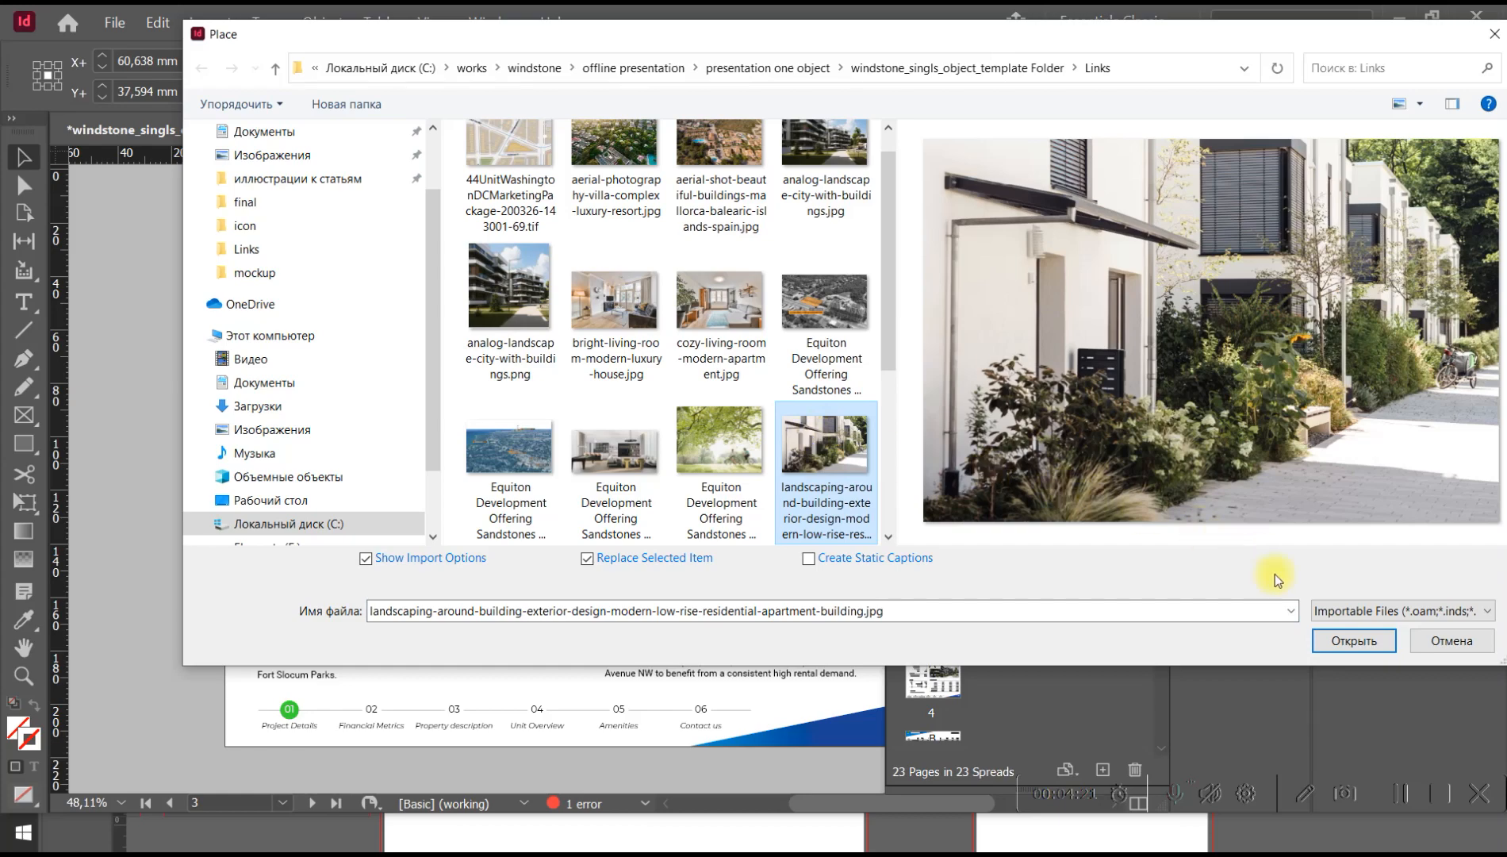
pyautogui.click(1355, 641)
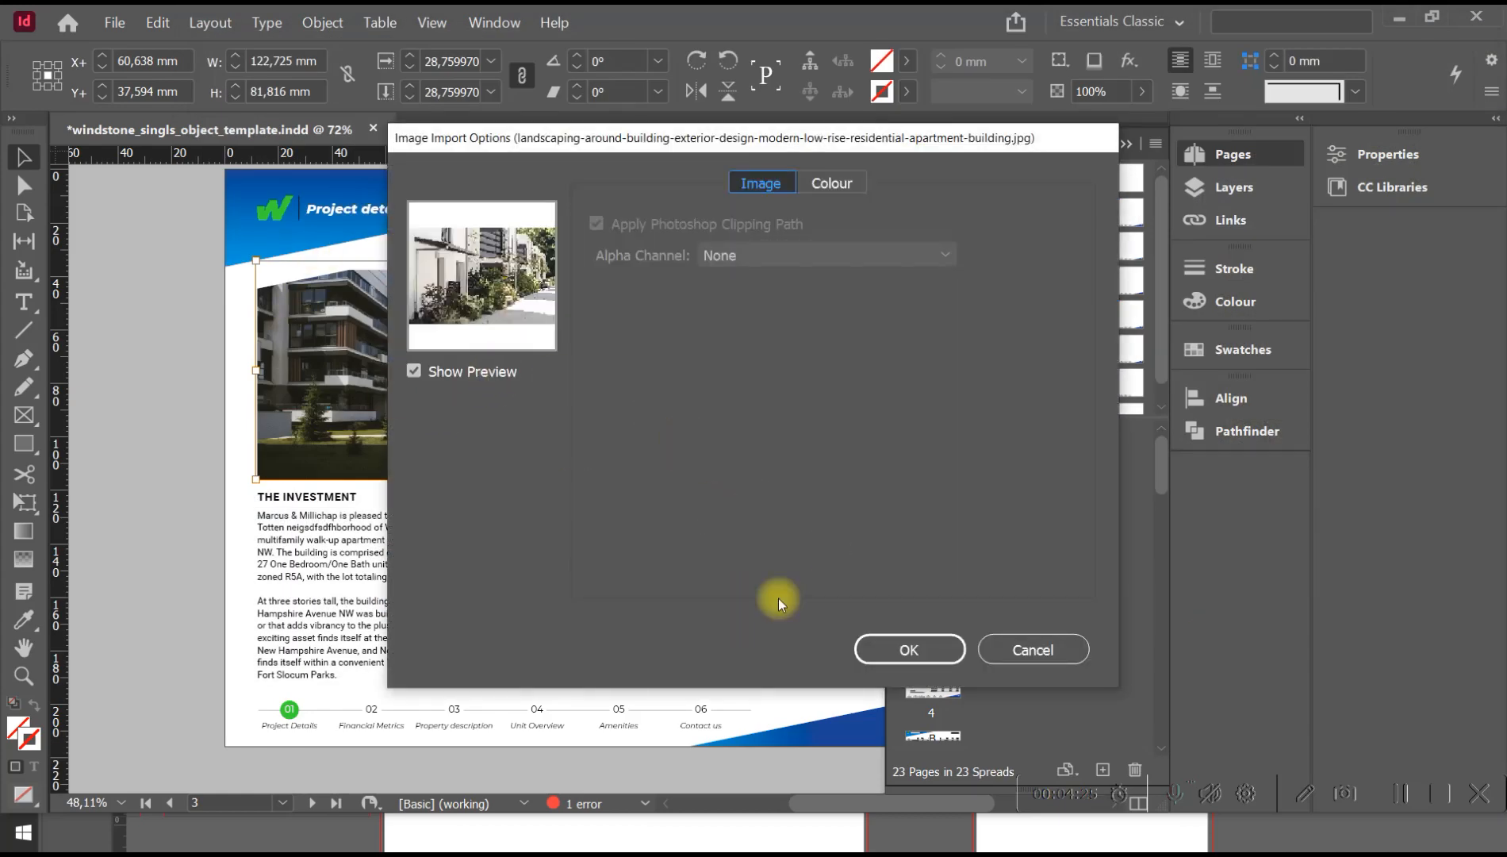
pyautogui.click(889, 647)
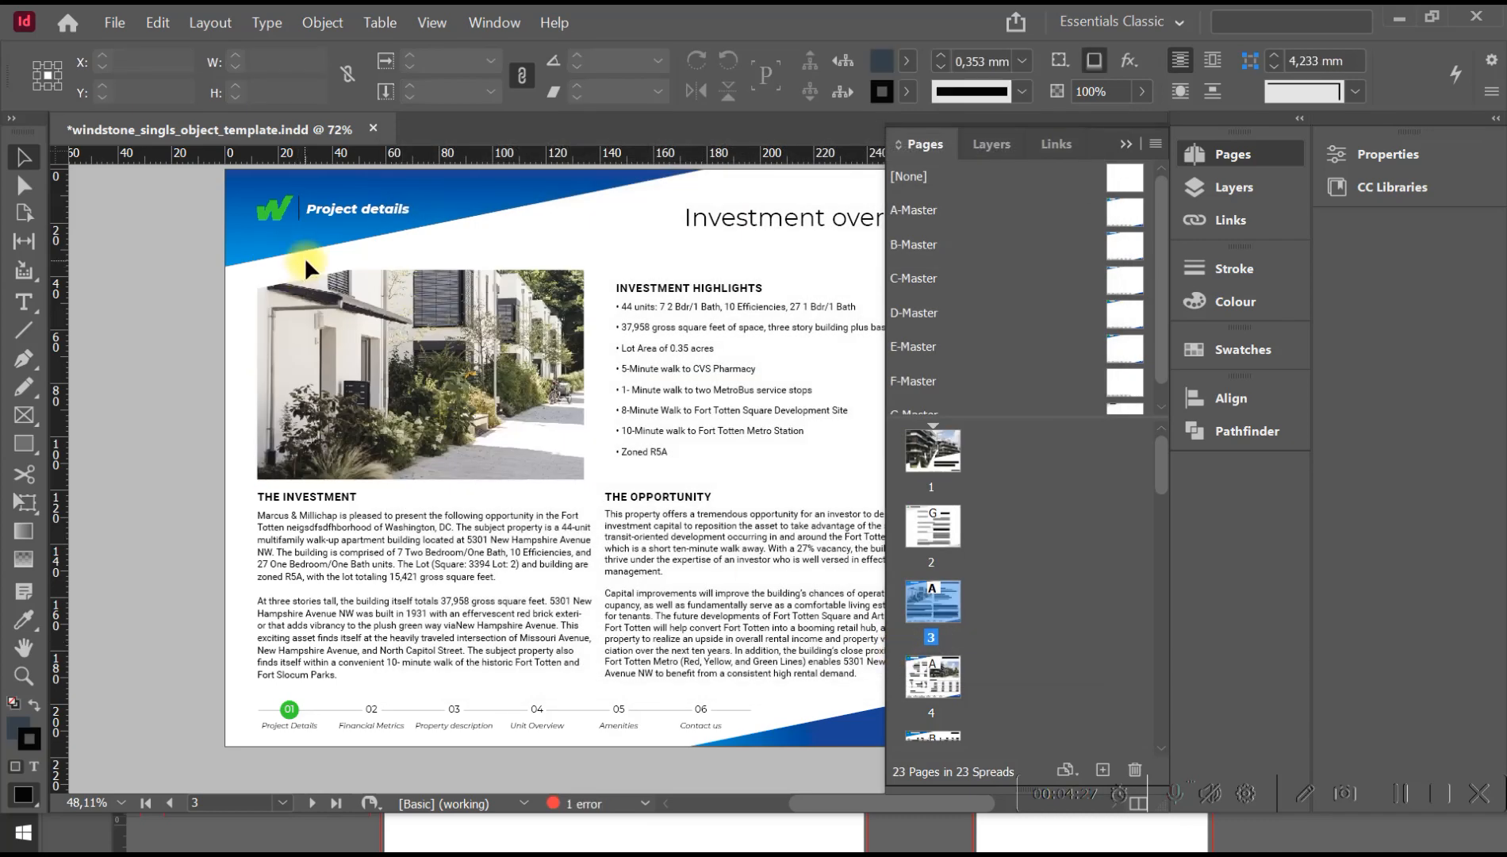
pyautogui.click(454, 321)
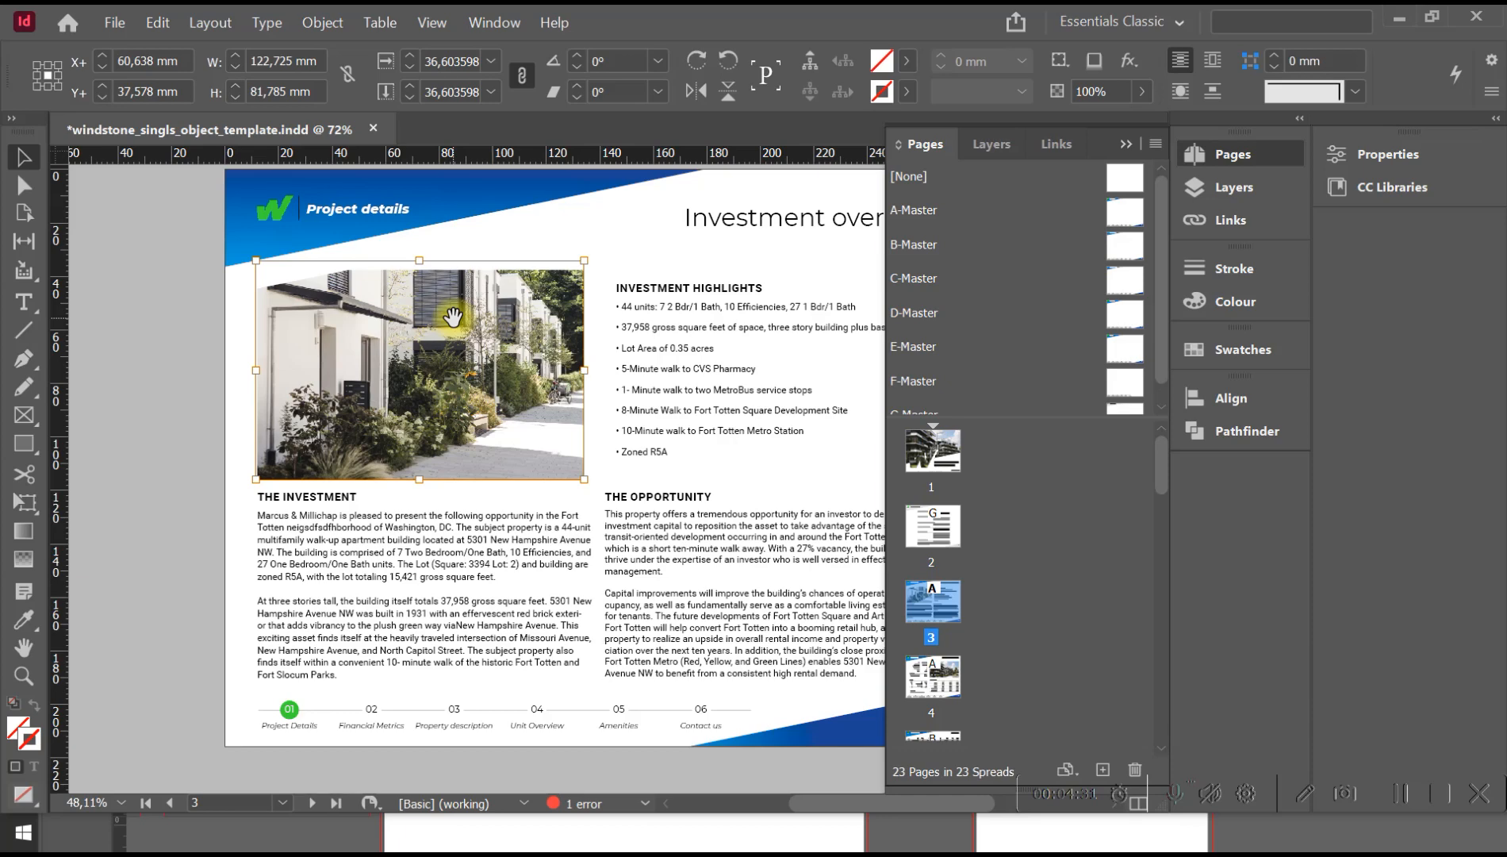
pyautogui.click(454, 322)
pyautogui.click(218, 401)
# Set the 1-Mile value in the first "2017 Total" row of the Demographics table on page 4 to 38,456.
pyautogui.press('space')
pyautogui.moveTo(474, 511); pyautogui.dragTo(466, 330)
pyautogui.moveTo(460, 423); pyautogui.dragTo(448, 302)
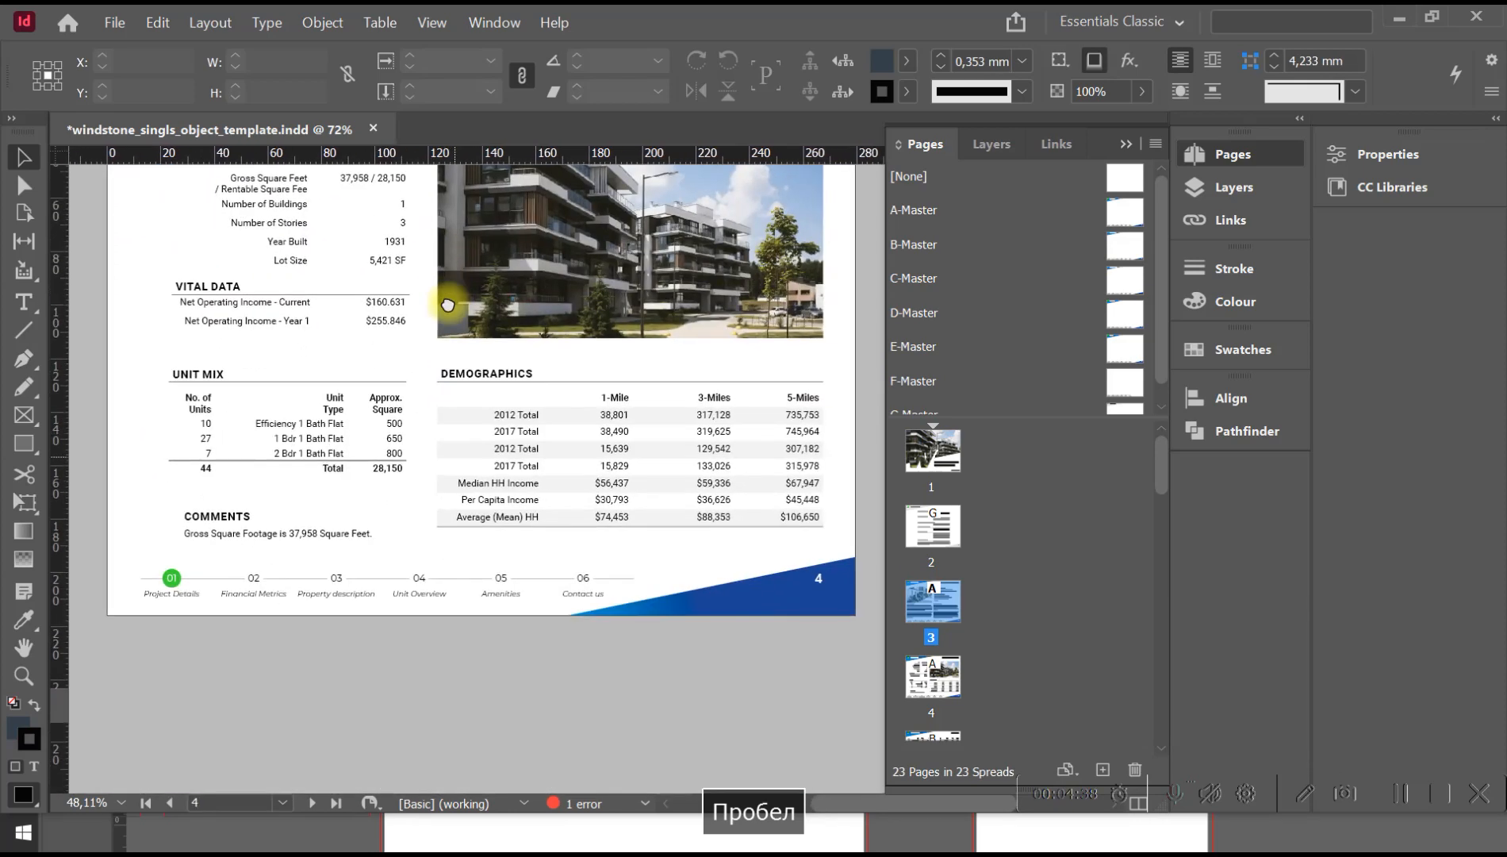
pyautogui.doubleClick(617, 430)
pyautogui.doubleClick(619, 429)
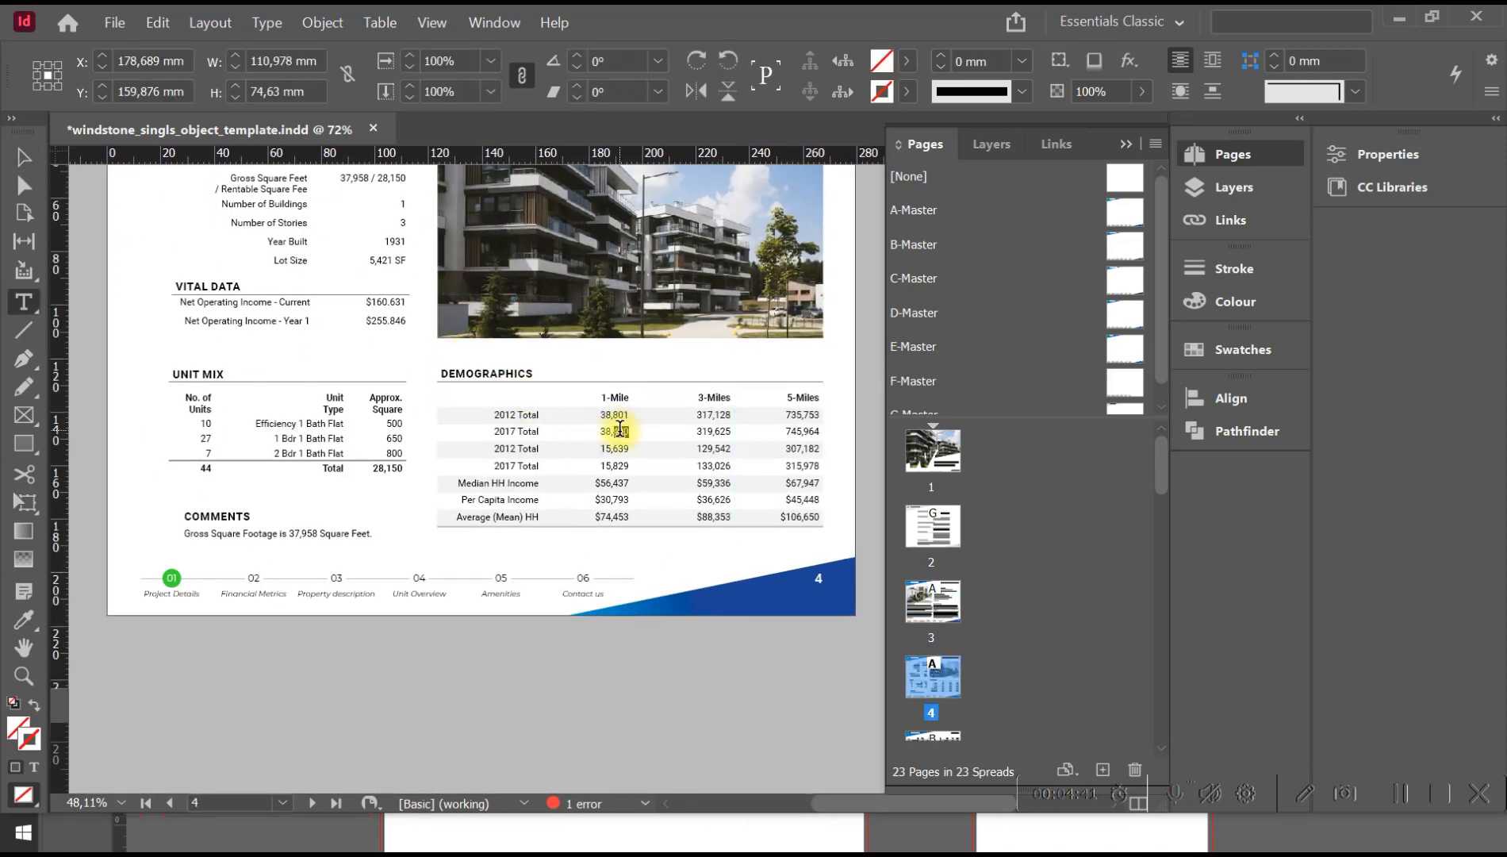
pyautogui.write('fd')
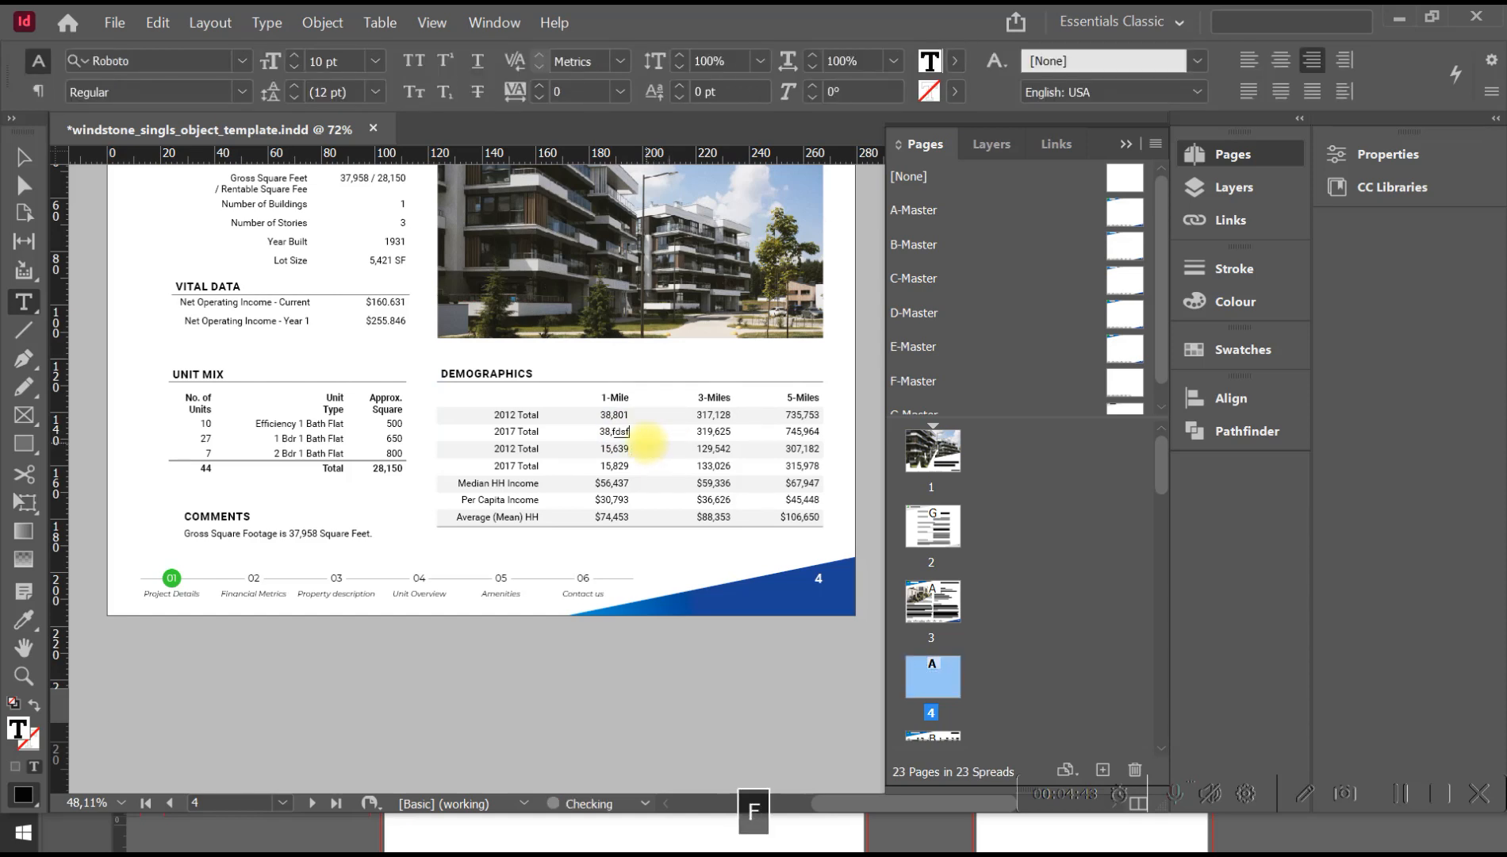
pyautogui.write('sf')
pyautogui.press('BackSpace')
pyautogui.press('BackSpace')
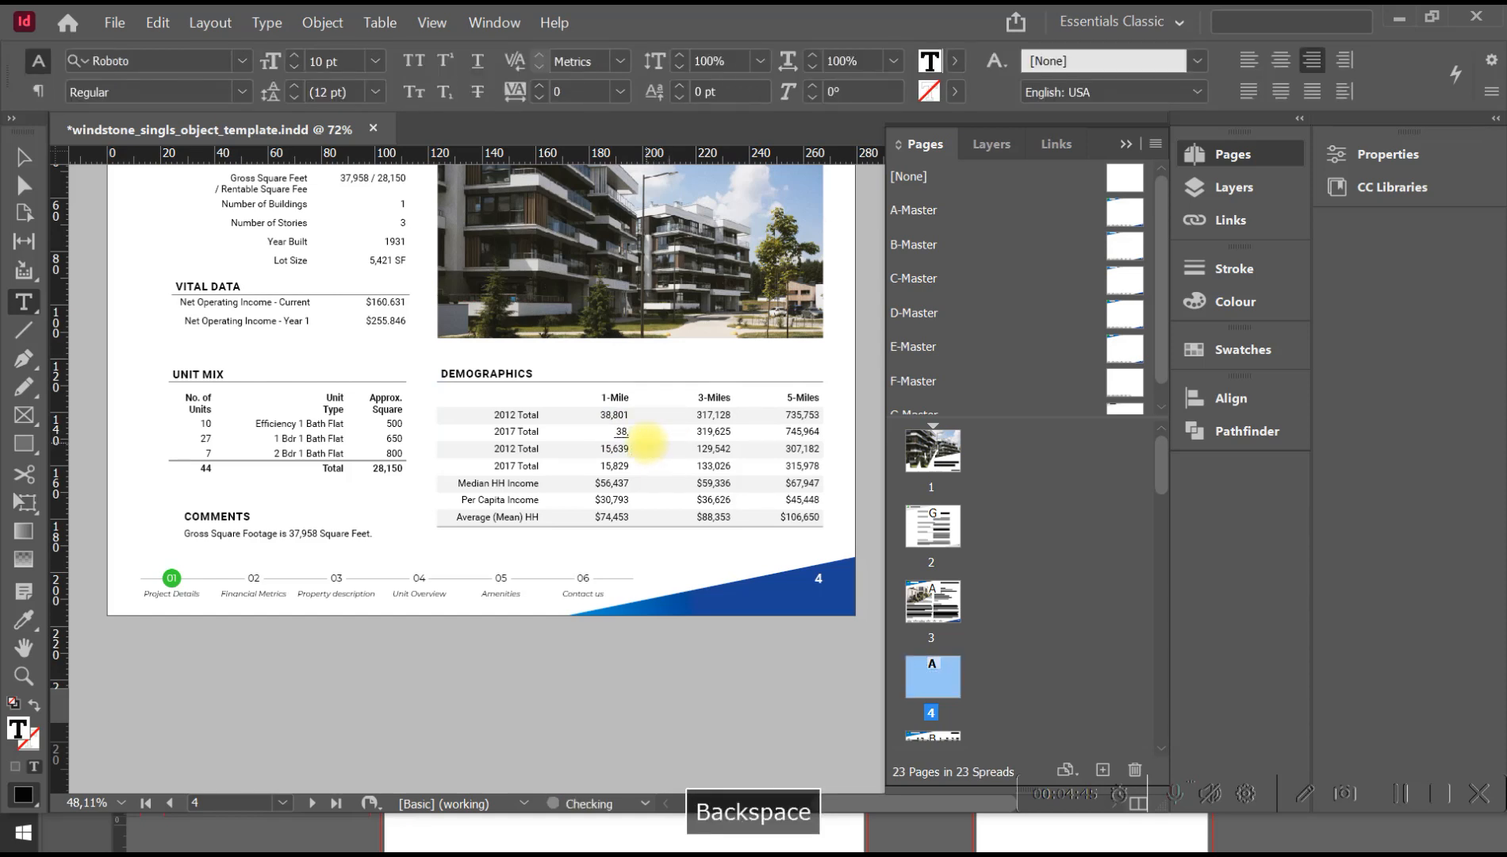
pyautogui.write('456')
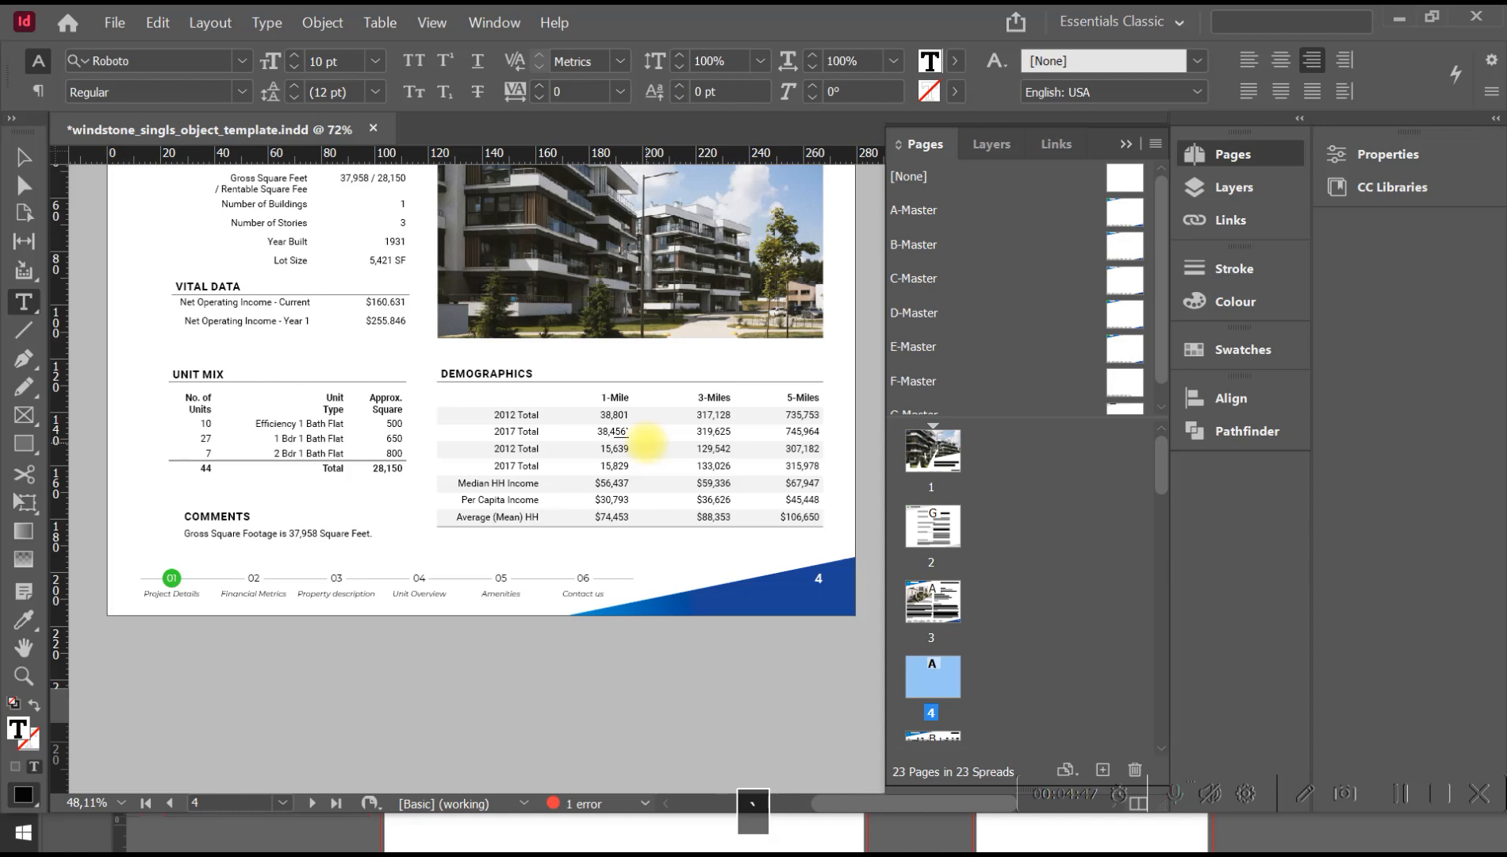
pyautogui.write('`')
pyautogui.press('BackSpace')
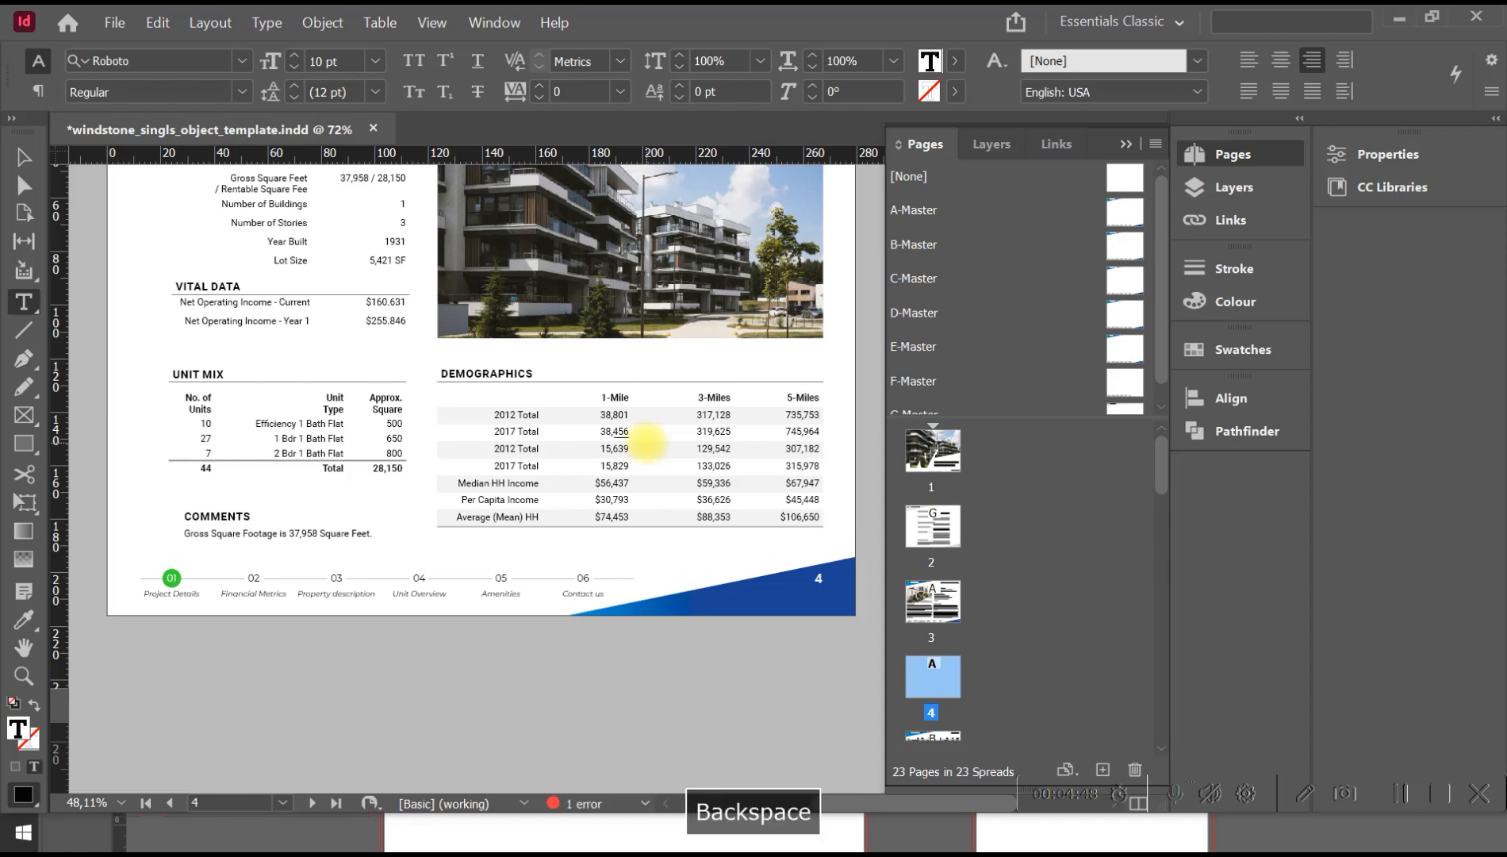
# Replace the building photo on the Offering summary page with sun-contemporary-apartment-residence-complex.jpg from the Links folder.
pyautogui.click(24, 157)
pyautogui.click(569, 256)
pyautogui.press('space')
pyautogui.moveTo(708, 240); pyautogui.dragTo(660, 376)
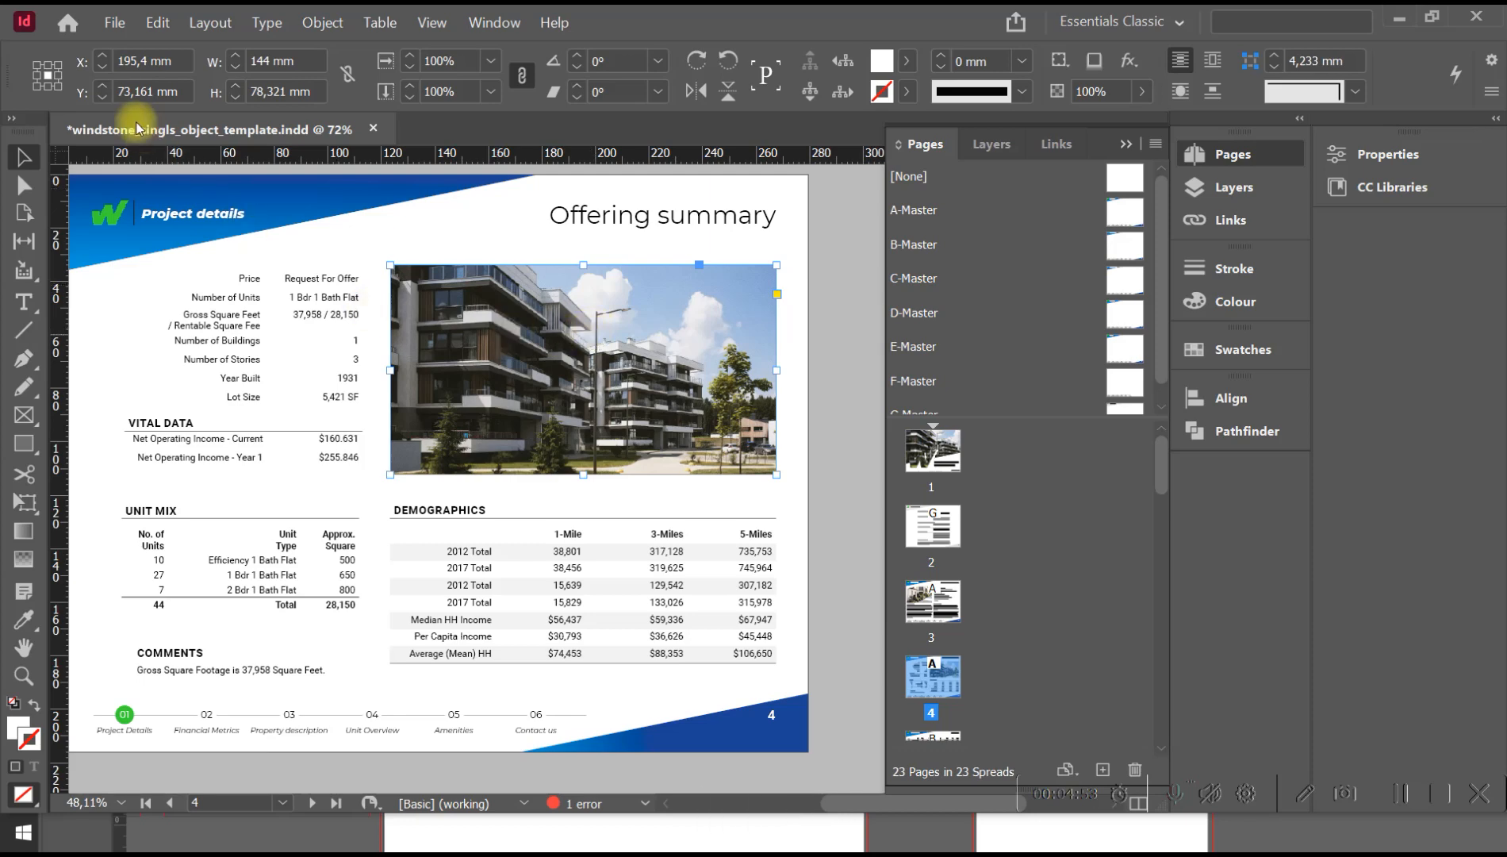
pyautogui.click(112, 22)
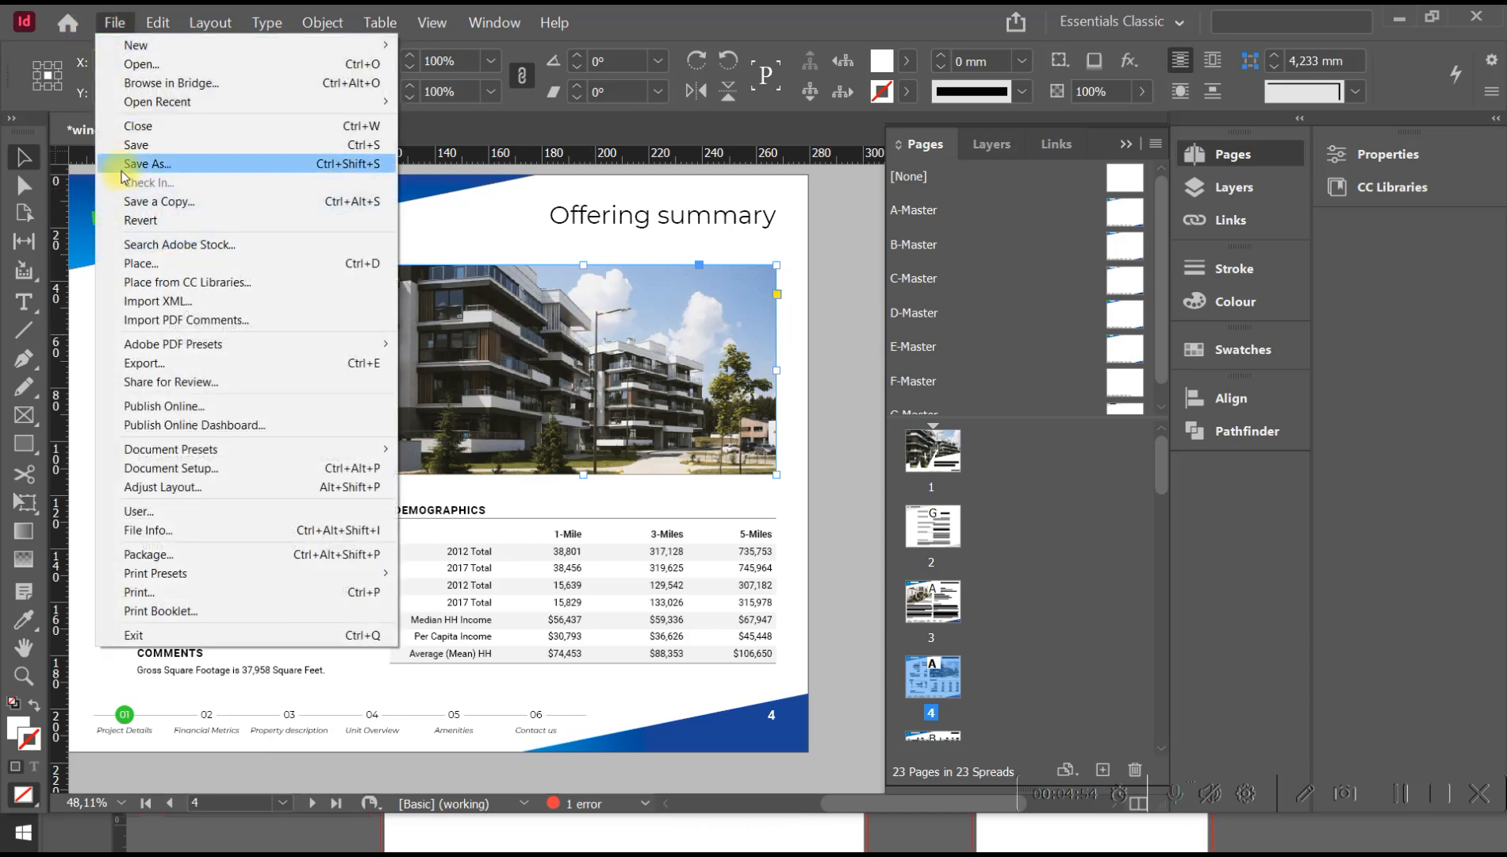
pyautogui.click(151, 270)
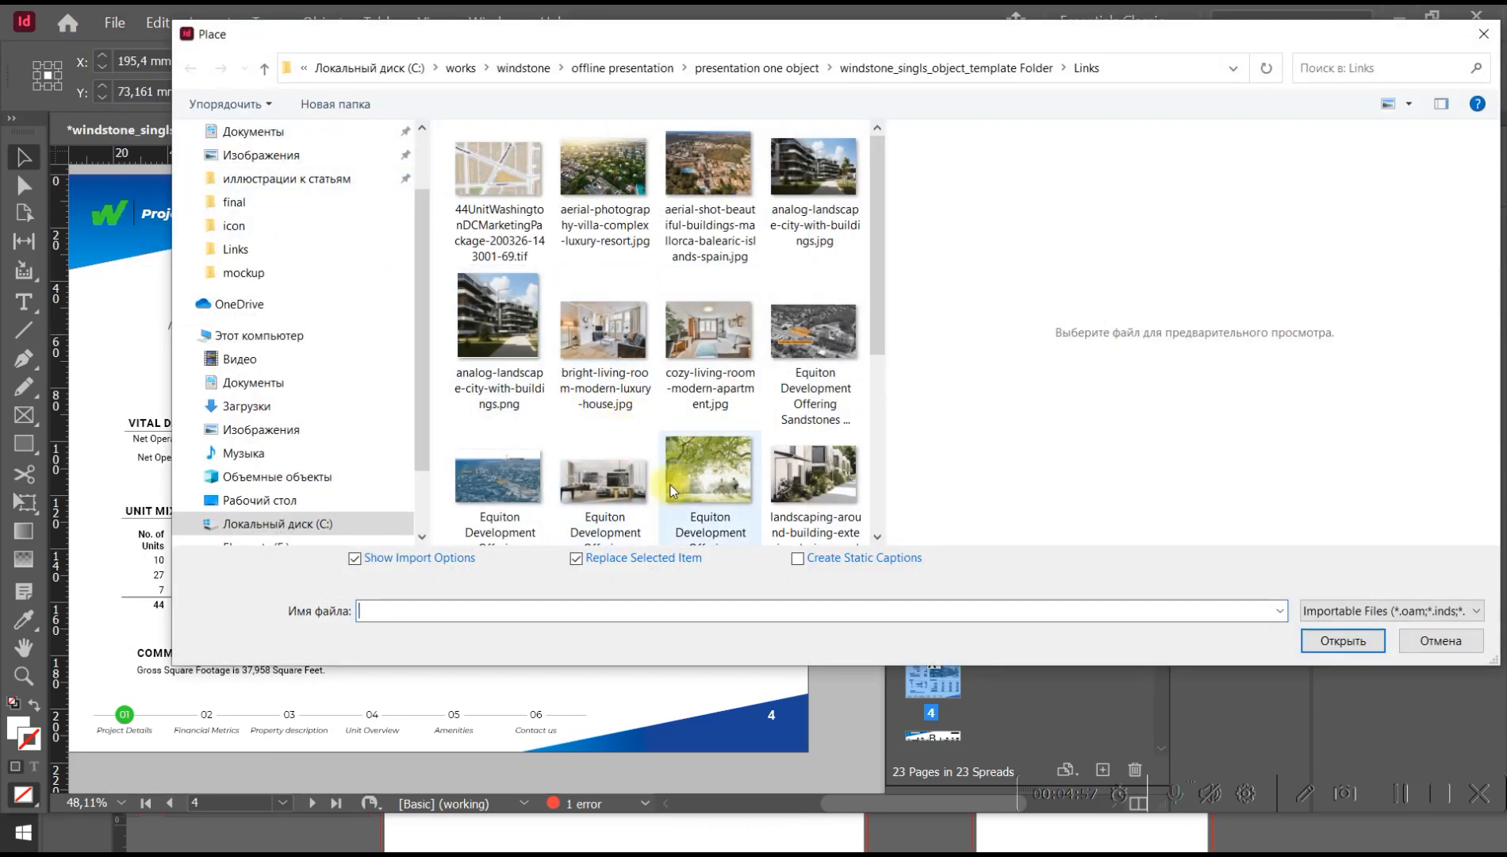
pyautogui.moveTo(880, 225); pyautogui.dragTo(889, 339)
pyautogui.click(708, 400)
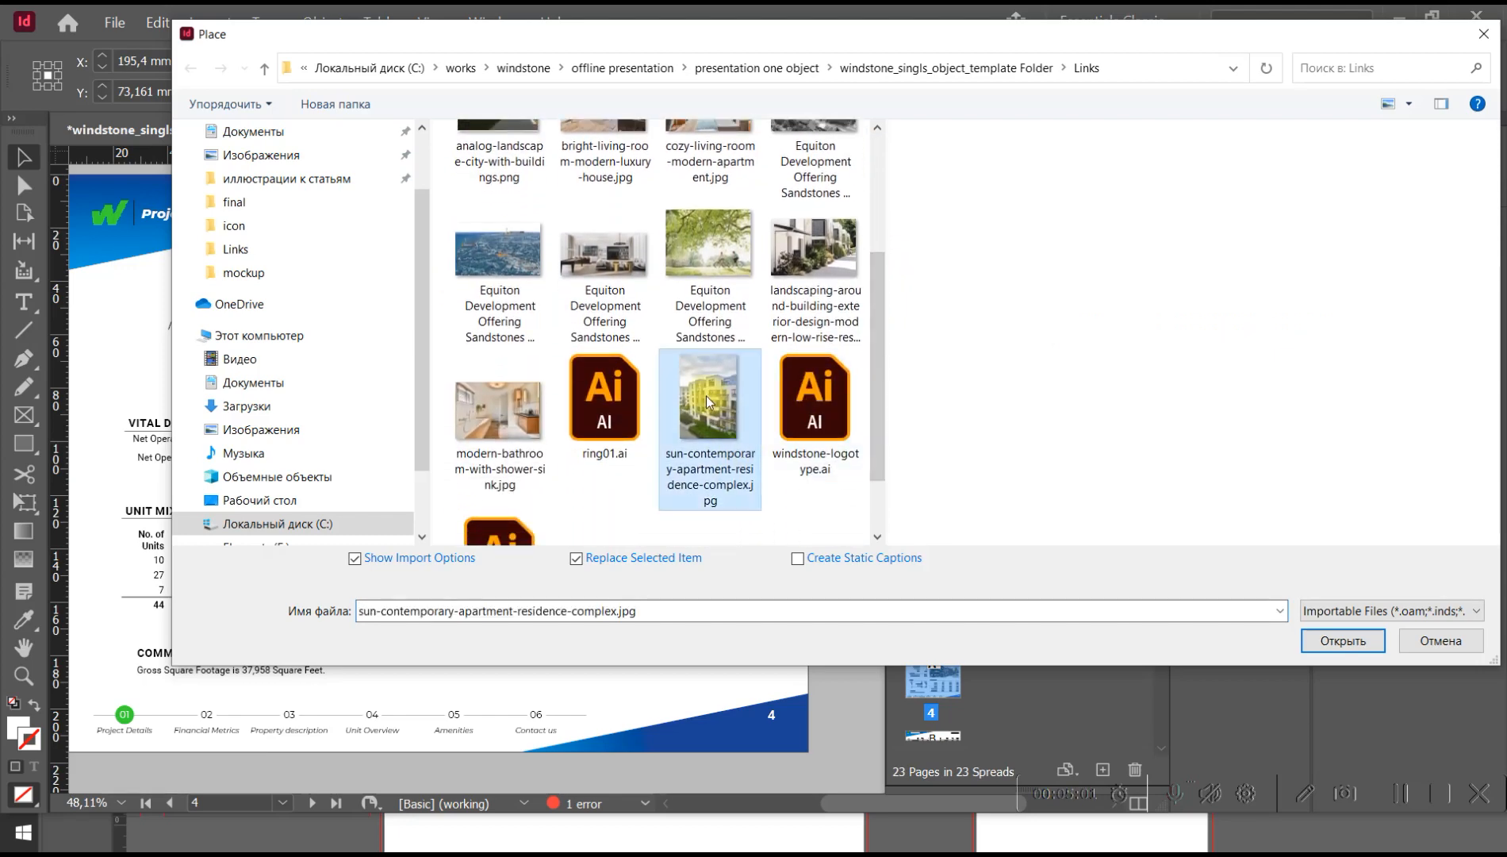
pyautogui.click(1346, 640)
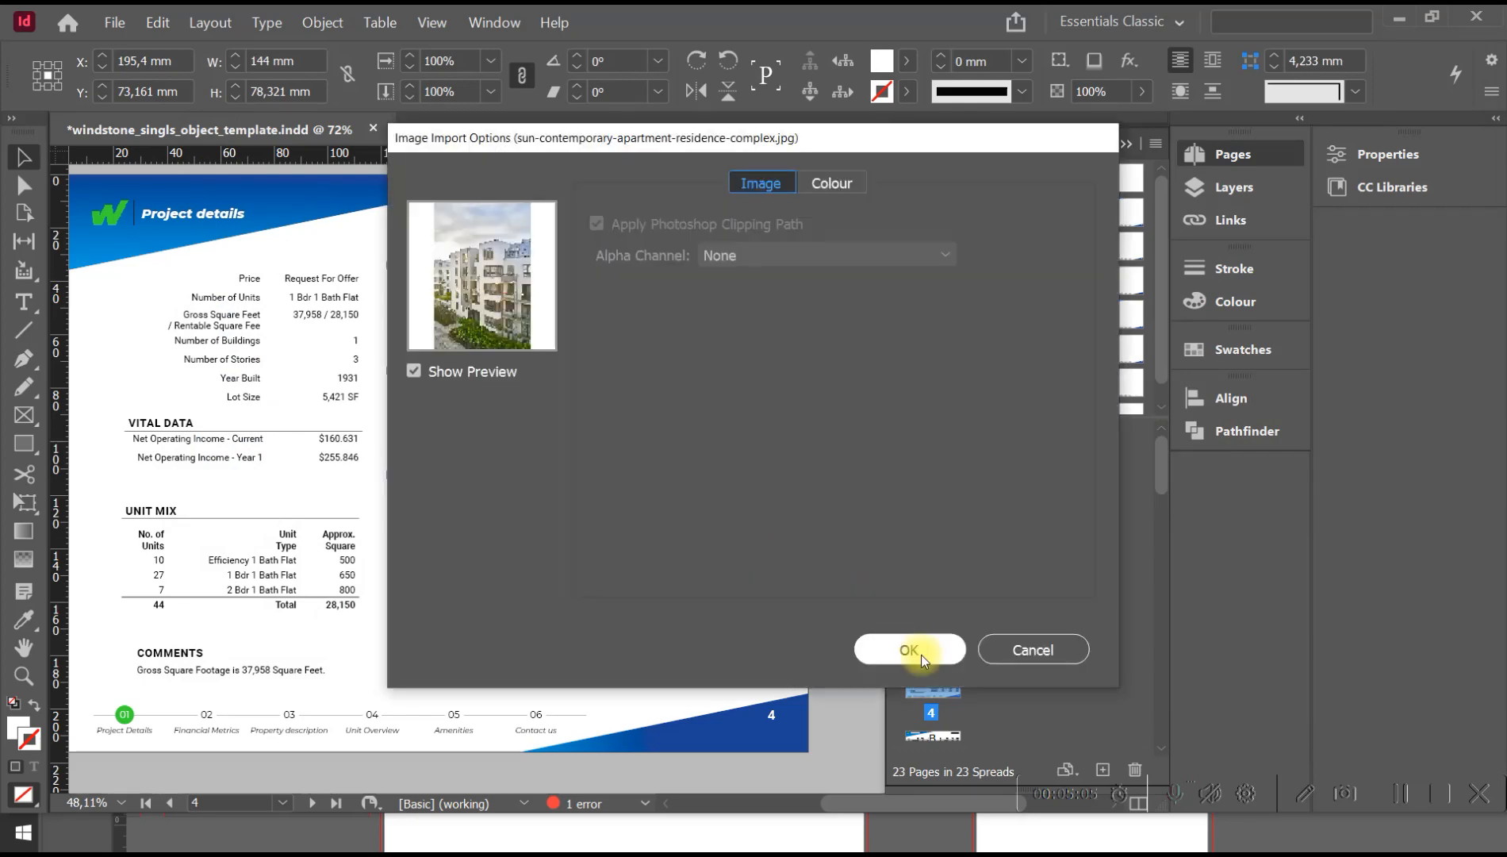
pyautogui.click(909, 651)
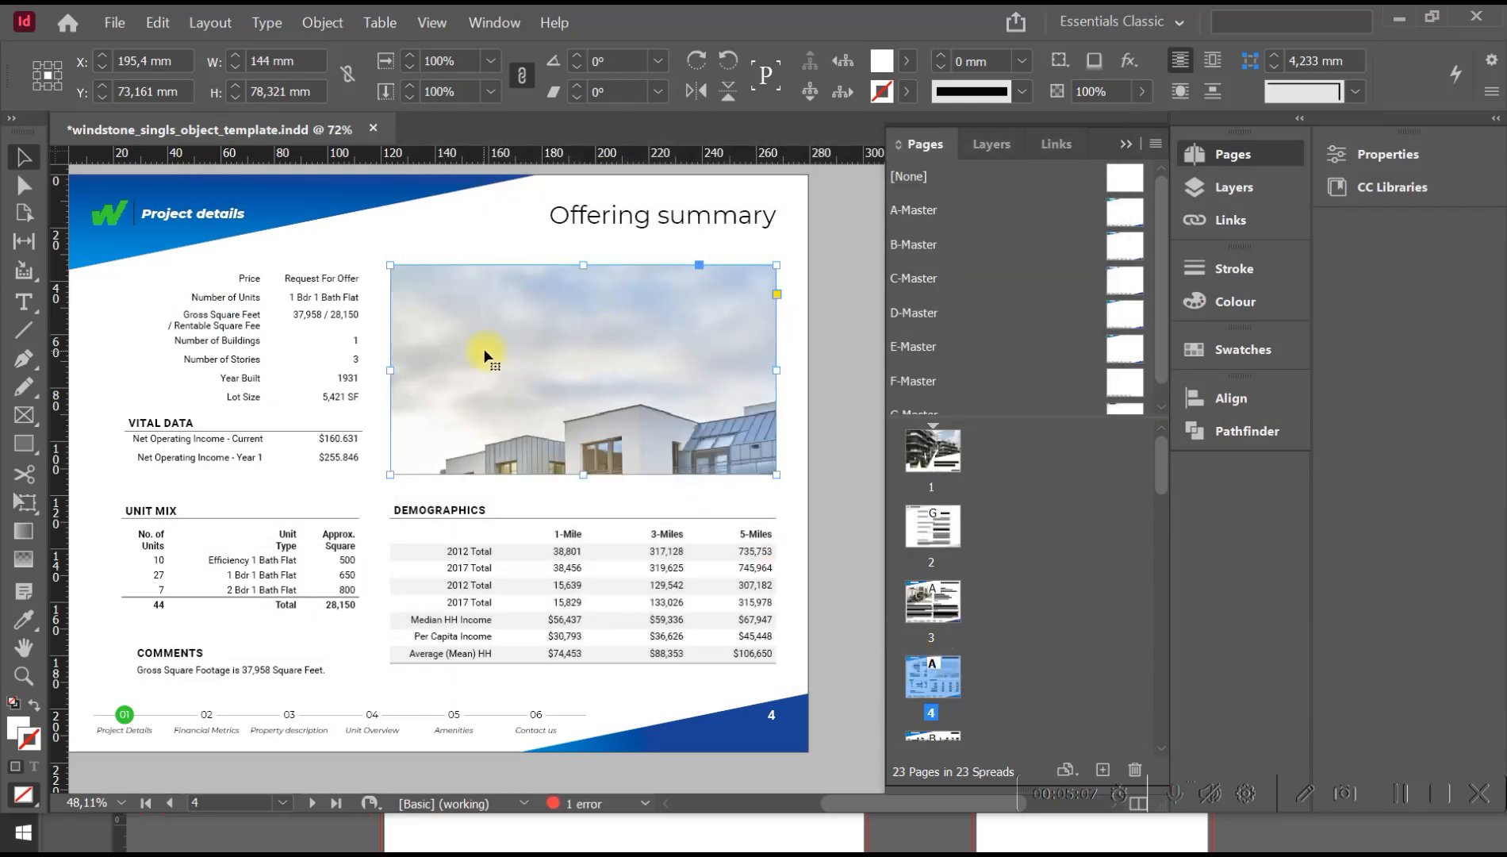
# Scale the building photo inside its Offering summary frame to about 42% and reposition it so the apartments fill the frame.
pyautogui.click(587, 366)
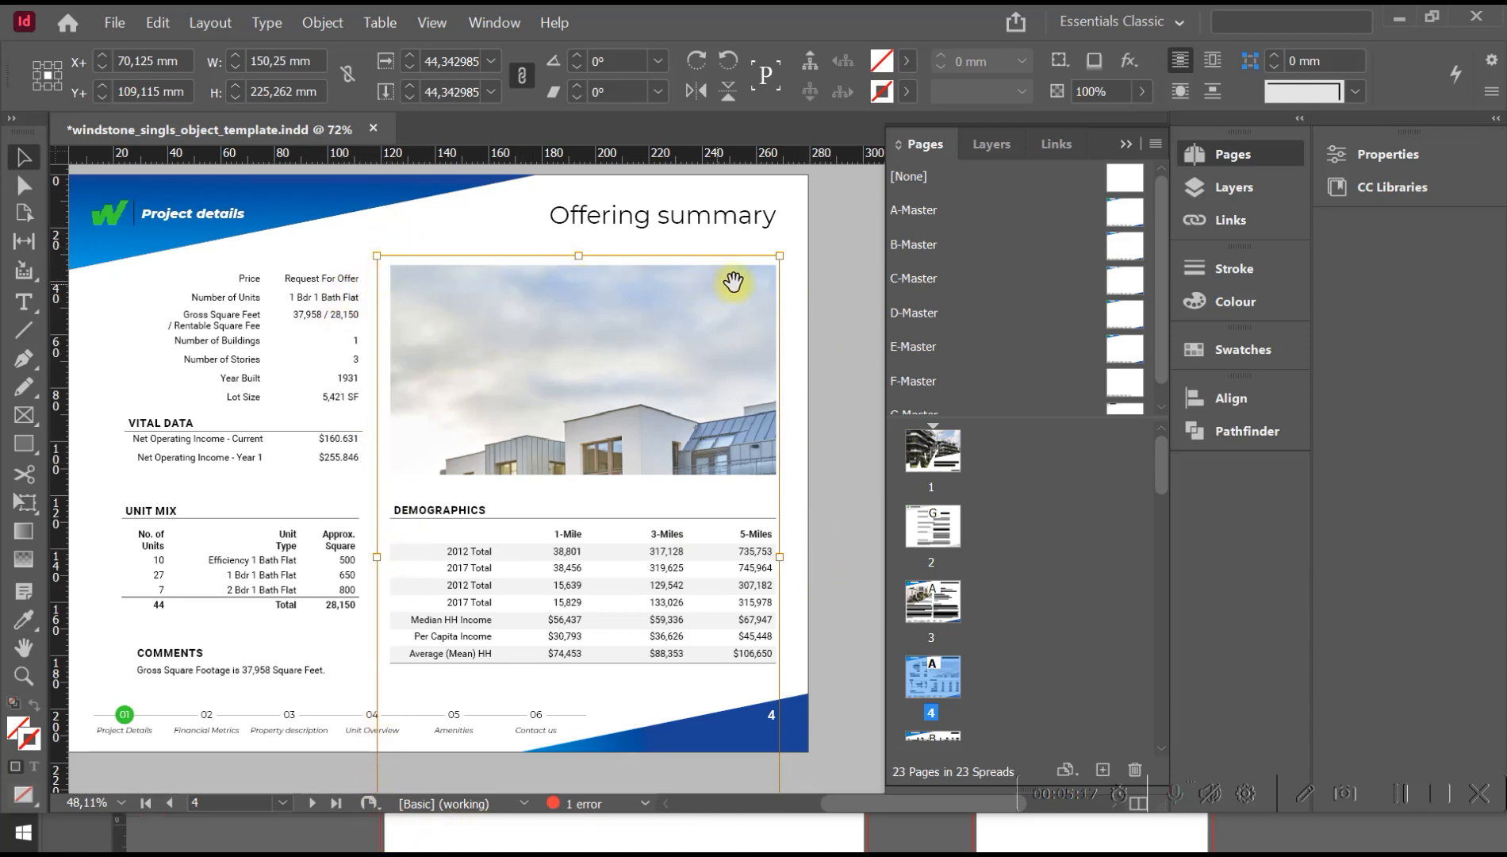
pyautogui.moveTo(484, 434); pyautogui.dragTo(506, 379)
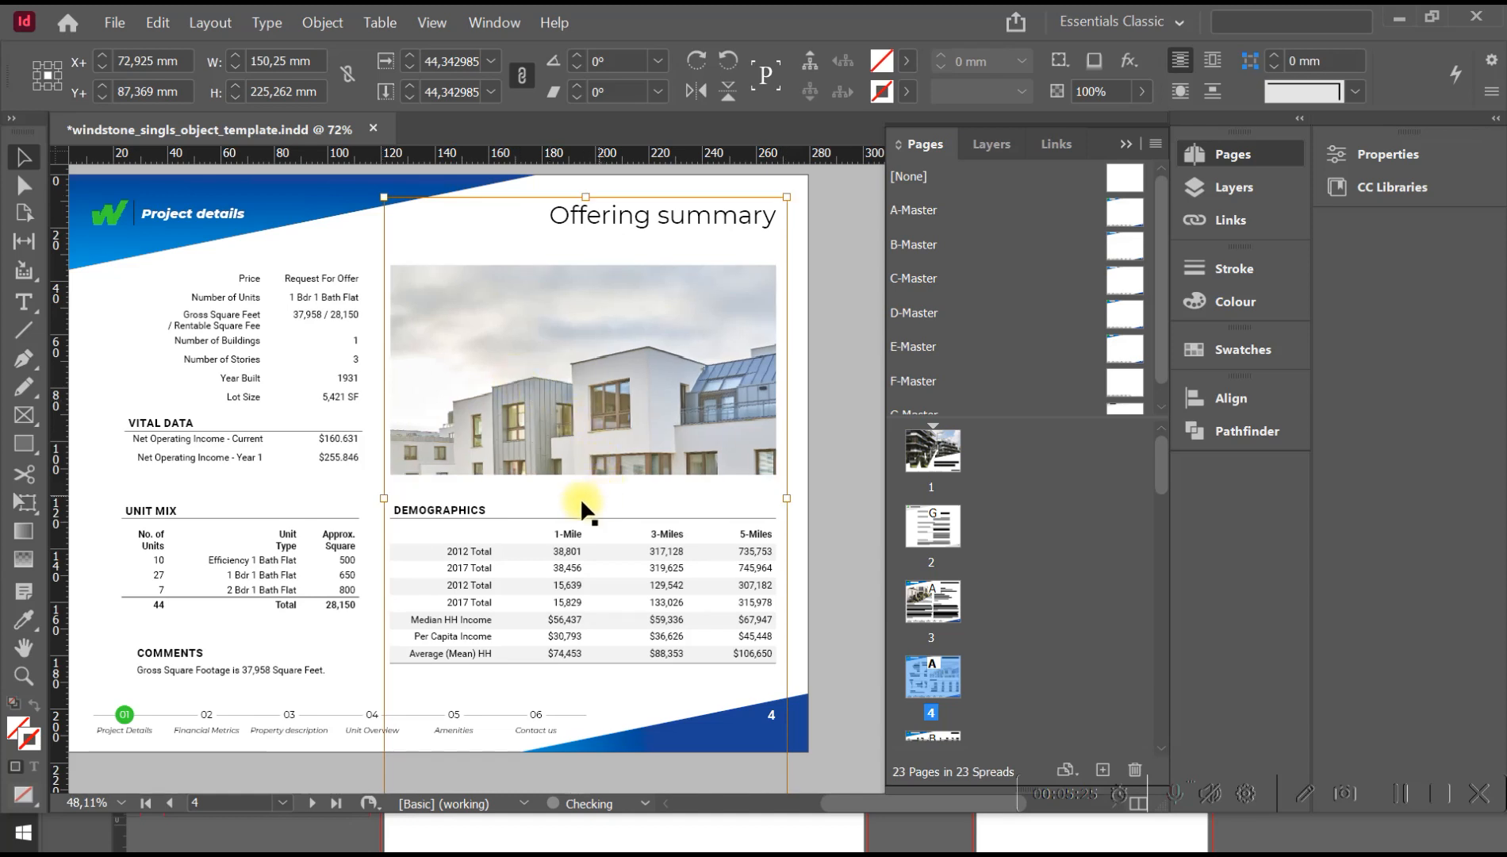
pyautogui.moveTo(384, 200); pyautogui.dragTo(571, 295)
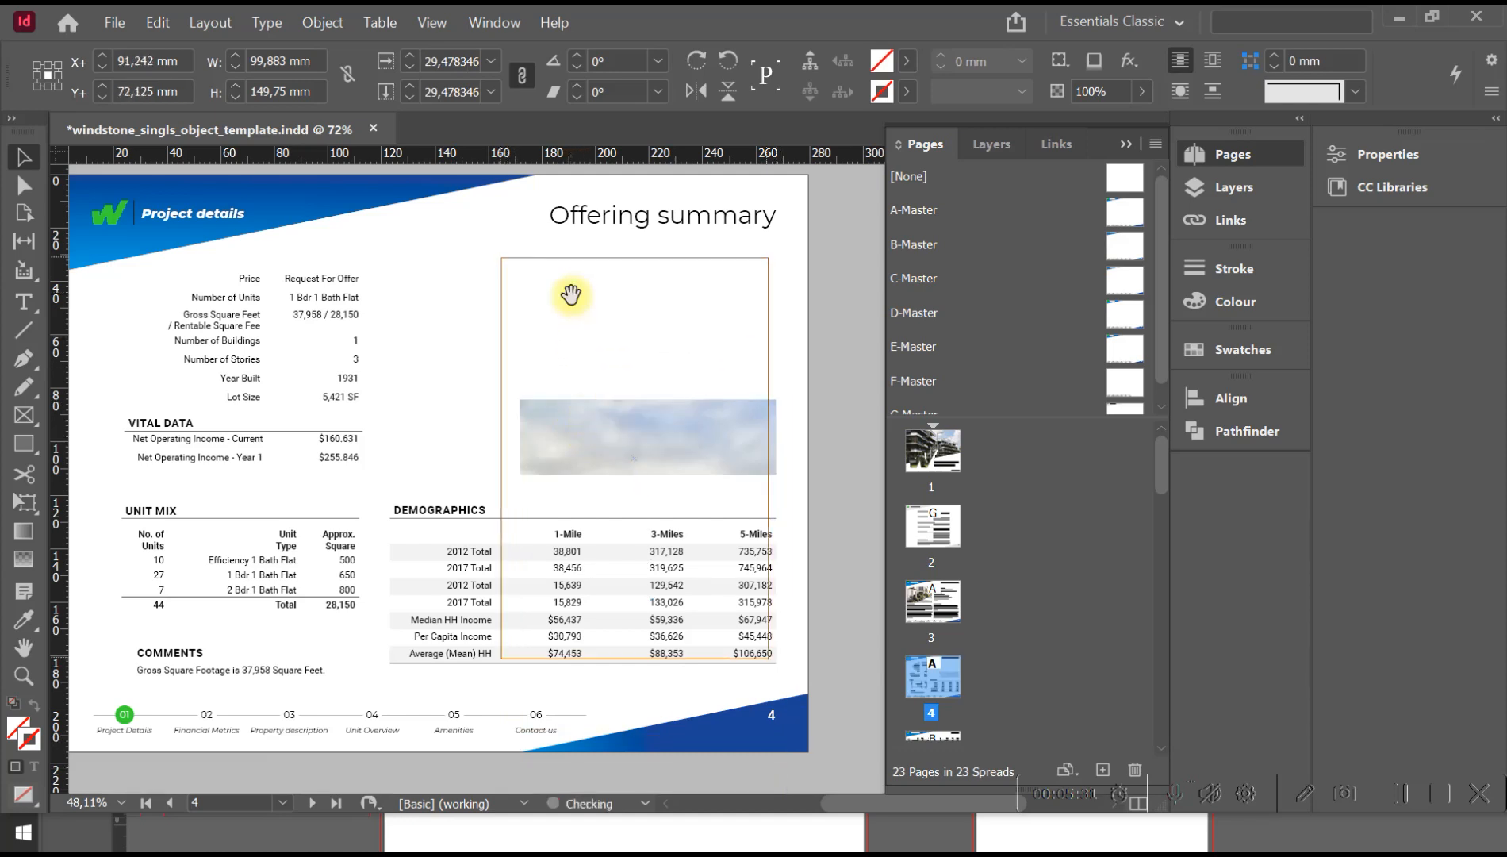
pyautogui.moveTo(588, 360); pyautogui.dragTo(587, 316)
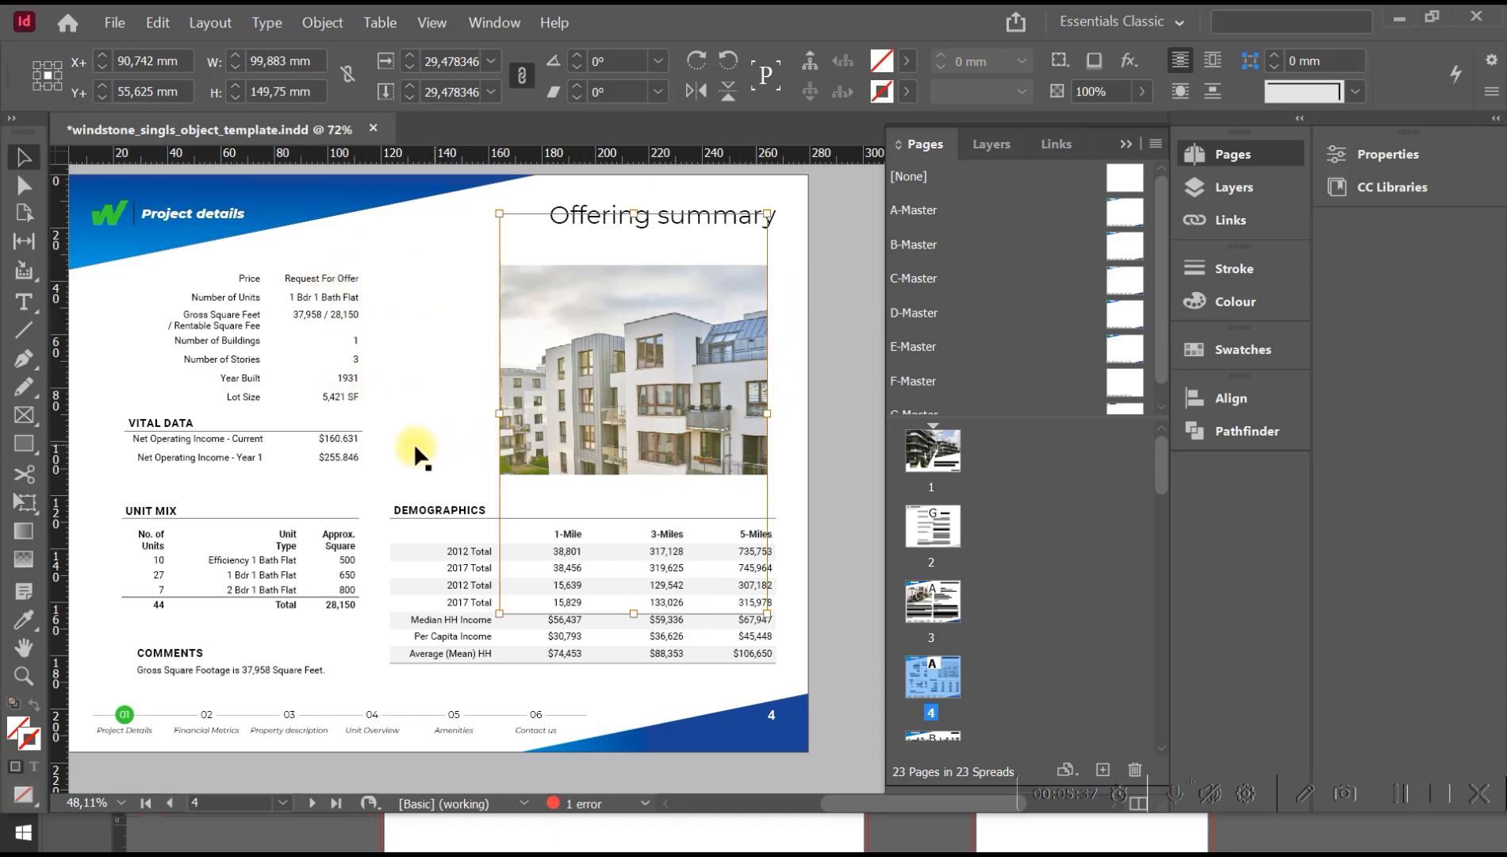
pyautogui.moveTo(501, 210); pyautogui.dragTo(389, 211)
pyautogui.moveTo(555, 511); pyautogui.dragTo(605, 518)
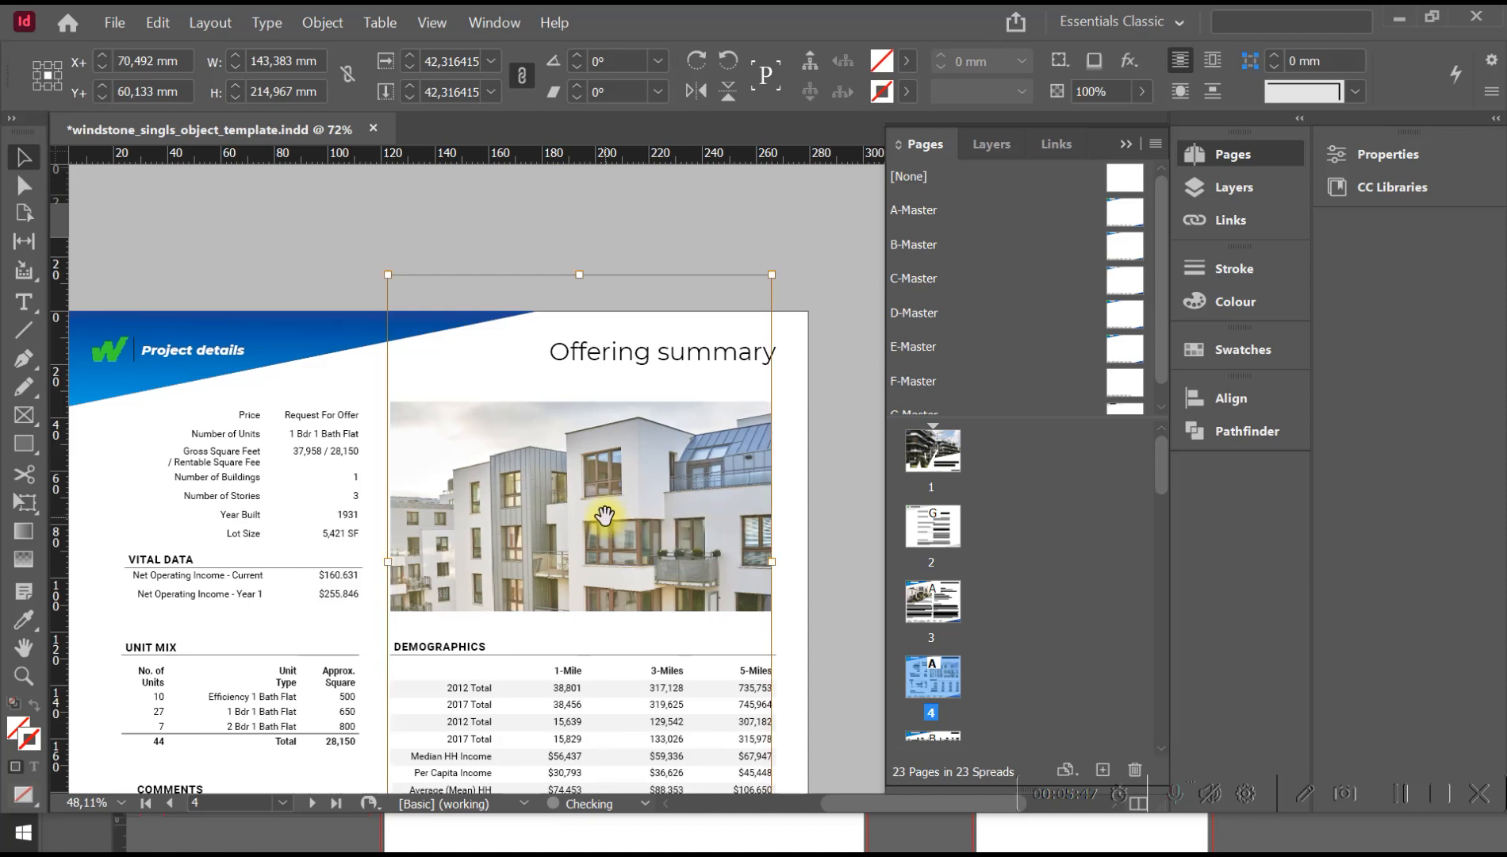
pyautogui.click(825, 456)
pyautogui.press('space')
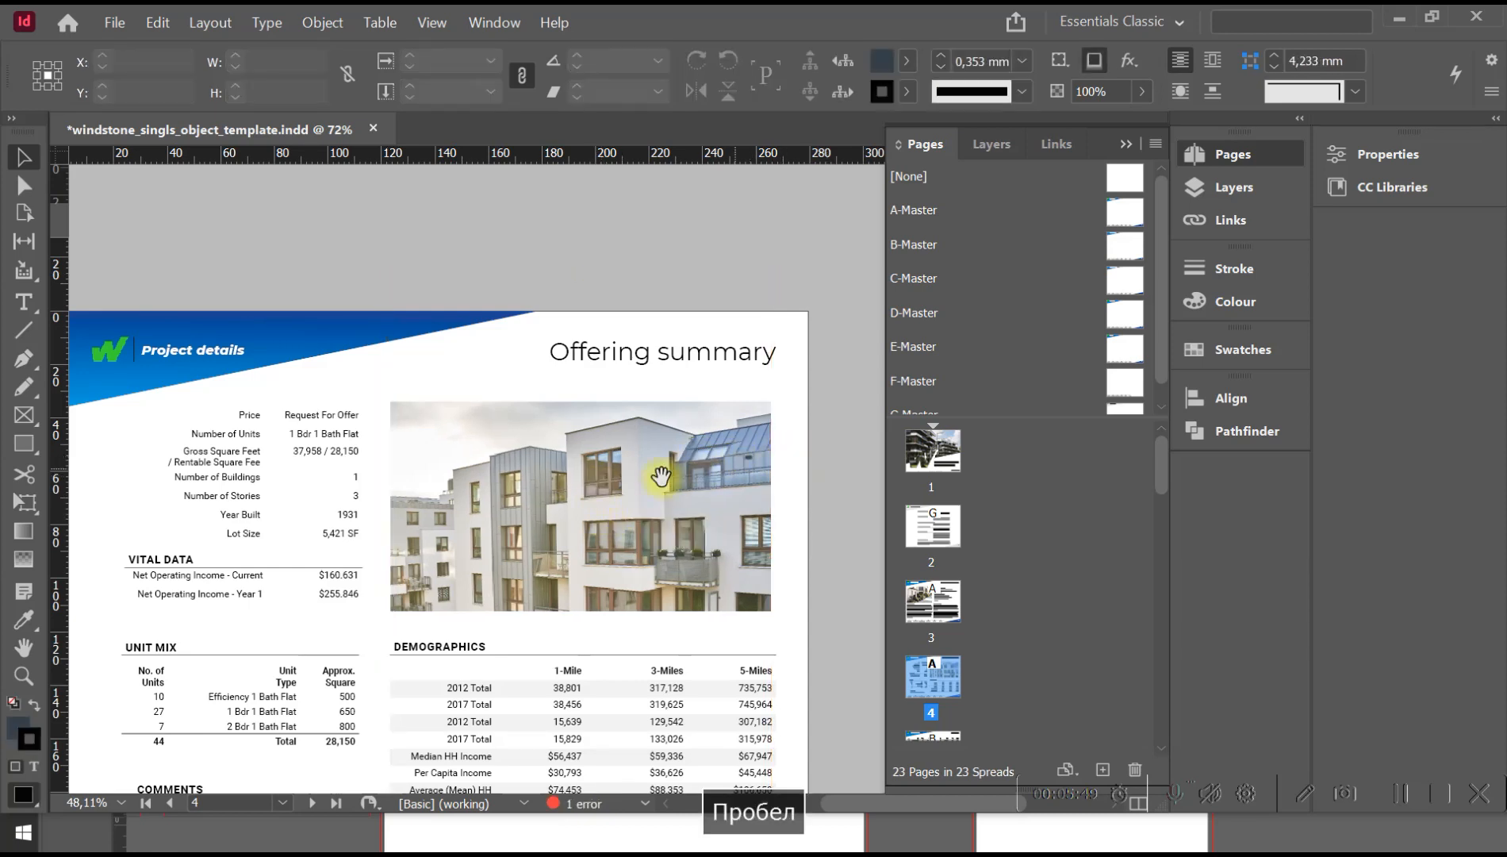
pyautogui.moveTo(598, 471); pyautogui.dragTo(615, 353)
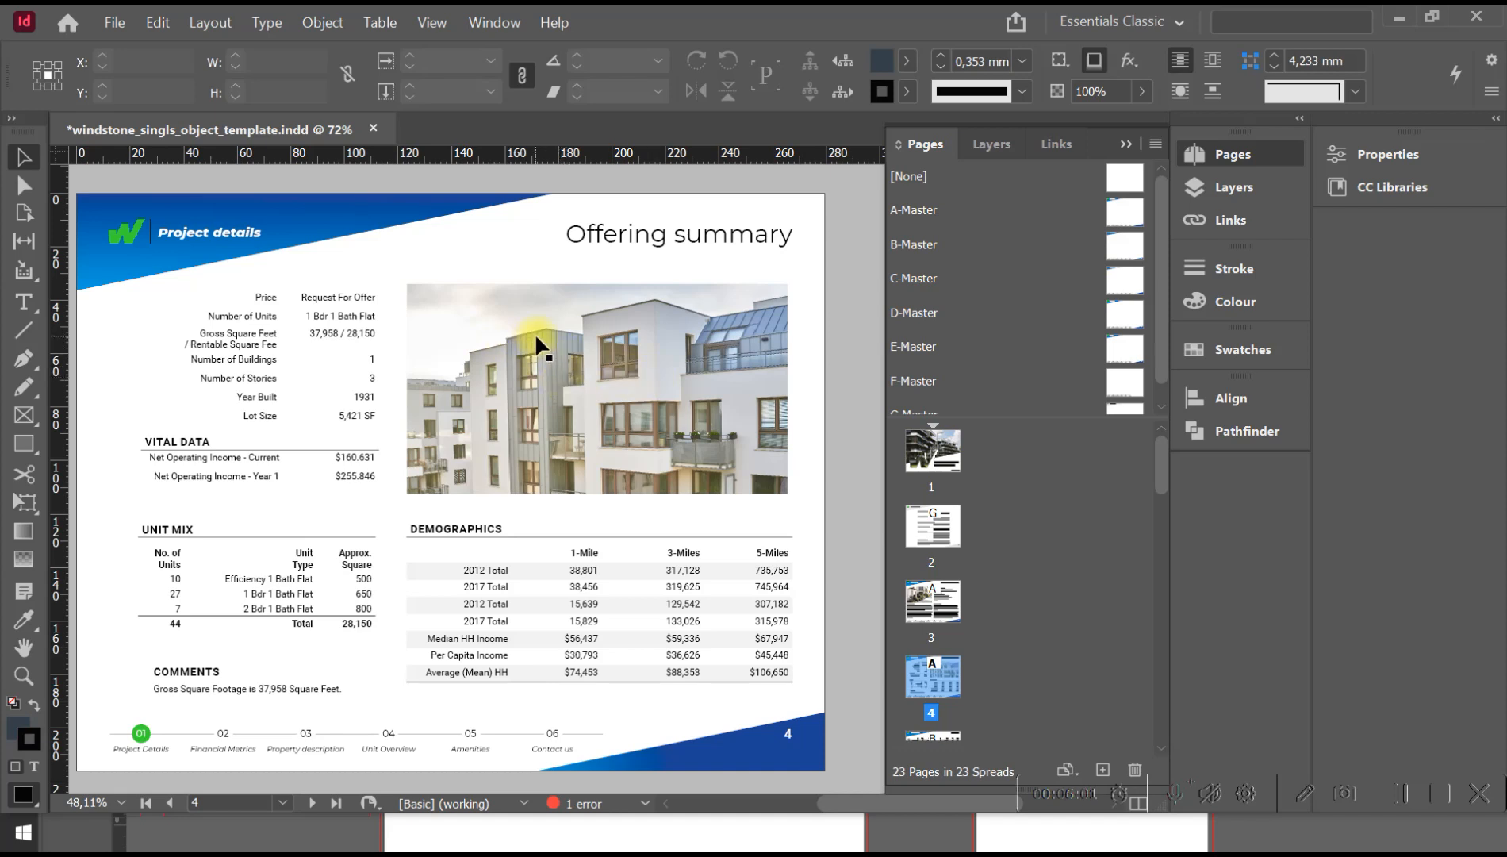
# Undo all the scaling and repositioning of the building photo within its frame on the Offering summary page.
pyautogui.hotkey('ctrl', 'z')
pyautogui.hotkey('ctrl', 'z')
pyautogui.hotkey('ctrl', 'z')
pyautogui.hotkey('ctrl', 'z')
pyautogui.hotkey('ctrl', 'z')
pyautogui.hotkey('ctrl', 'z')
pyautogui.hotkey('ctrl', 'z')
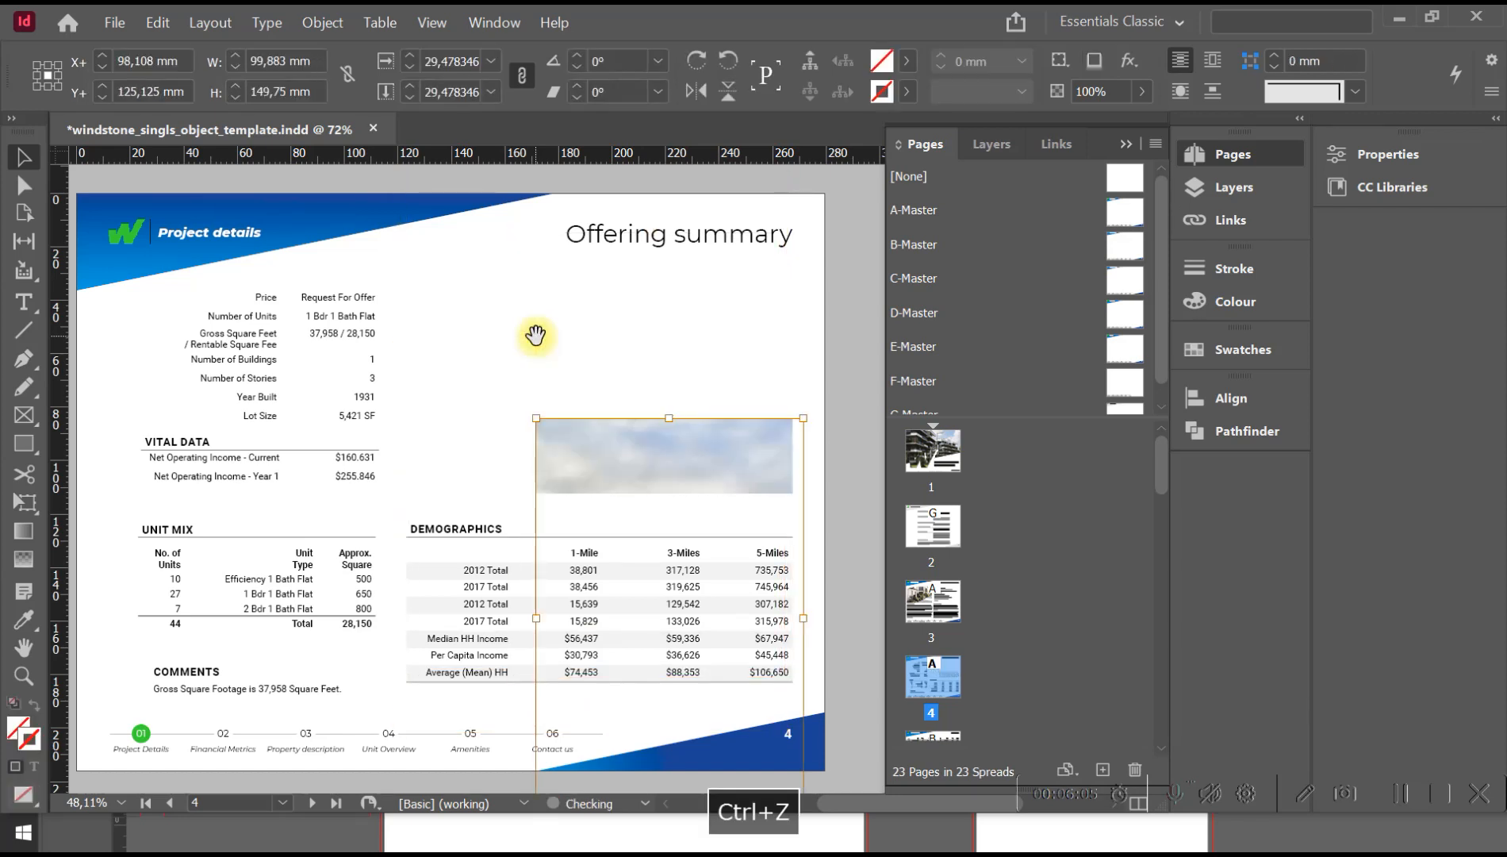
pyautogui.hotkey('ctrl', 'z')
pyautogui.hotkey('ctrl', 'z')
pyautogui.hotkey('ctrl', 'z')
pyautogui.hotkey('ctrl', 'z')
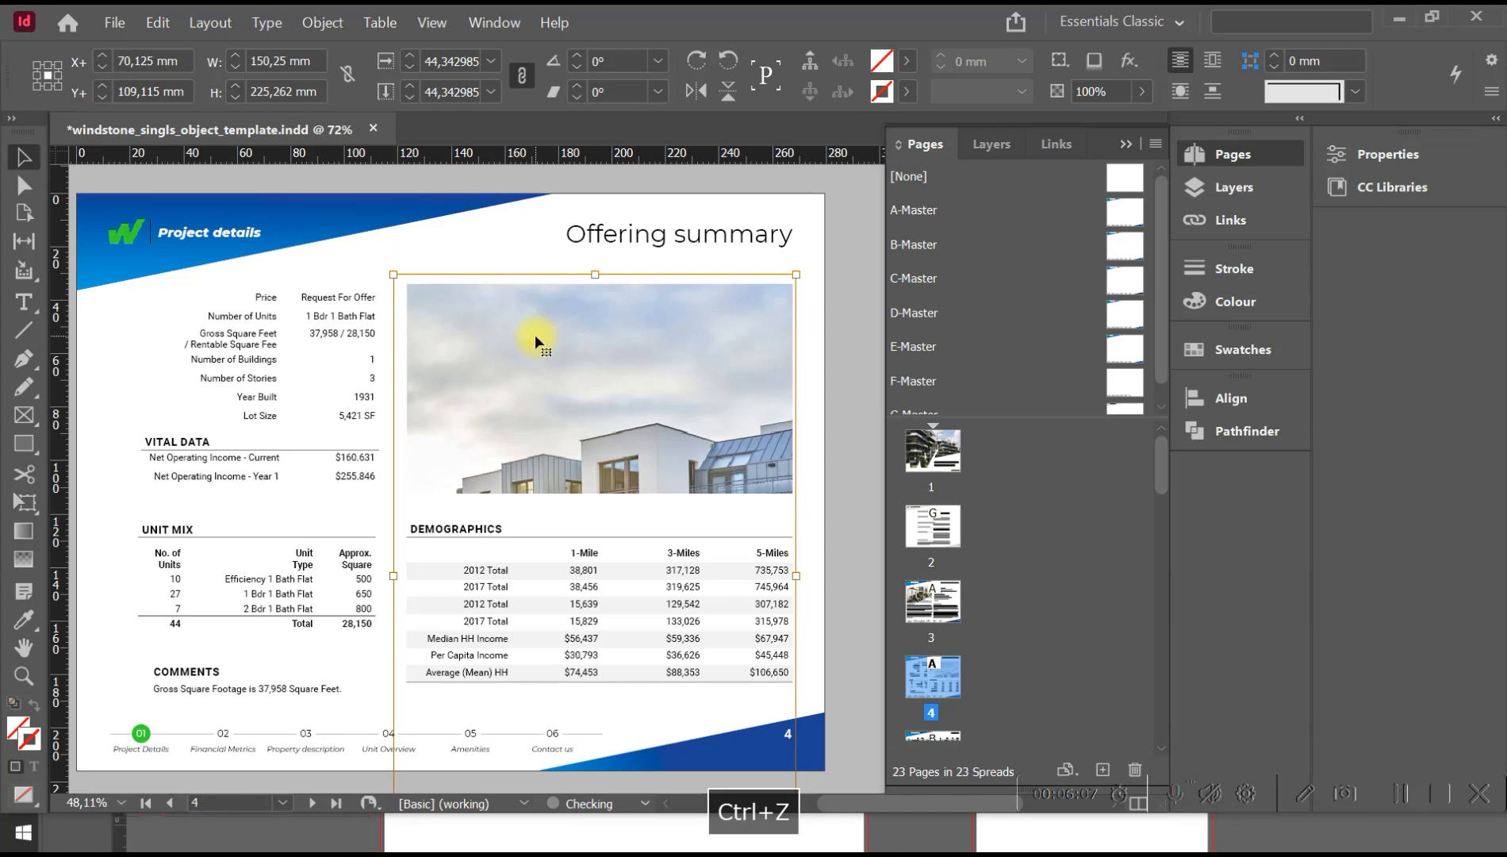
pyautogui.hotkey('ctrl', 'z')
# Shorten the Efficiency bar of the UNIT RENT & RENT/SF chart on page 5 to slightly above the $700 mark.
pyautogui.press('space')
pyautogui.moveTo(555, 480); pyautogui.dragTo(520, 196)
pyautogui.moveTo(452, 571)
pyautogui.mouseDown()
pyautogui.moveTo(538, 195)
pyautogui.moveTo(488, 410)
pyautogui.mouseUp()
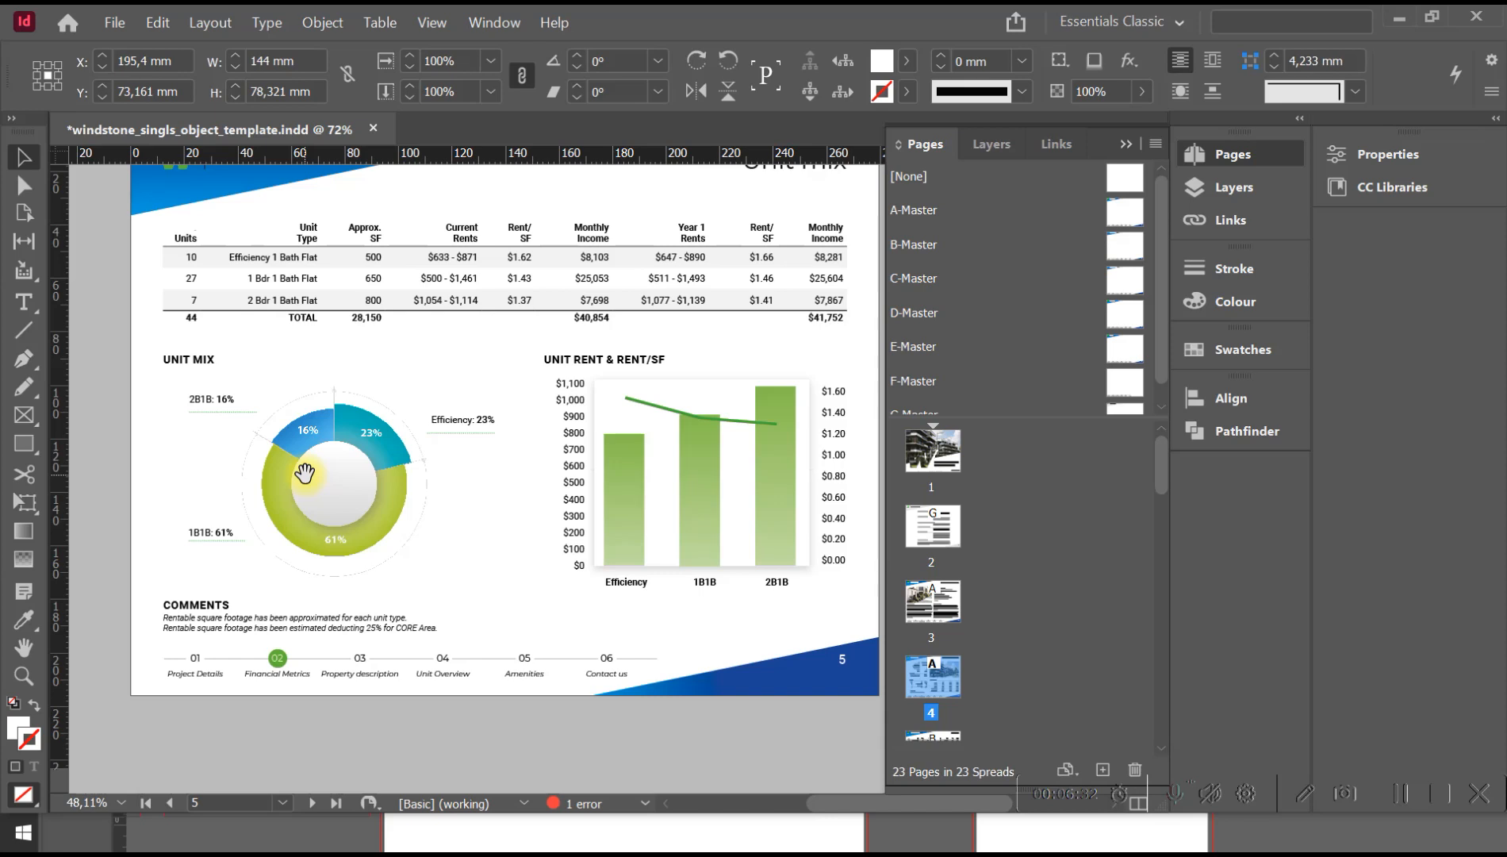
pyautogui.click(628, 471)
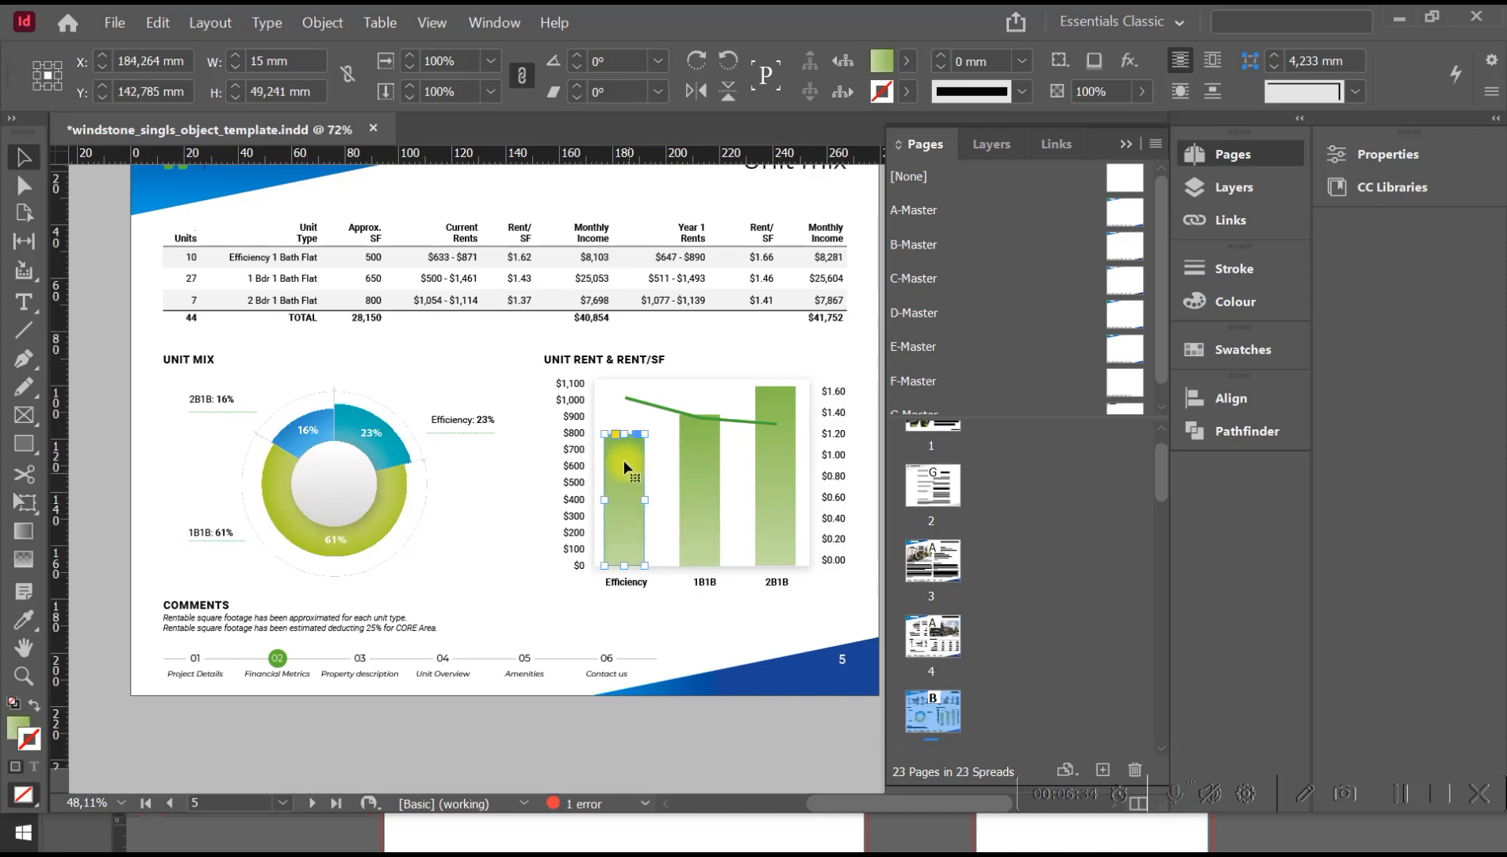
pyautogui.moveTo(625, 438); pyautogui.dragTo(704, 464)
pyautogui.click(705, 463)
pyautogui.hotkey('ctrl', 'z')
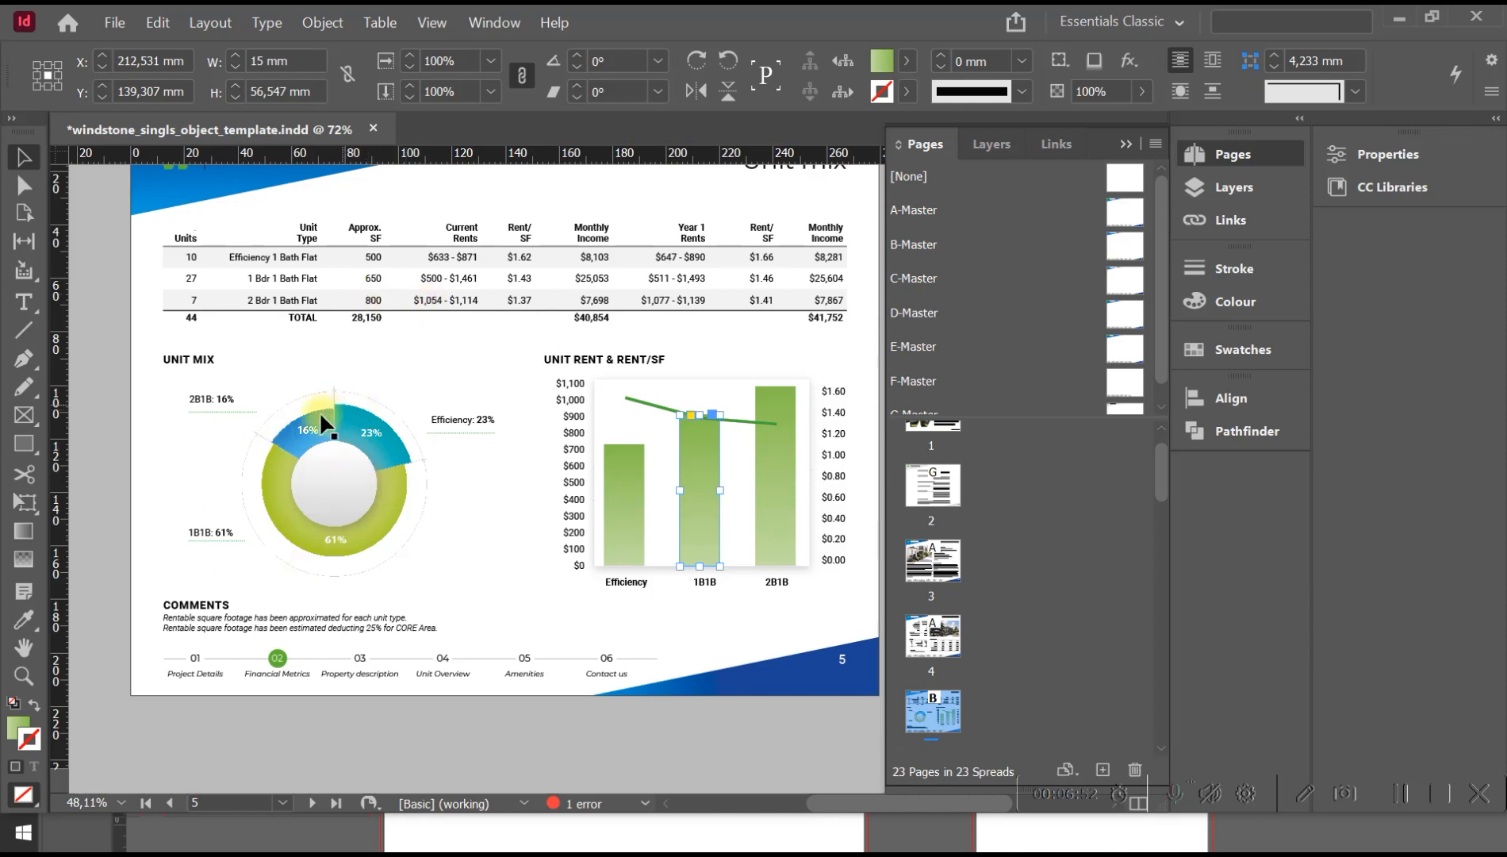
# Place the text cursor in the unit number cell of the 005 row in the Rent roll table on page 6.
pyautogui.press('space')
pyautogui.moveTo(455, 521); pyautogui.dragTo(444, 187)
pyautogui.moveTo(452, 555); pyautogui.dragTo(459, 197)
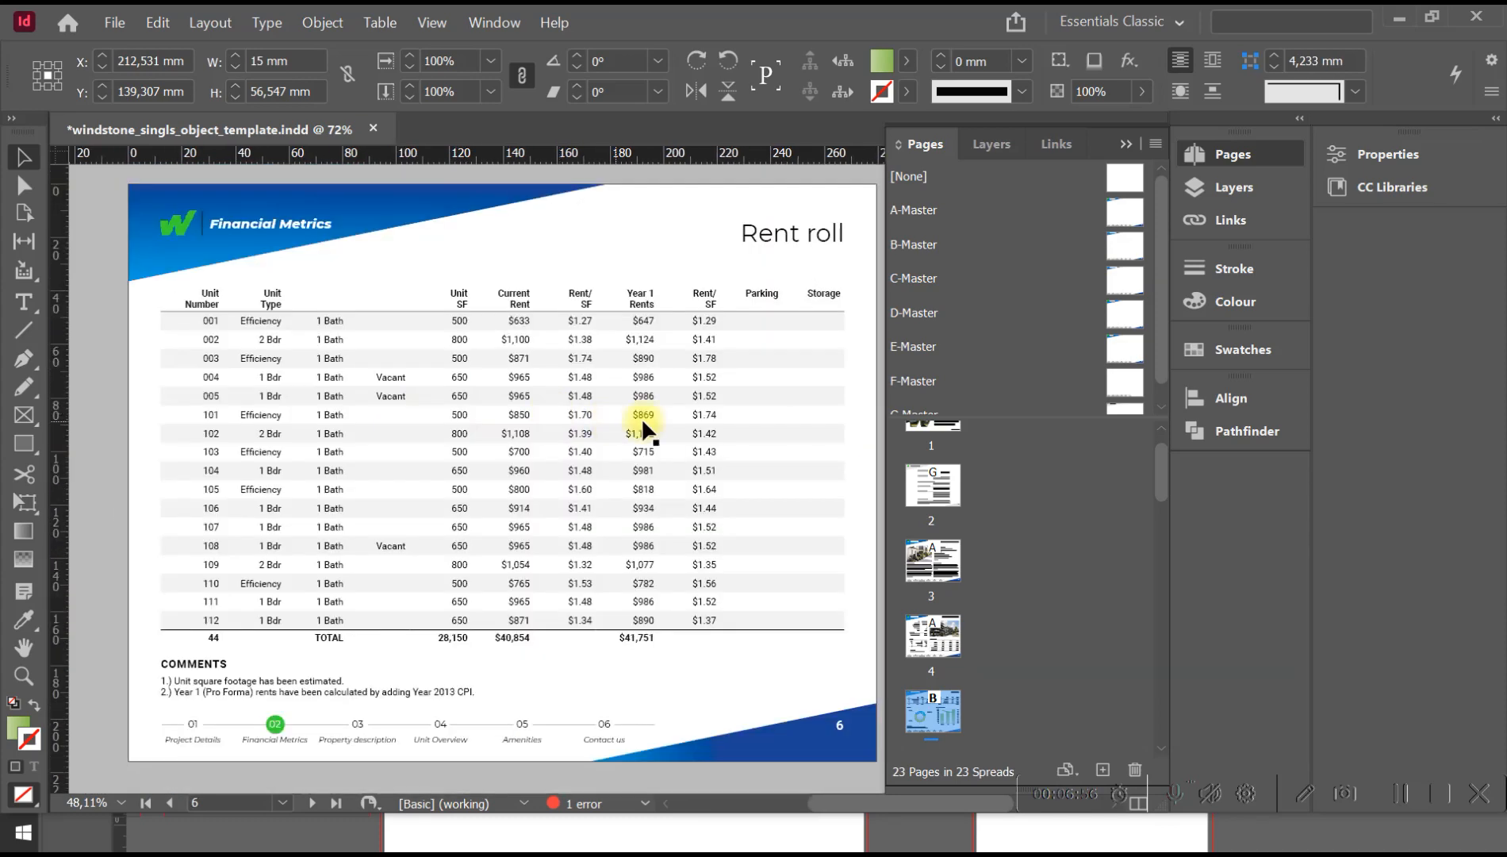
pyautogui.click(685, 397)
pyautogui.doubleClick(753, 395)
pyautogui.moveTo(754, 395); pyautogui.dragTo(229, 391)
pyautogui.click(210, 397)
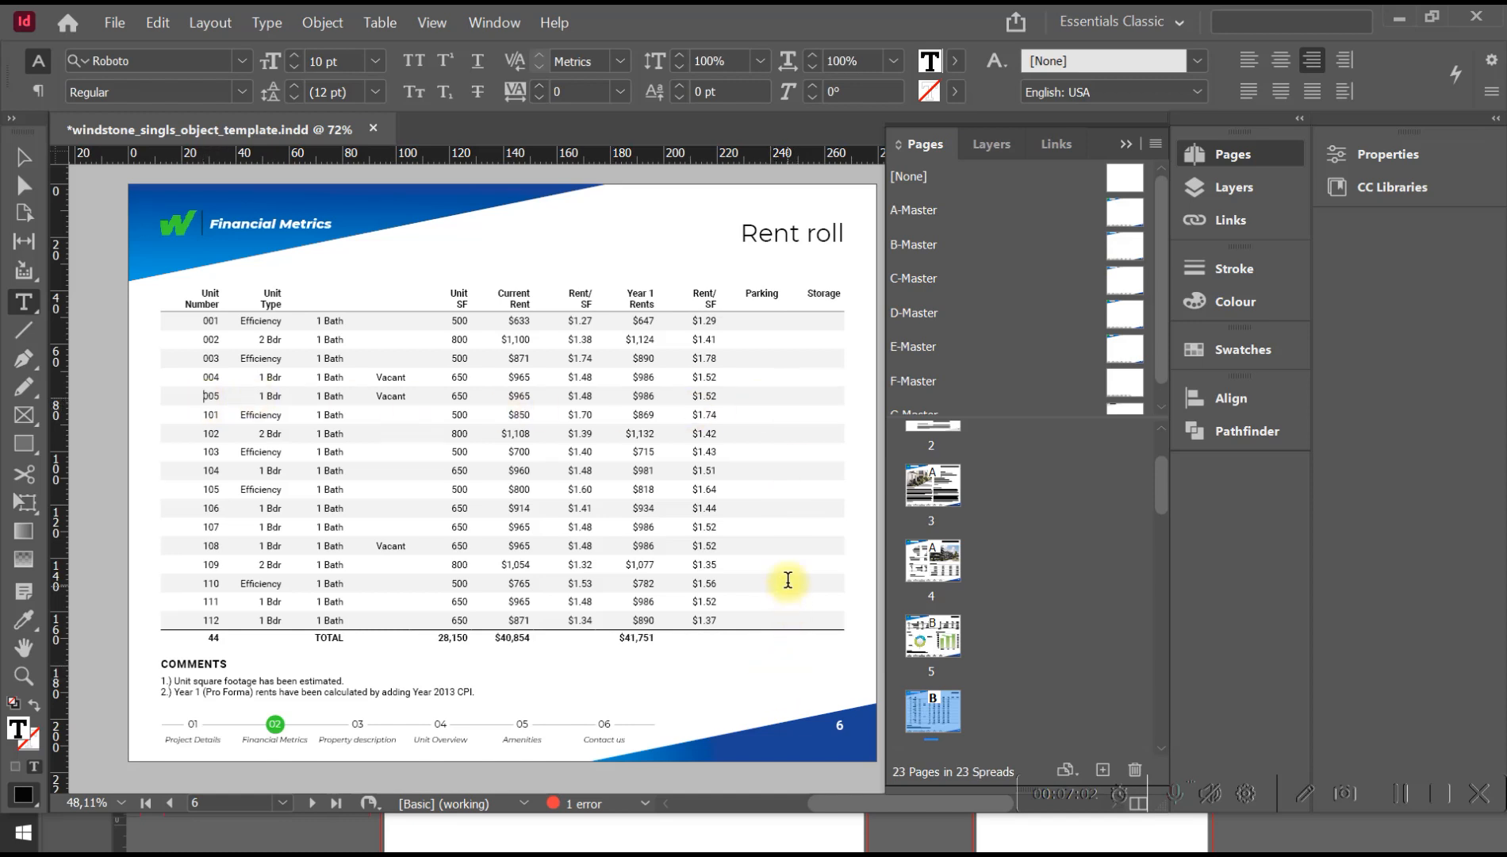
# Delete the unit 109 row from the Rent roll table.
pyautogui.moveTo(792, 560); pyautogui.dragTo(208, 563)
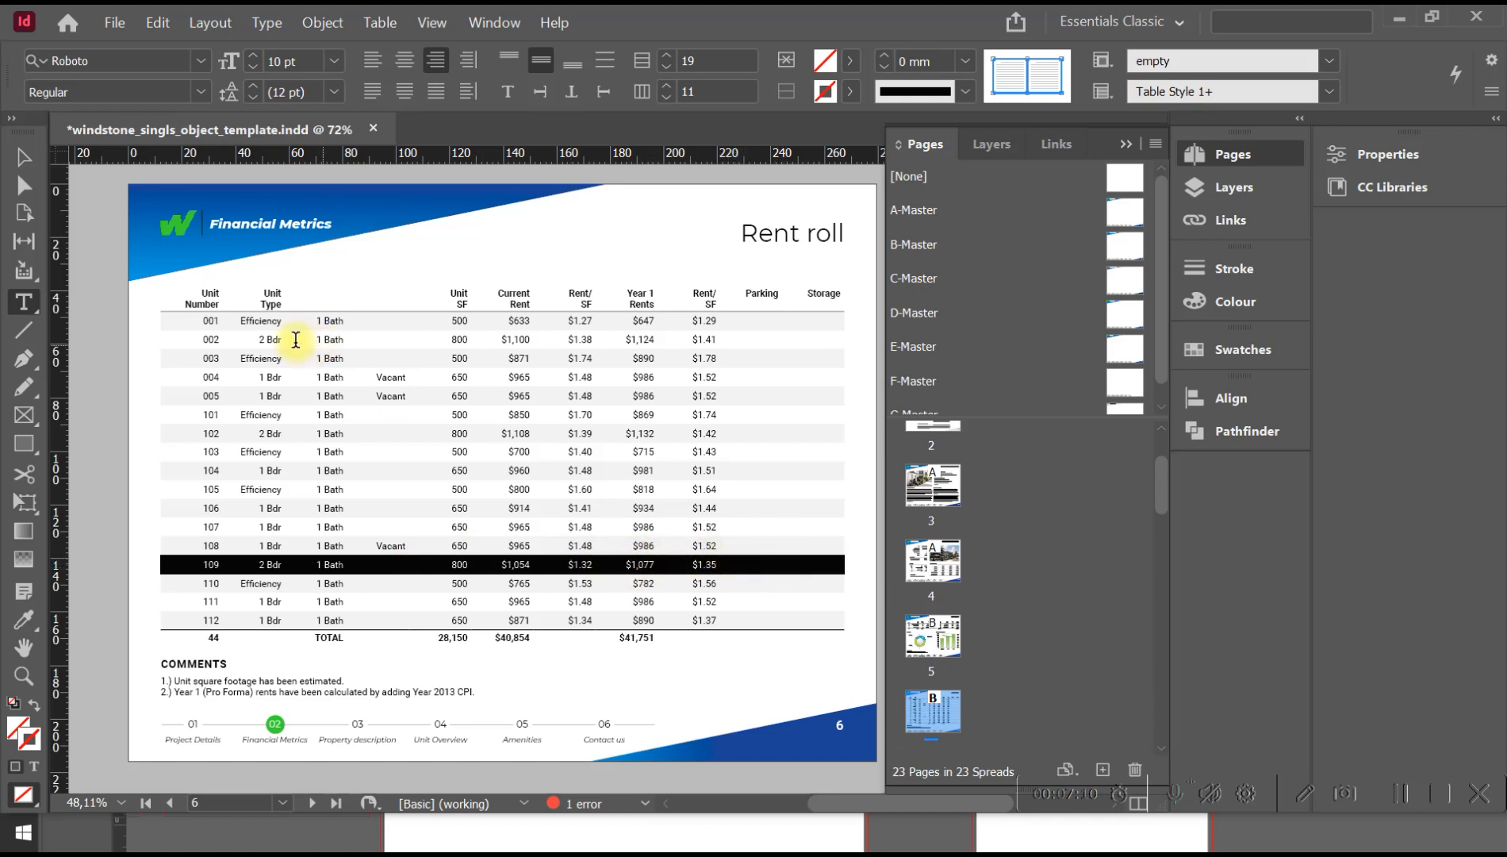
pyautogui.rightClick(728, 567)
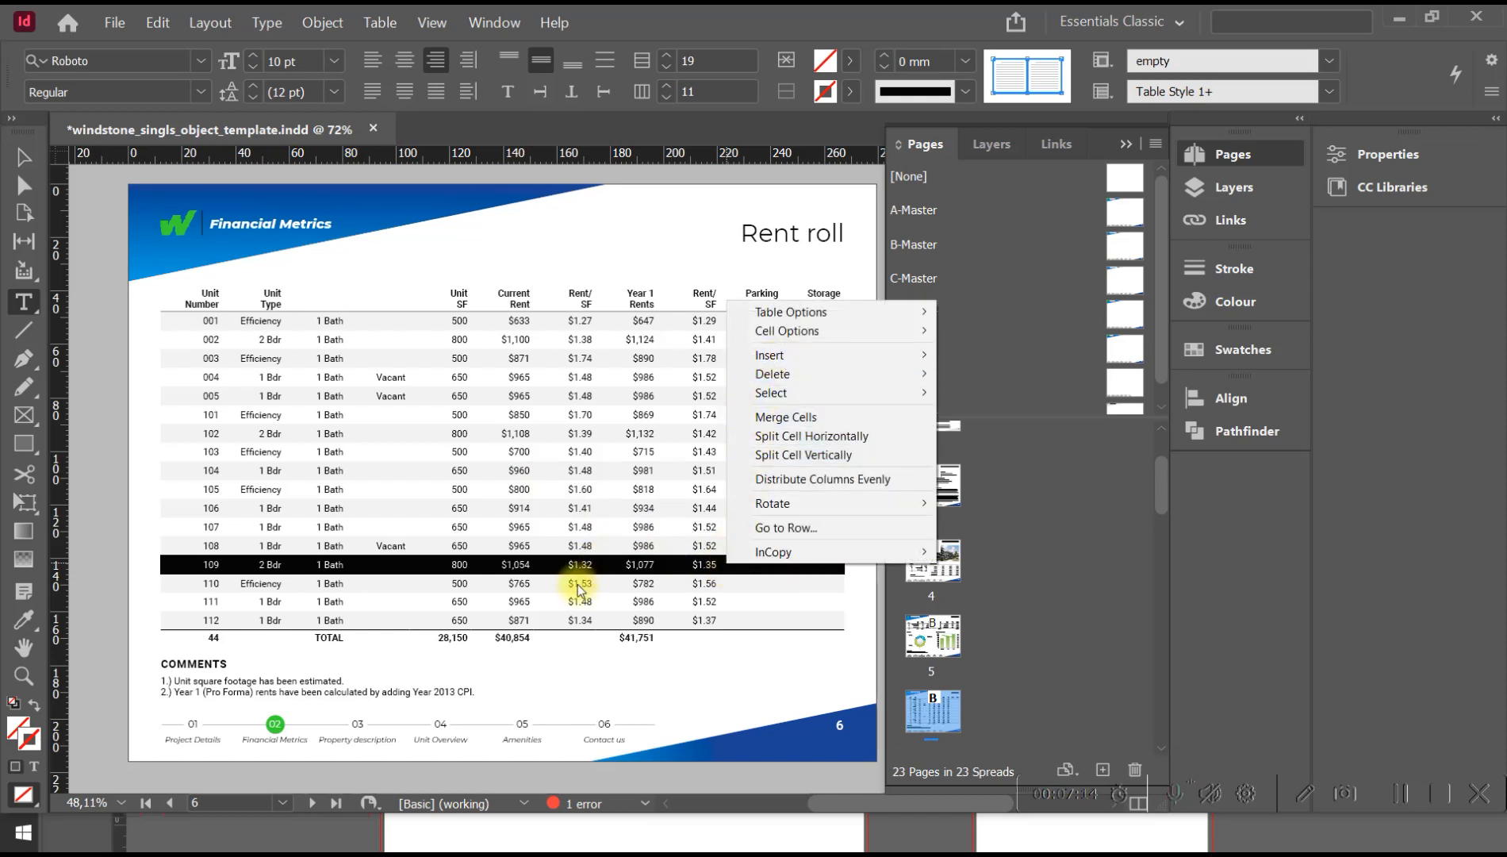
pyautogui.click(594, 568)
pyautogui.moveTo(381, 566); pyautogui.dragTo(901, 564)
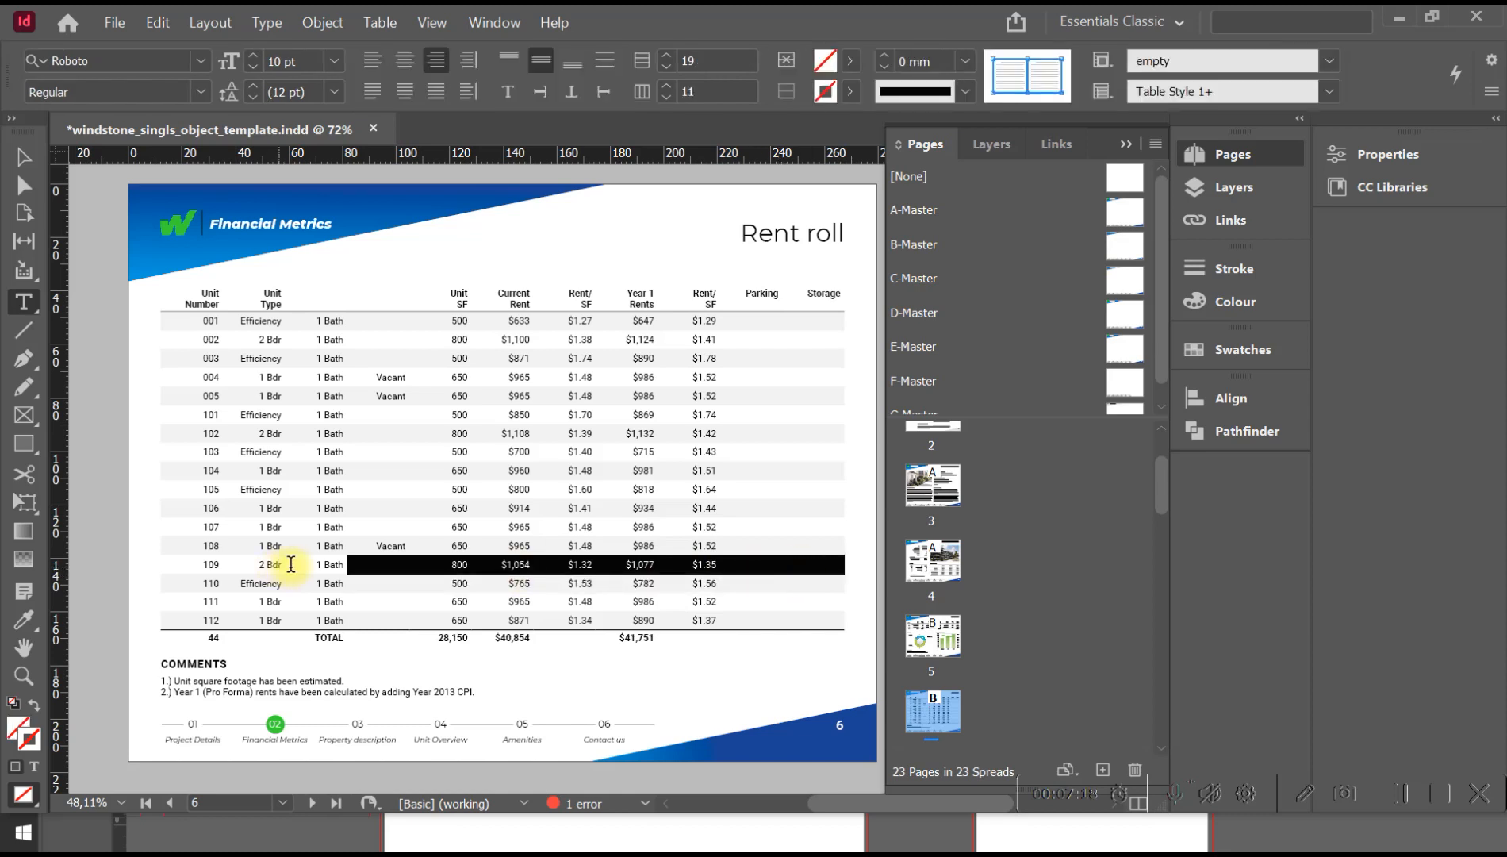
pyautogui.rightClick(747, 567)
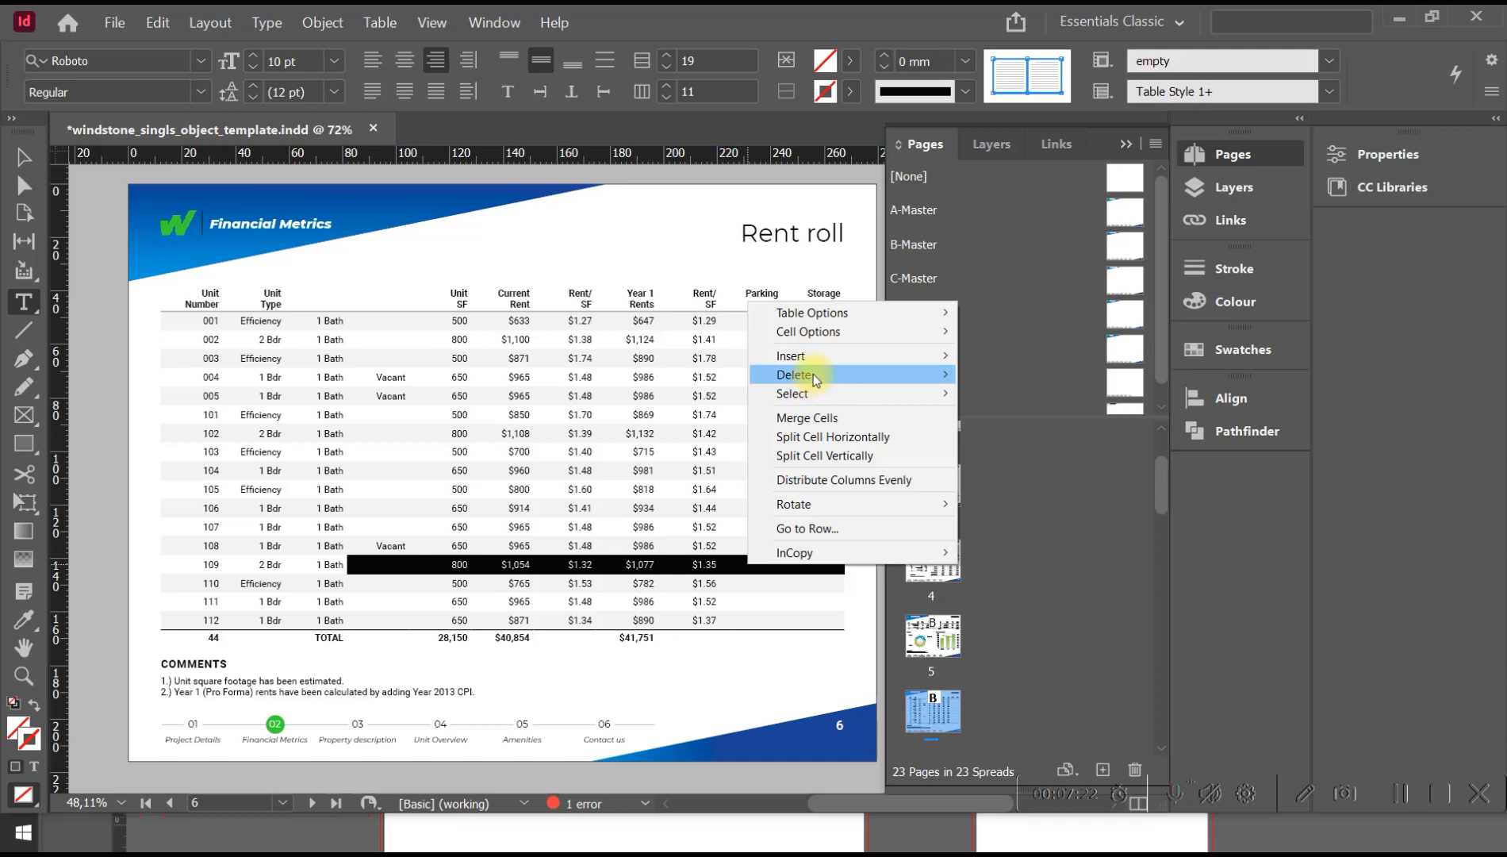
pyautogui.moveTo(814, 372)
pyautogui.click(990, 376)
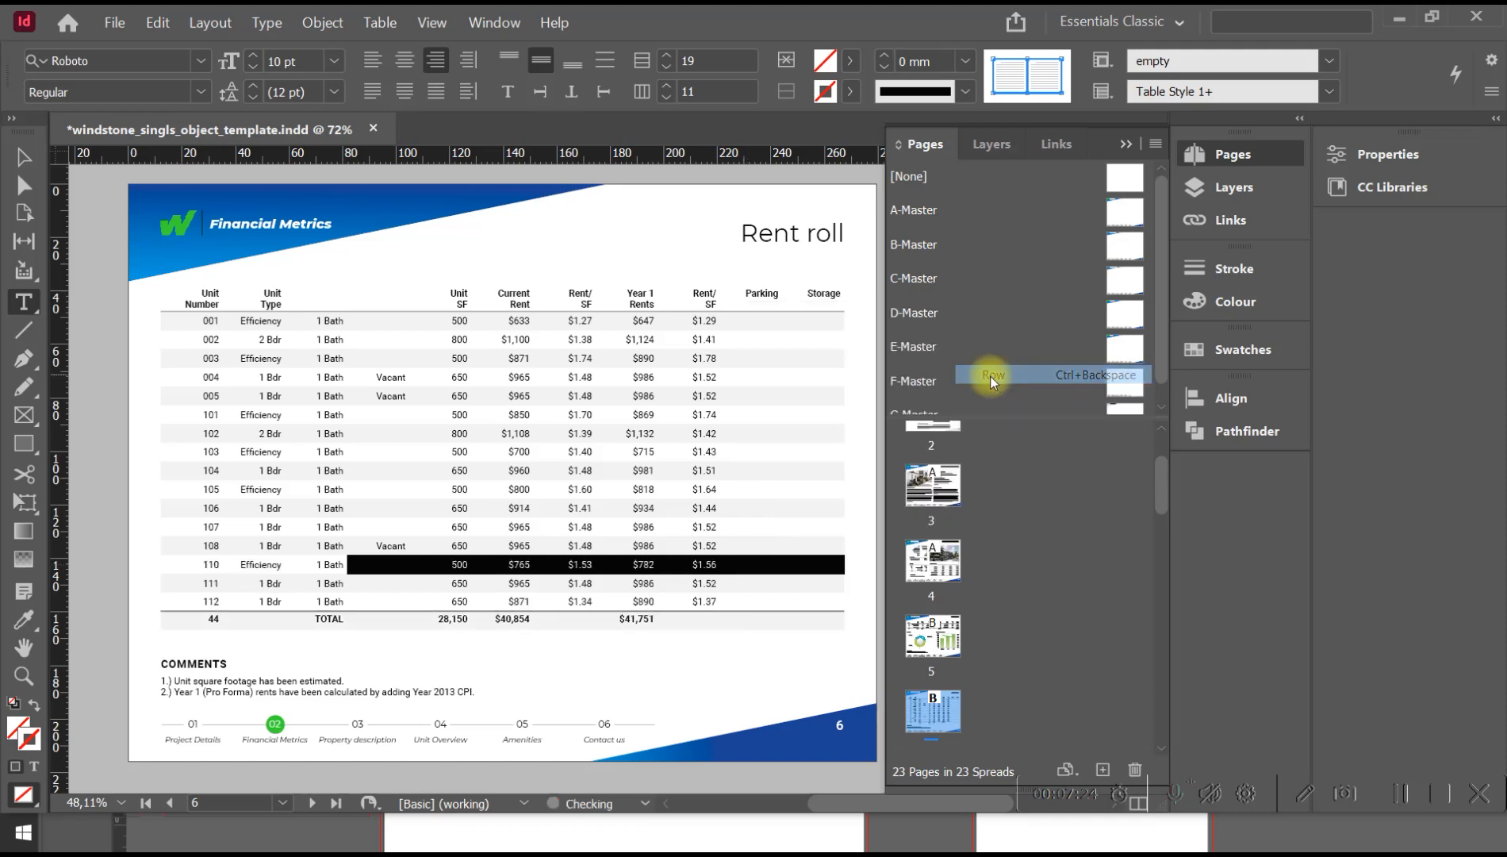
# Insert one empty row below the unit 110 row in the Rent roll table.
pyautogui.click(436, 562)
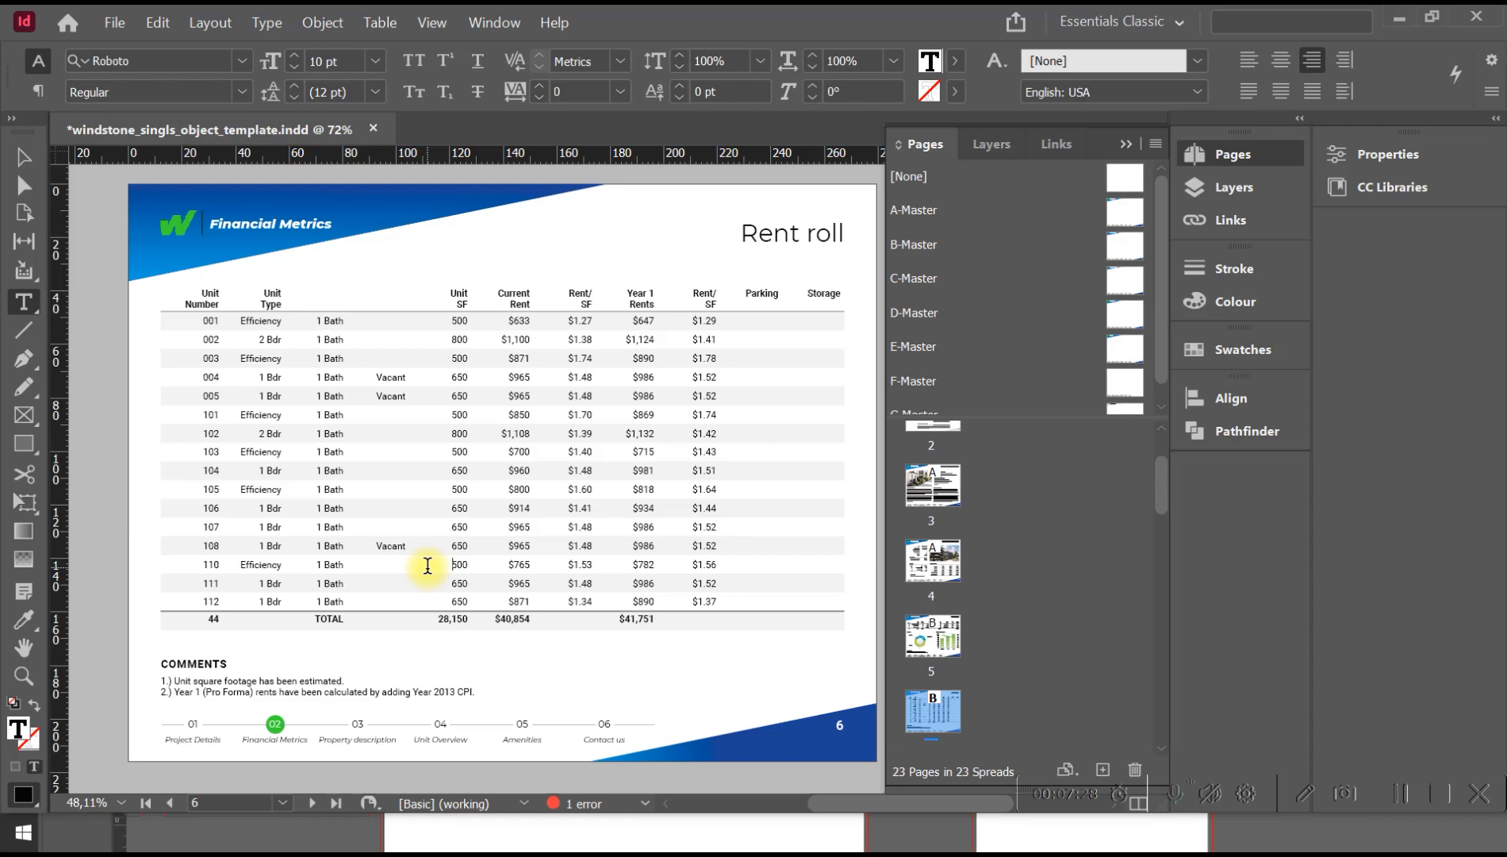
pyautogui.moveTo(428, 564); pyautogui.dragTo(718, 559)
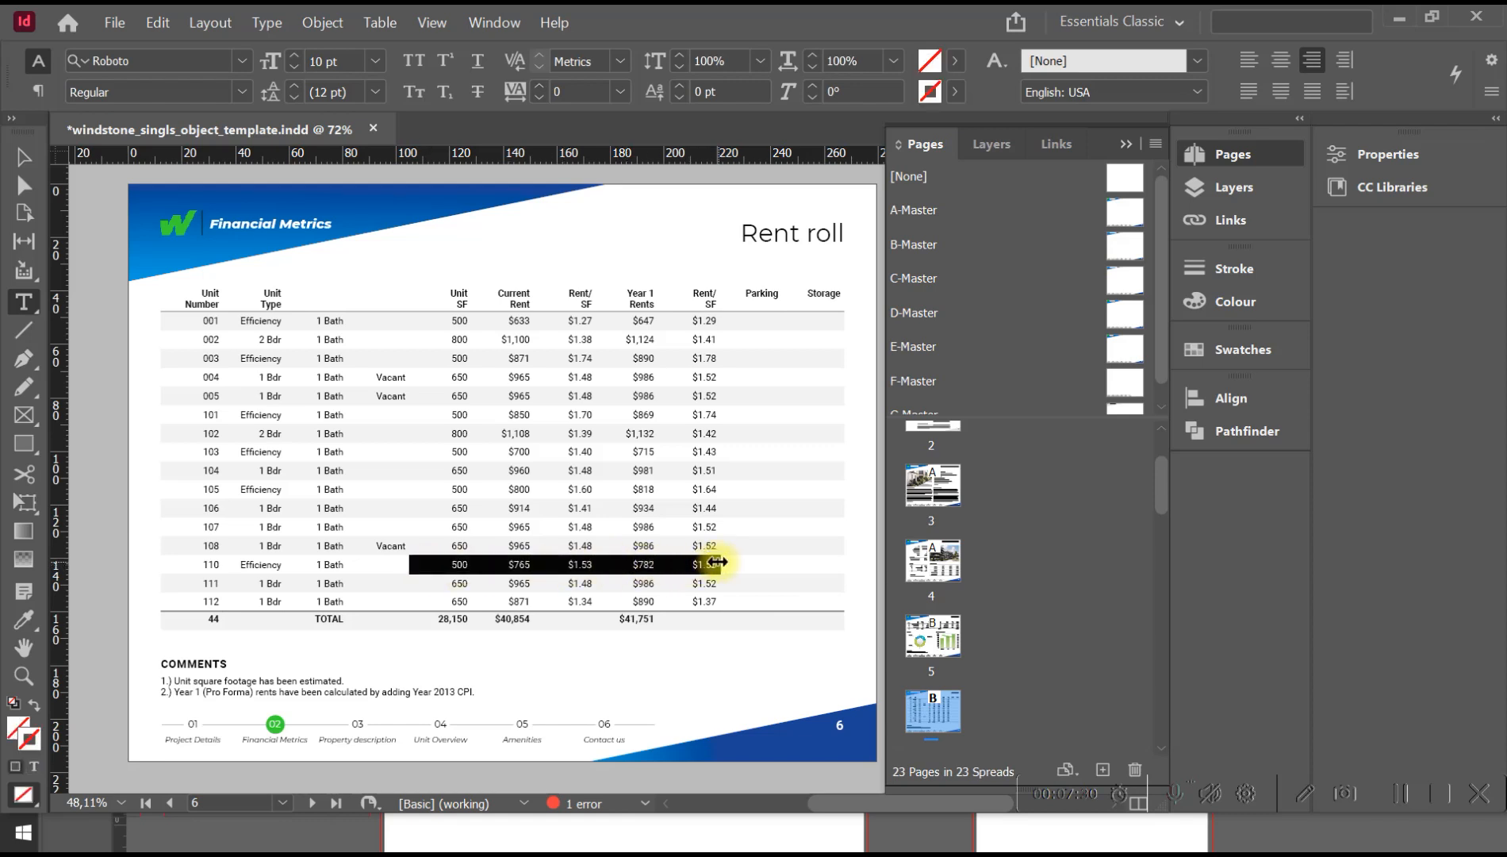
pyautogui.rightClick(690, 567)
pyautogui.moveTo(775, 361)
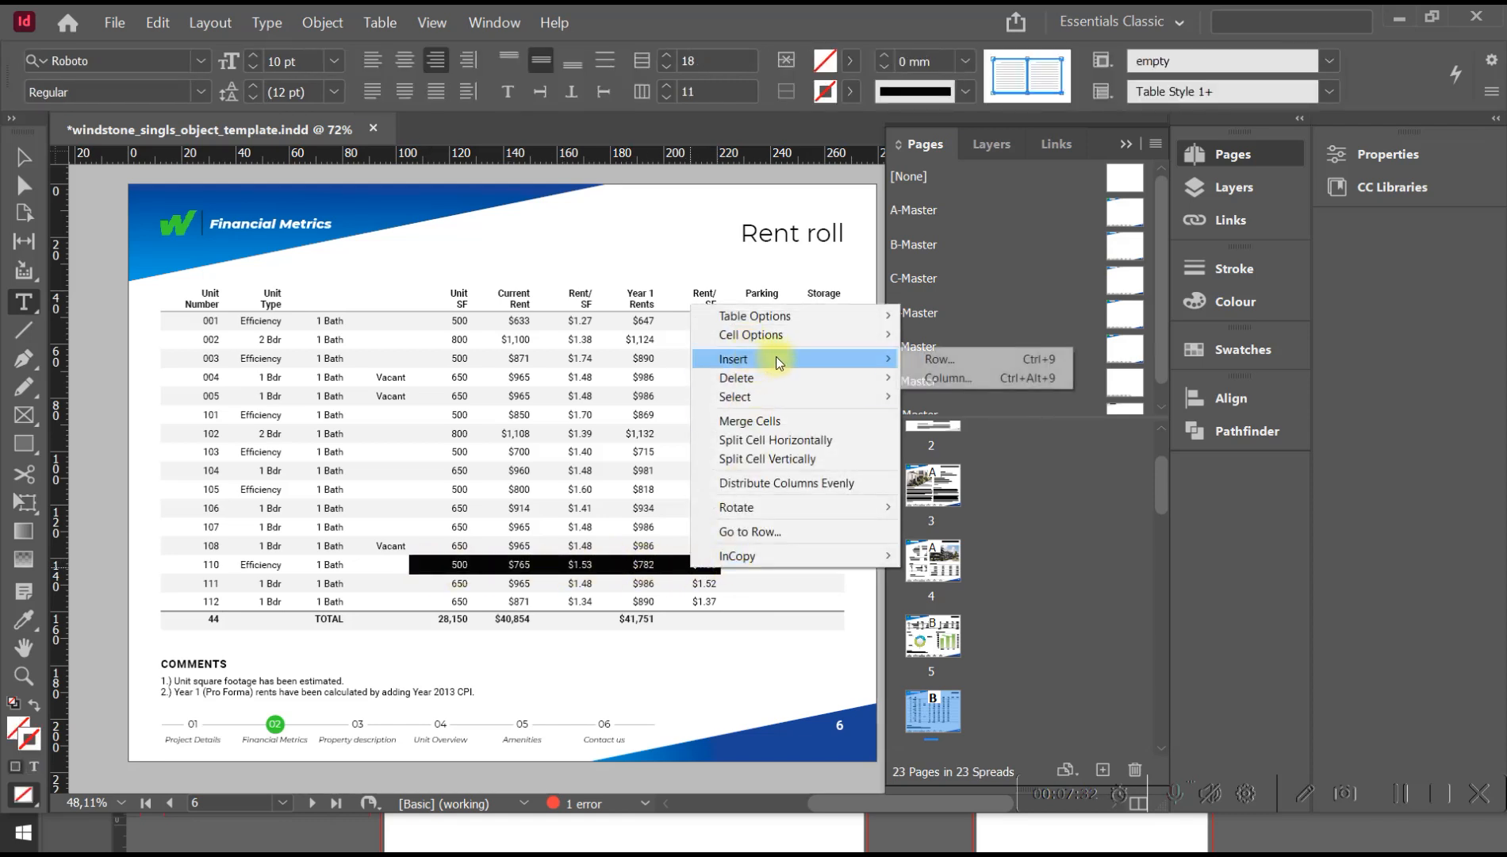
pyautogui.click(935, 362)
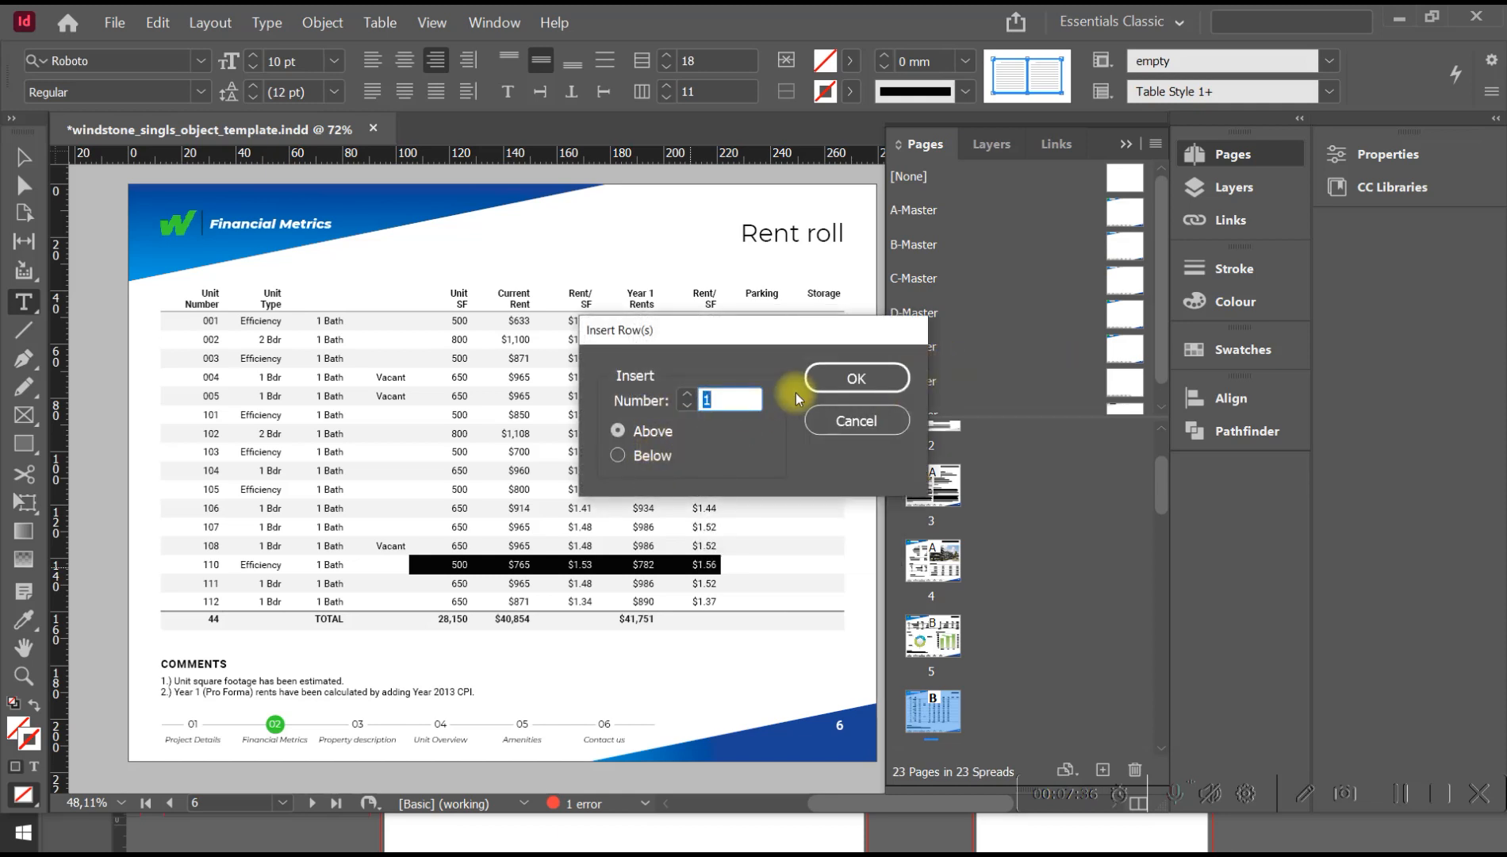
pyautogui.click(679, 455)
pyautogui.click(855, 382)
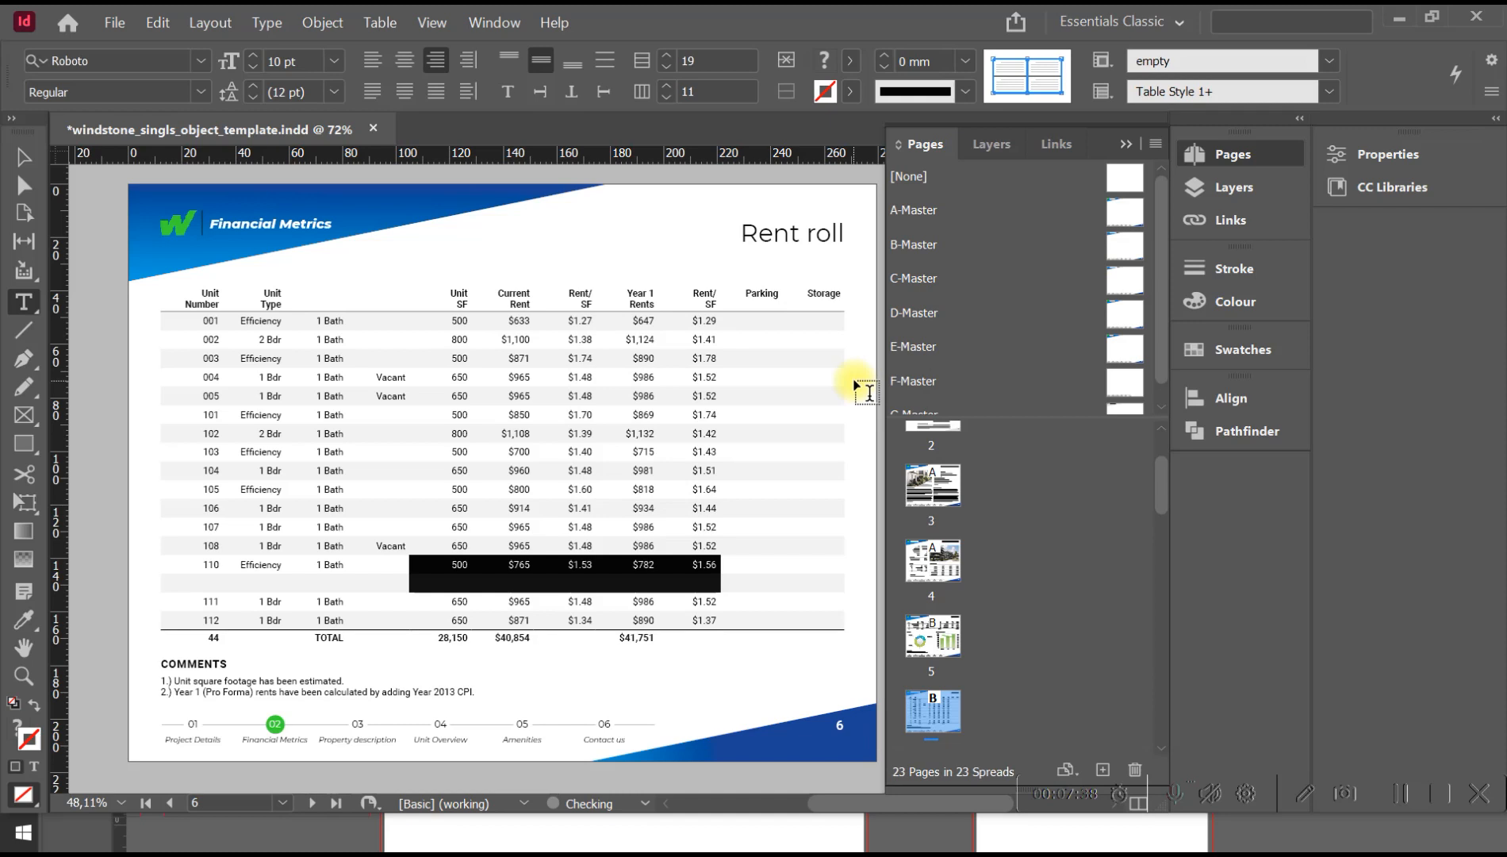
pyautogui.click(568, 546)
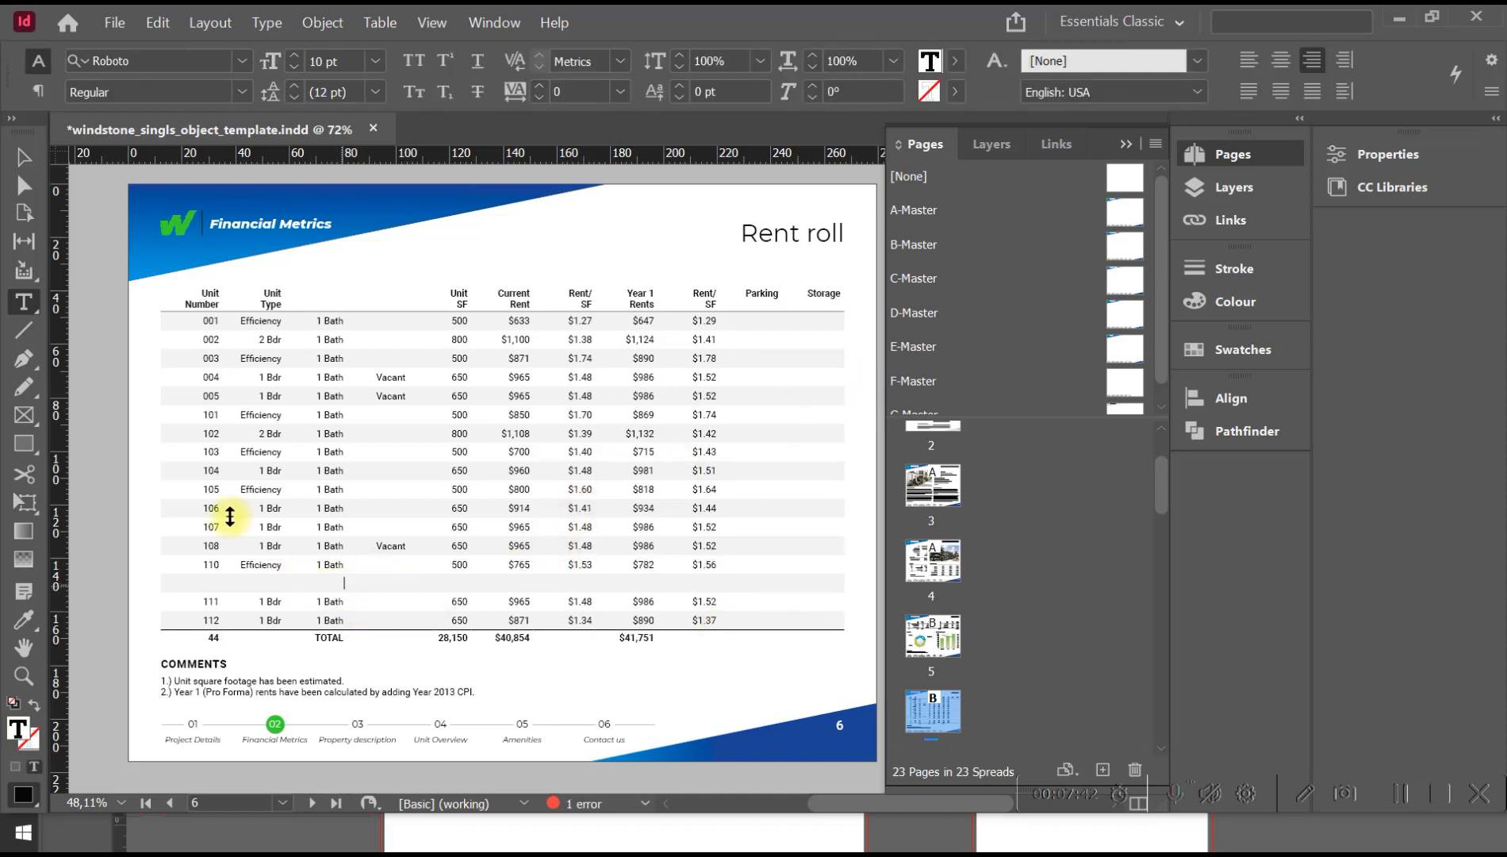
# Insert one page based on B-Master after page 6.
pyautogui.click(24, 157)
pyautogui.click(387, 528)
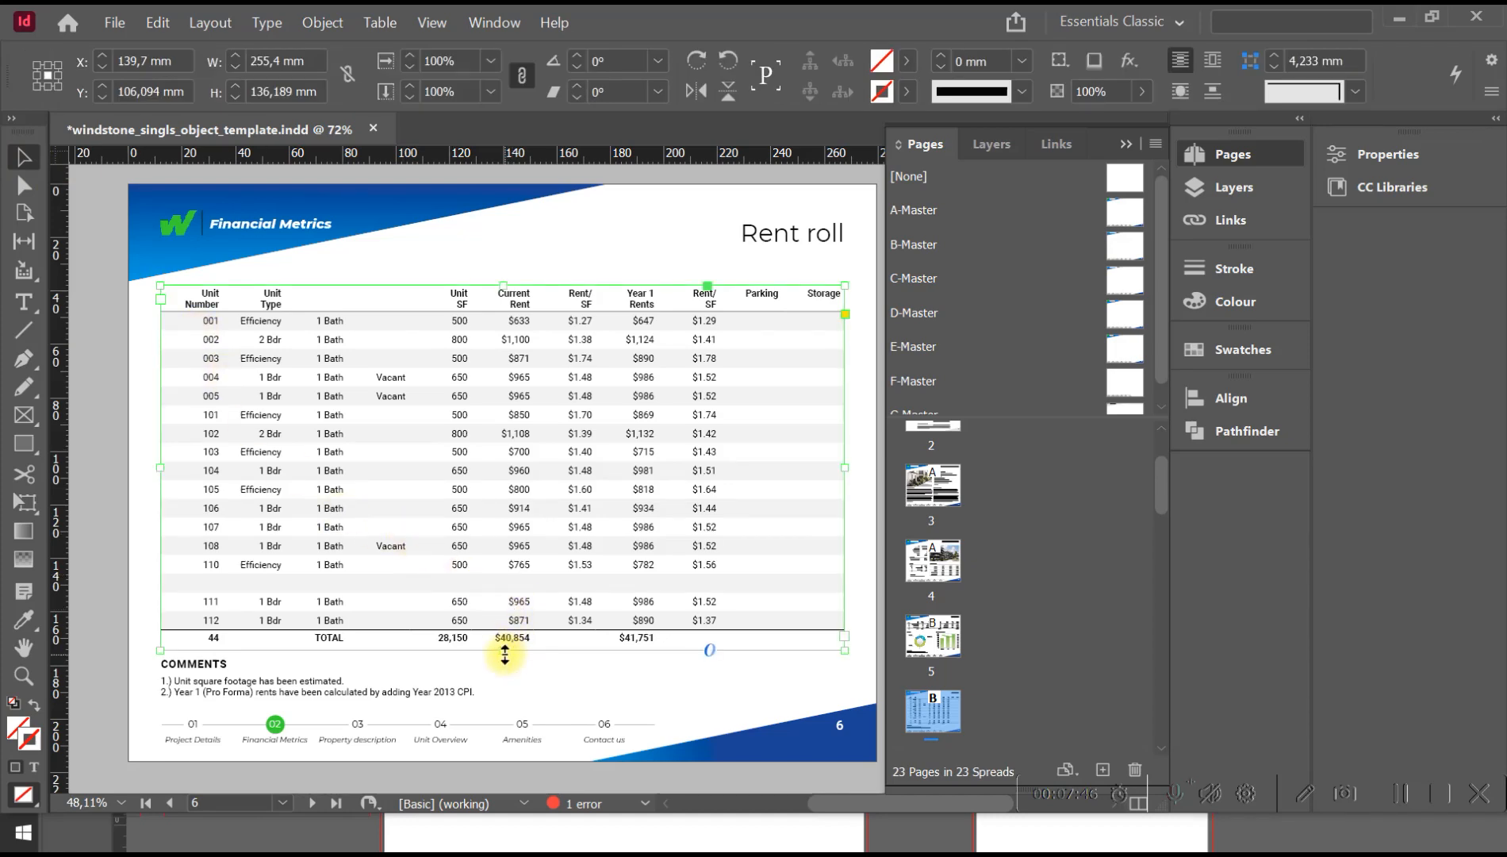
pyautogui.press('space')
pyautogui.moveTo(504, 607); pyautogui.dragTo(485, 378)
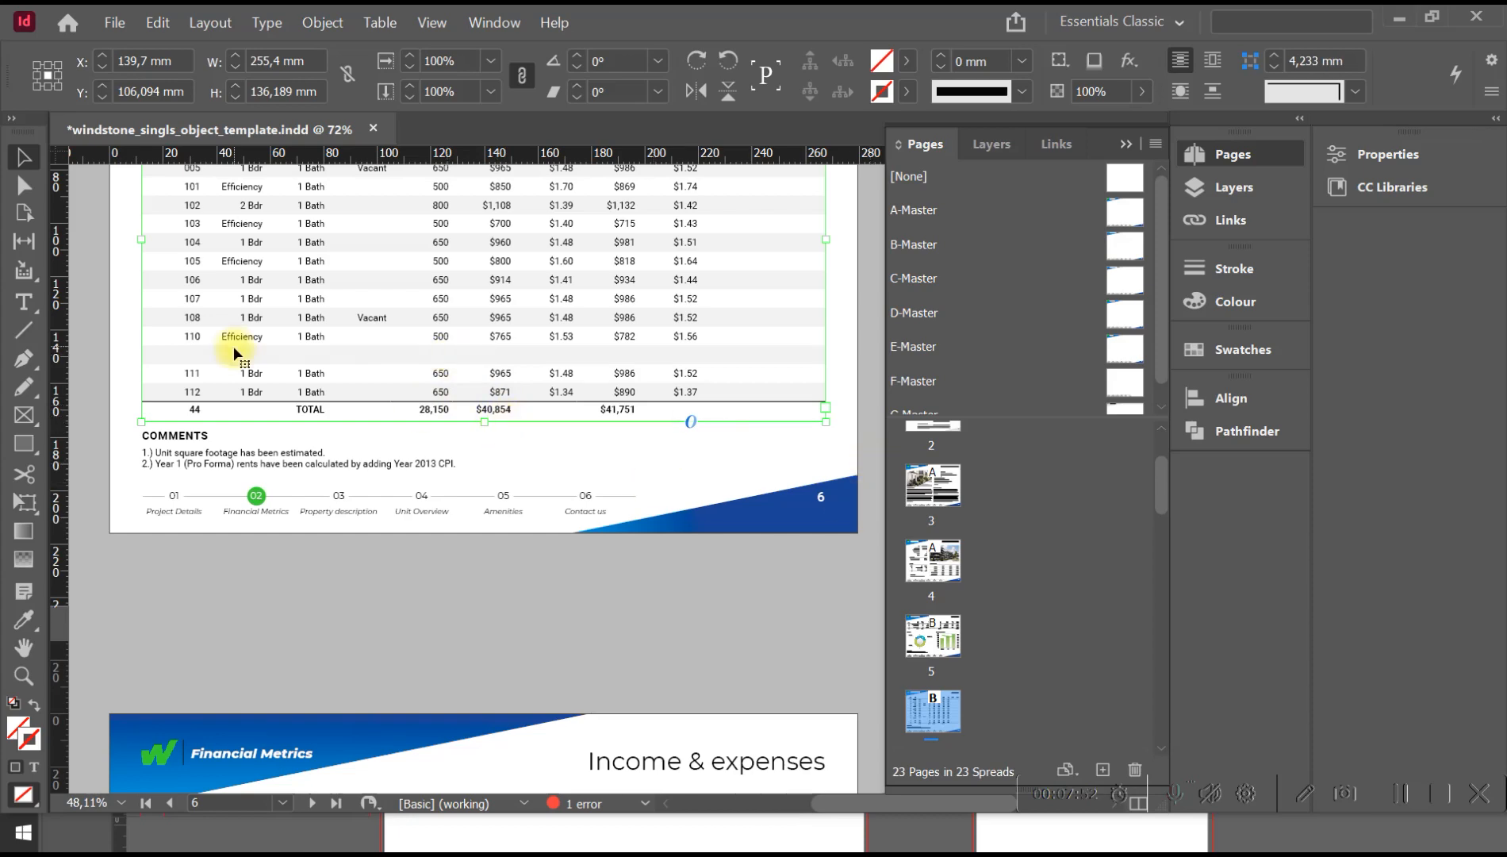
pyautogui.press('space')
pyautogui.moveTo(689, 389); pyautogui.dragTo(626, 326)
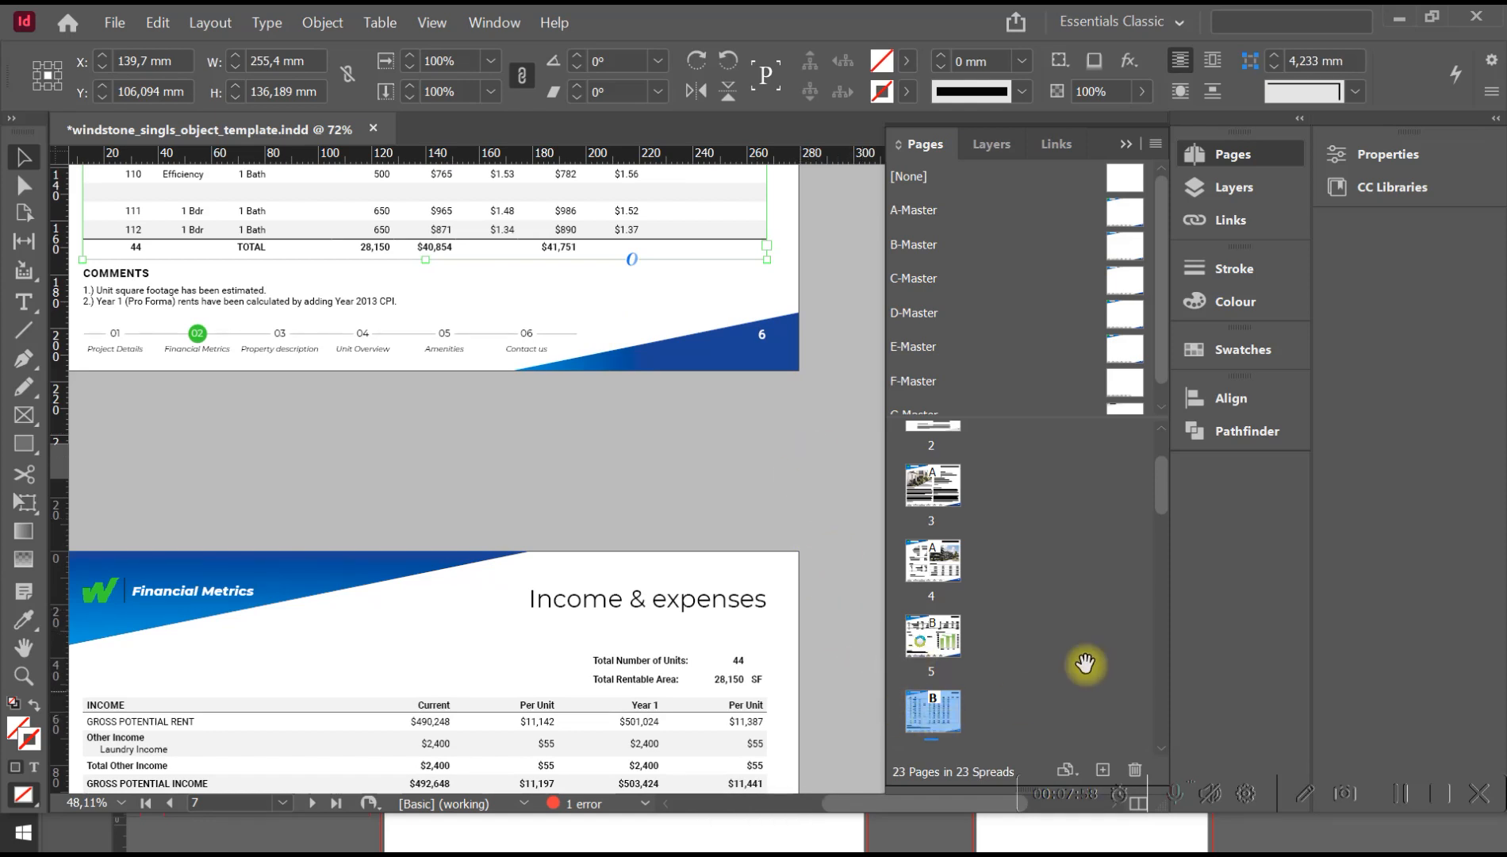
pyautogui.moveTo(1167, 487); pyautogui.dragTo(1166, 504)
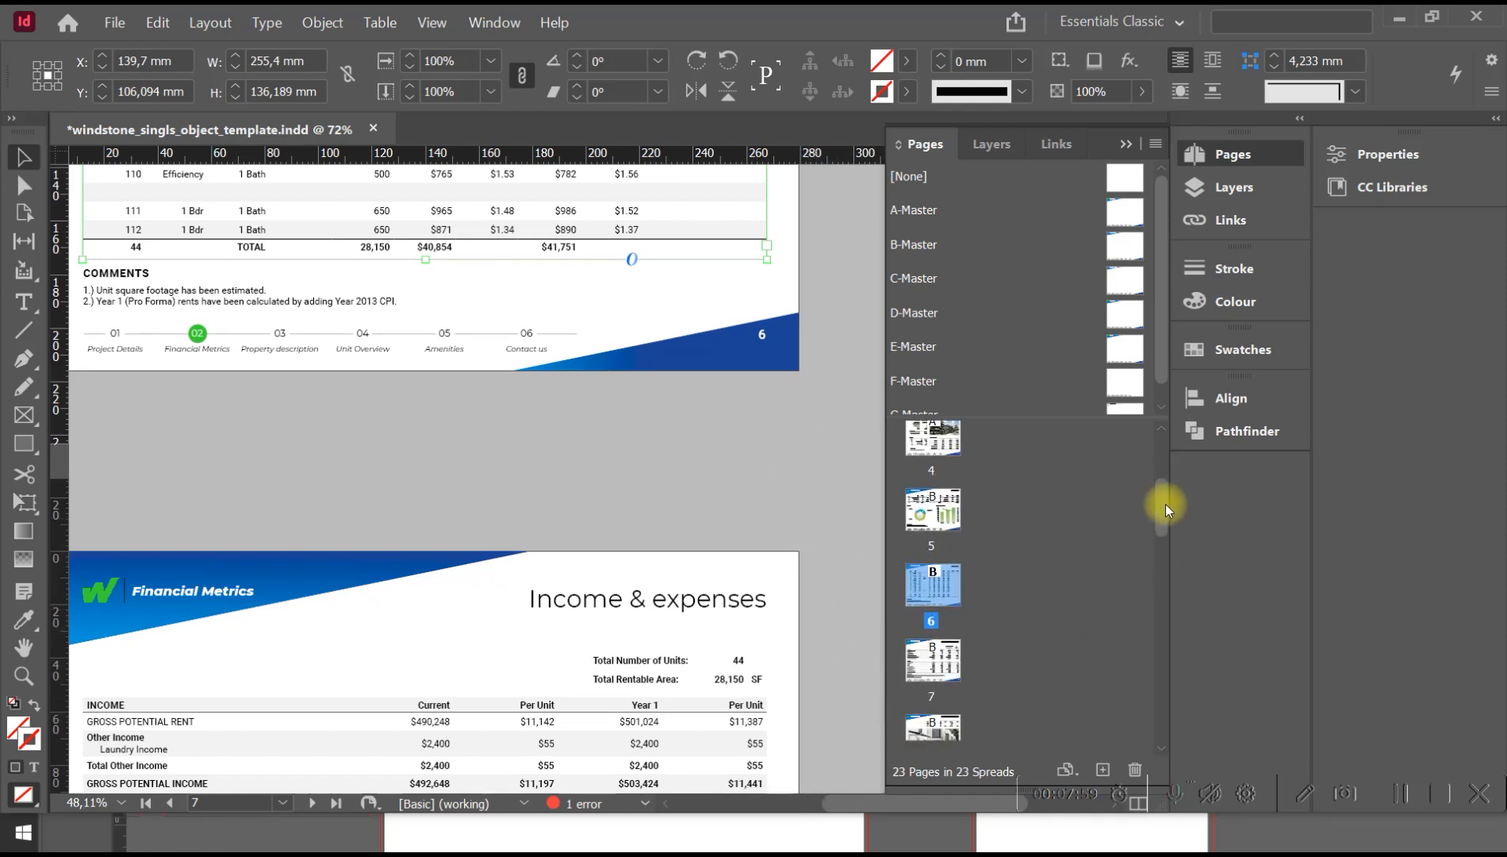
pyautogui.rightClick(942, 581)
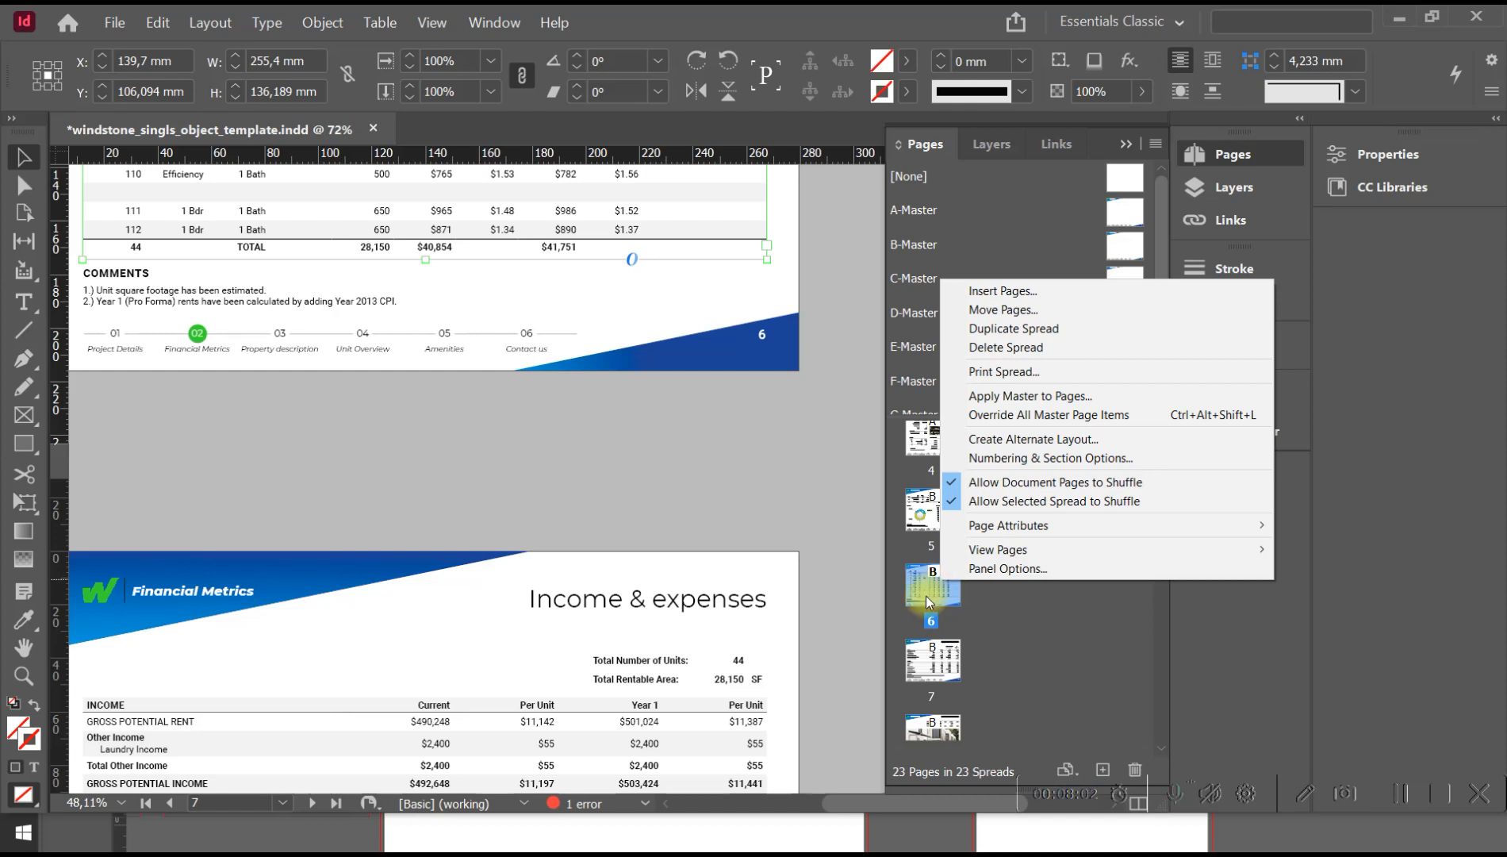
pyautogui.click(986, 294)
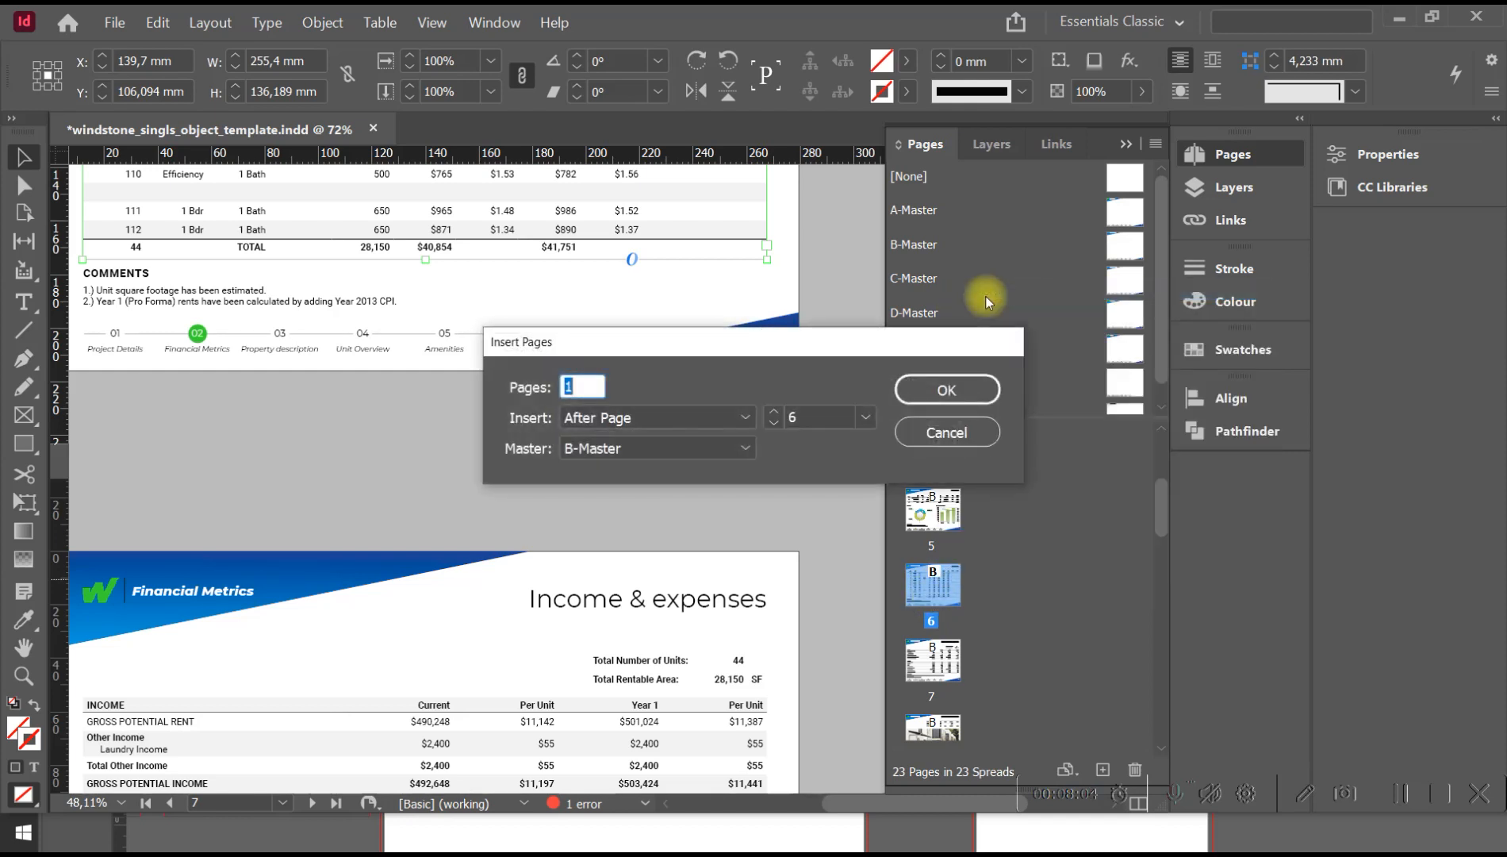
pyautogui.click(947, 390)
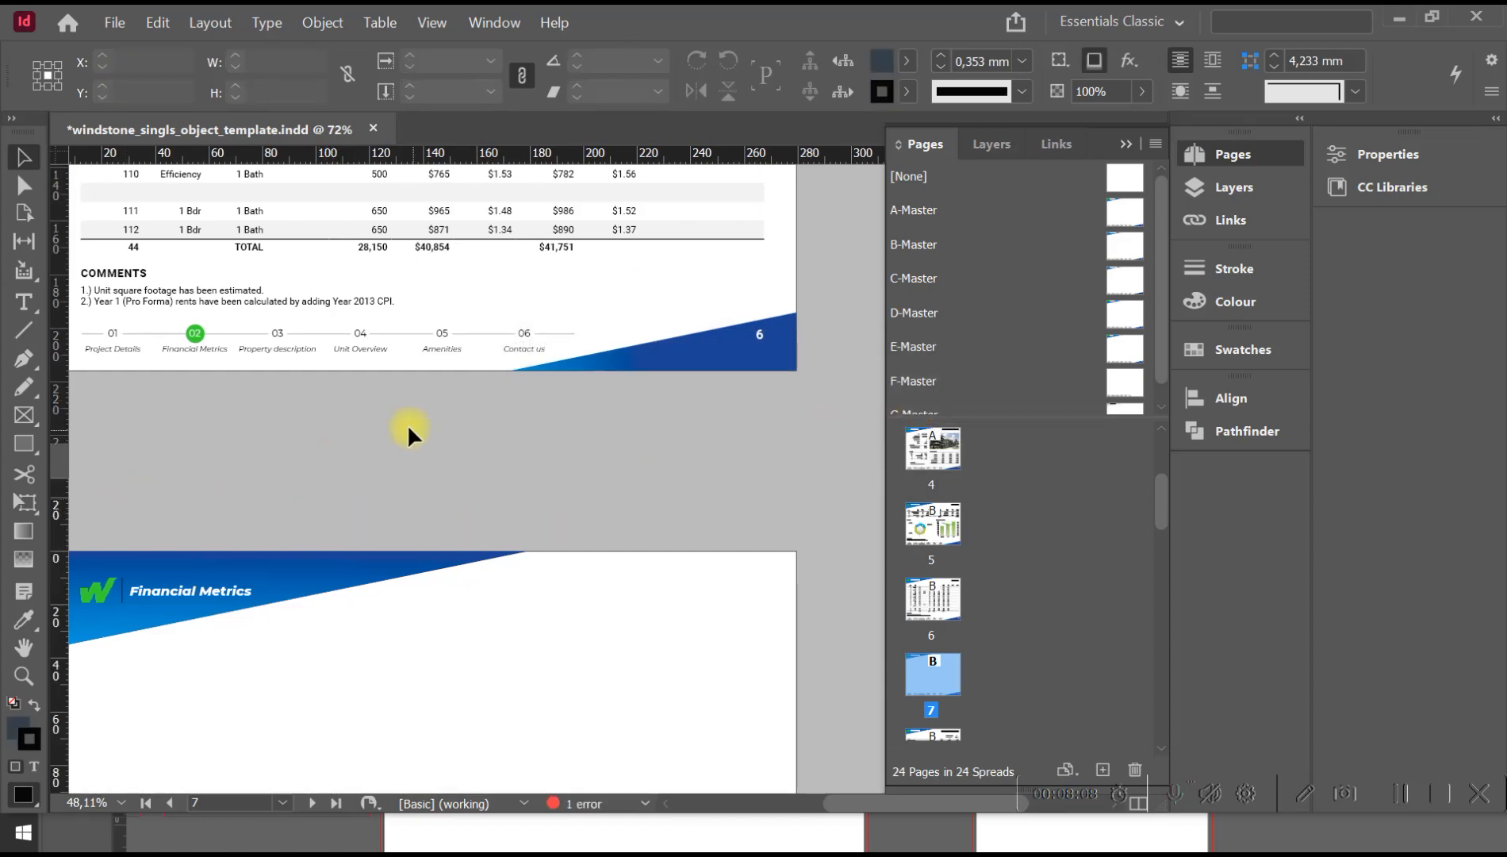
# Insert 12 rows below the empty row under unit 110 in the Rent roll table on page 6.
pyautogui.press('space')
pyautogui.moveTo(481, 461); pyautogui.dragTo(520, 700)
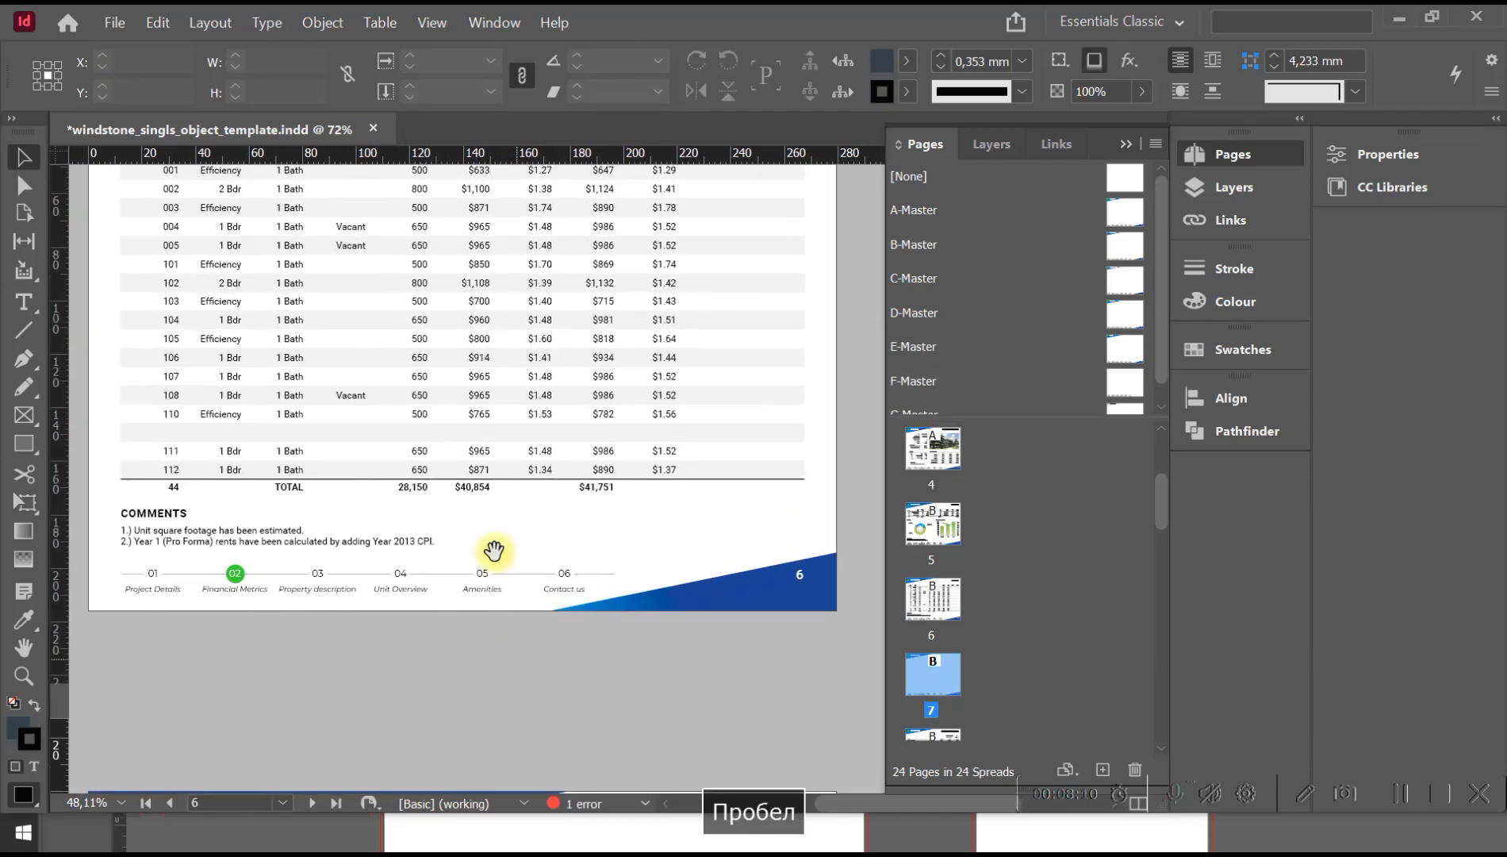
pyautogui.click(485, 434)
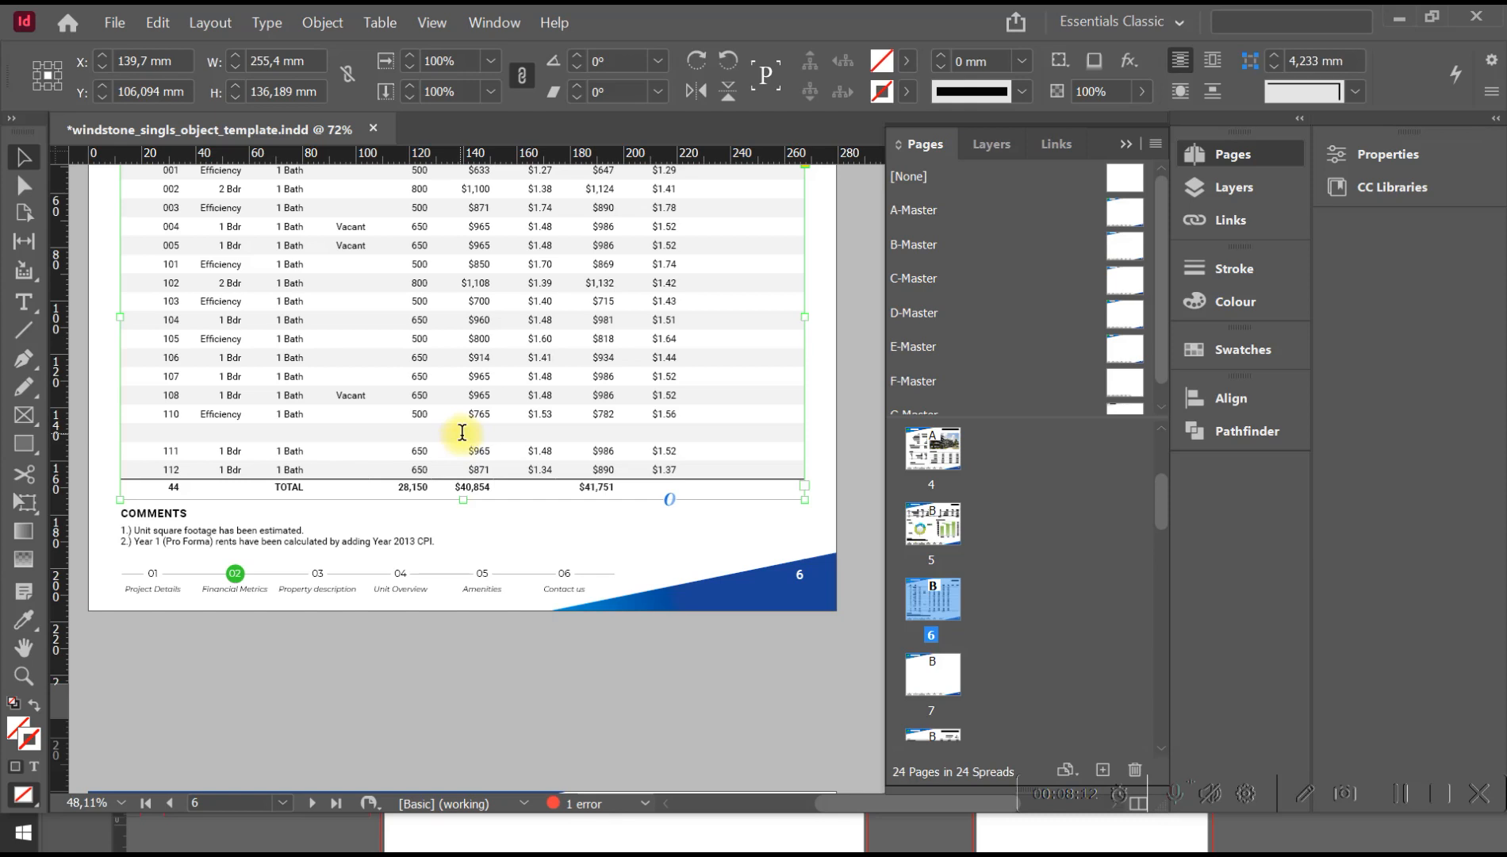
pyautogui.doubleClick(461, 432)
pyautogui.moveTo(238, 432); pyautogui.dragTo(705, 436)
pyautogui.rightClick(705, 440)
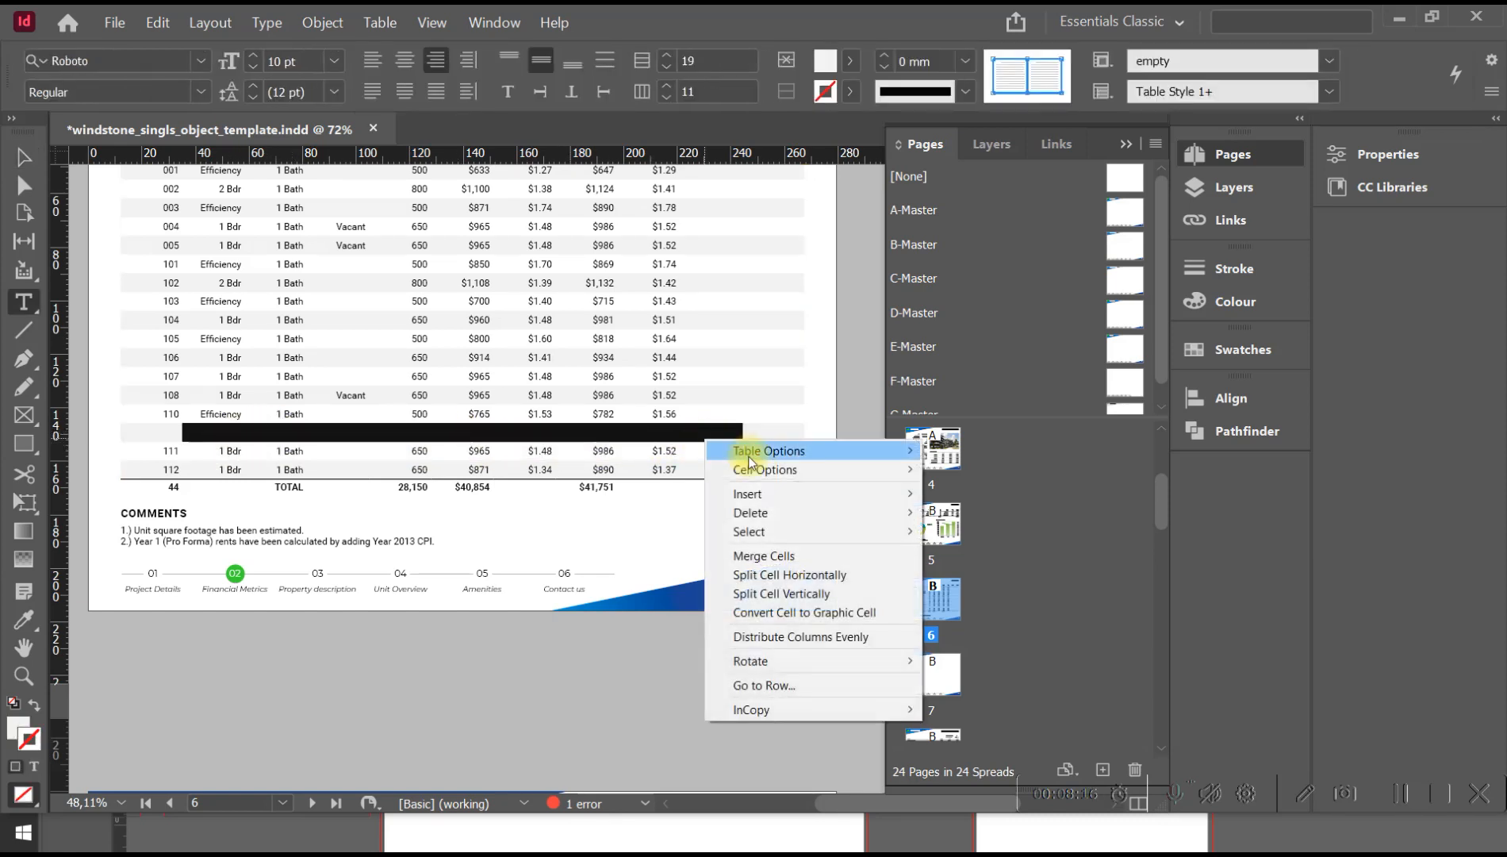
pyautogui.moveTo(760, 460)
pyautogui.moveTo(760, 494)
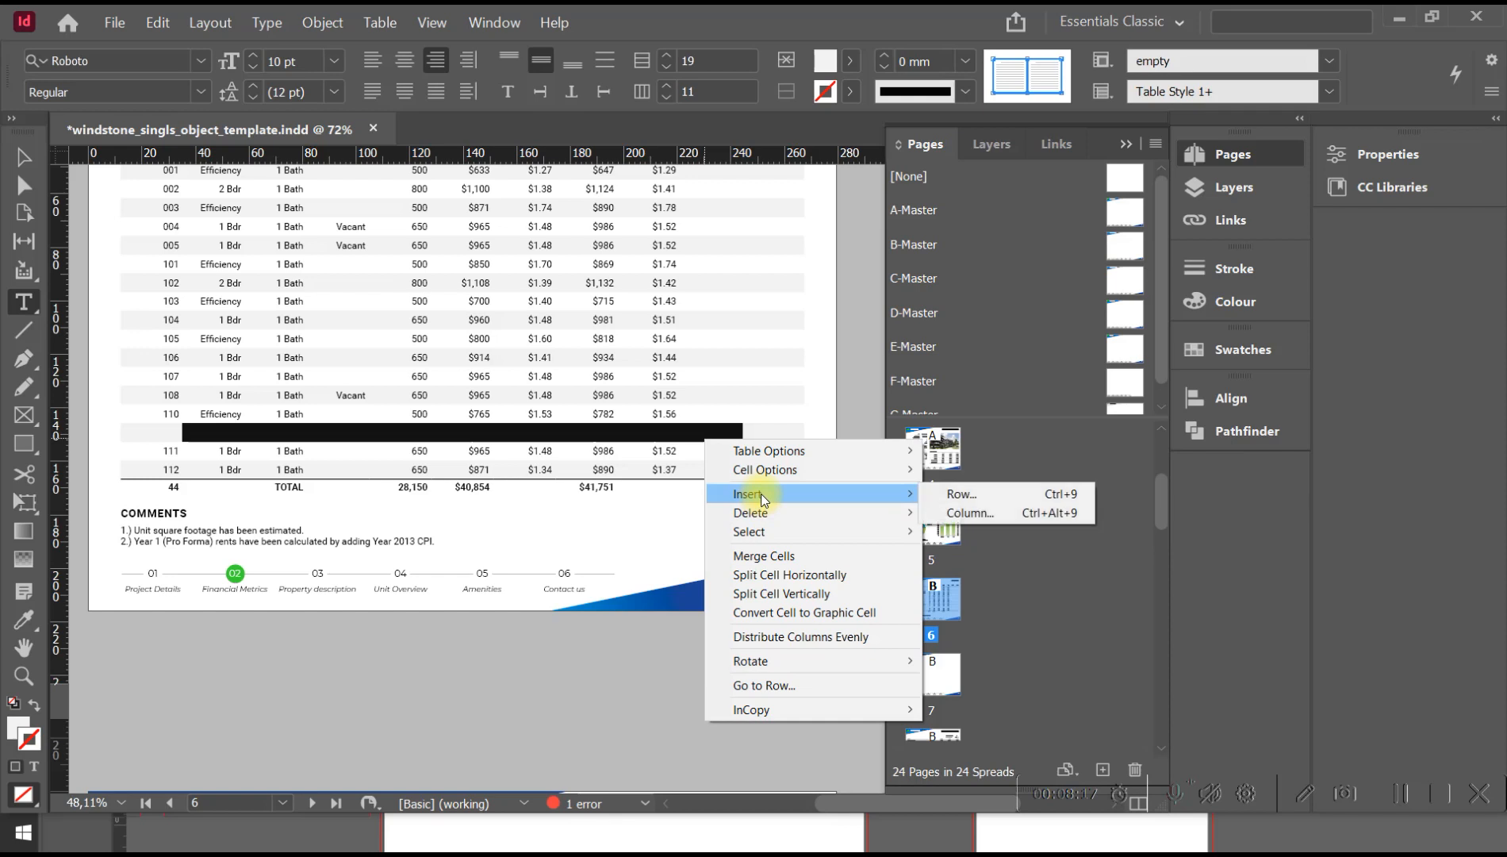
pyautogui.click(966, 496)
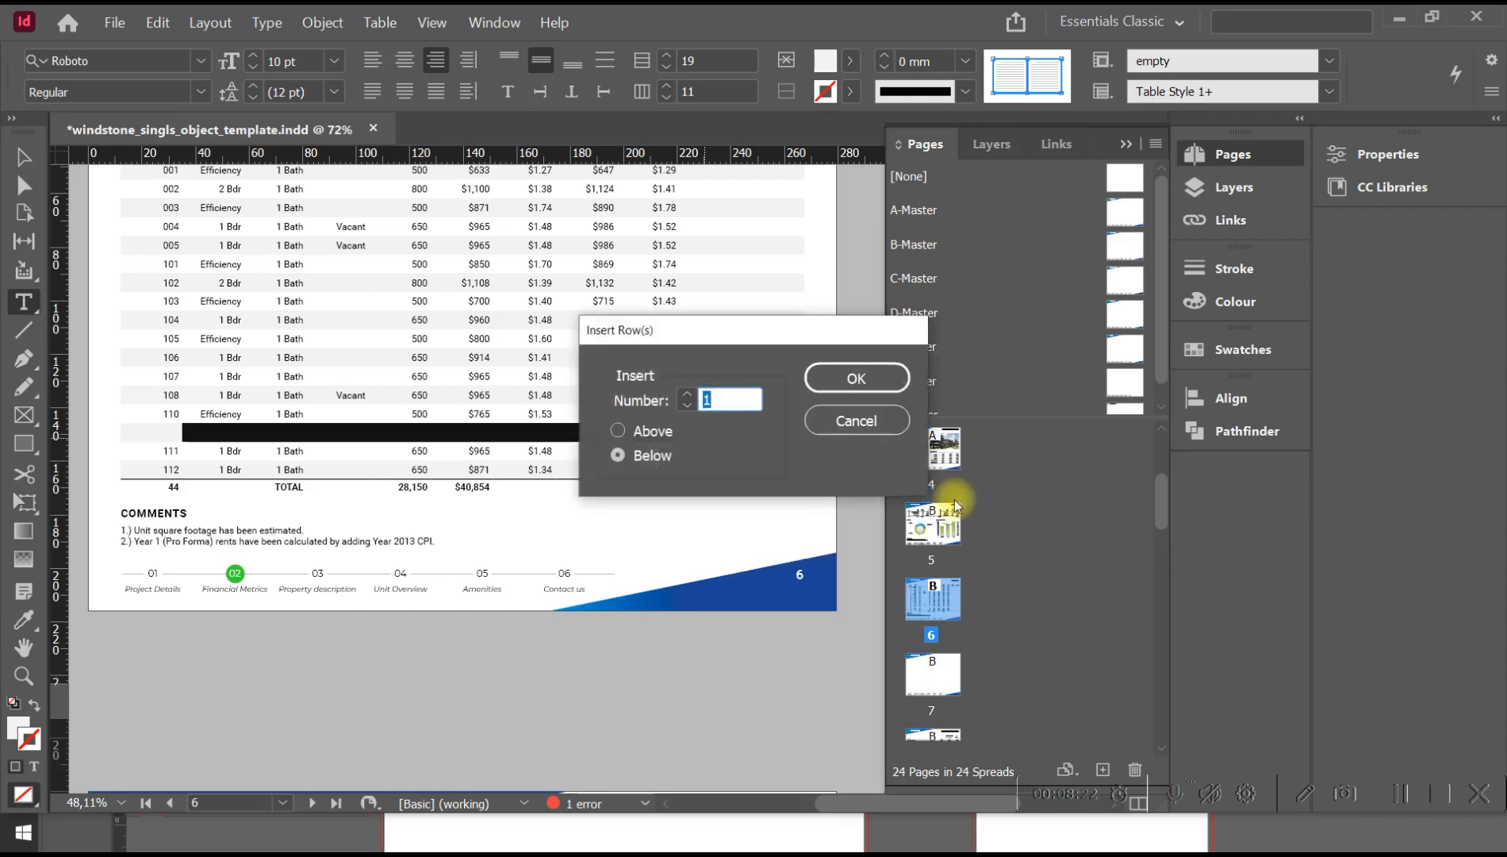
pyautogui.write('12')
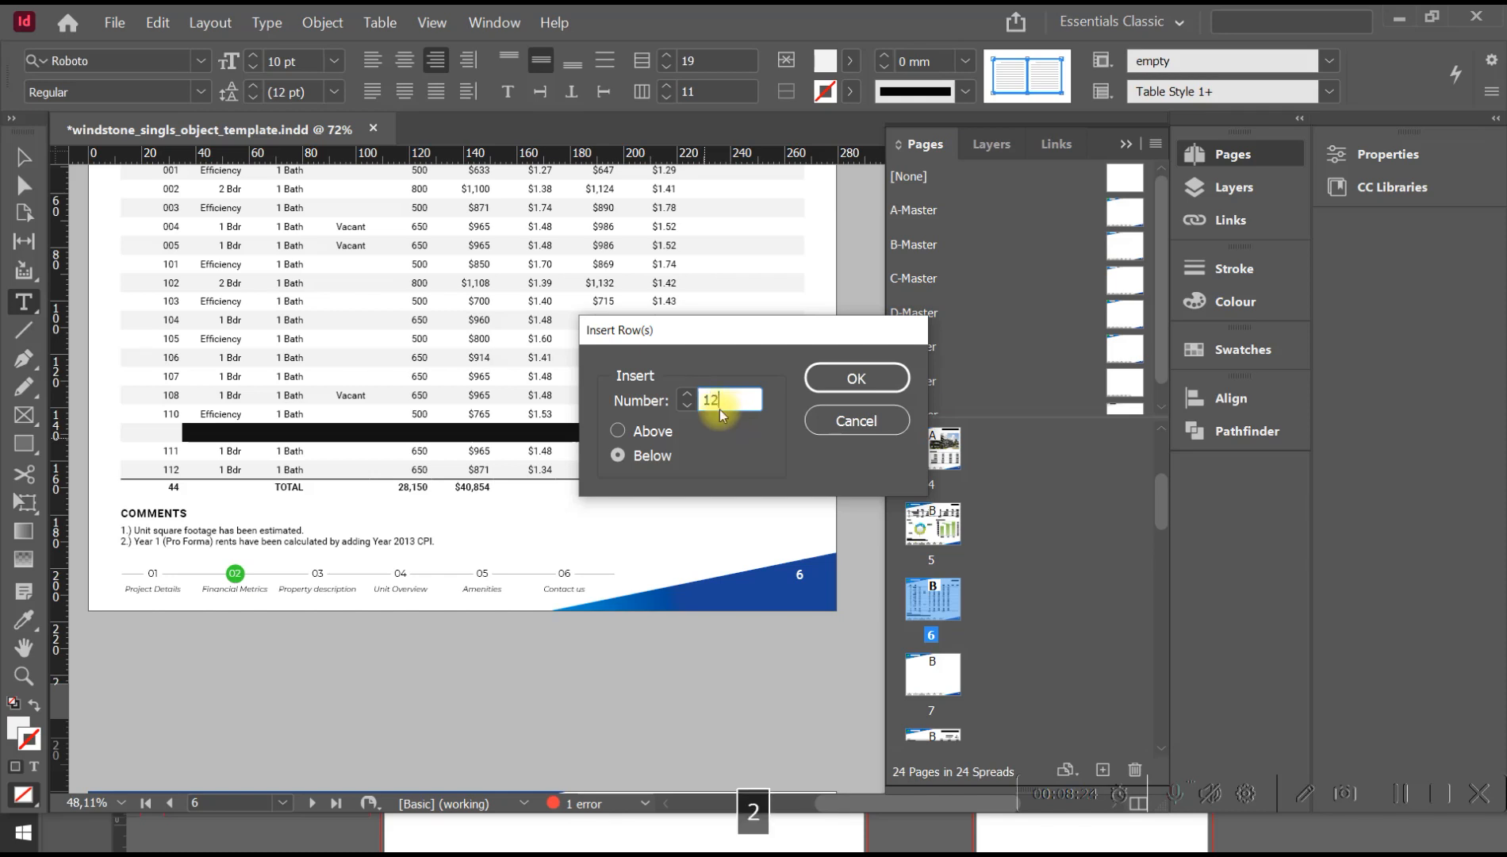
pyautogui.click(851, 381)
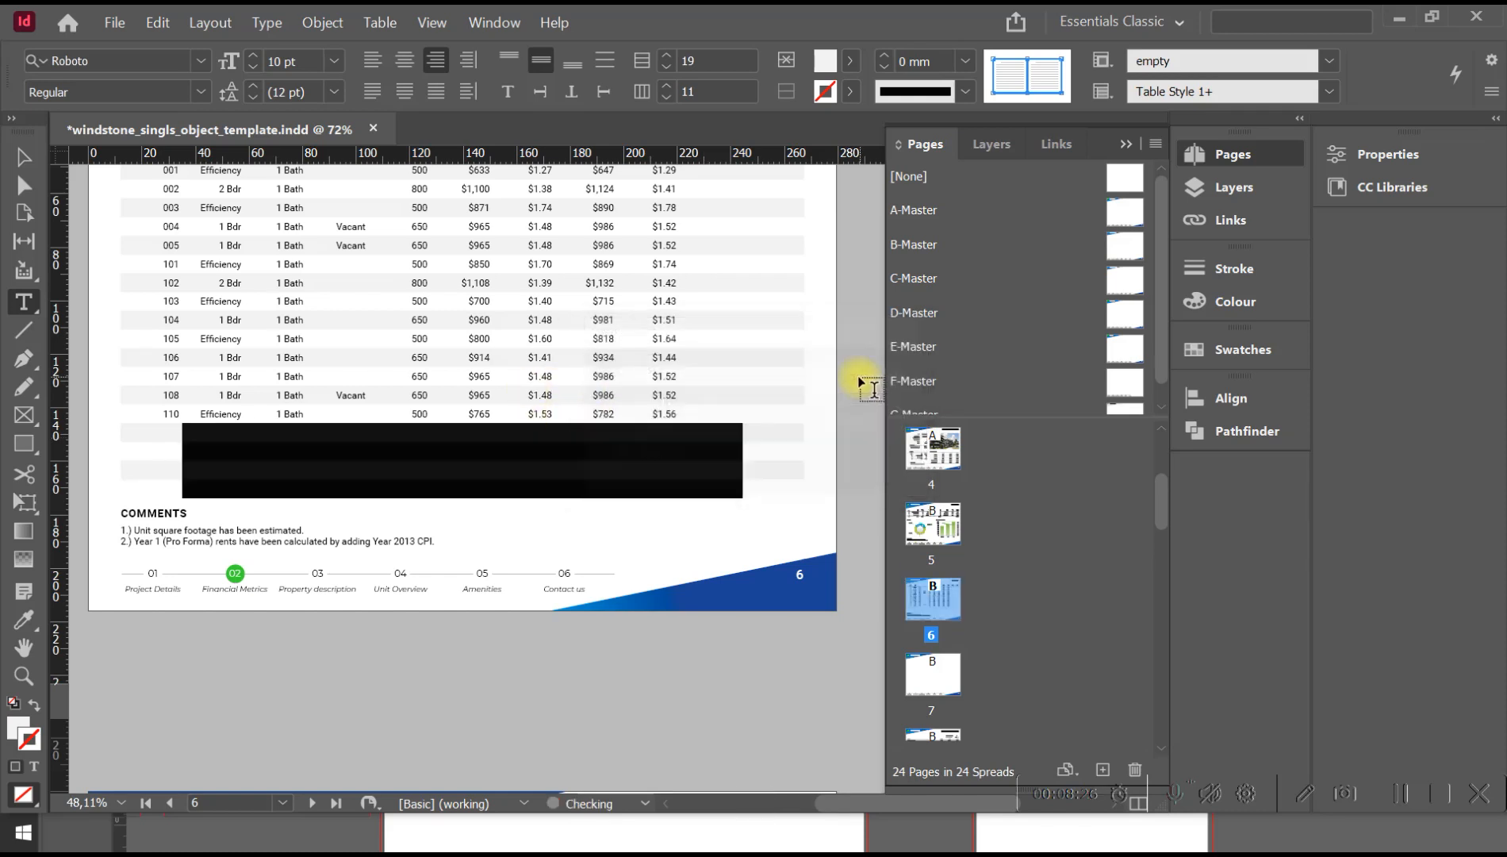
# Continue the overset Rent roll table from page 6 in a new threaded frame of 250 x 149.5 mm on page 7.
pyautogui.click(24, 157)
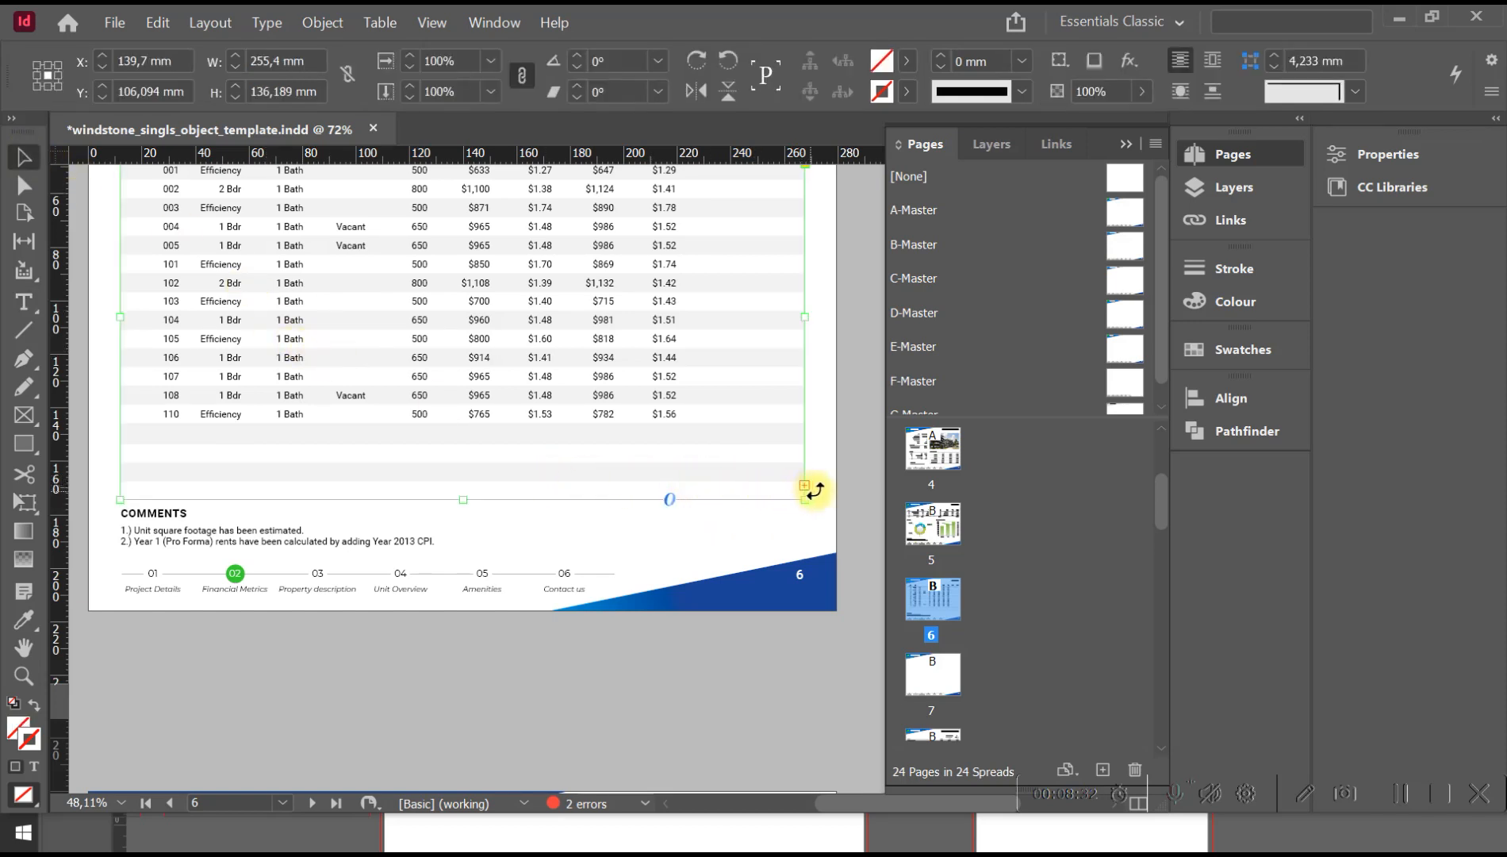
pyautogui.press('space')
pyautogui.moveTo(776, 551); pyautogui.dragTo(771, 324)
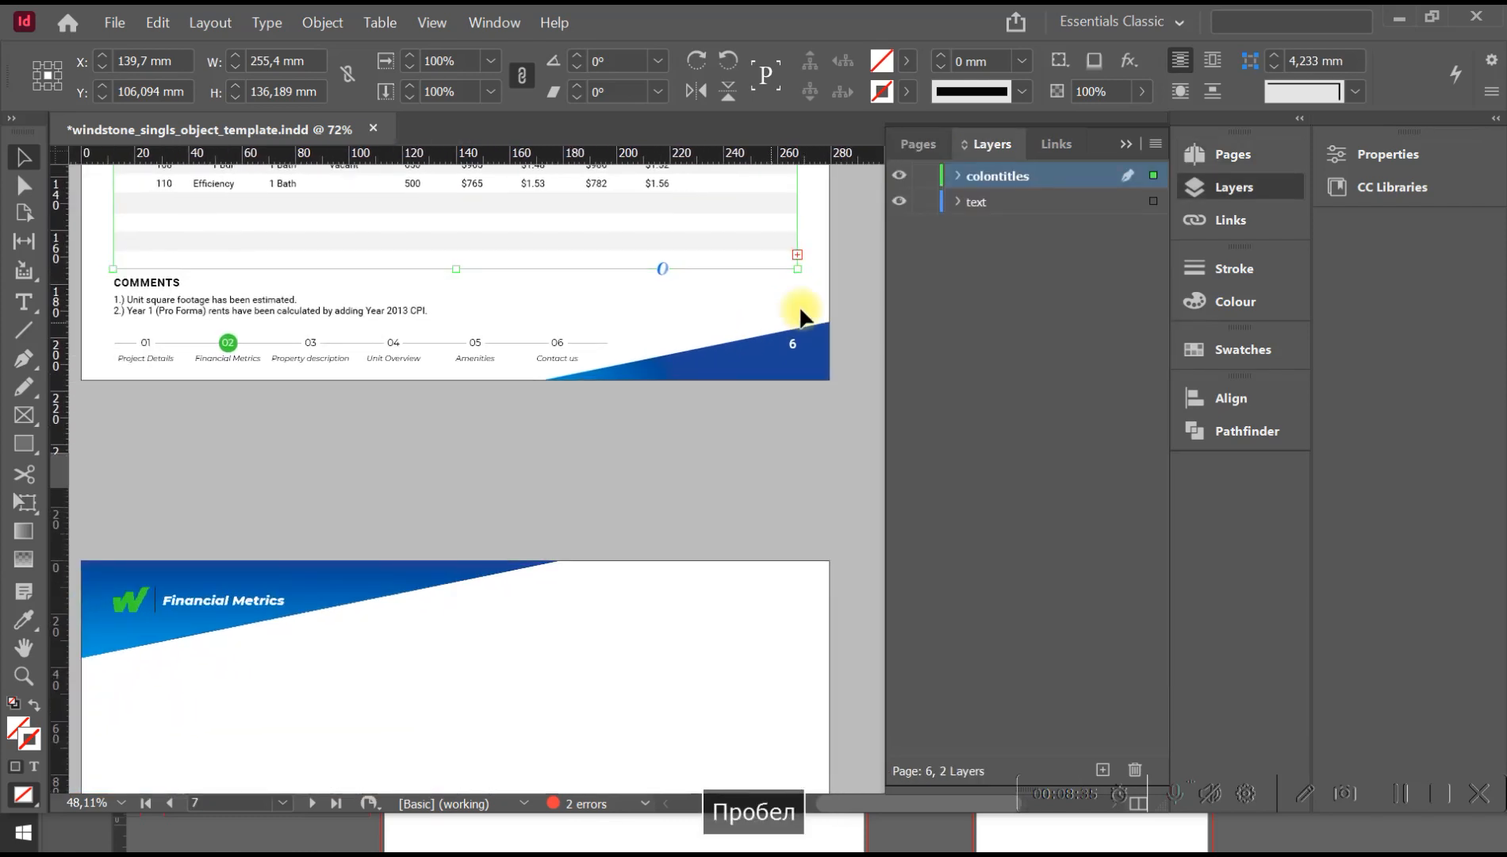
pyautogui.click(797, 255)
pyautogui.press('space')
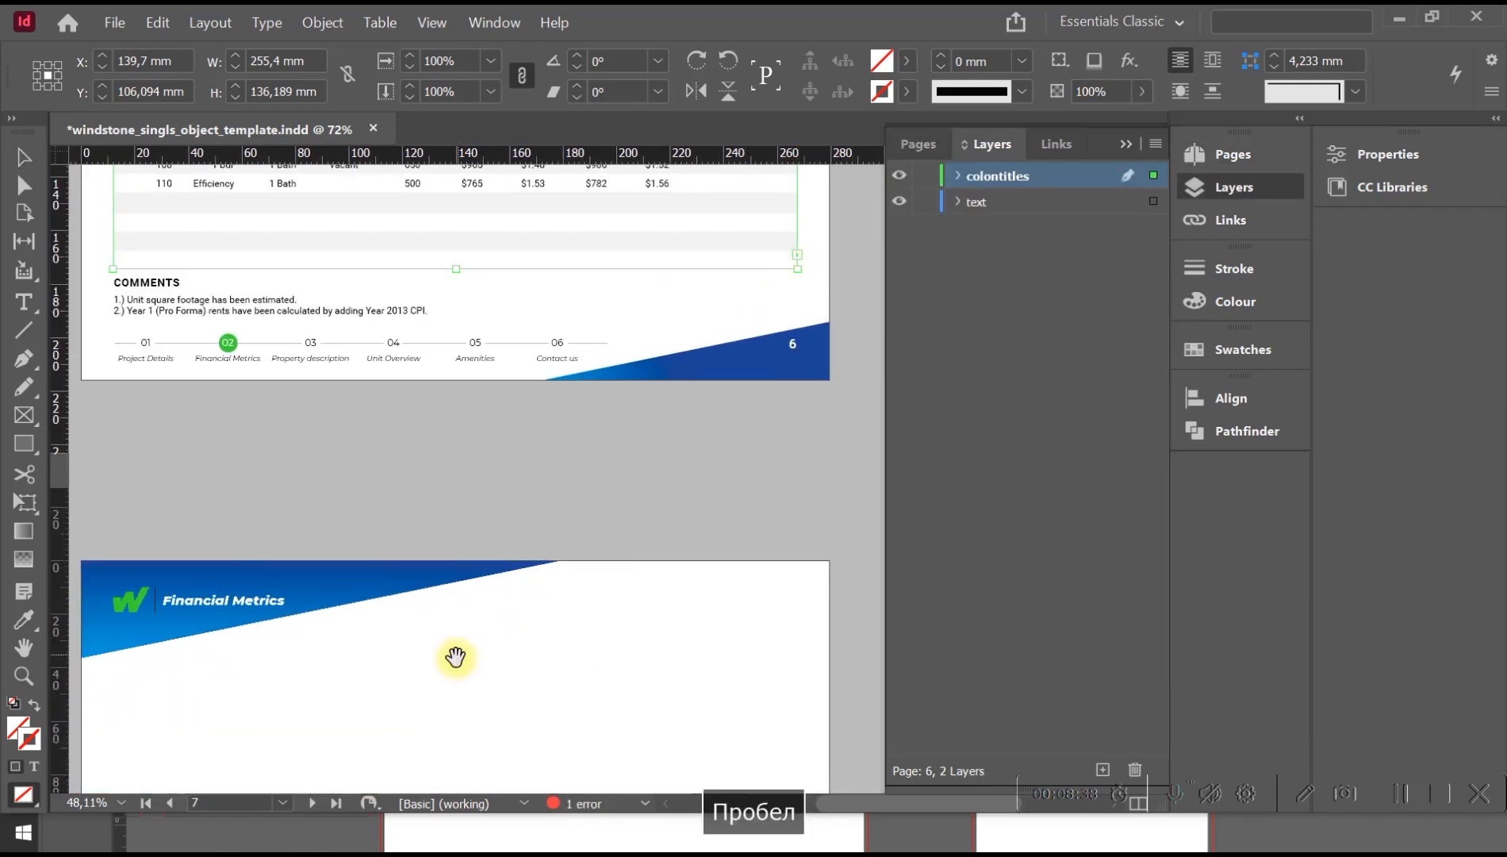
pyautogui.moveTo(455, 657); pyautogui.dragTo(518, 369)
pyautogui.moveTo(202, 348); pyautogui.dragTo(870, 744)
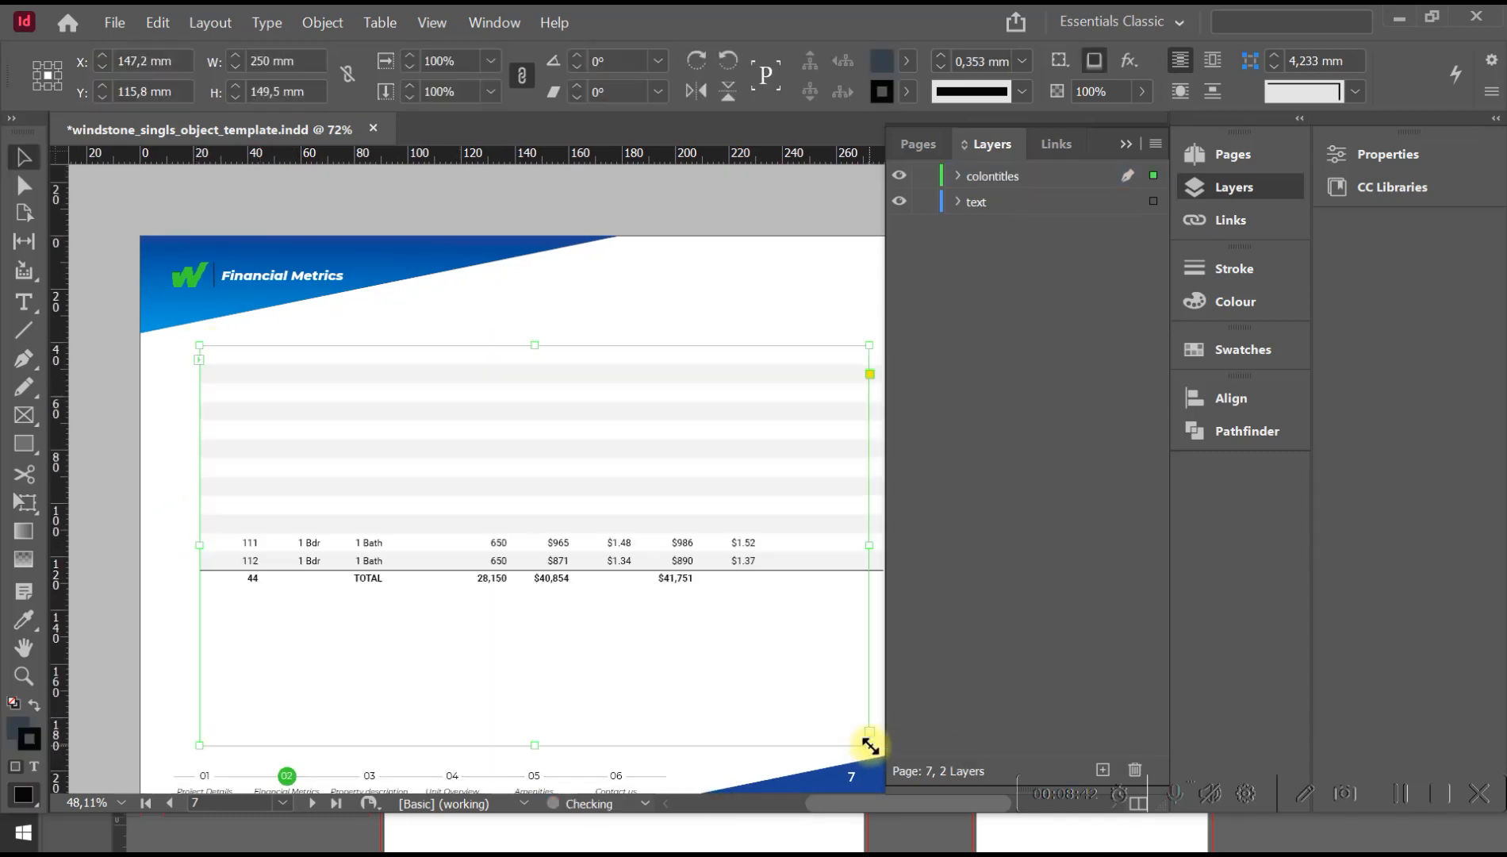
# Enter "sa" in the first cell of the third row of the continued table on page 7.
pyautogui.click(178, 428)
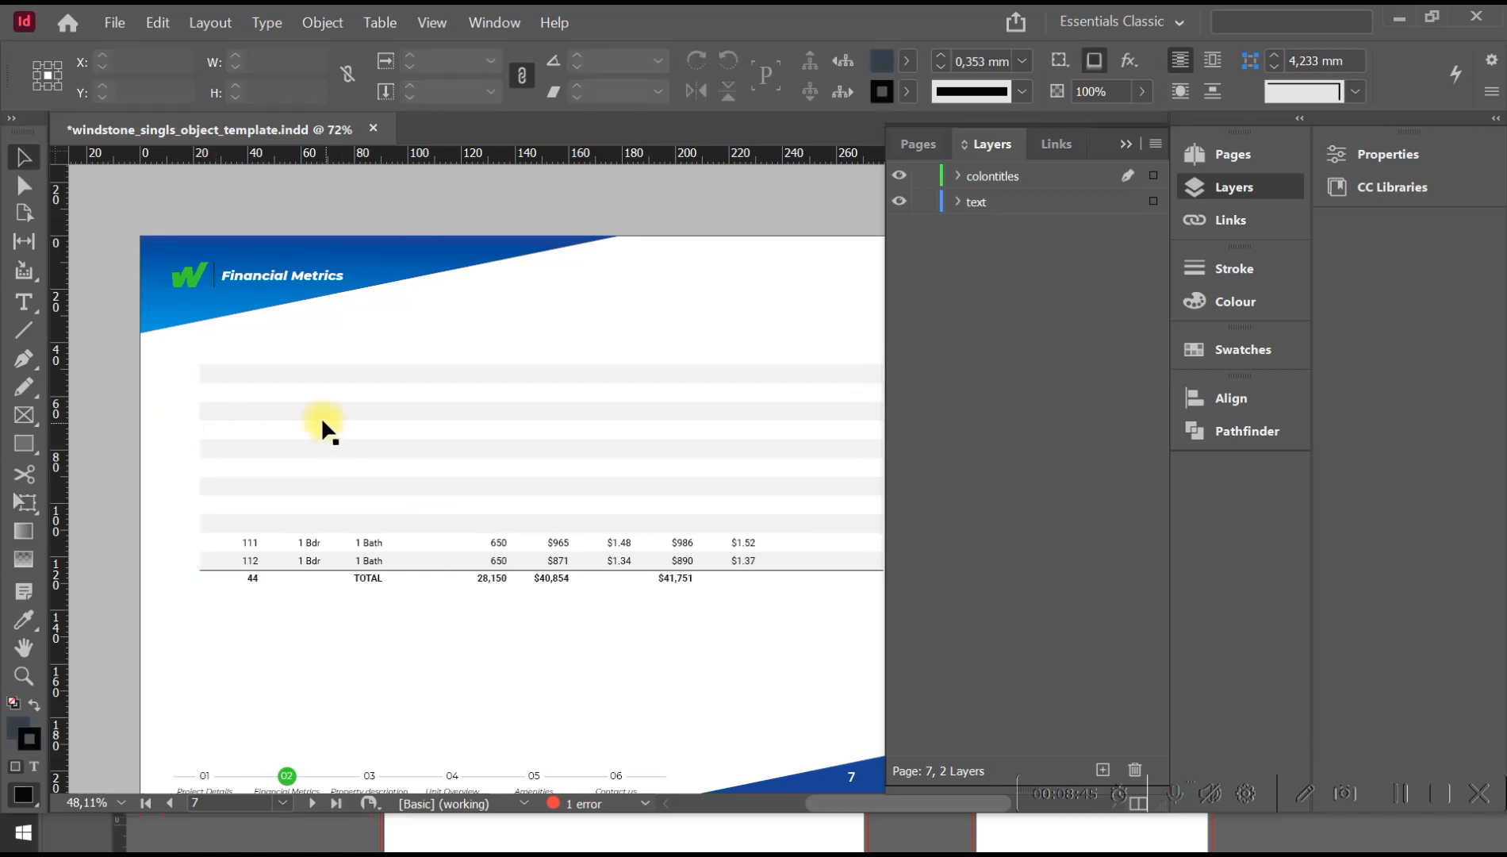
pyautogui.doubleClick(254, 394)
pyautogui.write('sa')
pyautogui.moveTo(282, 394); pyautogui.dragTo(392, 413)
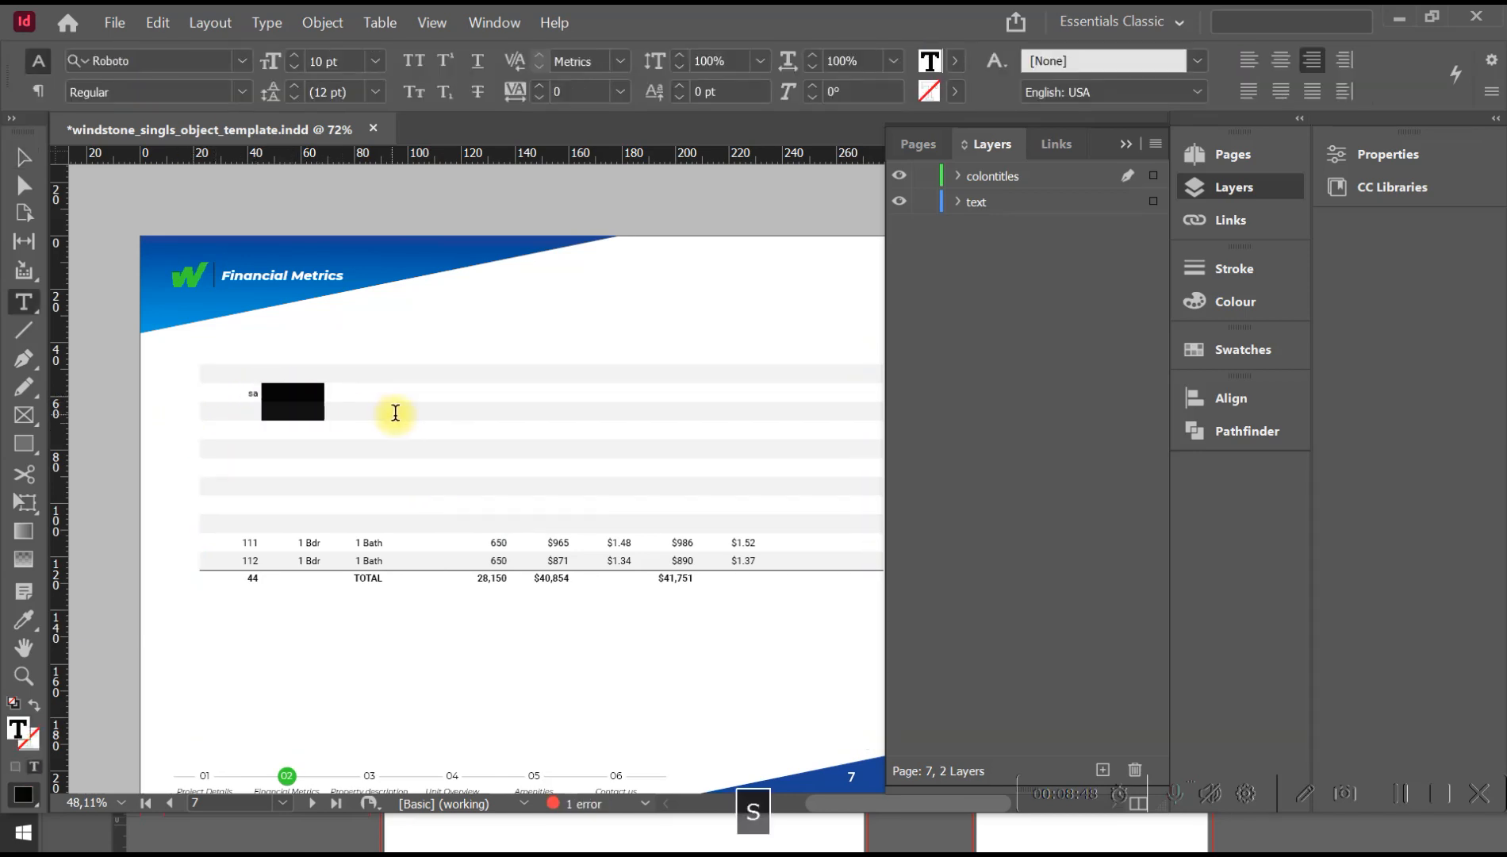
pyautogui.click(379, 387)
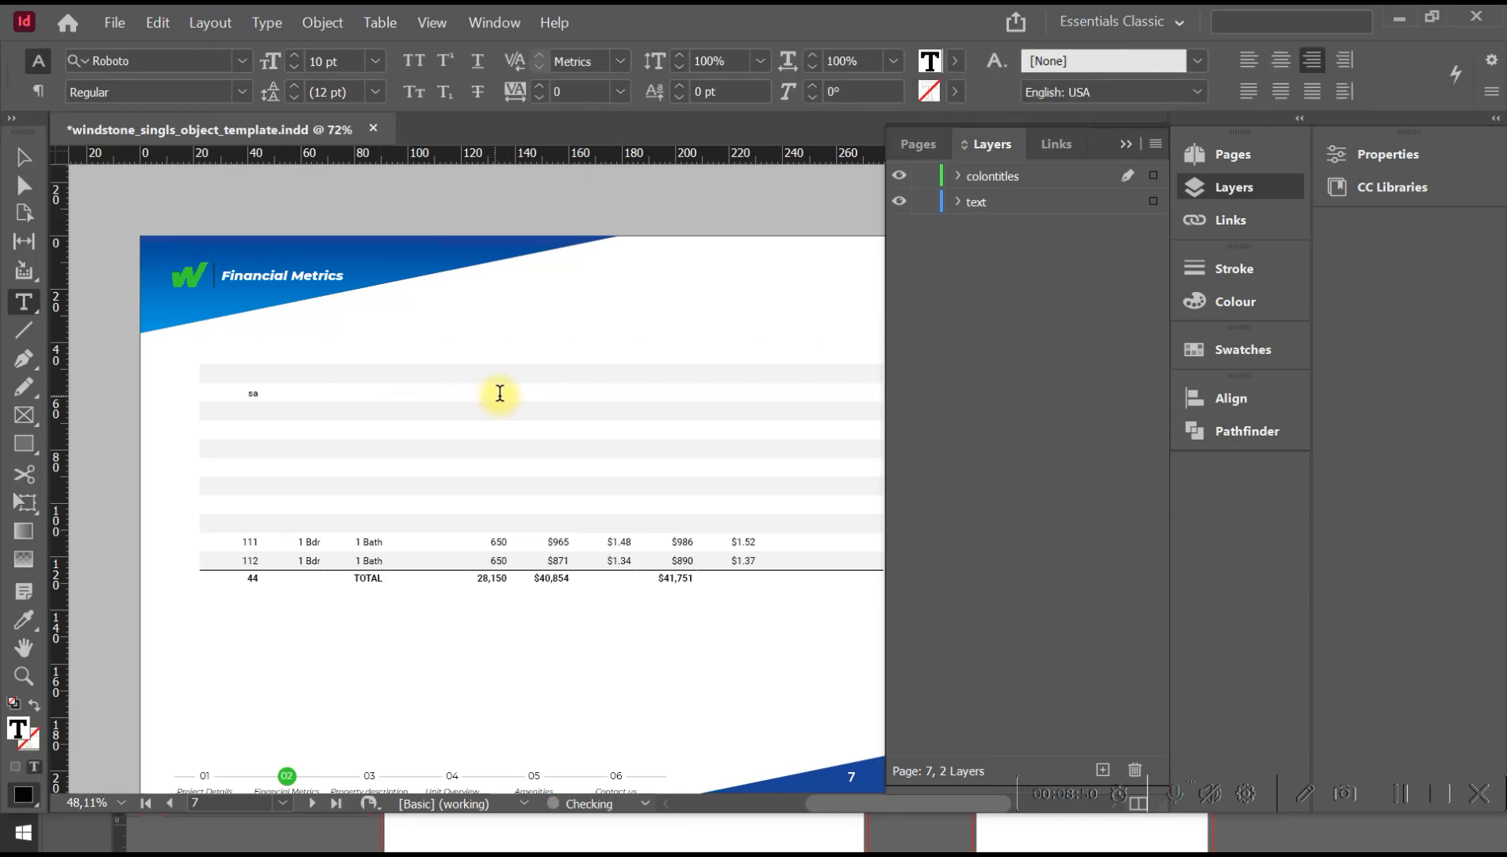
pyautogui.press('Escape')
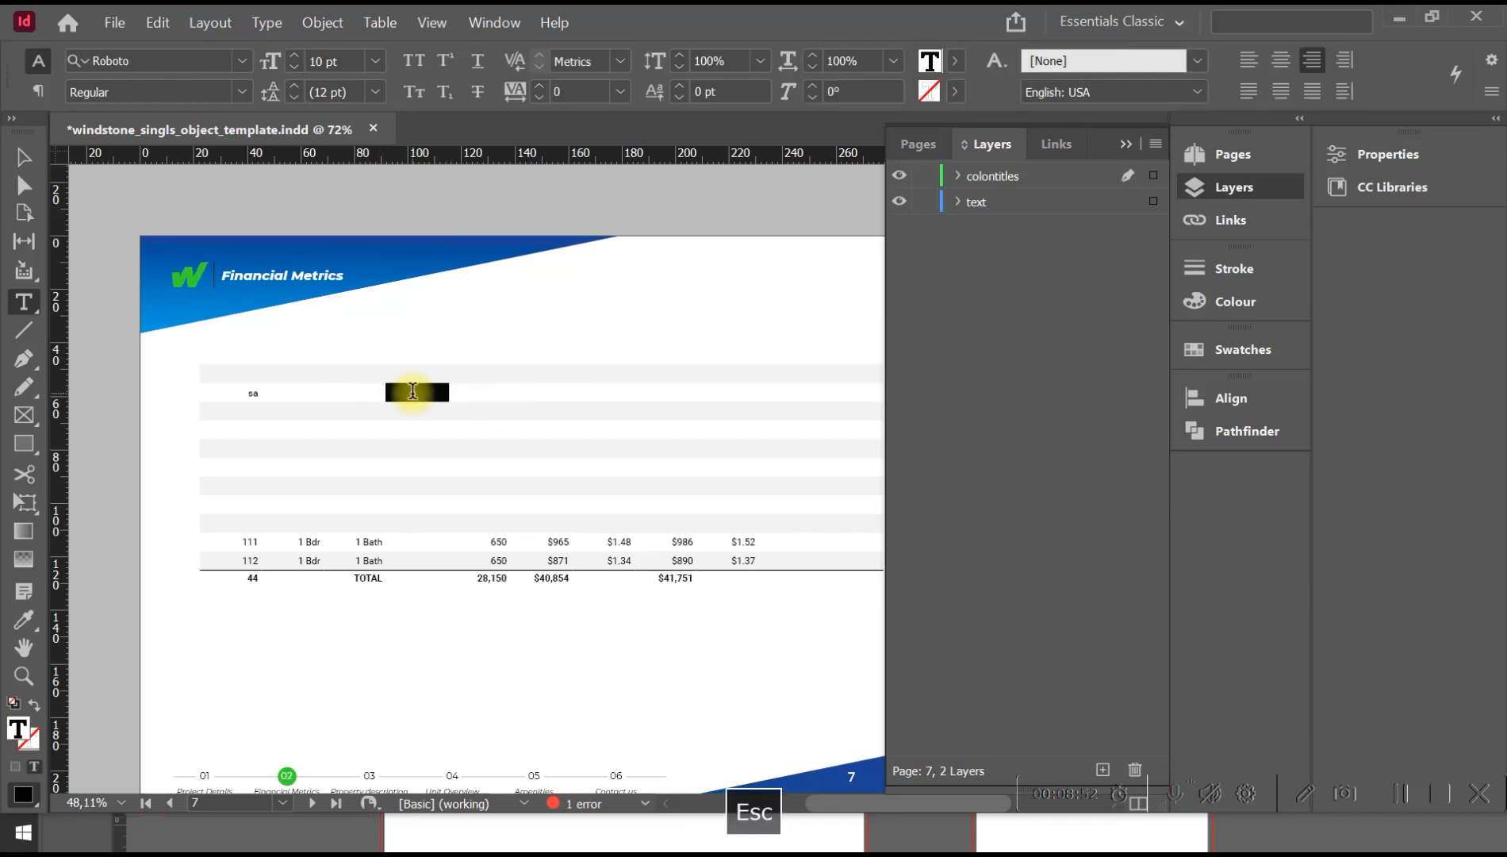
pyautogui.moveTo(170, 379); pyautogui.dragTo(170, 379)
# Display the guides and move the table frame on page 7 so its left edge meets the left margin.
pyautogui.click(24, 155)
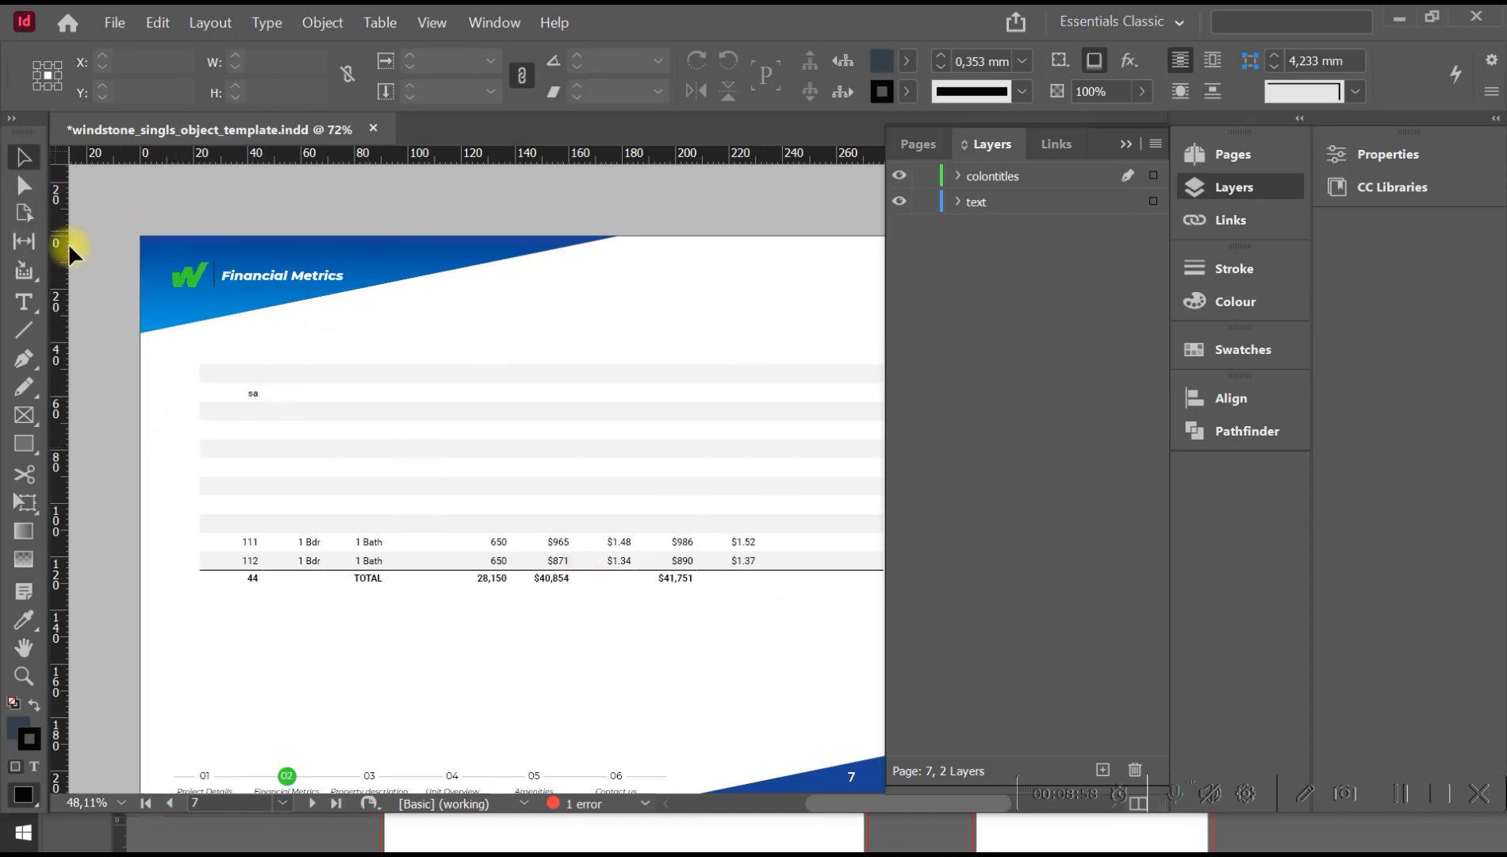
pyautogui.press('w')
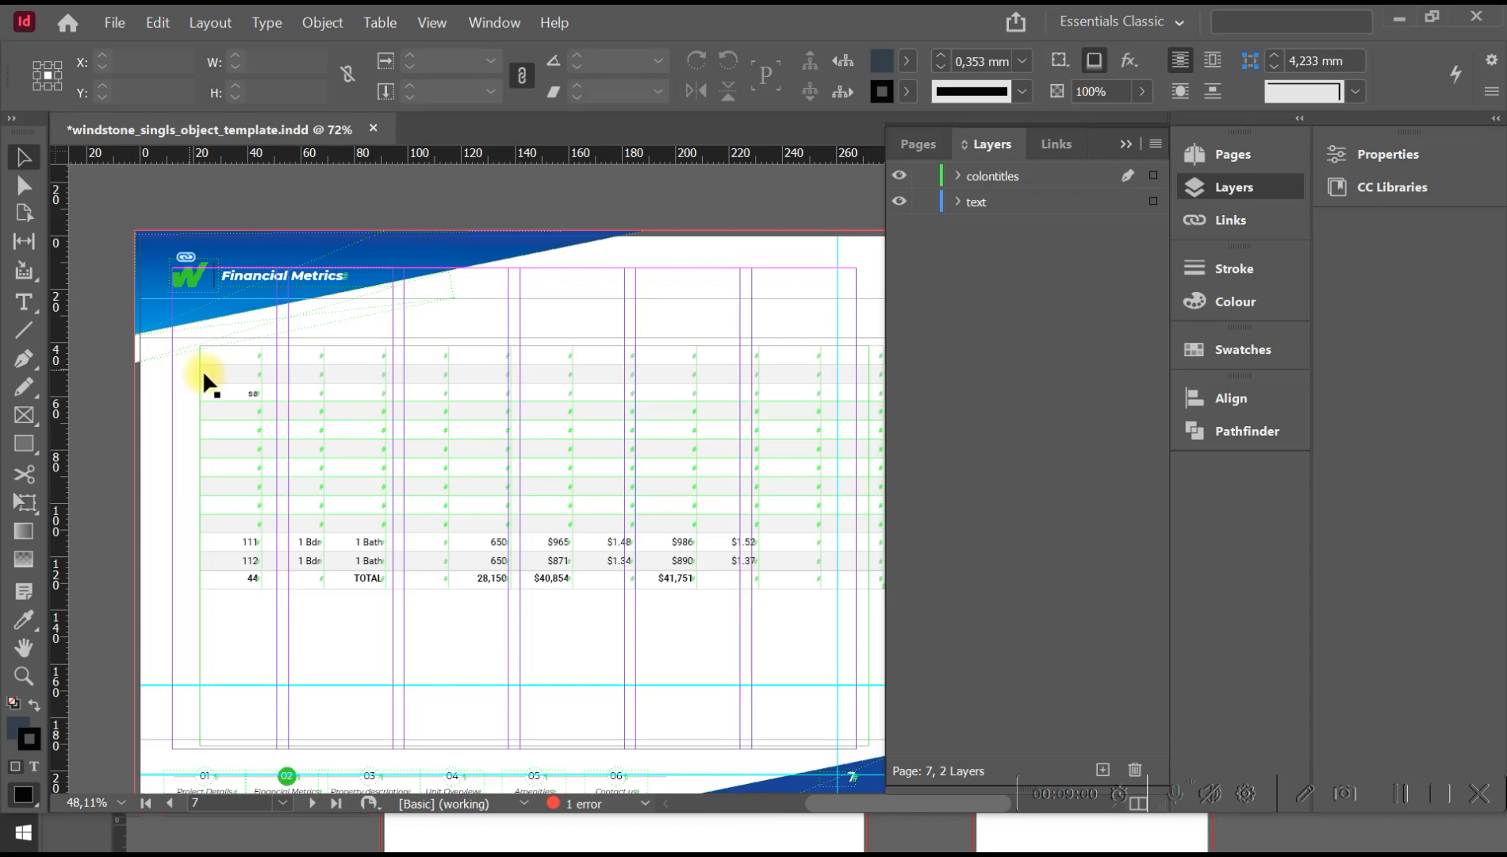
pyautogui.doubleClick(246, 378)
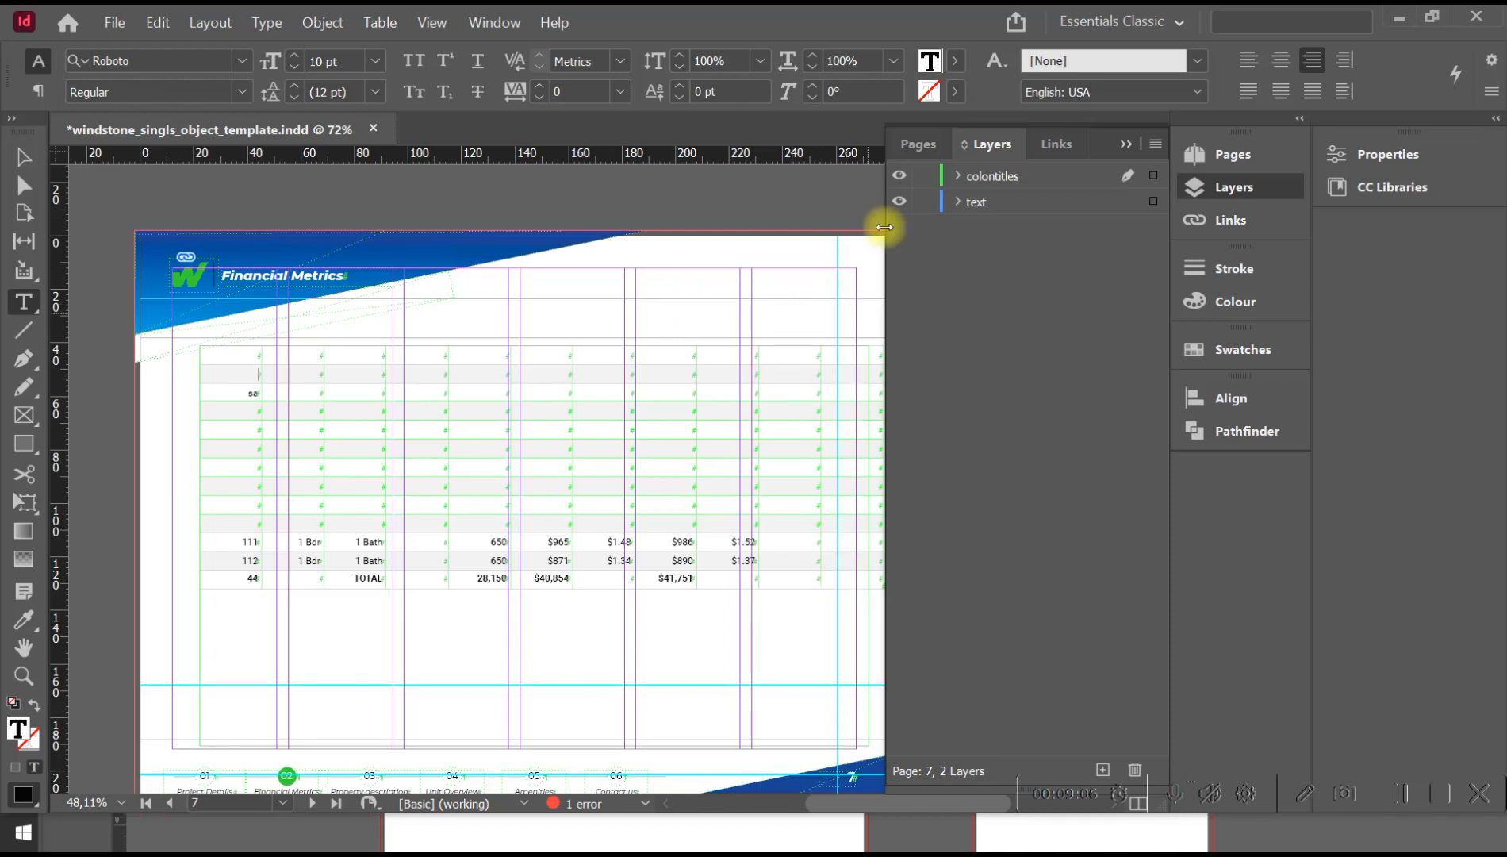
pyautogui.click(1126, 144)
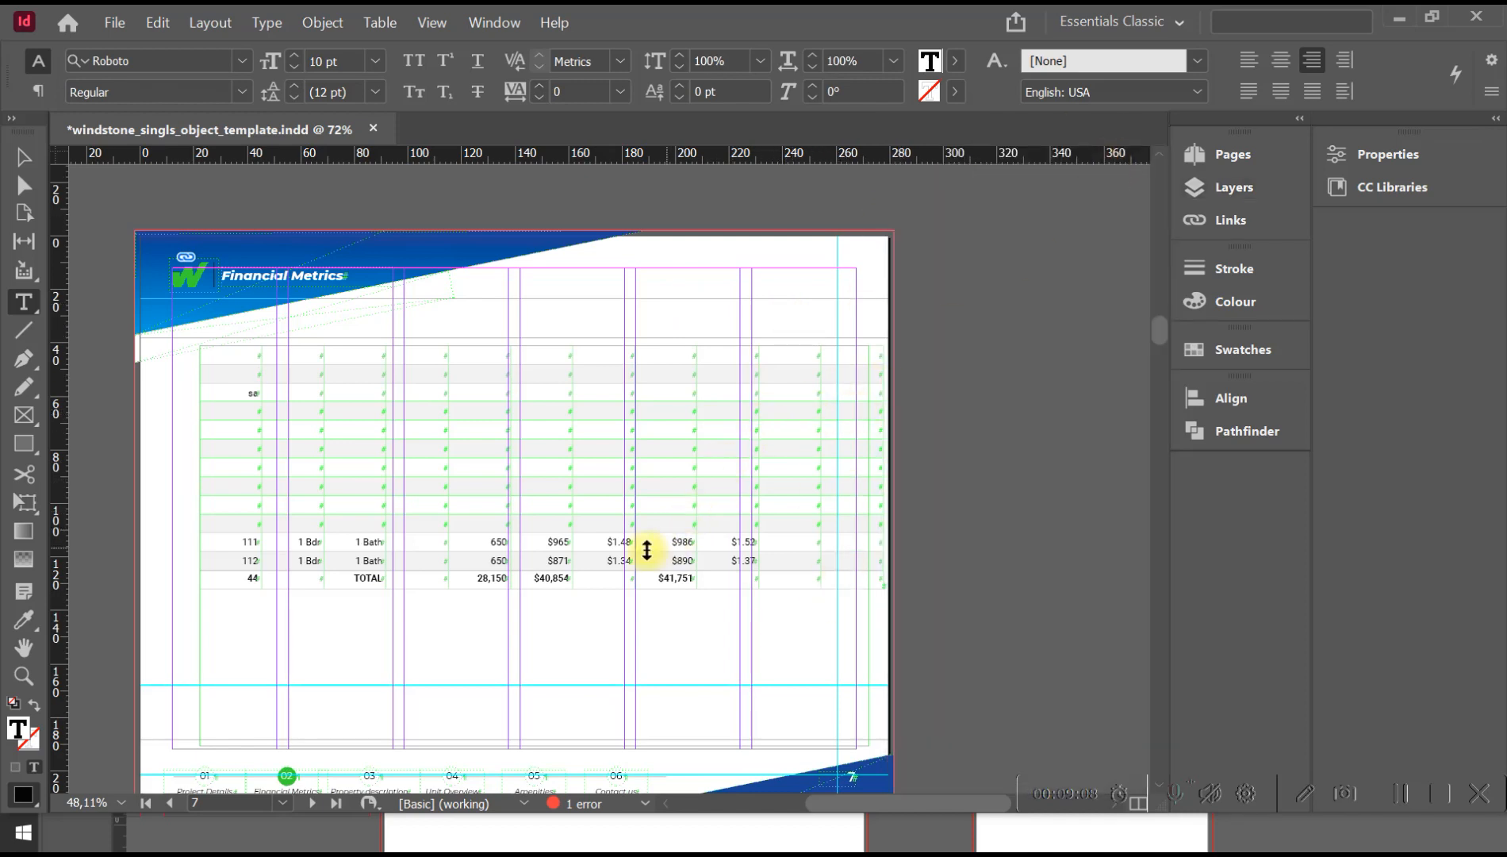
pyautogui.click(24, 157)
pyautogui.moveTo(701, 428); pyautogui.dragTo(749, 430)
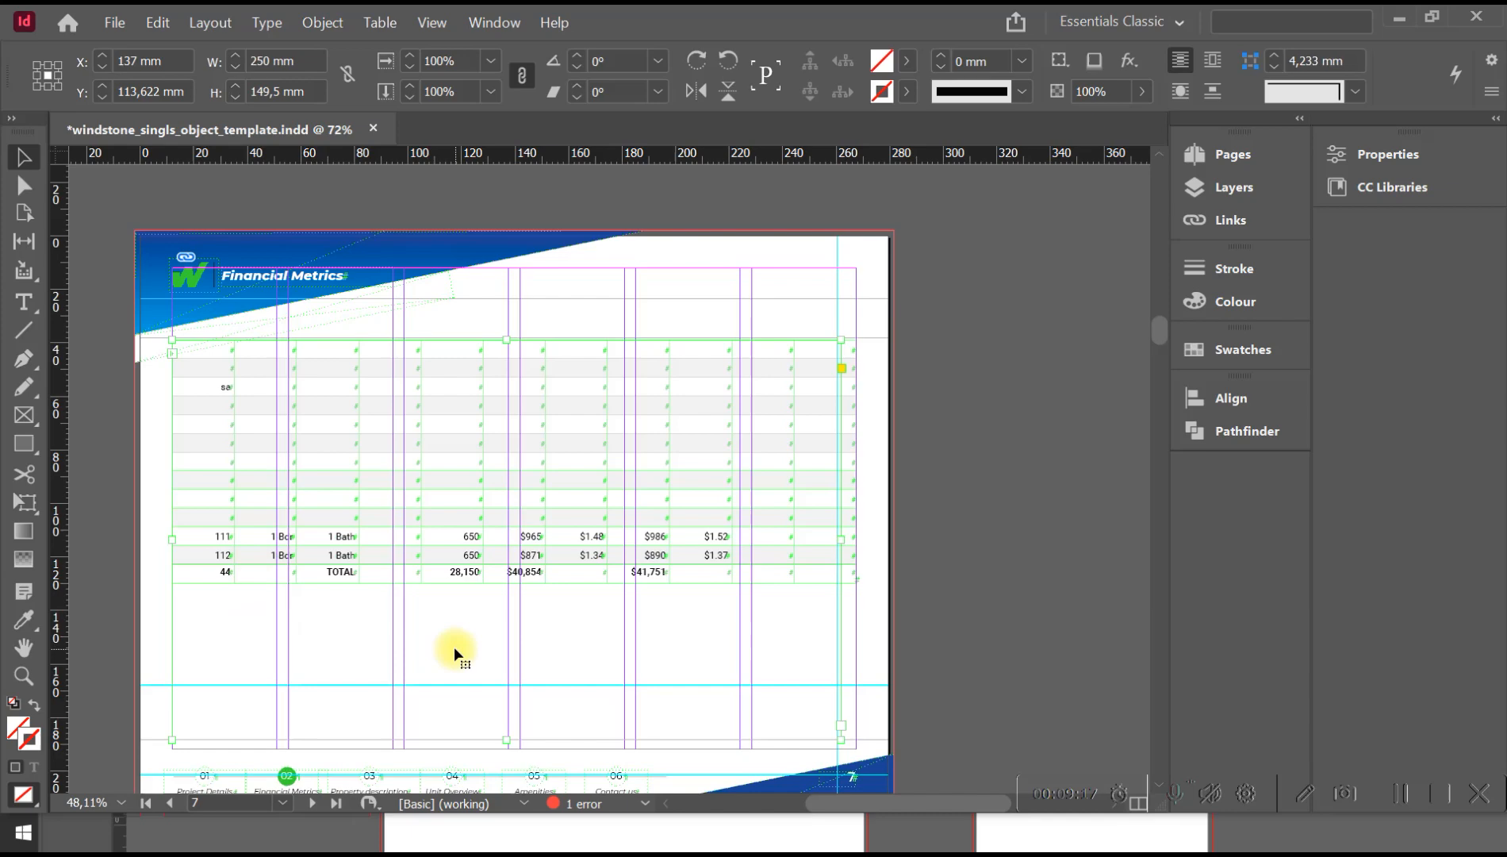
# Switch repeatedly between Preview and Normal screen mode to examine the table on page 7 against the guides and margins.
pyautogui.moveTo(498, 668); pyautogui.dragTo(525, 591)
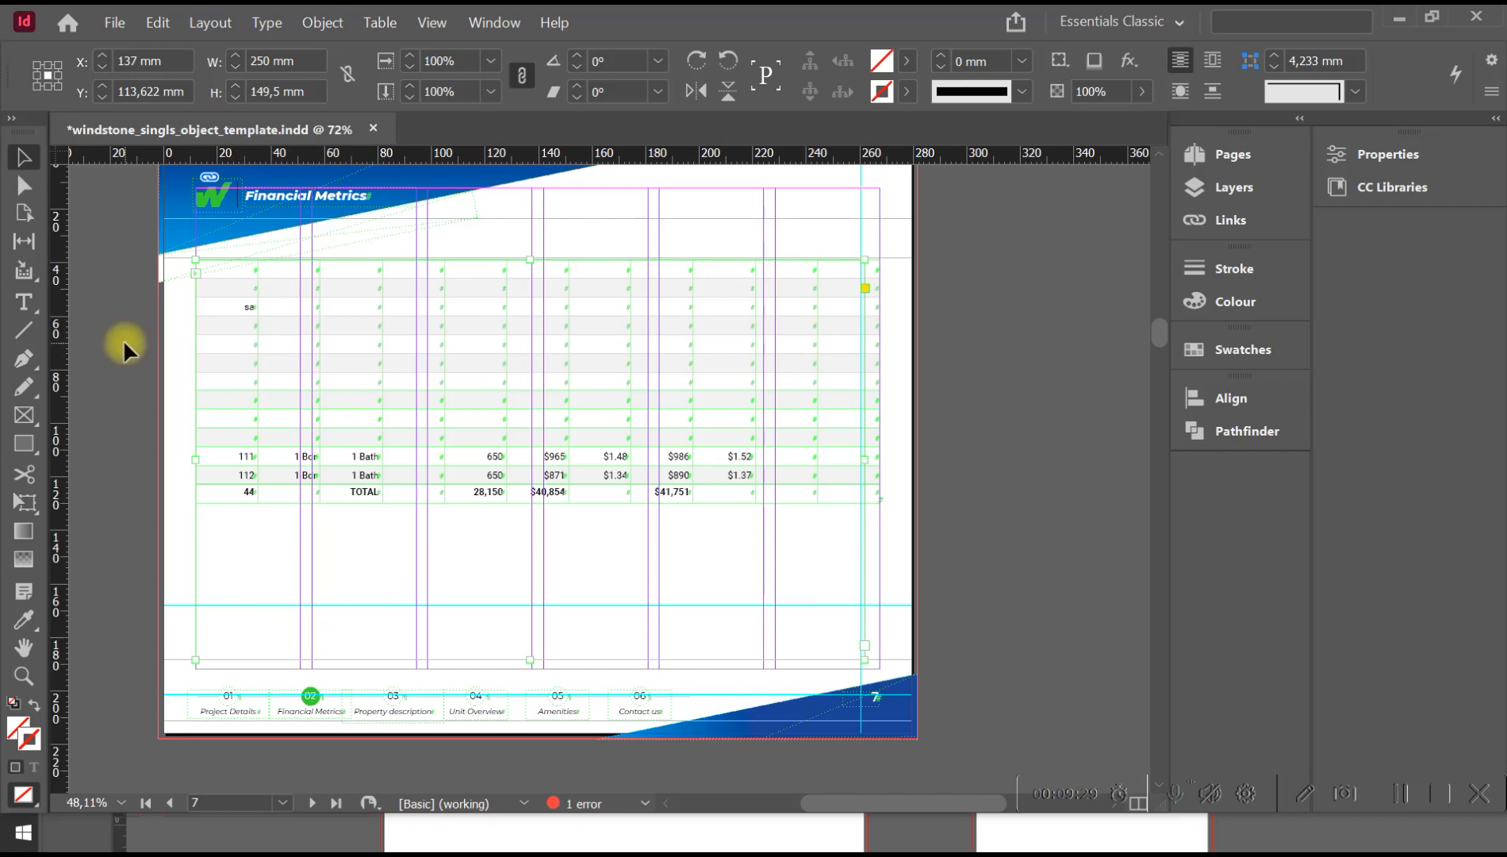
pyautogui.press('w')
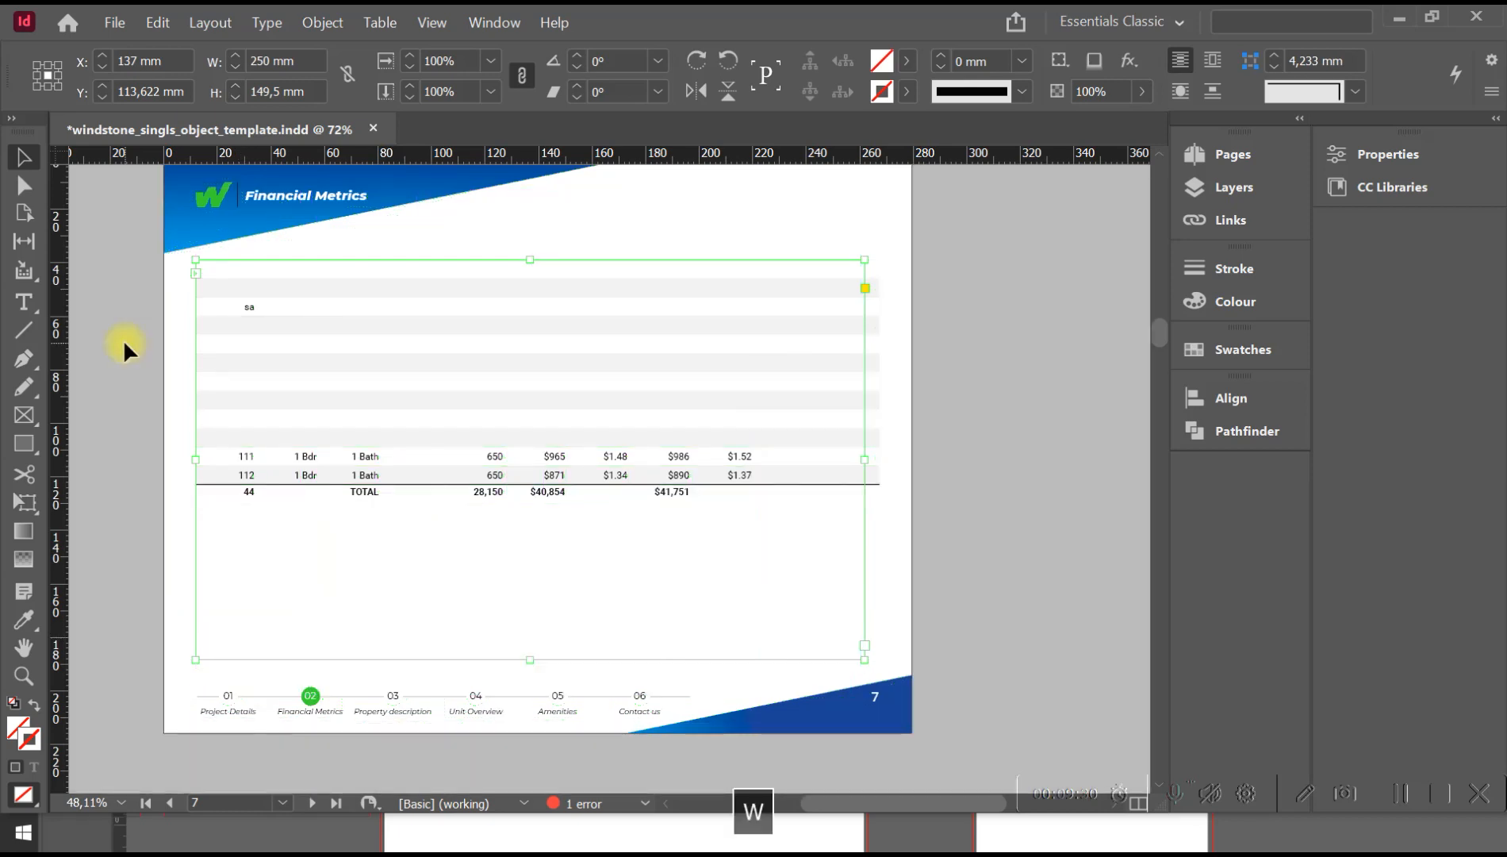
pyautogui.press('w')
pyautogui.press('w')
pyautogui.press('w')
pyautogui.press('w')
pyautogui.press('w')
pyautogui.press('w')
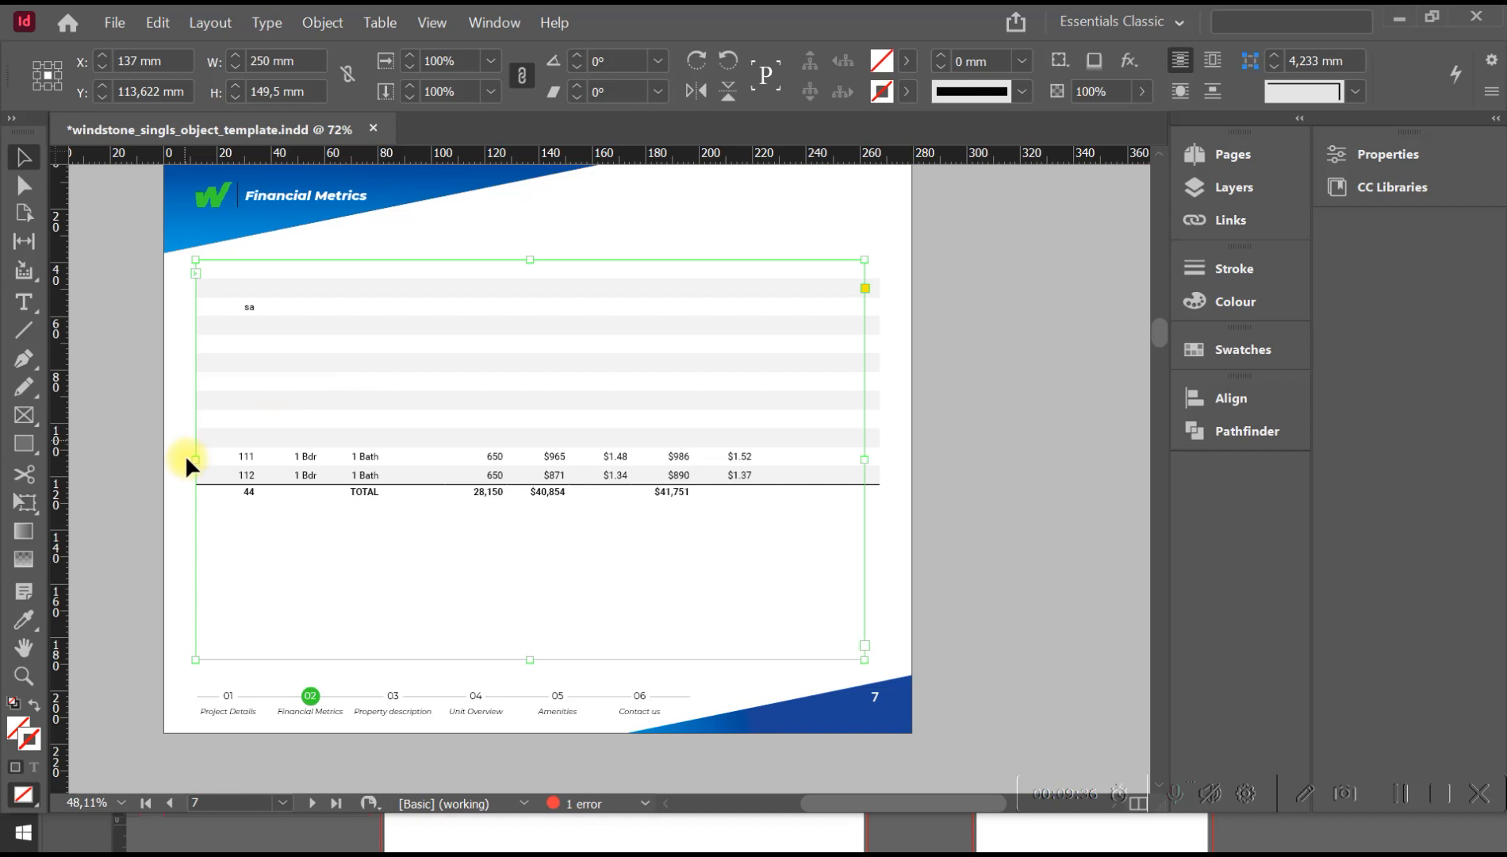
pyautogui.press('w')
pyautogui.press('w')
pyautogui.press('w')
pyautogui.press('w')
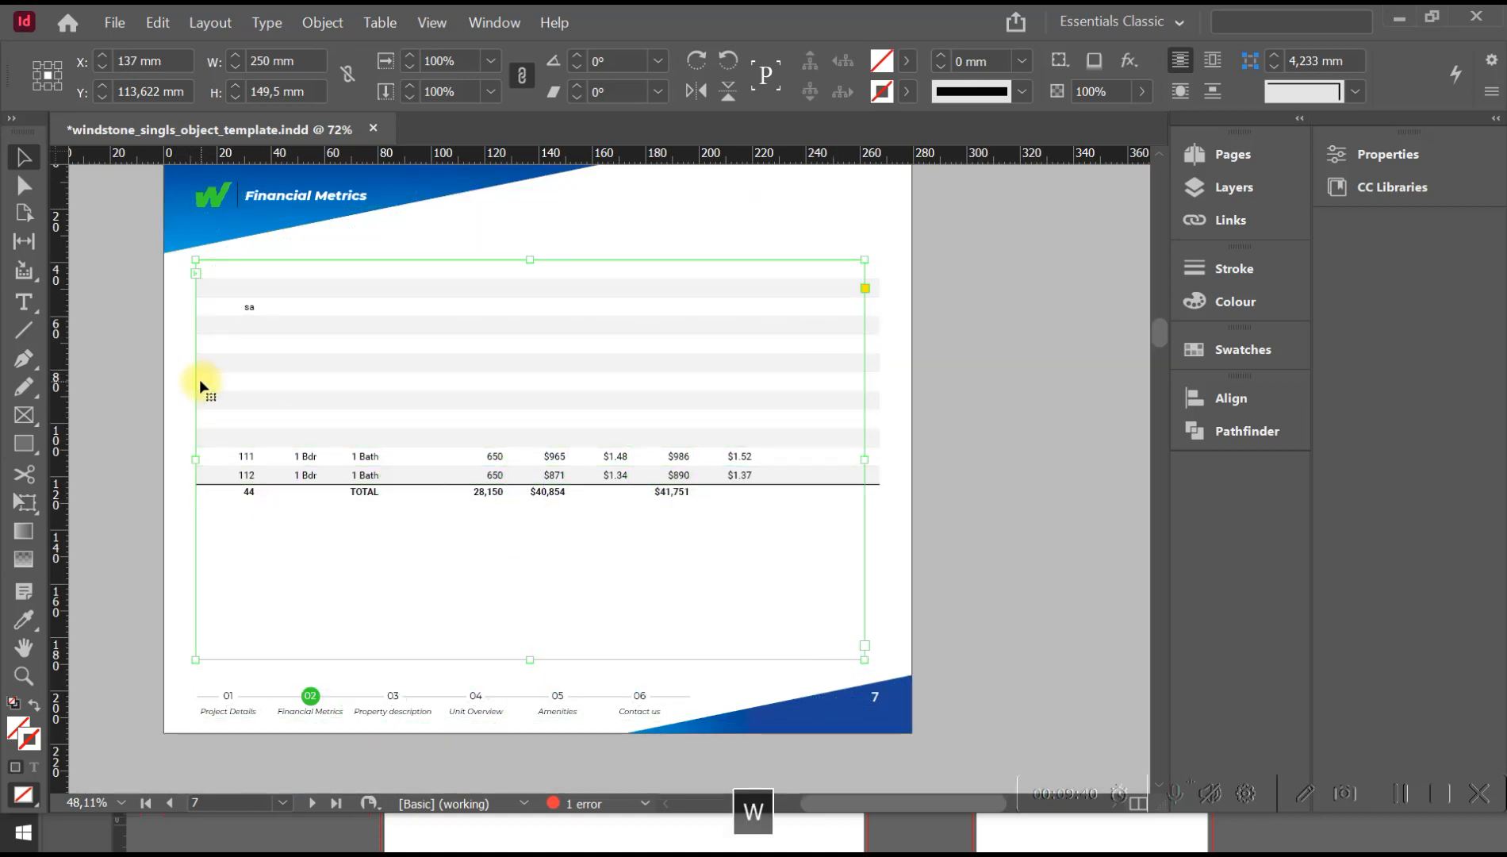
pyautogui.press('w')
pyautogui.press('w')
pyautogui.click(91, 315)
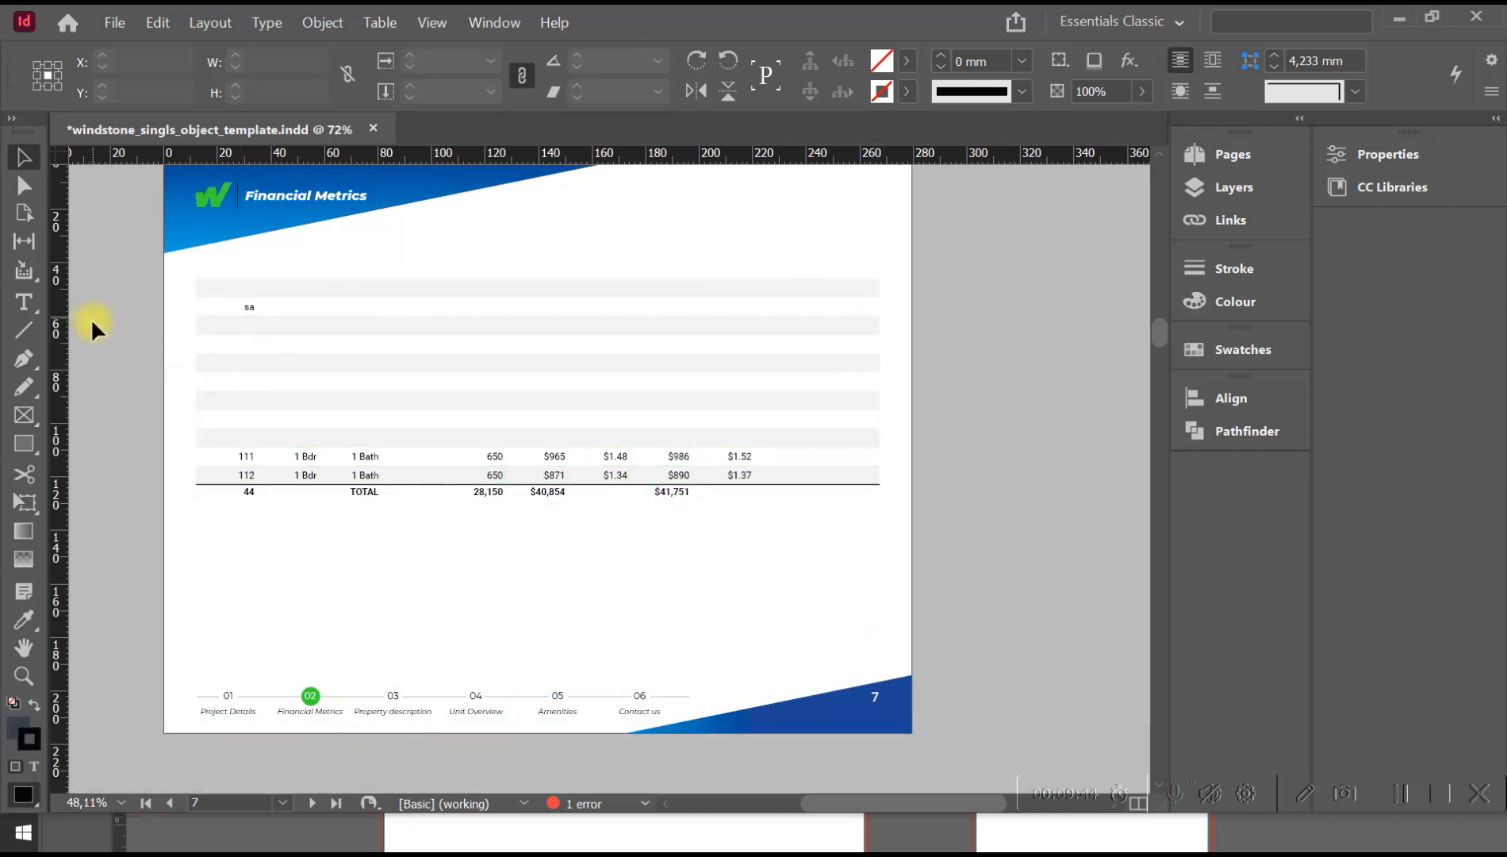
pyautogui.press('w')
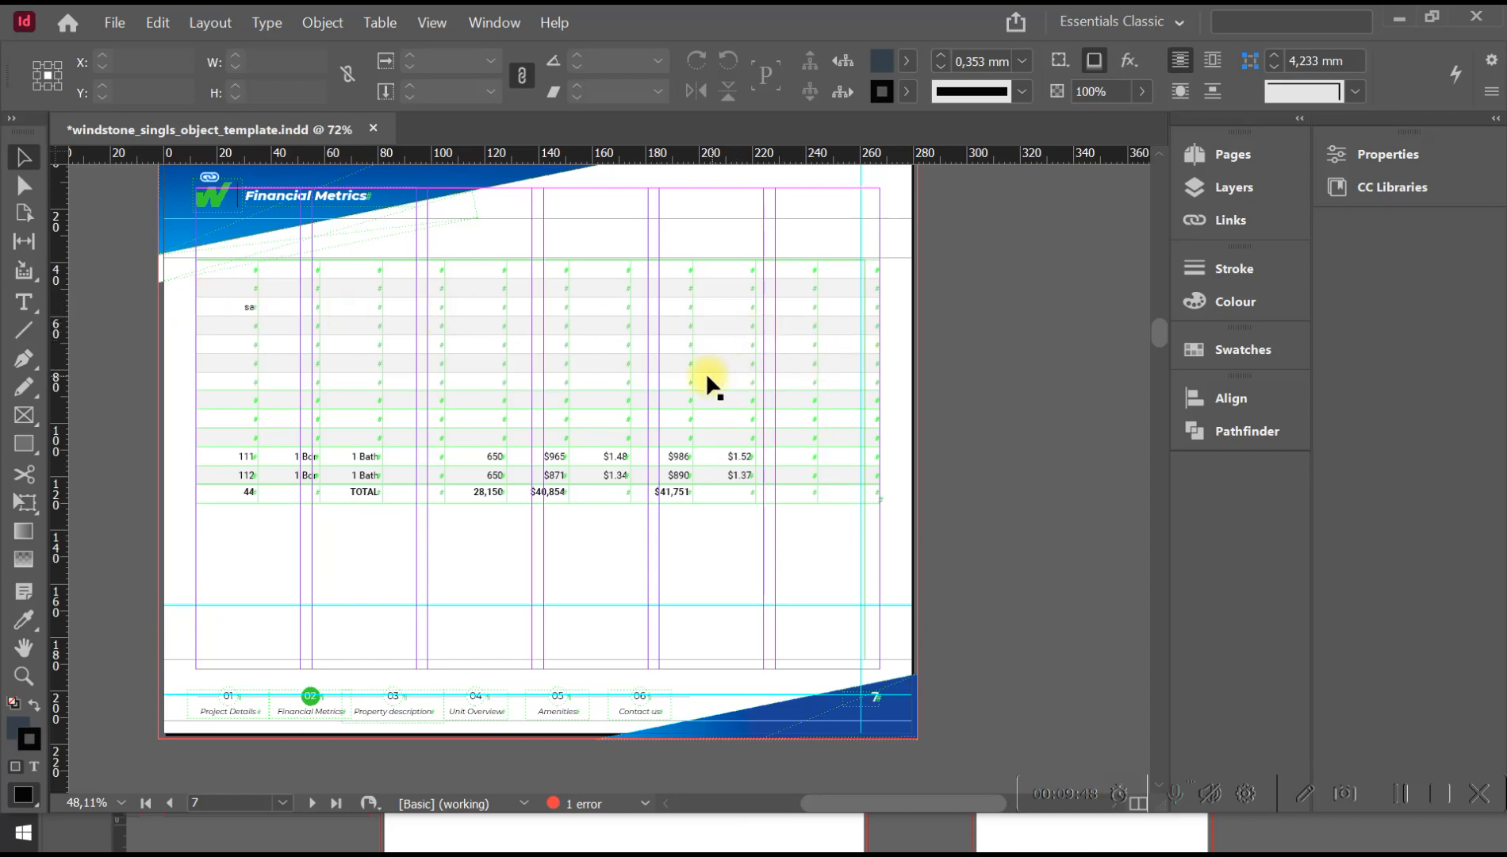
# Undo the page insertion and all row edits in the Rent roll table on page 6, and return to Preview mode.
pyautogui.press('space')
pyautogui.moveTo(427, 286); pyautogui.dragTo(513, 553)
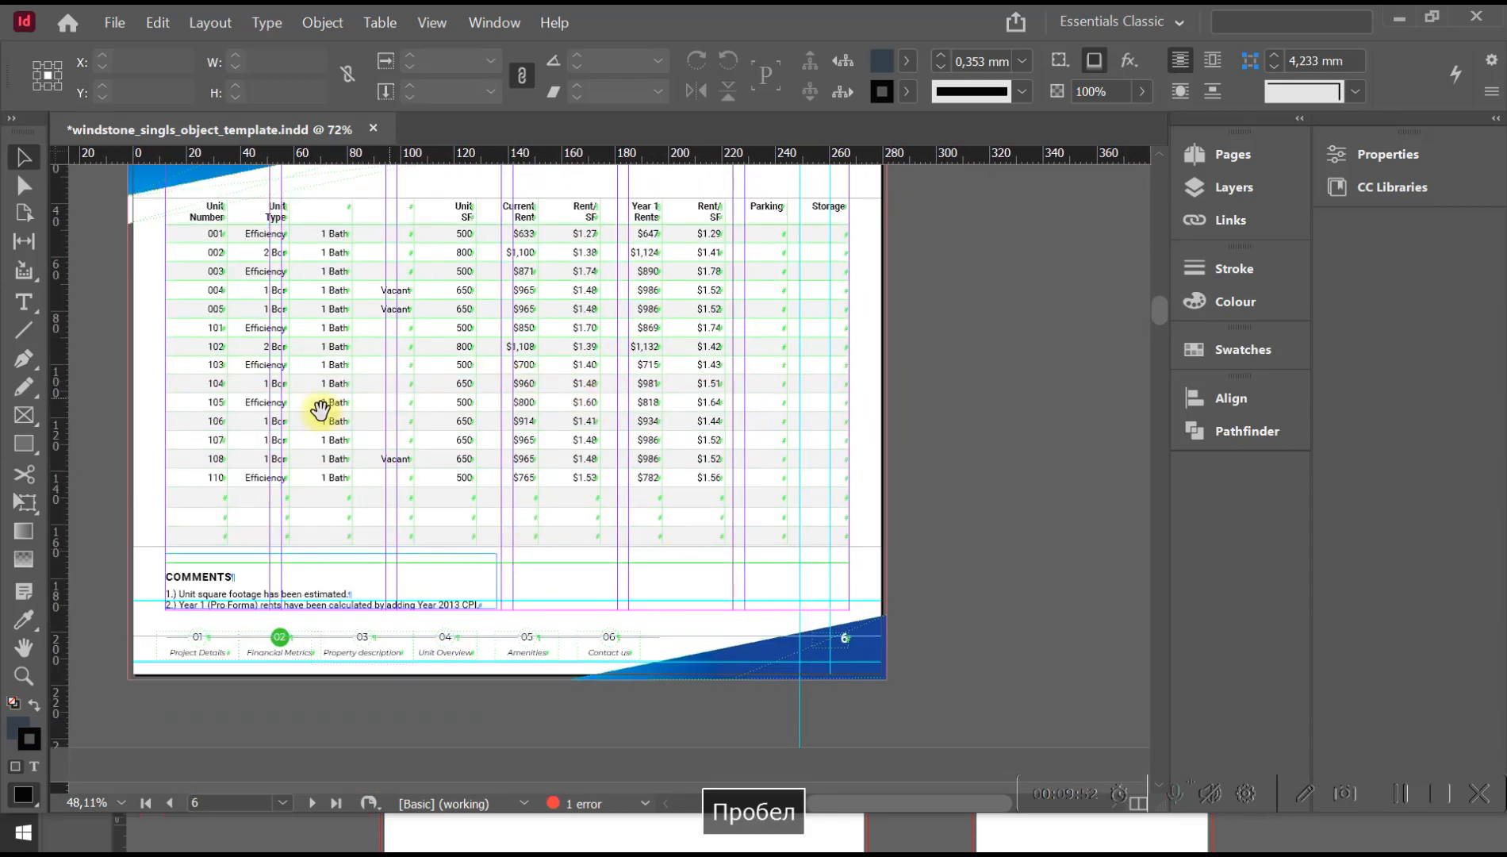
pyautogui.hotkey('ctrl', 'z')
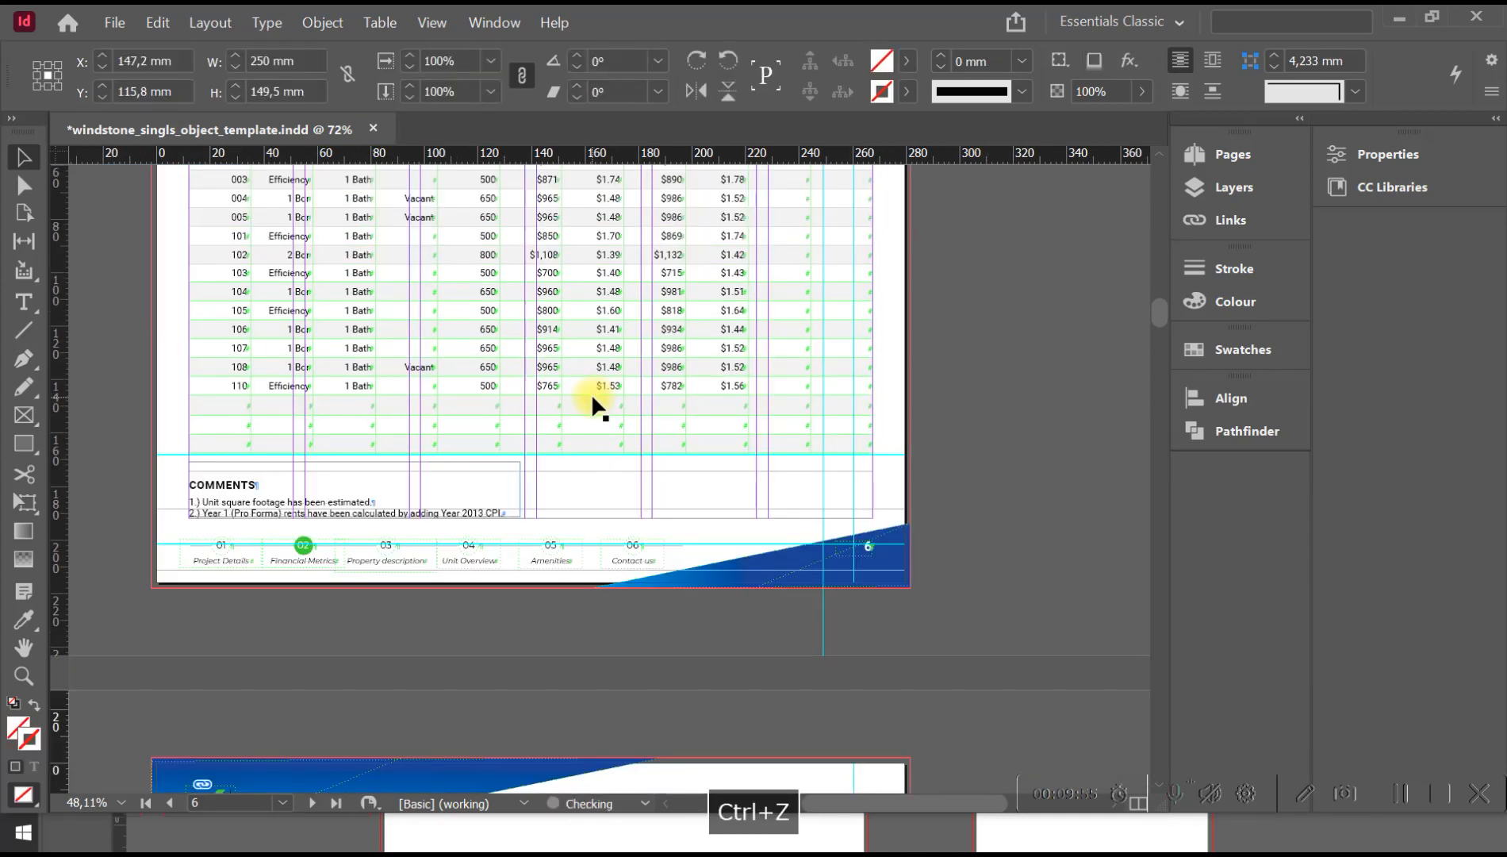
pyautogui.hotkey('ctrl', 'z')
pyautogui.hotkey('ctrl', 'z')
pyautogui.hotkey('ctrl', 'z')
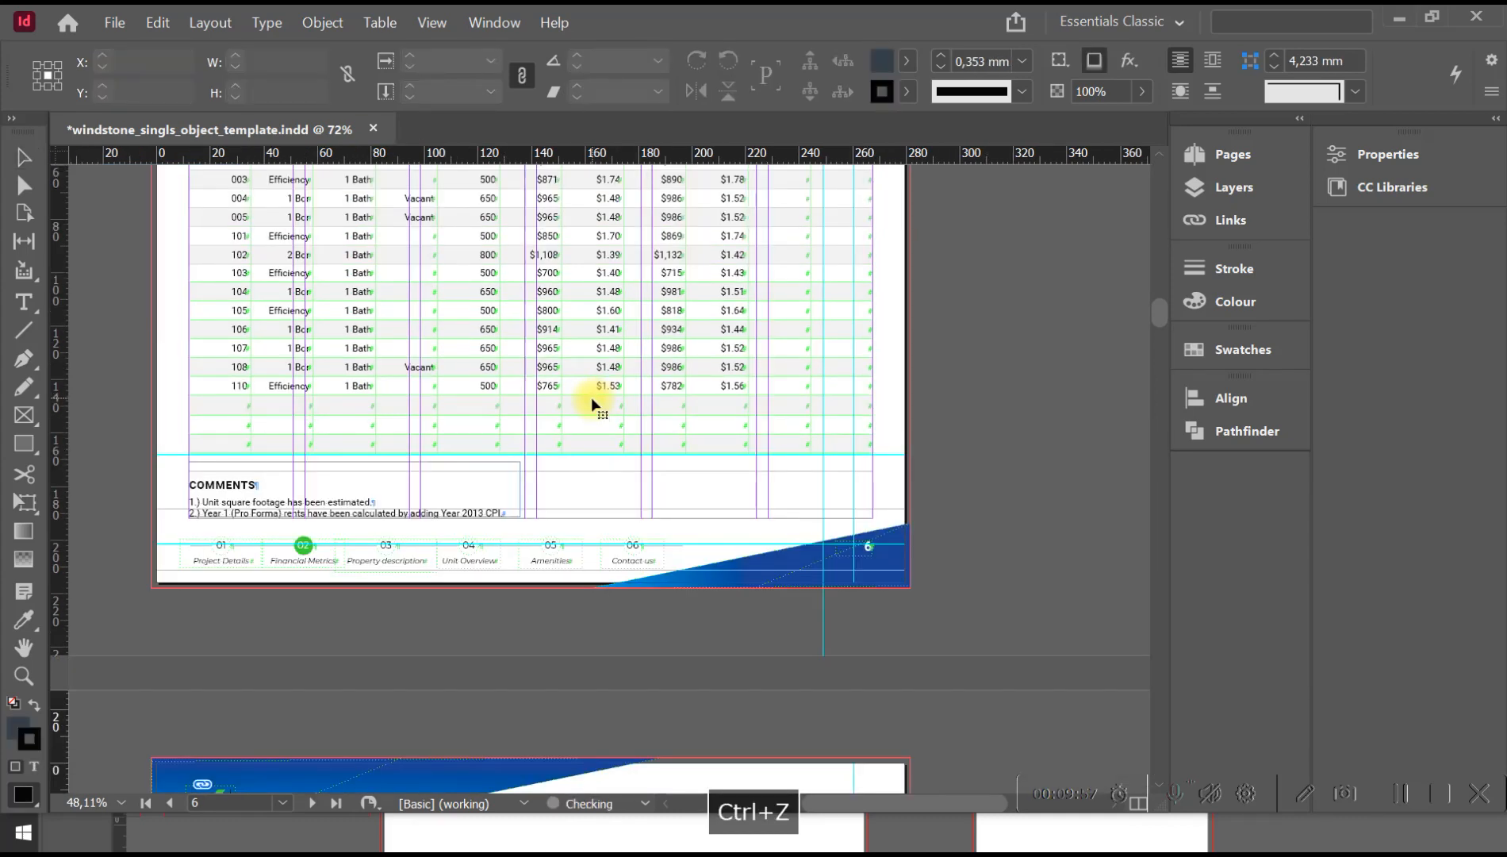
pyautogui.hotkey('ctrl', 'z')
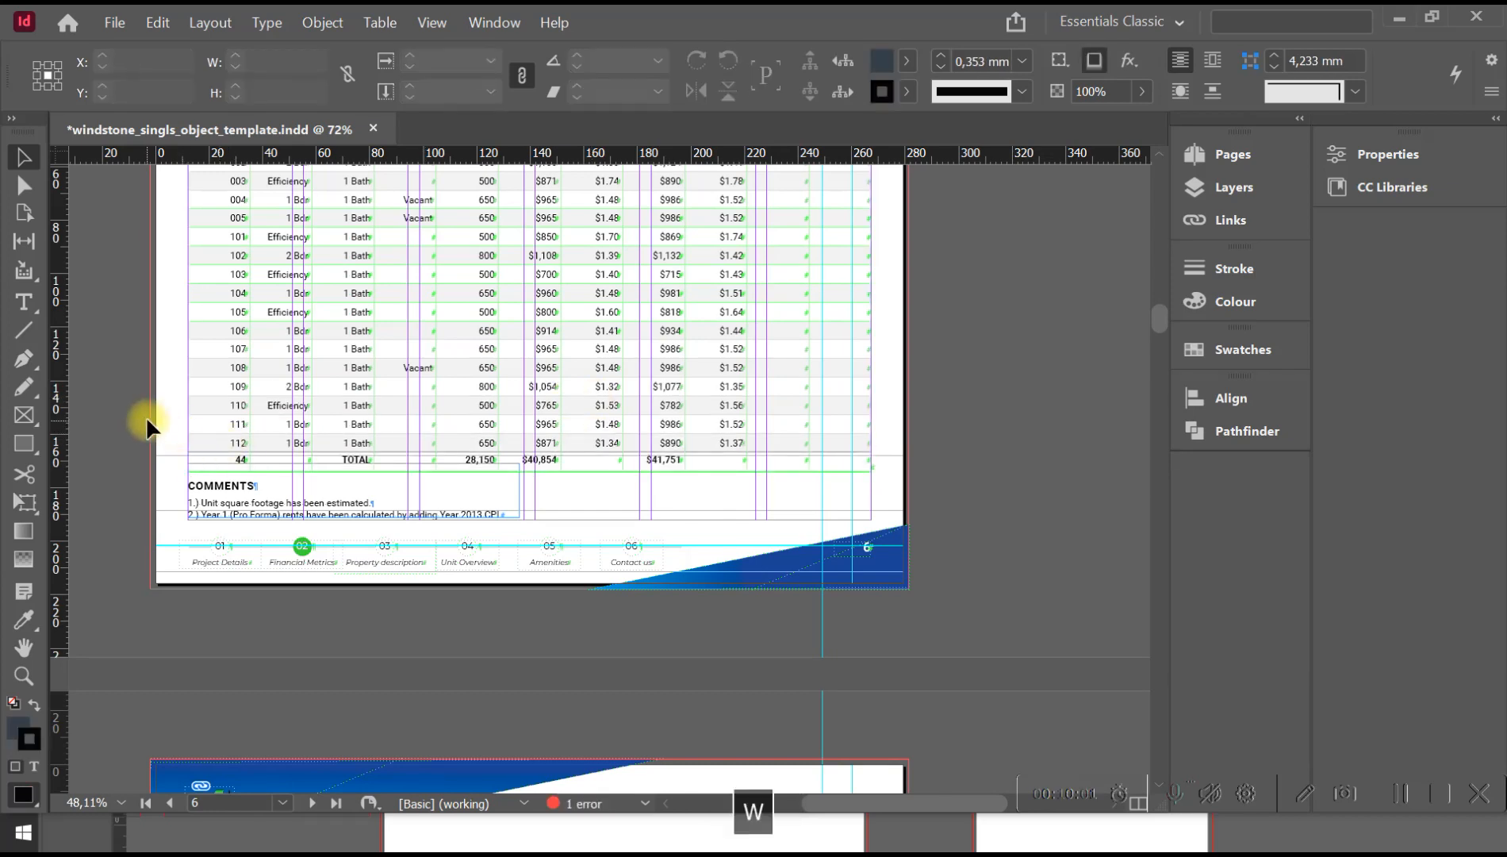
pyautogui.press('w')
# Replace the photo on page 8 with bright-living-room-modern-luxury-house.jpg, keeping the default image import options.
pyautogui.press('space')
pyautogui.moveTo(435, 584); pyautogui.dragTo(501, 175)
pyautogui.moveTo(545, 556); pyautogui.dragTo(500, 302)
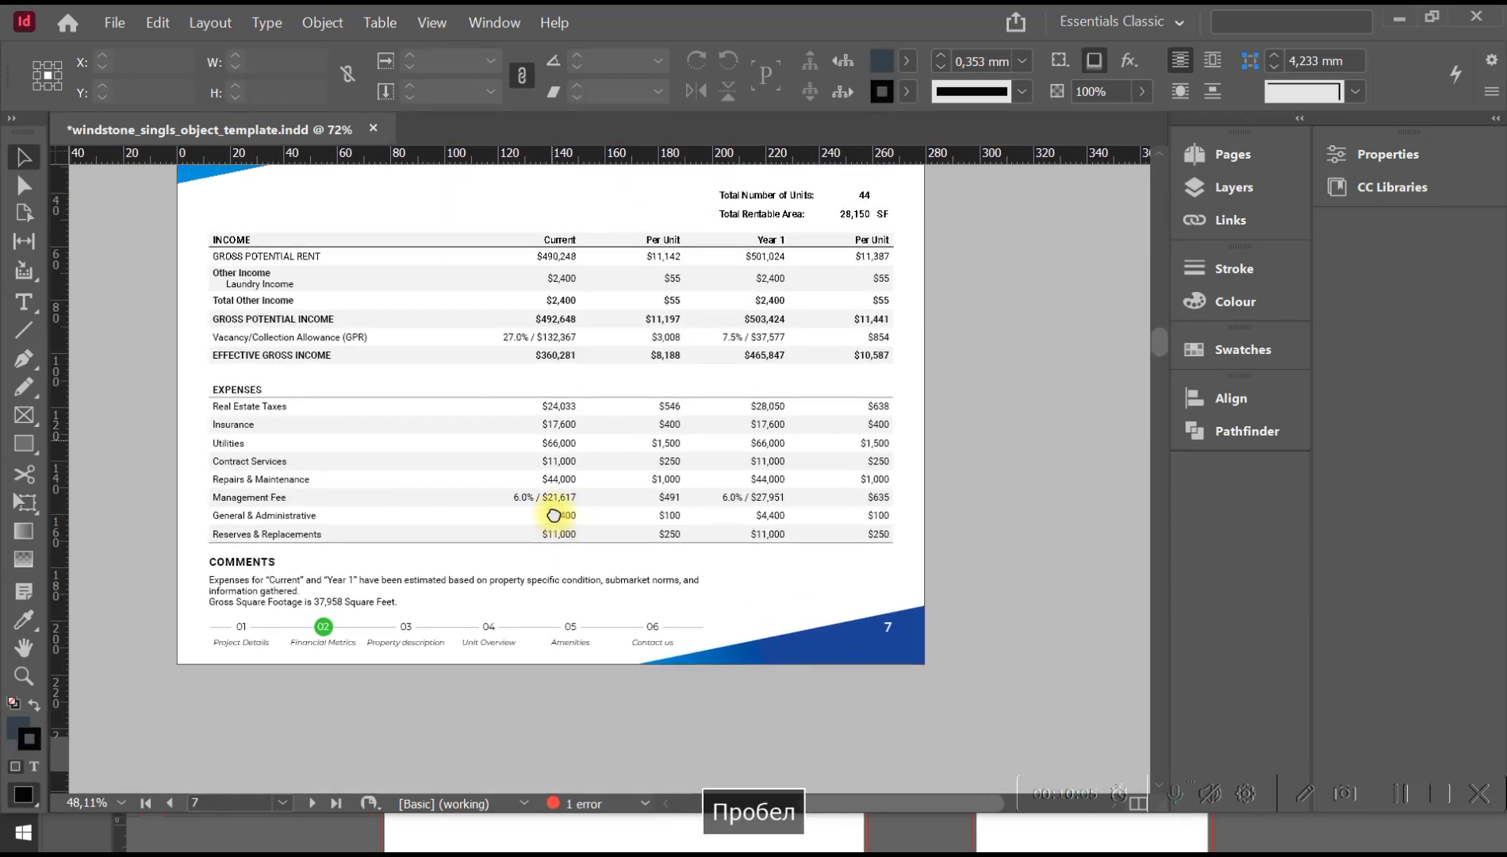
pyautogui.moveTo(504, 508); pyautogui.dragTo(505, 201)
pyautogui.moveTo(504, 625); pyautogui.dragTo(536, 475)
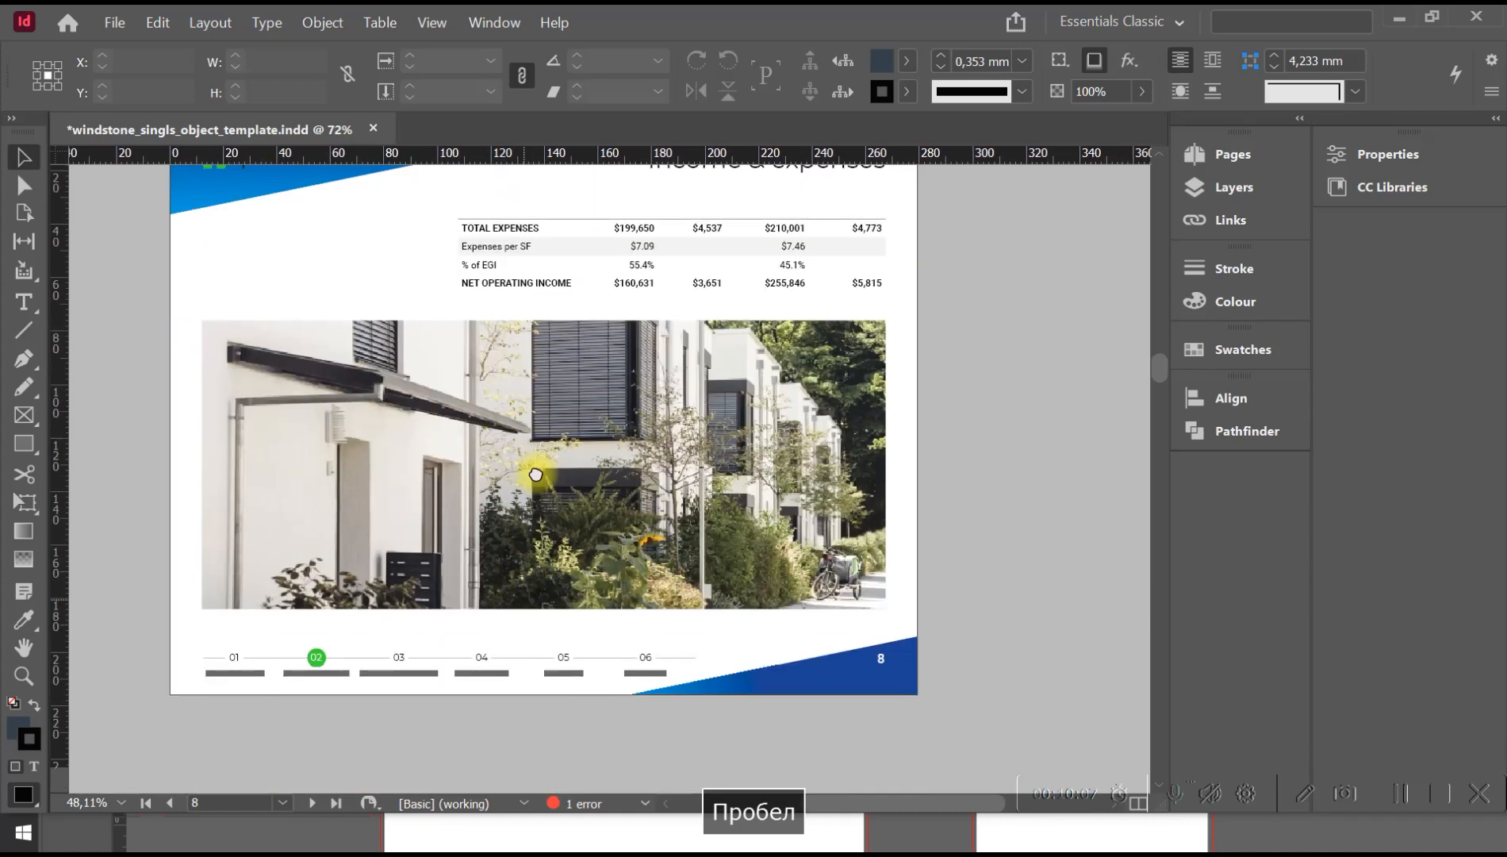
pyautogui.click(474, 429)
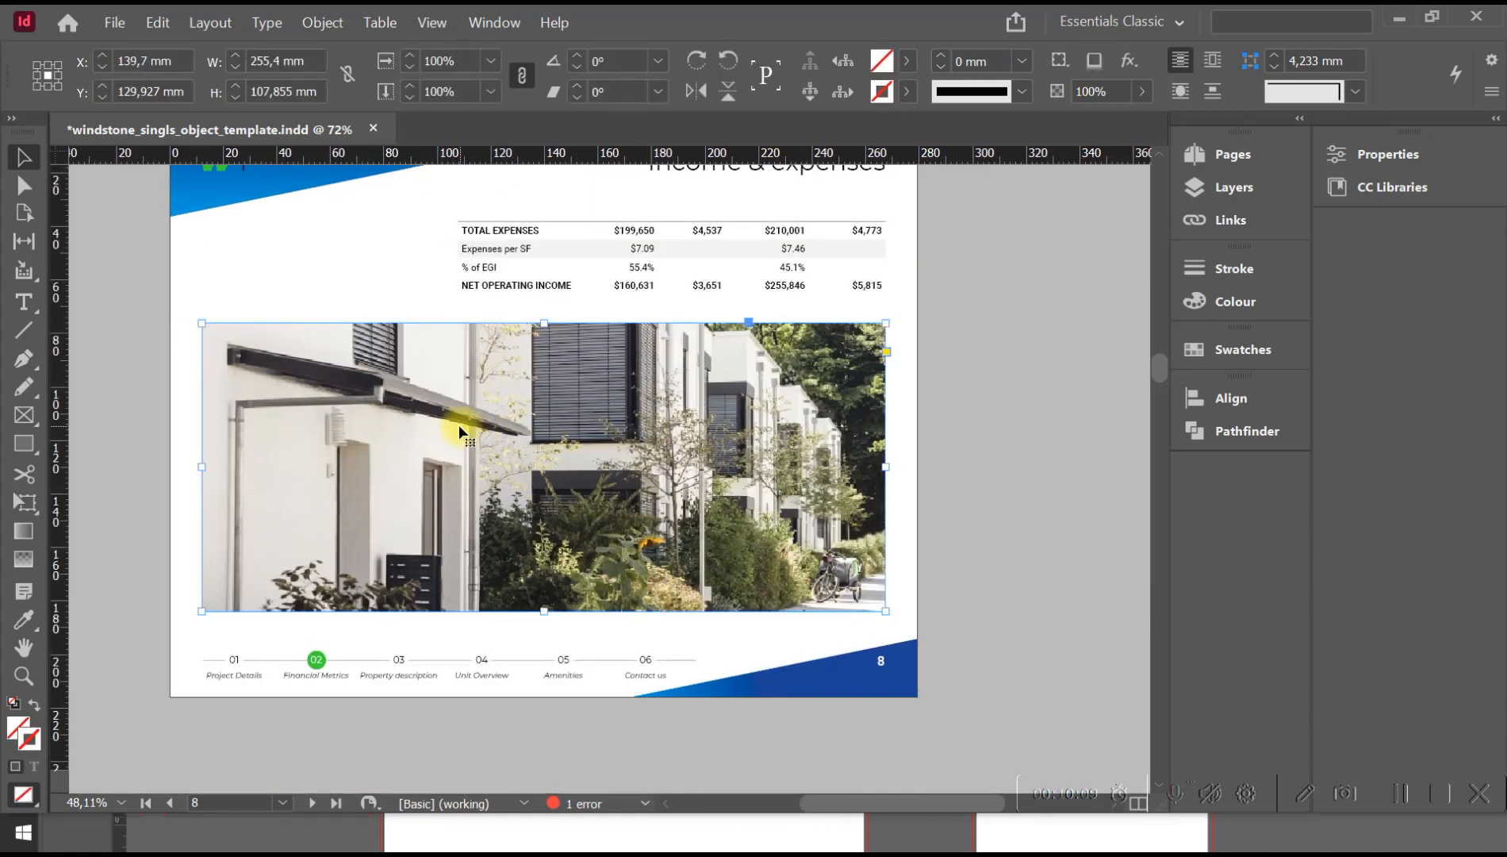
pyautogui.click(114, 25)
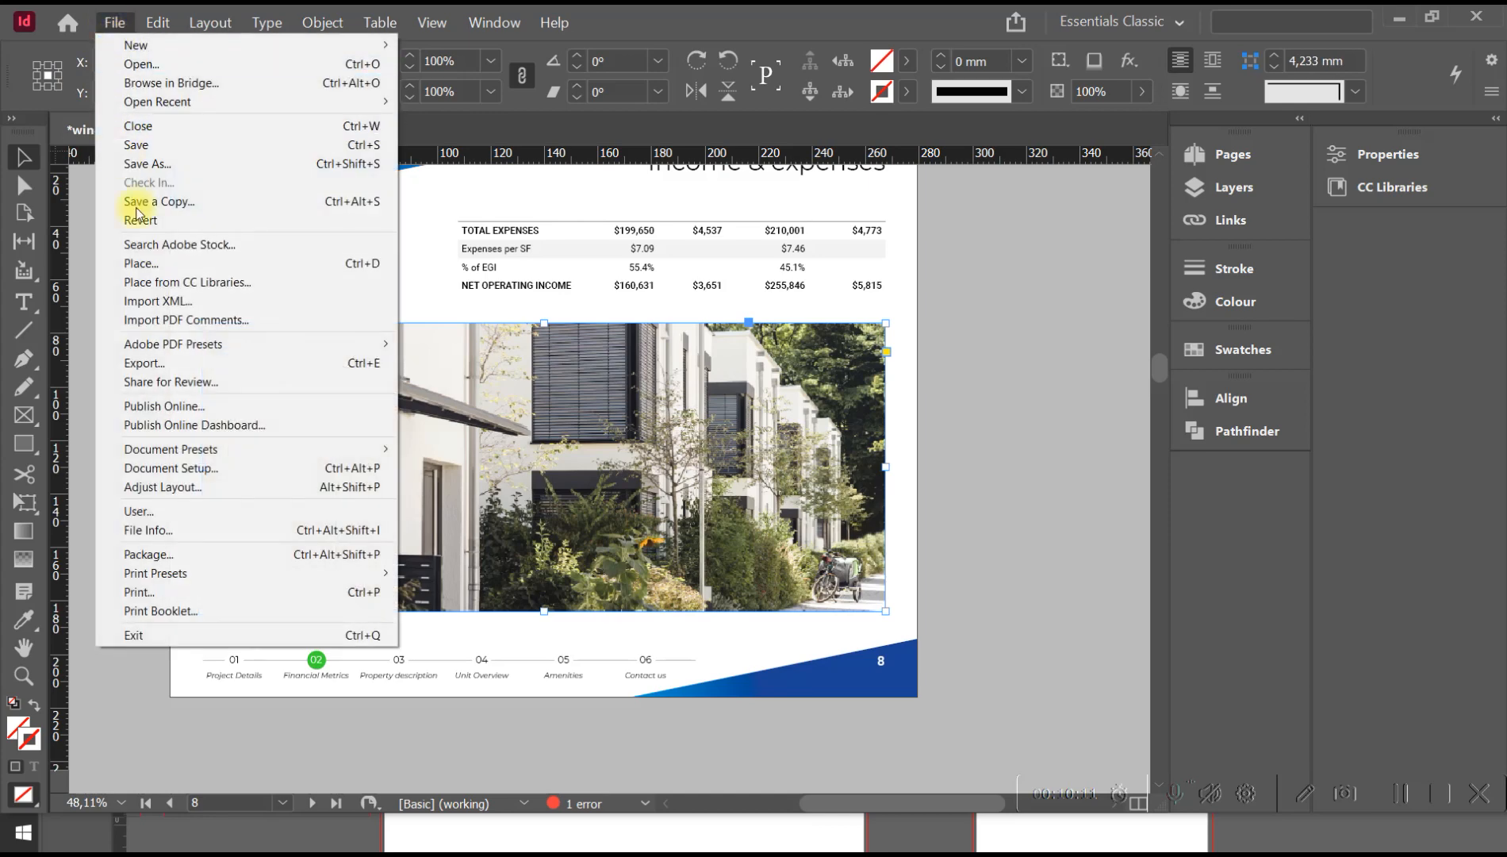
pyautogui.click(173, 269)
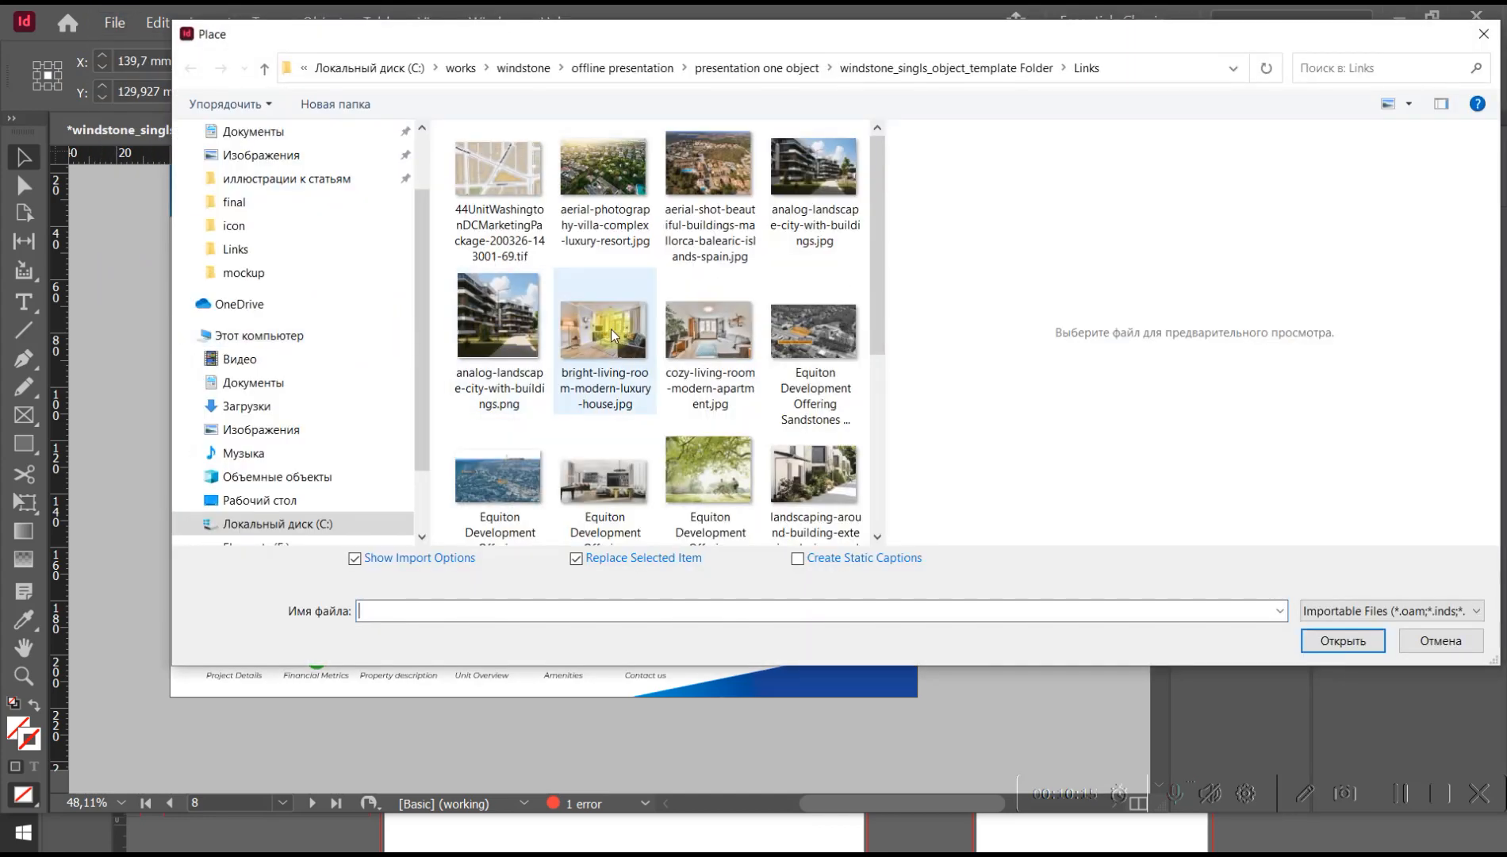
pyautogui.click(611, 328)
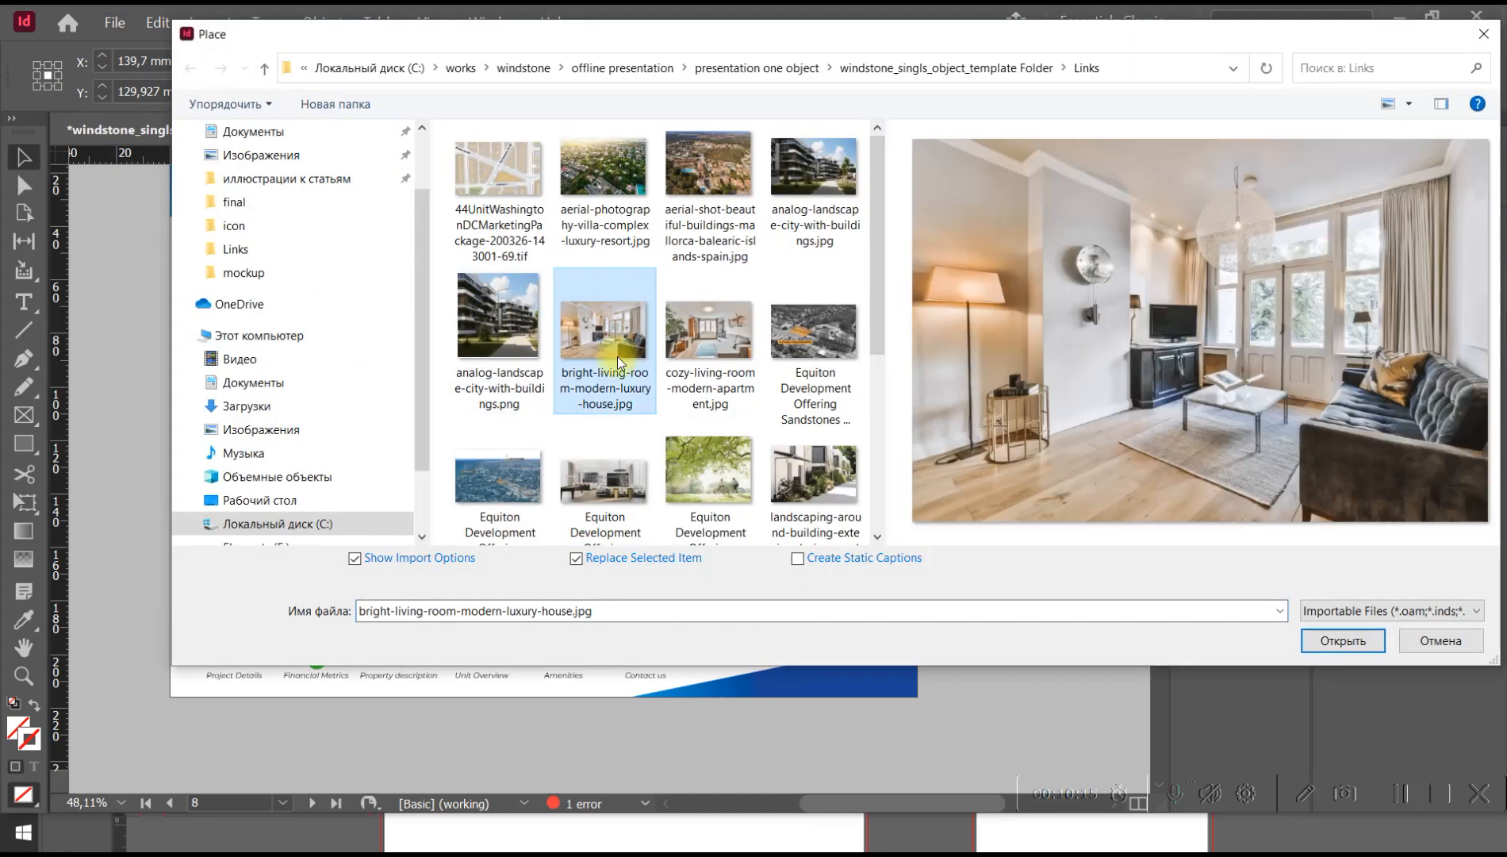
pyautogui.click(1364, 643)
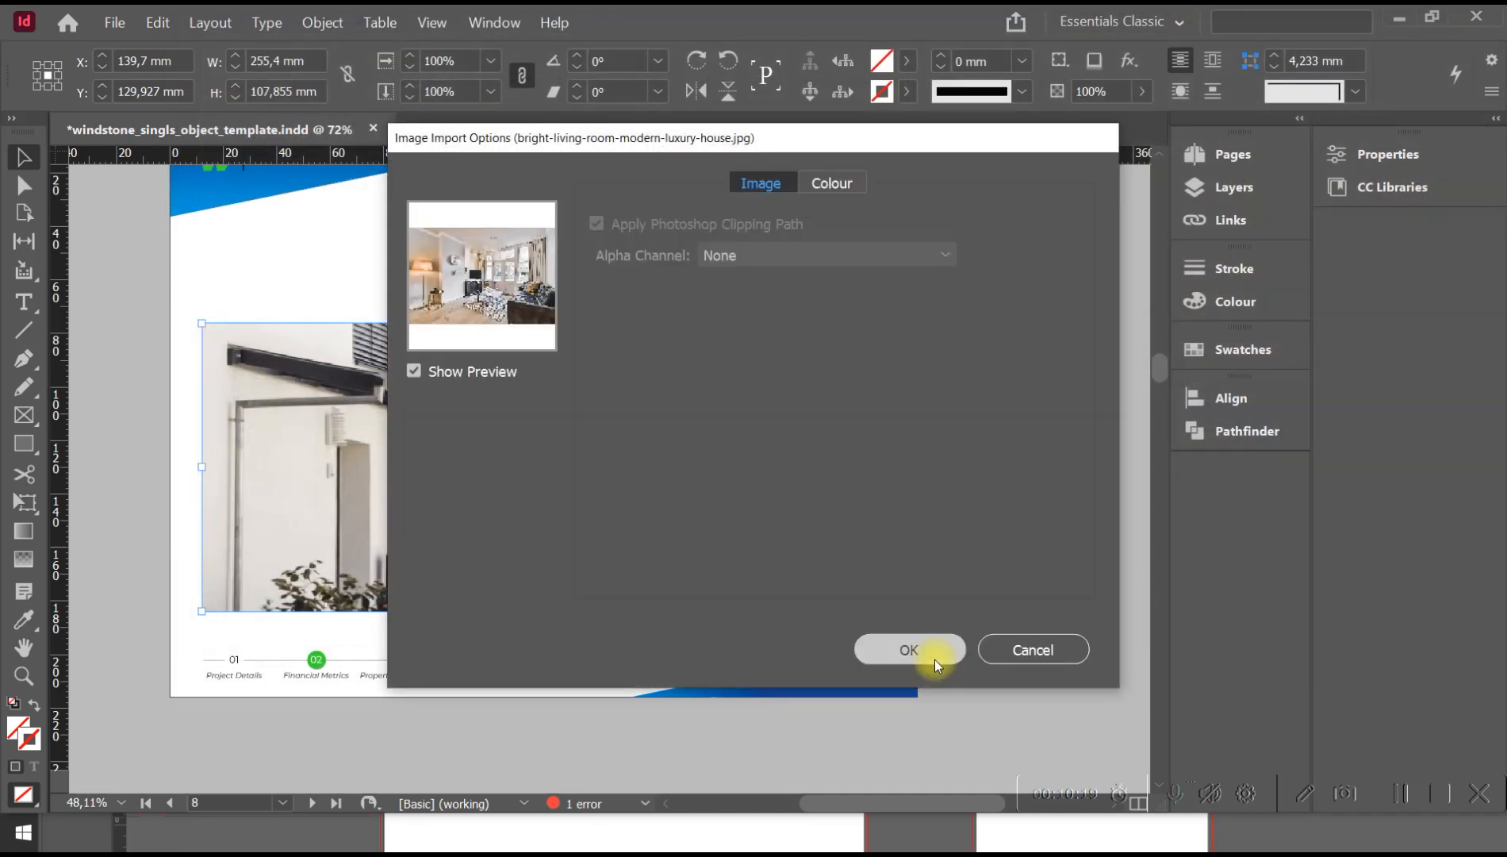
pyautogui.click(935, 659)
pyautogui.moveTo(574, 421); pyautogui.dragTo(610, 474)
pyautogui.click(905, 431)
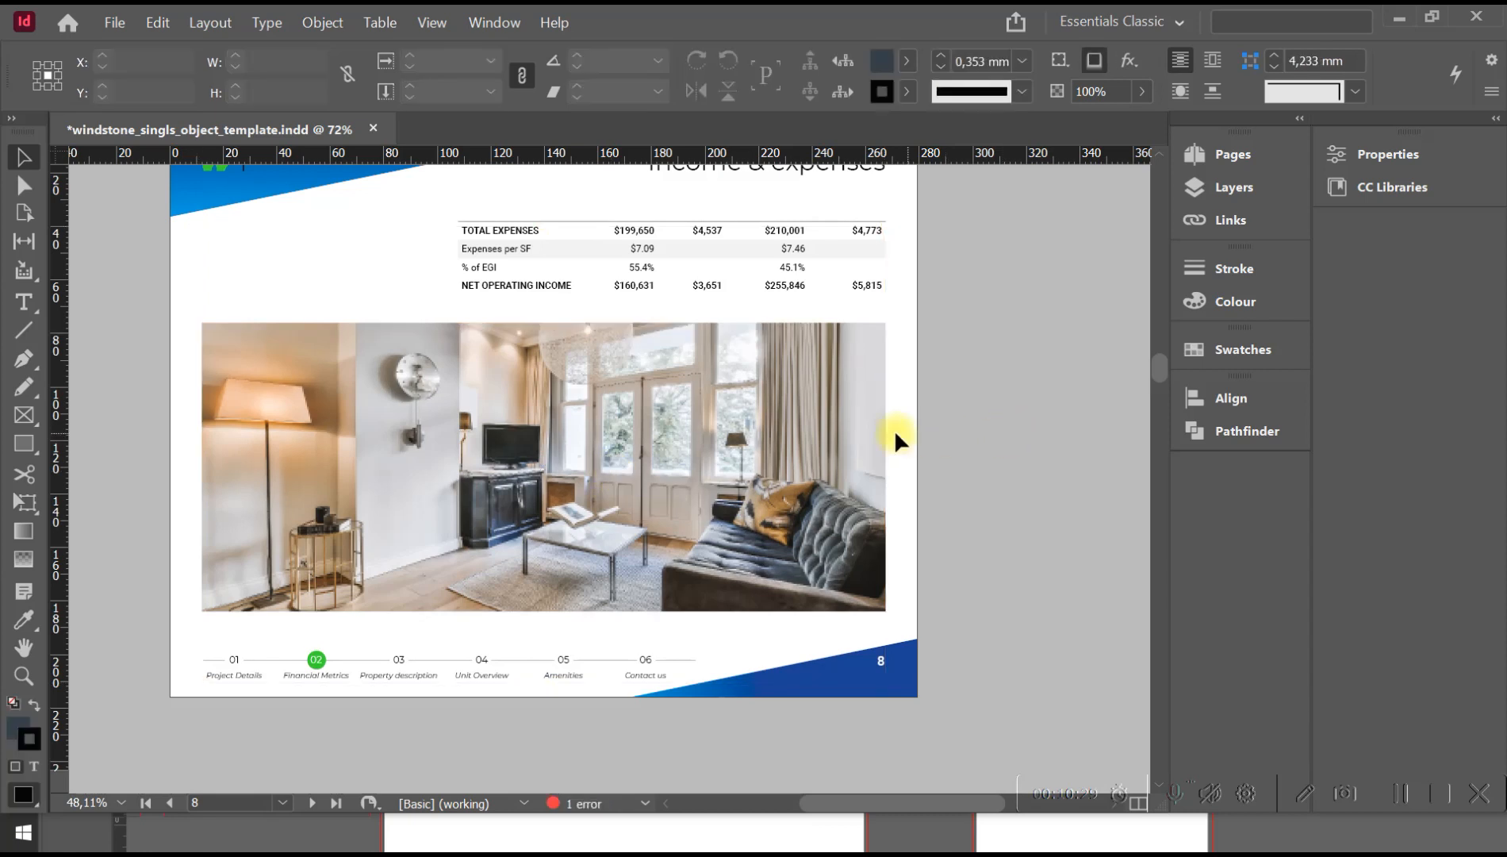
# Move the expenses table on page 8 up towards the heading and extend the photo frame's top edge upward, about 126 mm high overall.
pyautogui.click(527, 406)
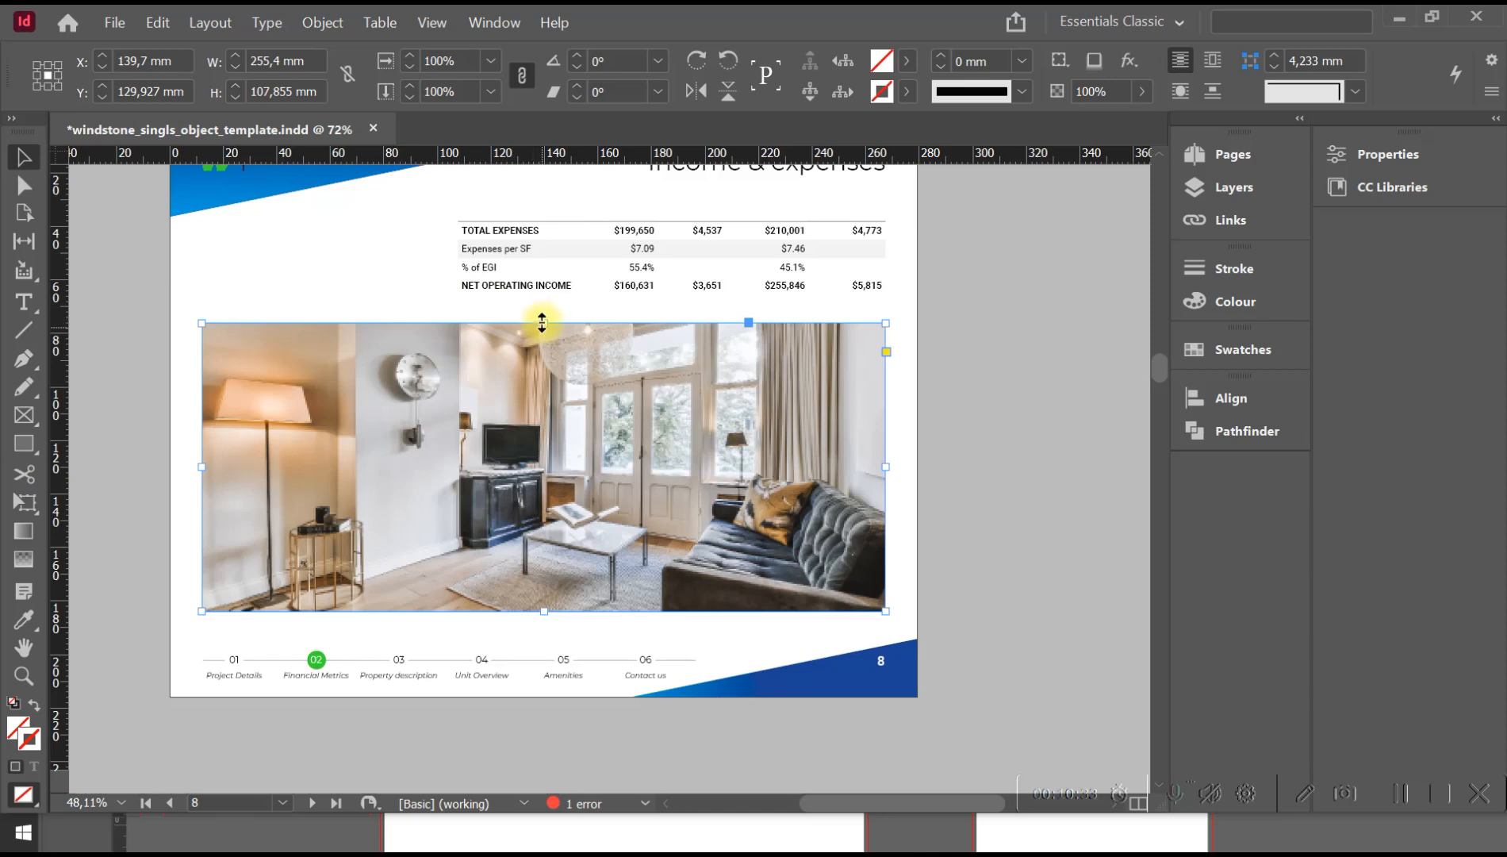
pyautogui.moveTo(541, 323); pyautogui.dragTo(541, 306)
pyautogui.press('space')
pyautogui.moveTo(549, 214); pyautogui.dragTo(548, 367)
pyautogui.click(704, 422)
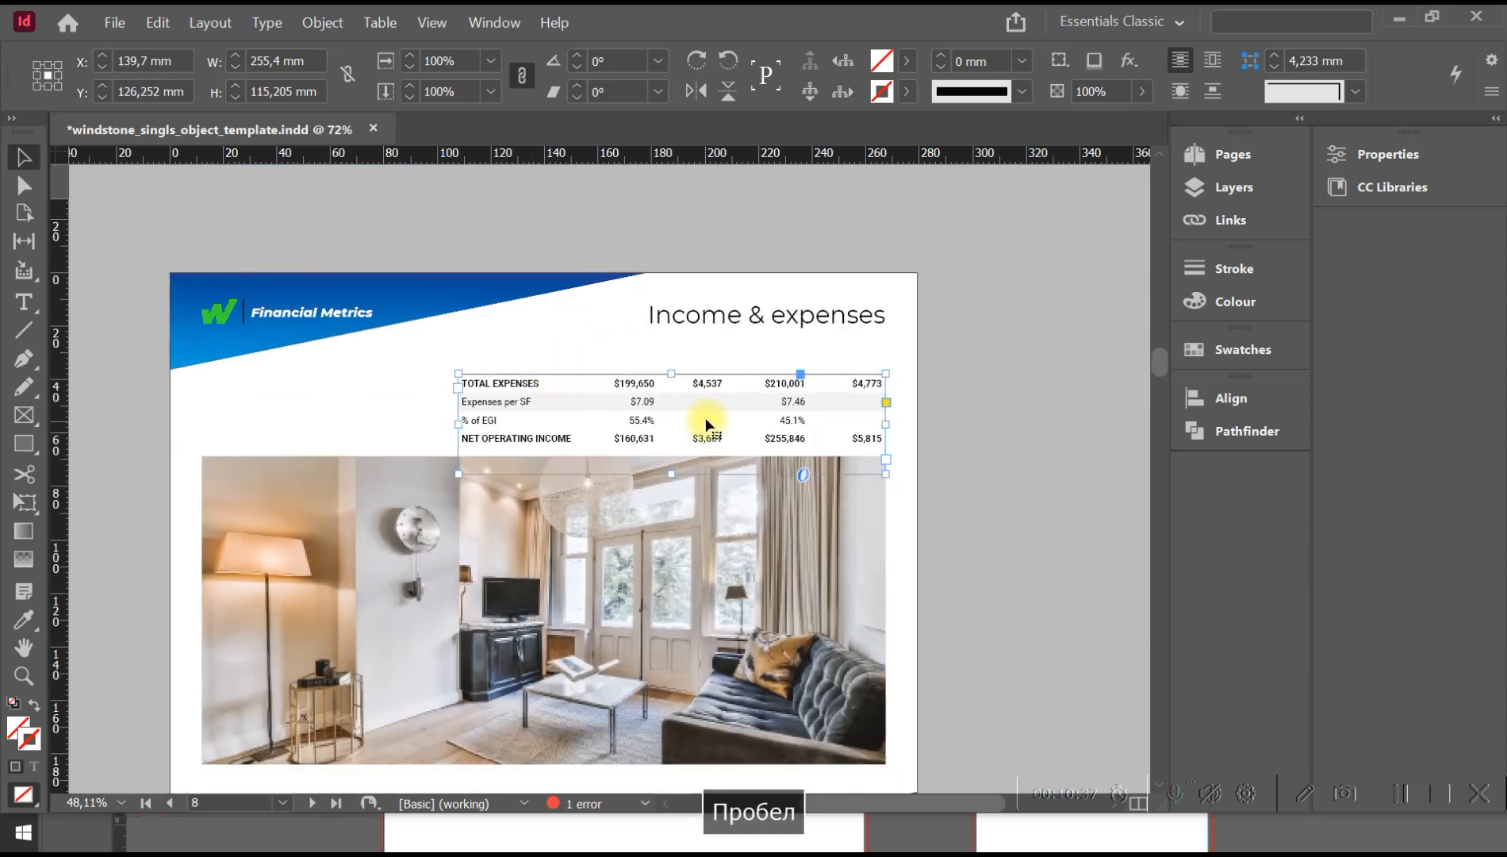
pyautogui.moveTo(709, 418); pyautogui.dragTo(709, 387)
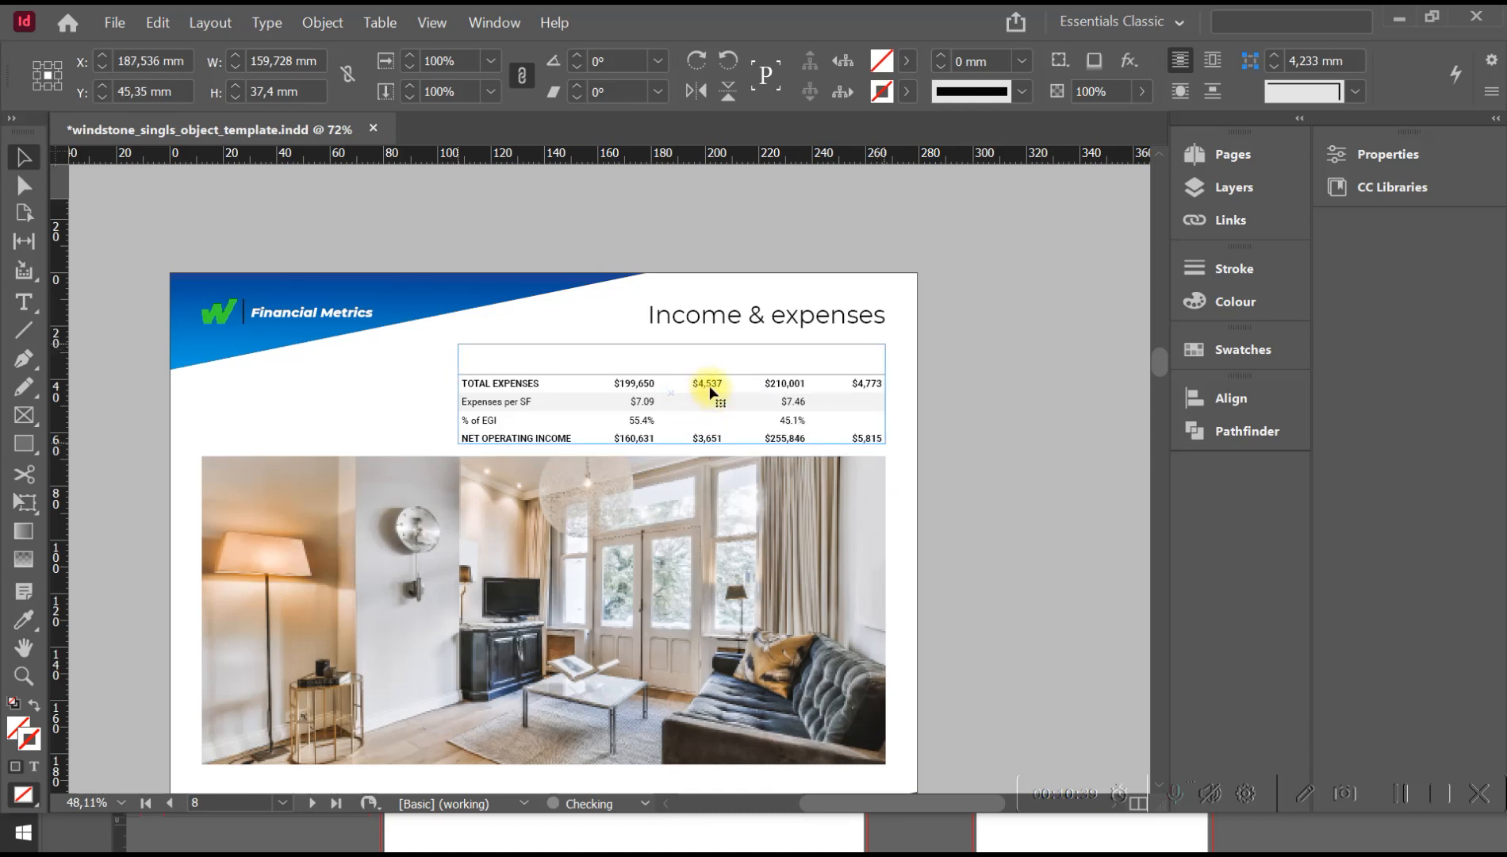
pyautogui.click(613, 532)
pyautogui.moveTo(538, 460); pyautogui.dragTo(546, 429)
# Extend the bottom edge of the page 8 photo frame down to the bottom margin, using the guides, and return to Preview mode.
pyautogui.press('space')
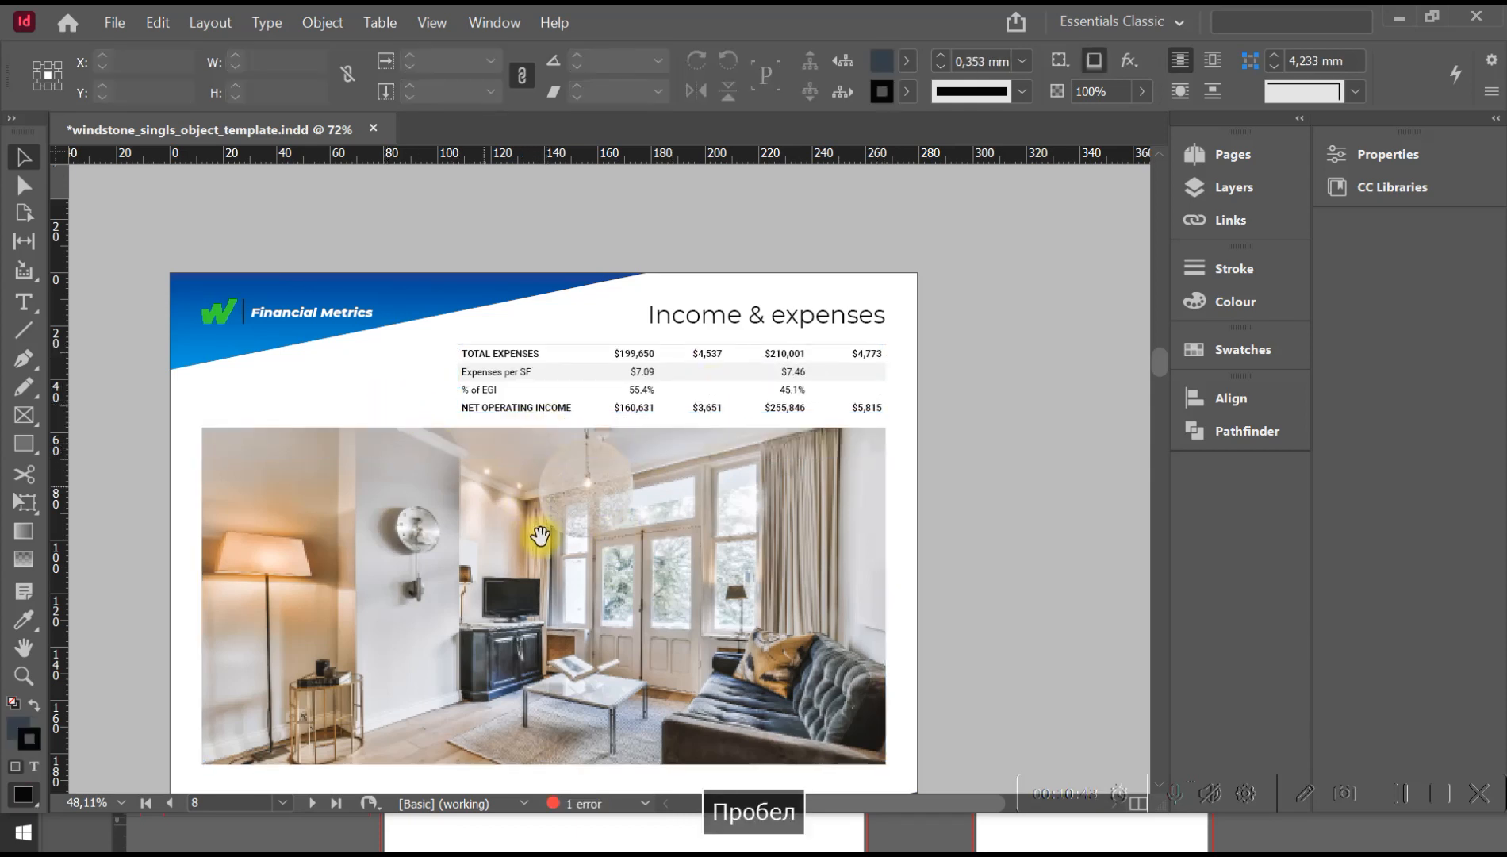
pyautogui.moveTo(538, 528); pyautogui.dragTo(578, 346)
pyautogui.click(526, 507)
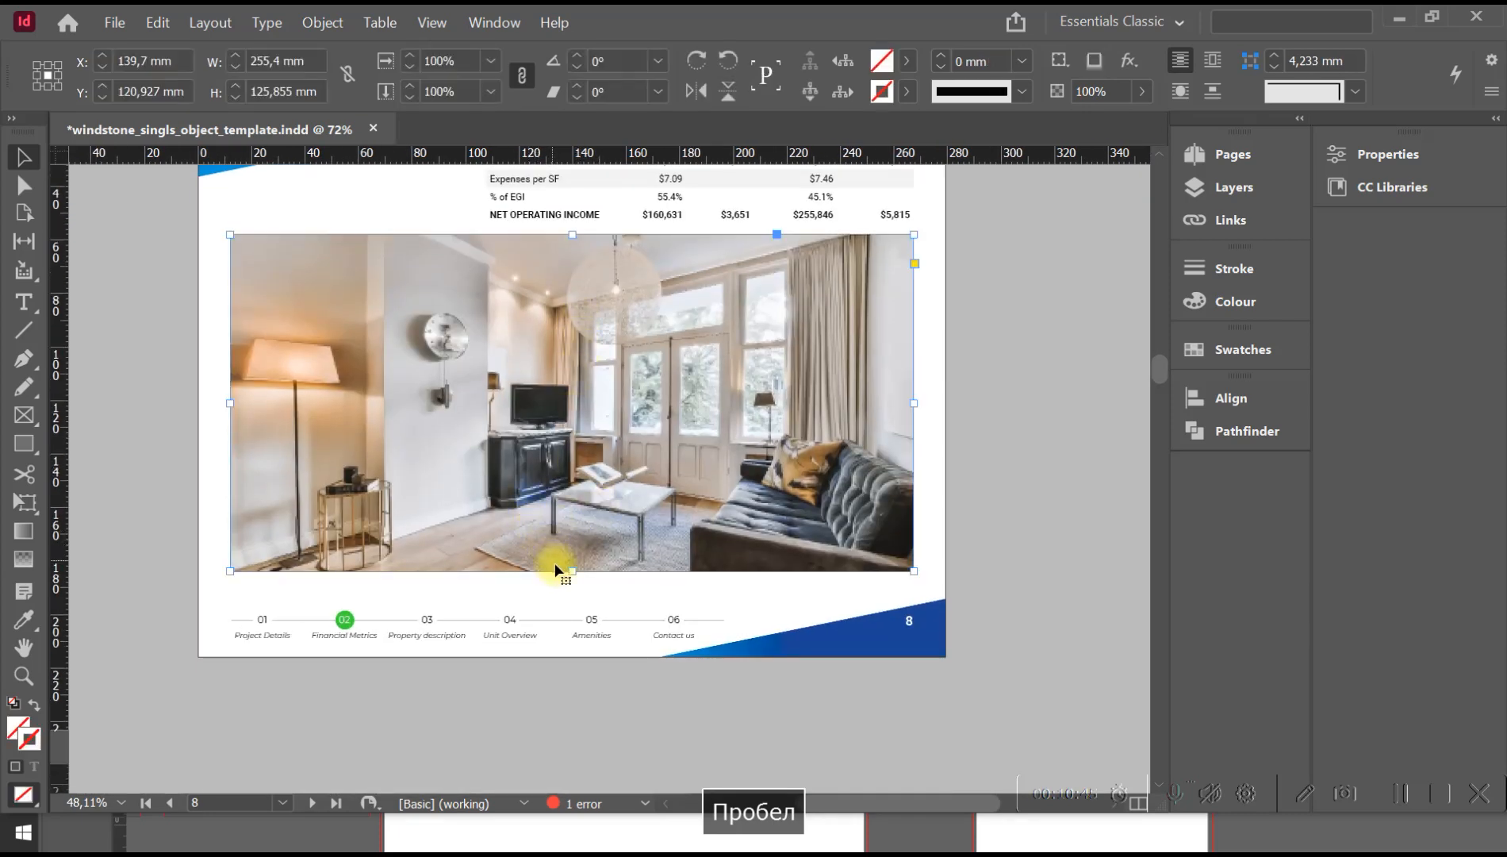
pyautogui.moveTo(573, 568); pyautogui.dragTo(571, 581)
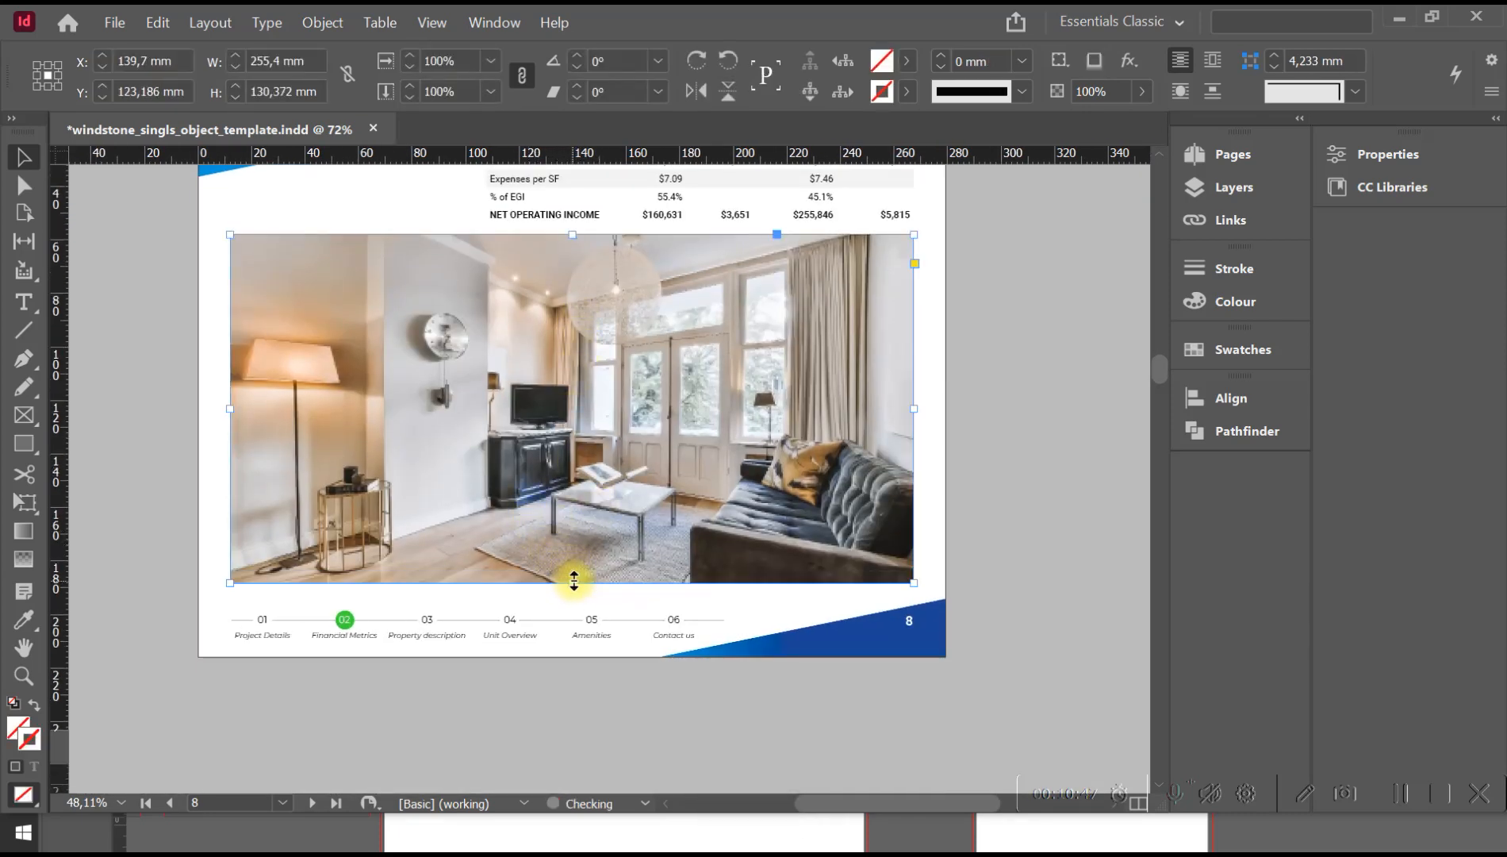
pyautogui.press('w')
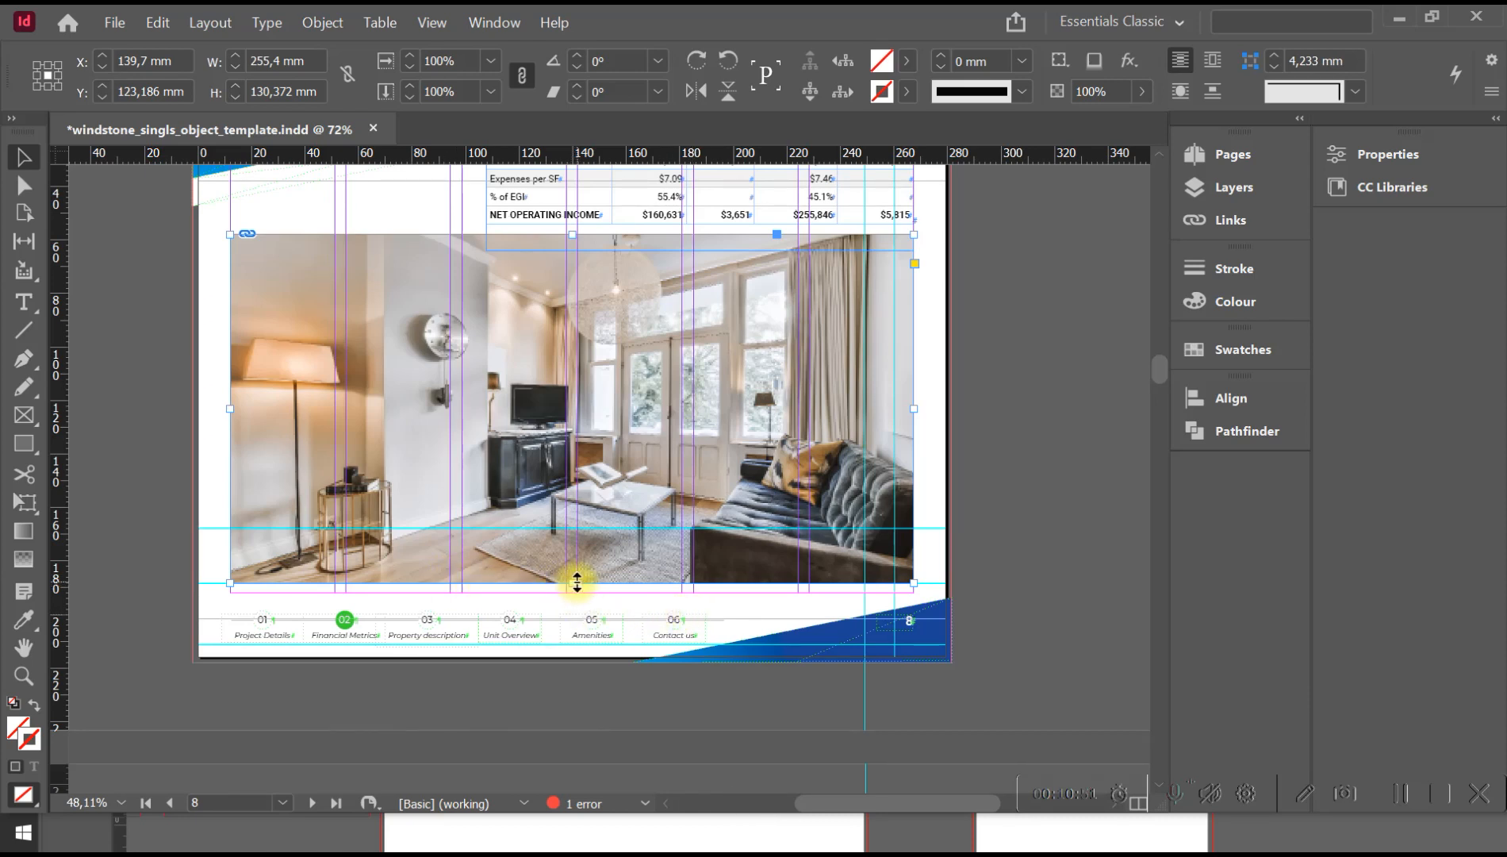
pyautogui.moveTo(576, 584); pyautogui.dragTo(578, 591)
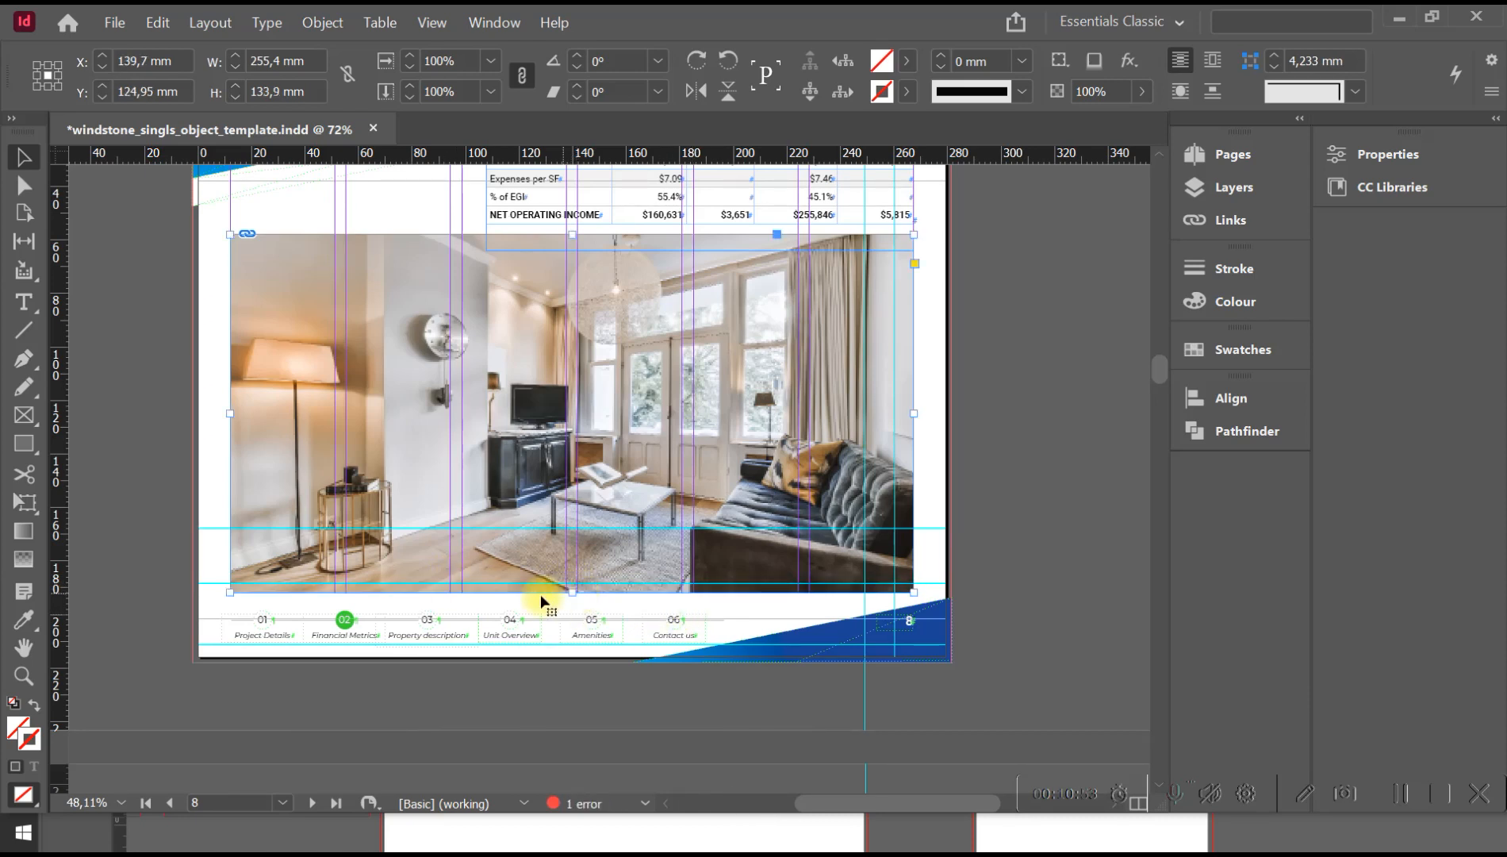
pyautogui.press('w')
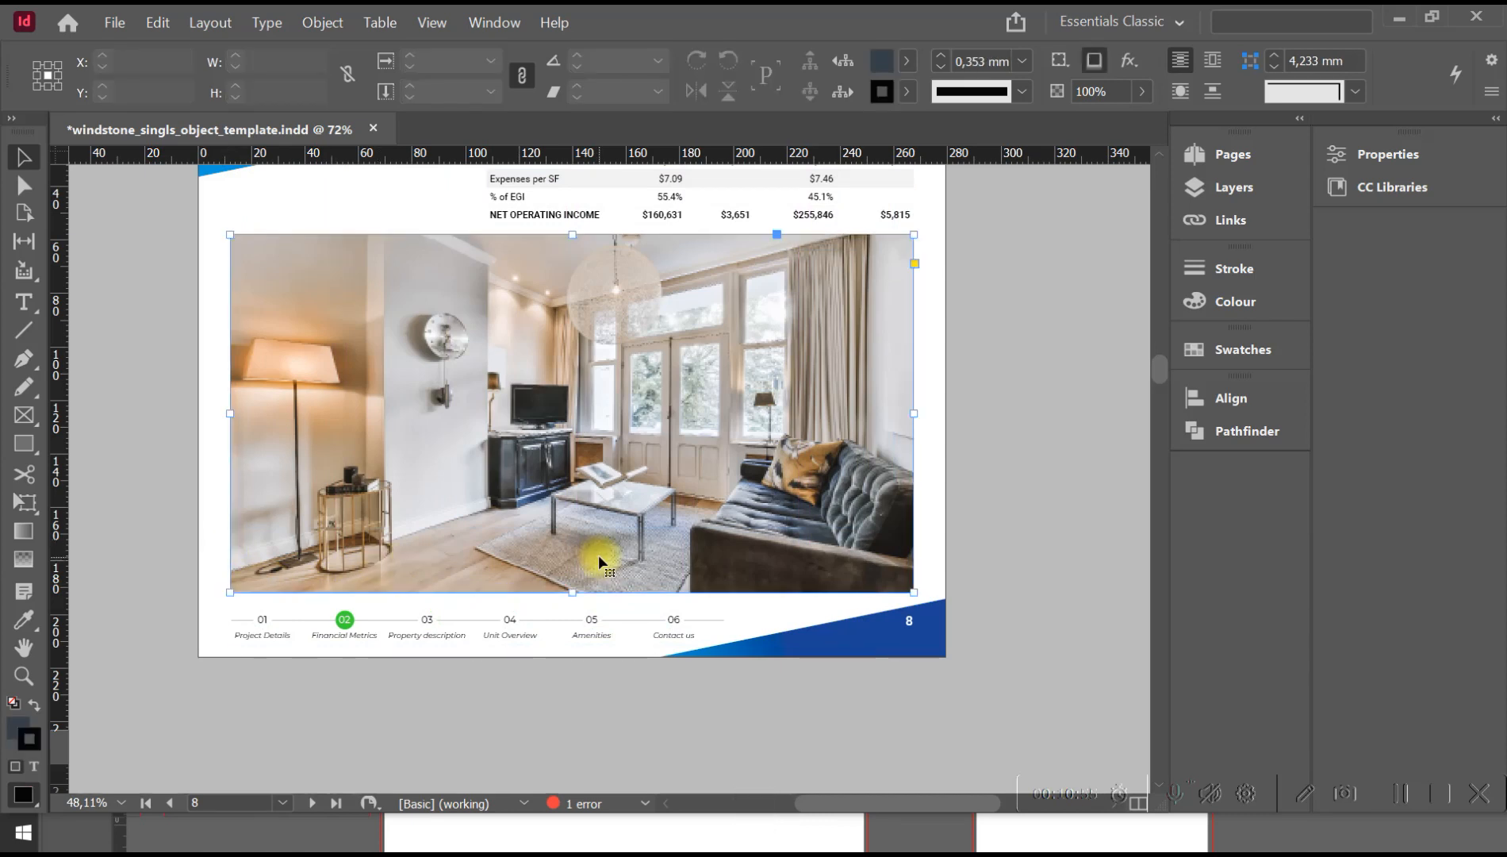
# Shorten the page 8 photo frame from below to about 112 mm high and display the guides and margins.
pyautogui.moveTo(566, 595); pyautogui.dragTo(572, 534)
pyautogui.press('w')
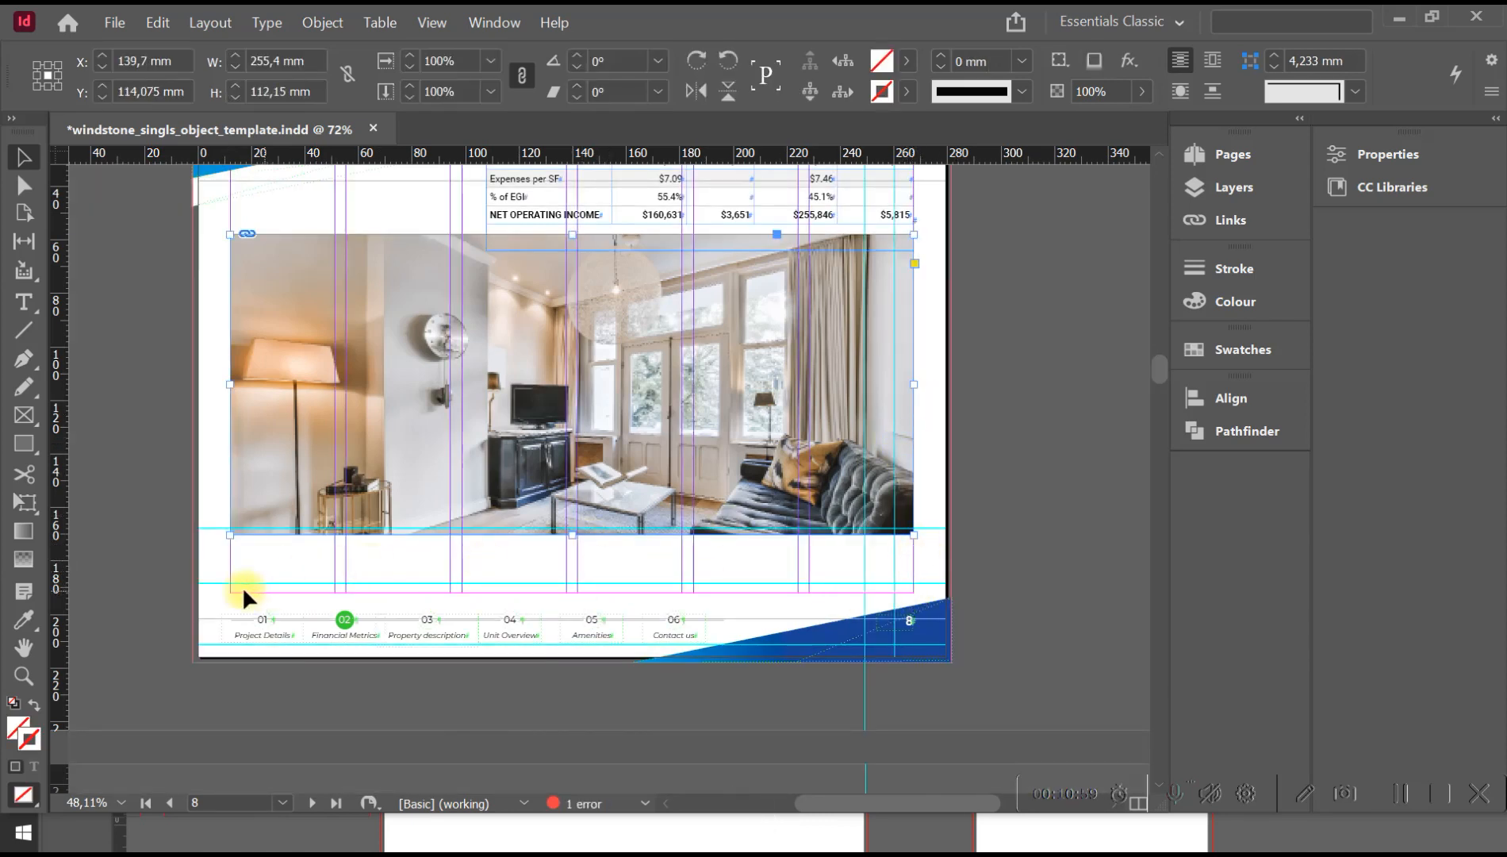
pyautogui.press('space')
pyautogui.moveTo(258, 203); pyautogui.dragTo(264, 310)
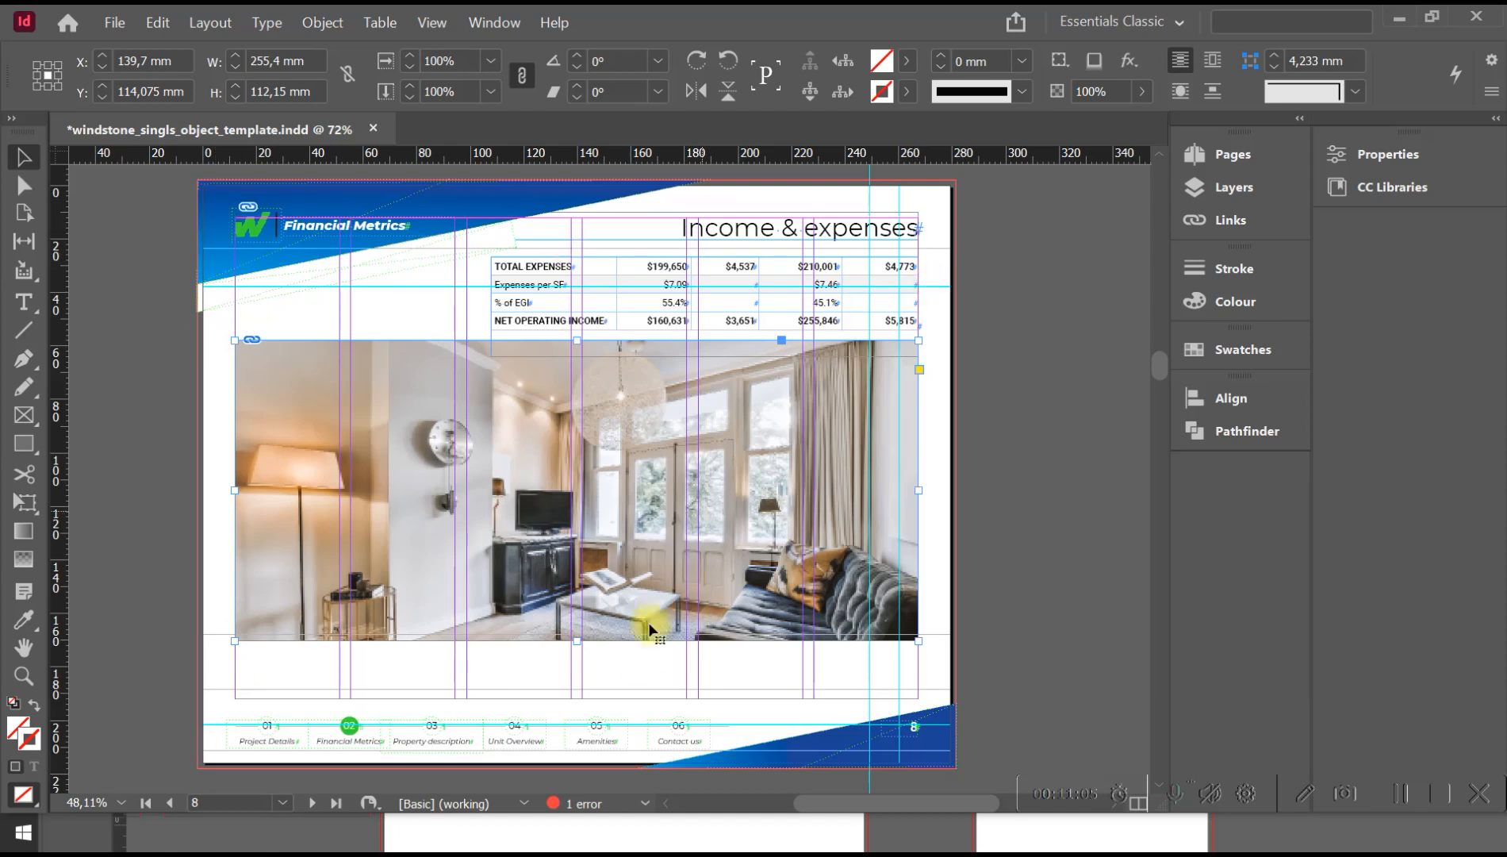
# Stretch the shortened photo frame back down to the bottom margin, about 134 mm high, and hide the guides in Preview mode.
pyautogui.moveTo(579, 640); pyautogui.dragTo(571, 695)
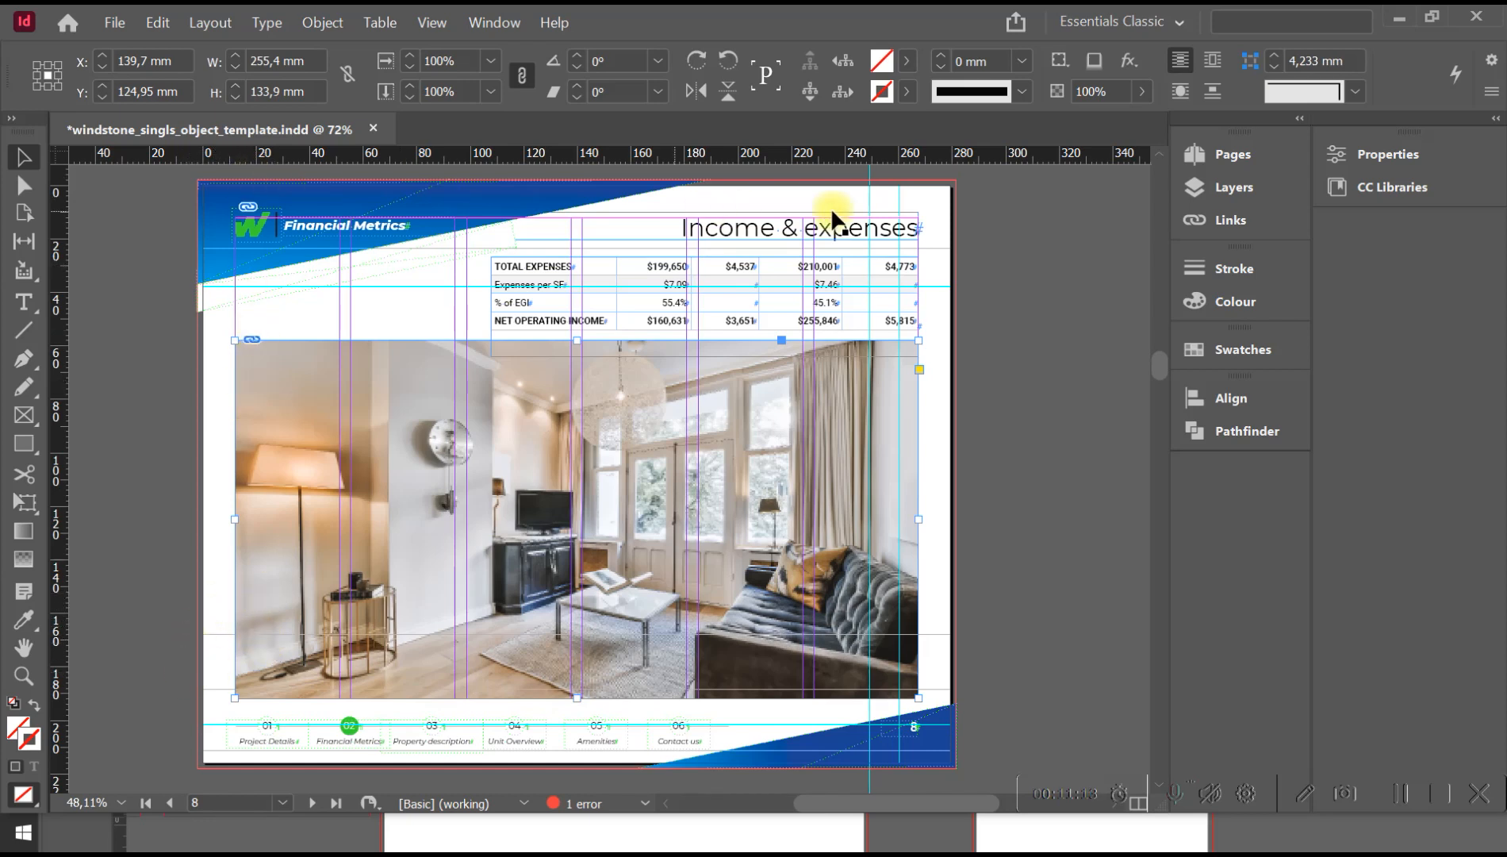
pyautogui.click(928, 660)
pyautogui.press('w')
# Examine the Area overview page and select its two neighborhood photos in turn.
pyautogui.press('space')
pyautogui.moveTo(655, 575)
pyautogui.mouseDown()
pyautogui.moveTo(662, 397)
pyautogui.moveTo(676, 488)
pyautogui.moveTo(661, 573)
pyautogui.mouseUp()
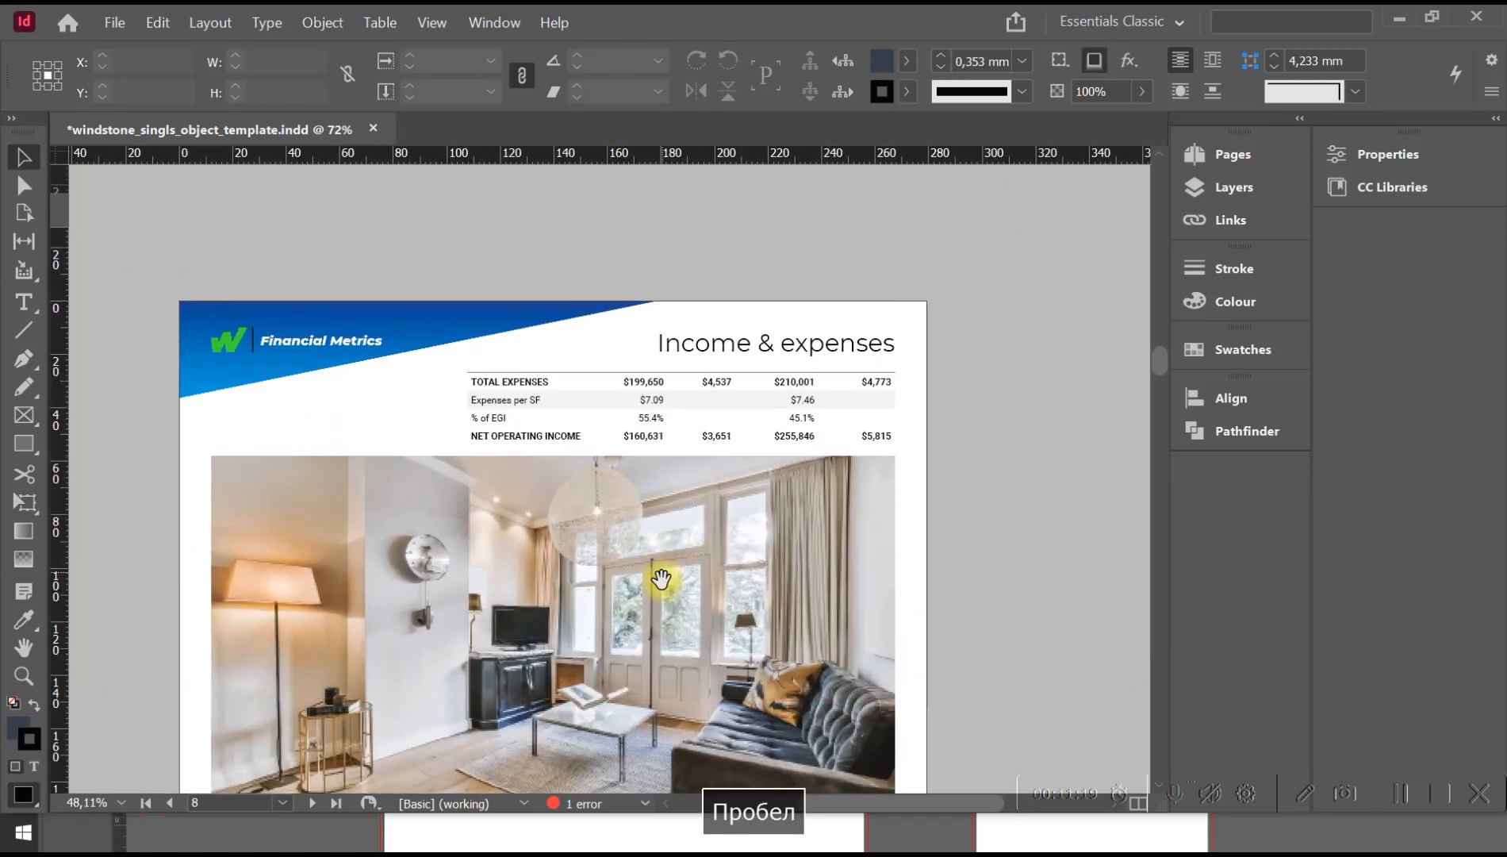
pyautogui.scroll(-10, 660, 573)
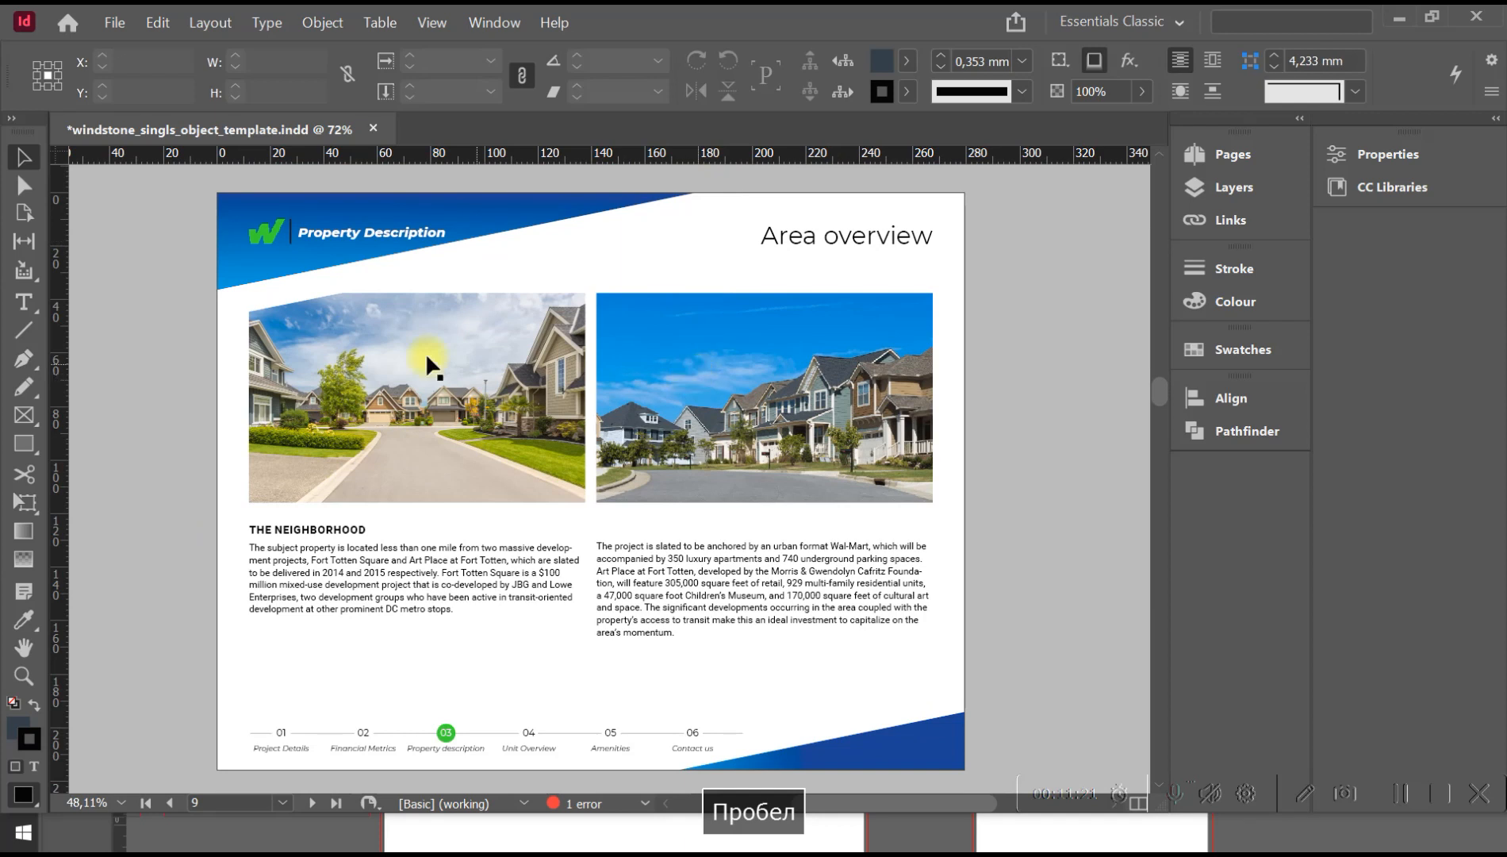
pyautogui.click(425, 356)
pyautogui.click(771, 365)
pyautogui.click(466, 398)
pyautogui.click(729, 387)
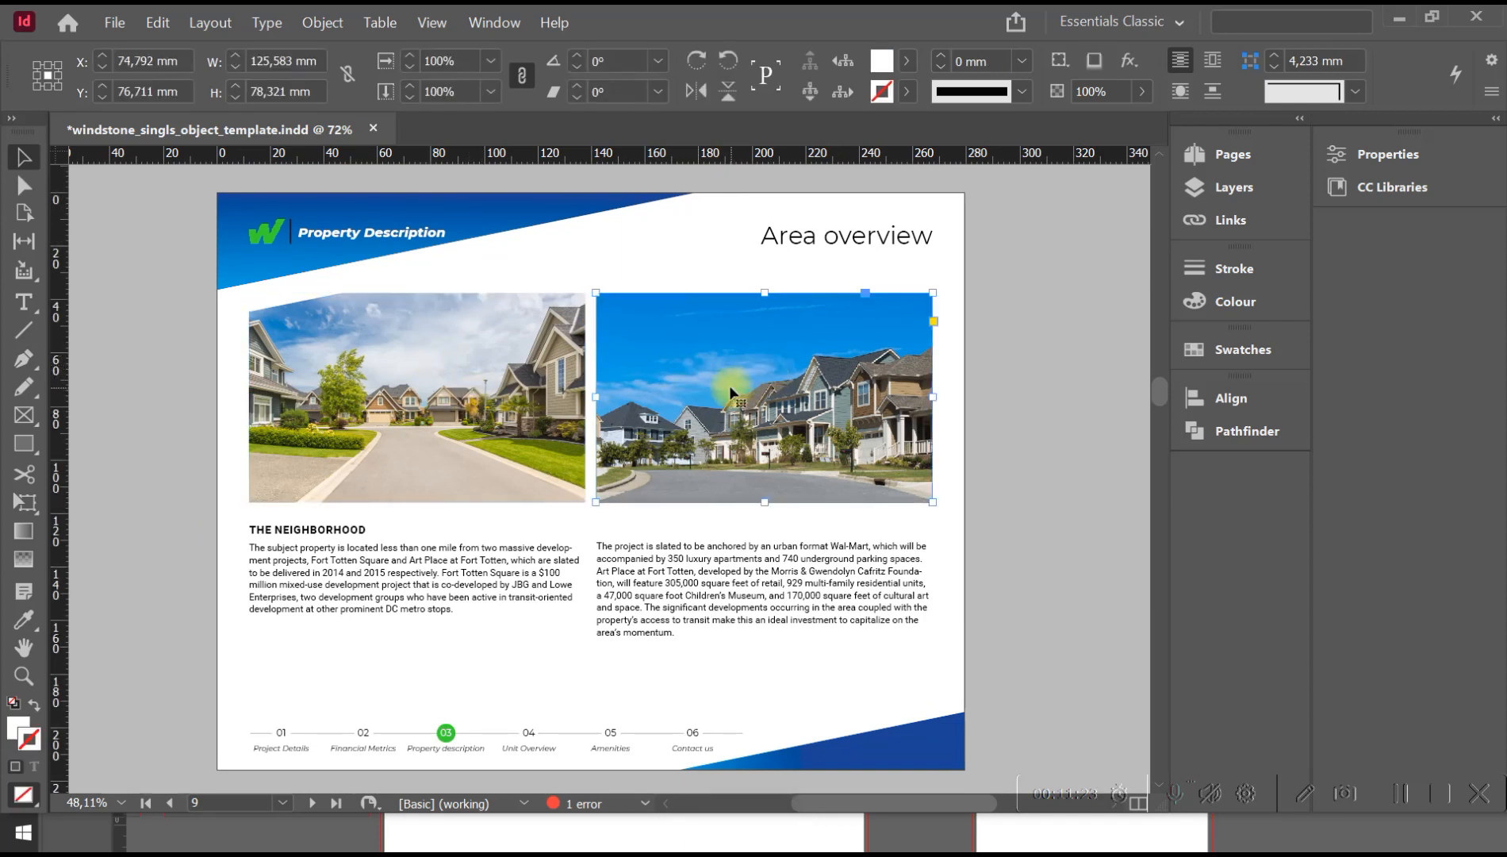
pyautogui.click(533, 423)
pyautogui.click(789, 426)
# Look through the following pages from Property summary to the photo page 15.
pyautogui.press('space')
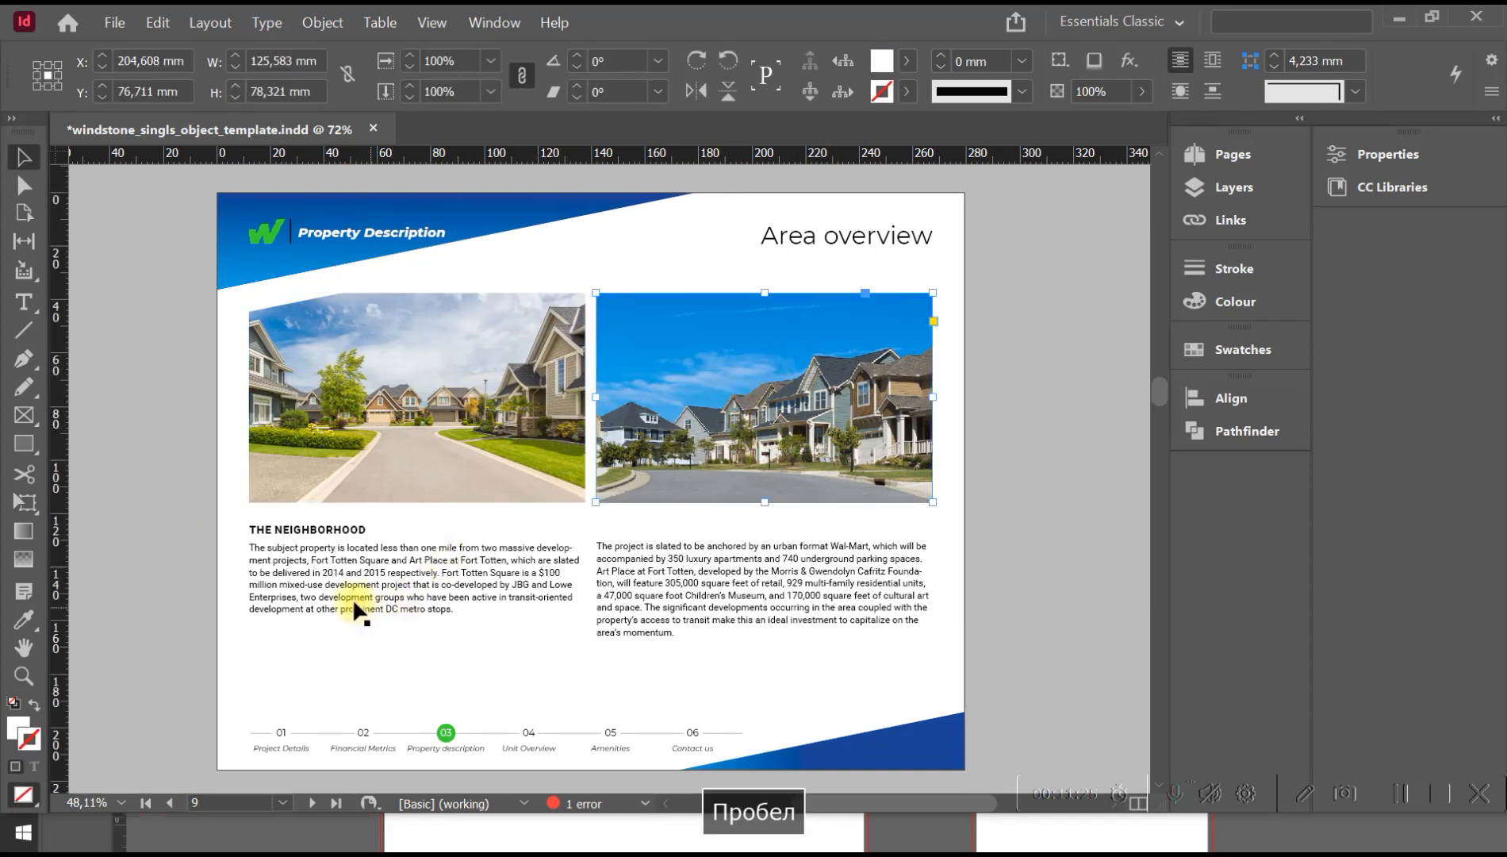
pyautogui.moveTo(625, 656); pyautogui.dragTo(619, 337)
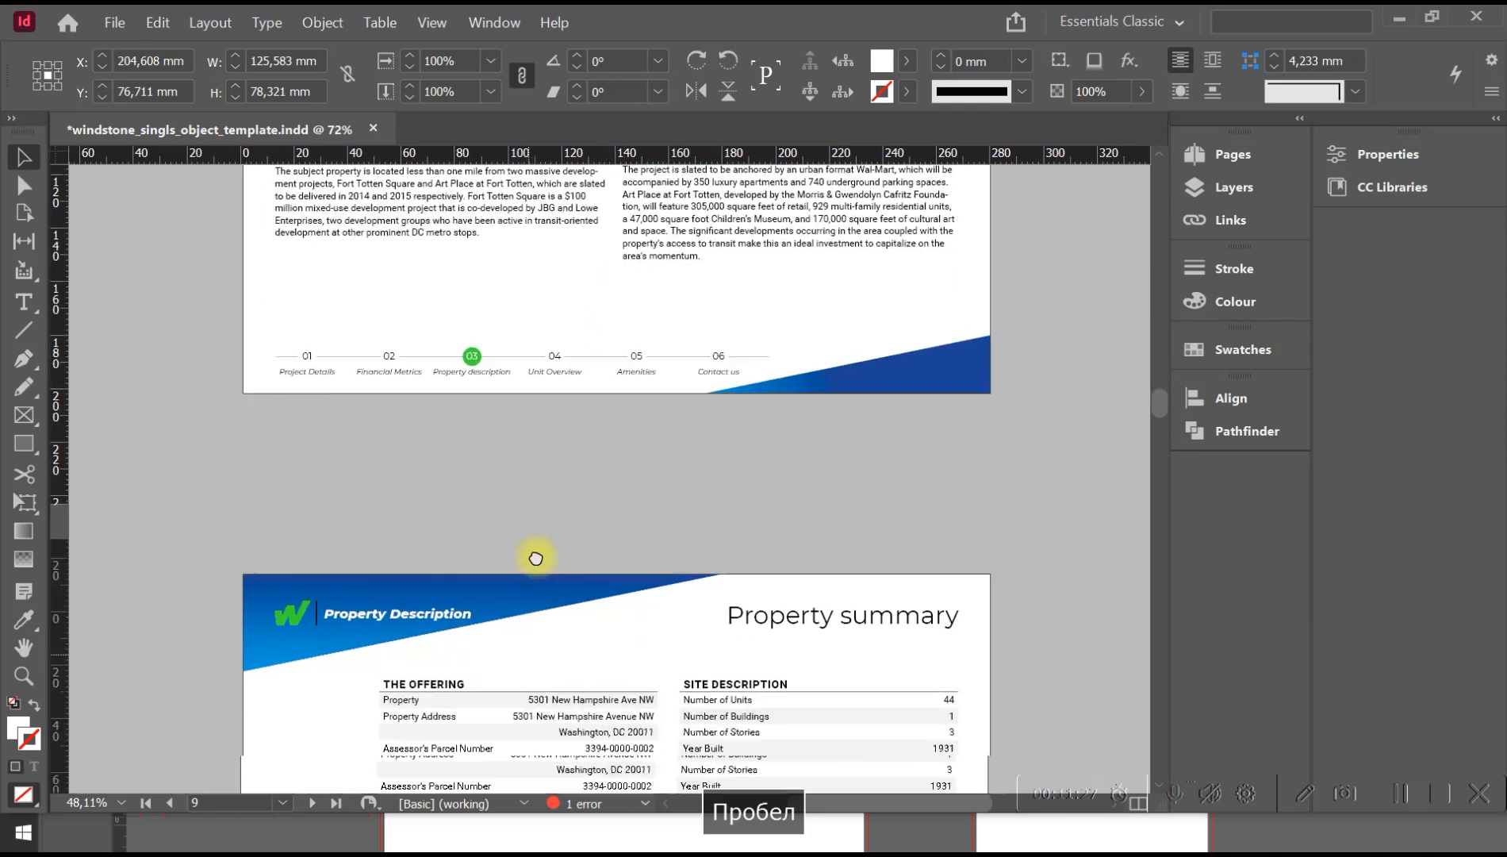
pyautogui.moveTo(531, 562); pyautogui.dragTo(550, 416)
pyautogui.moveTo(559, 738); pyautogui.dragTo(545, 103)
pyautogui.moveTo(562, 785); pyautogui.dragTo(562, 333)
pyautogui.moveTo(598, 519); pyautogui.dragTo(607, 245)
pyautogui.moveTo(625, 655); pyautogui.dragTo(595, 305)
pyautogui.moveTo(642, 592); pyautogui.dragTo(645, 328)
pyautogui.moveTo(659, 571); pyautogui.dragTo(663, 247)
pyautogui.moveTo(689, 615); pyautogui.dragTo(690, 234)
pyautogui.moveTo(649, 544); pyautogui.dragTo(646, 246)
pyautogui.moveTo(646, 716); pyautogui.dragTo(656, 290)
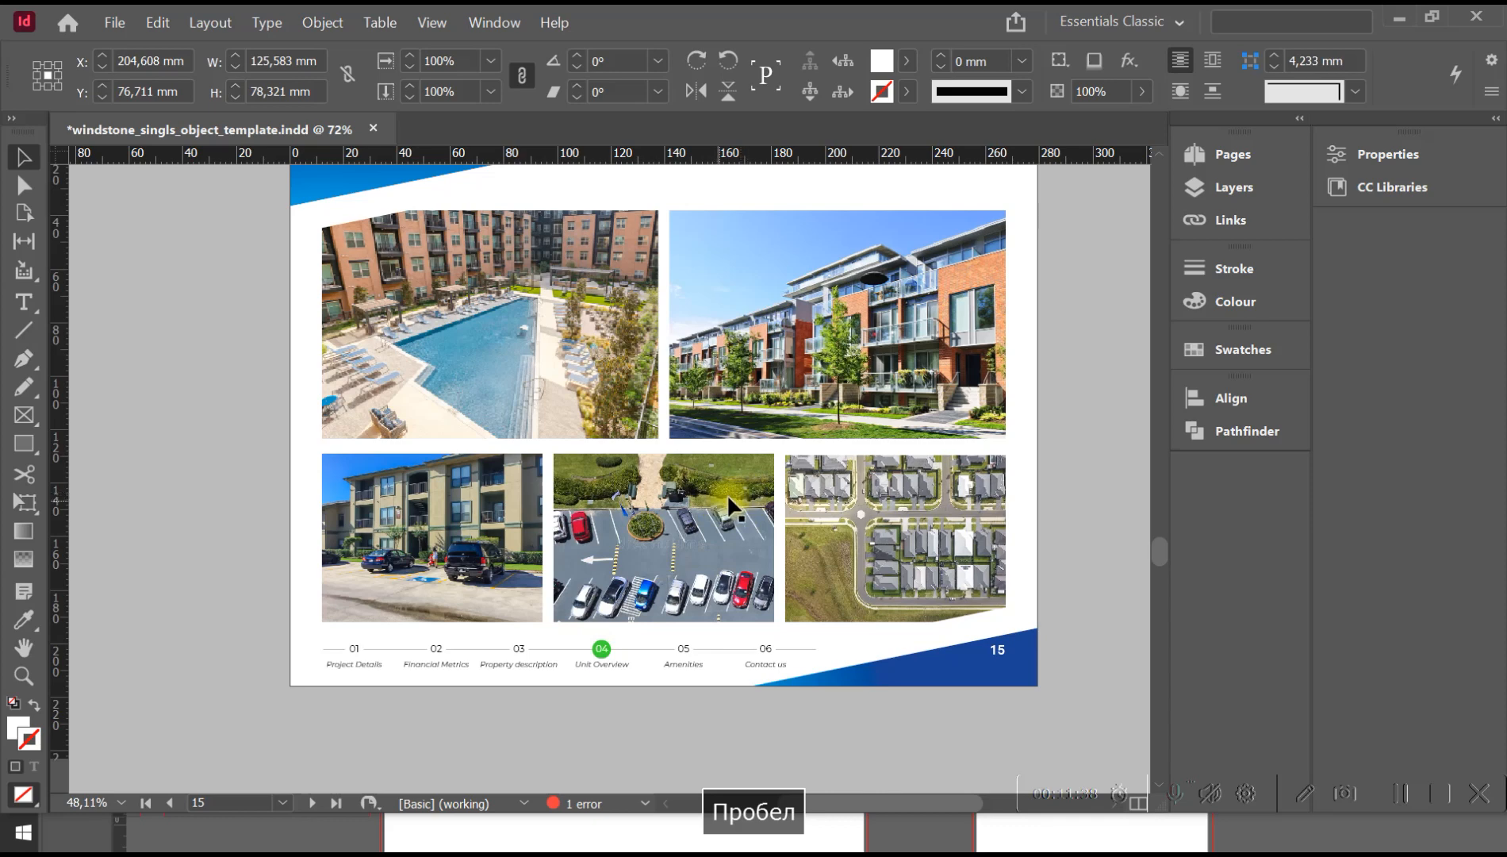
# Delete the page 12 spread together with its objects, and undo the deletion.
pyautogui.click(1225, 154)
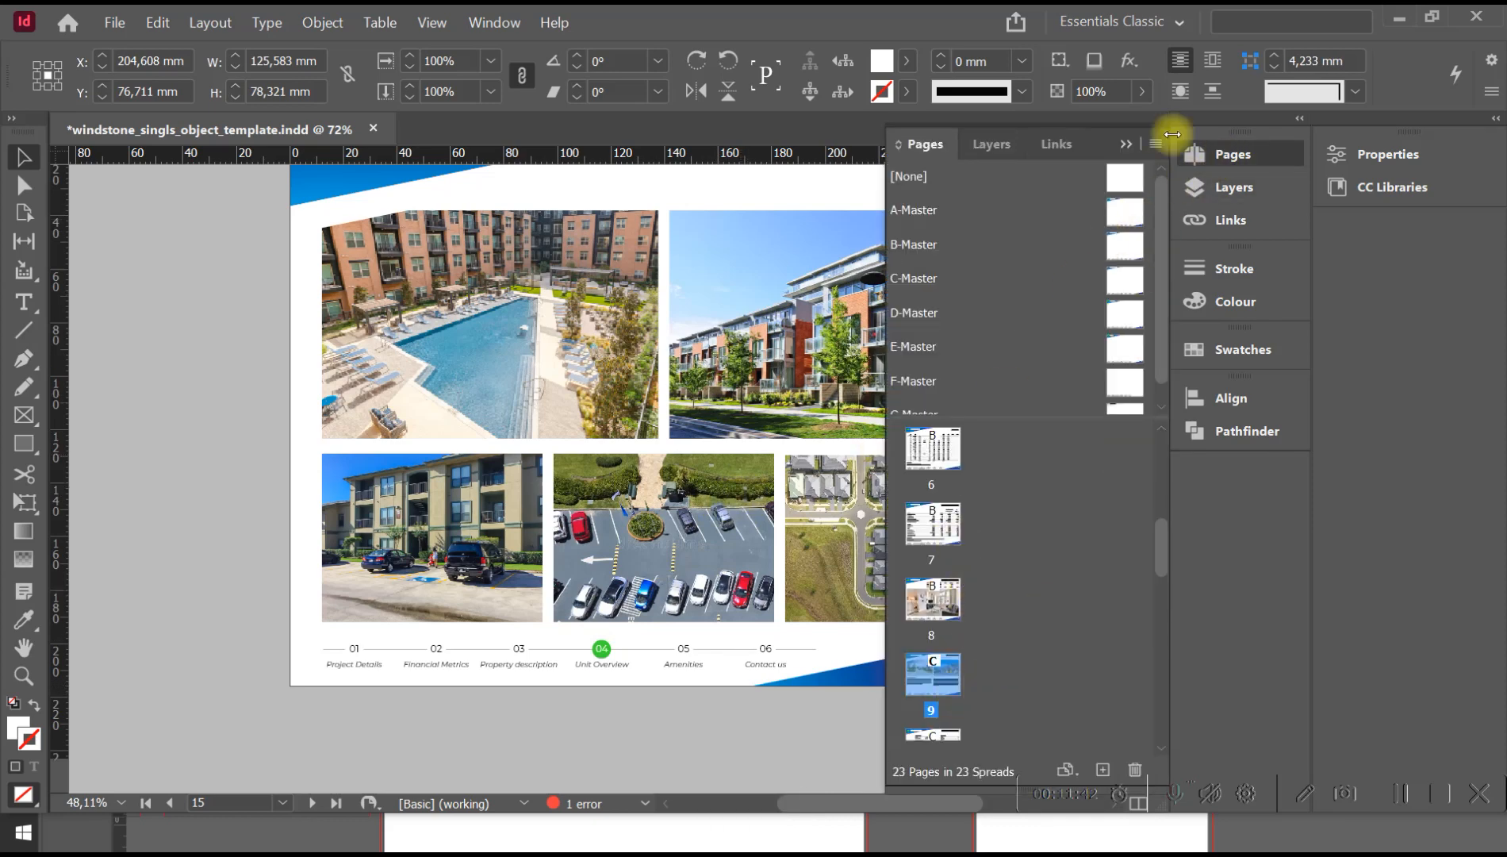
pyautogui.moveTo(1157, 544); pyautogui.dragTo(1162, 604)
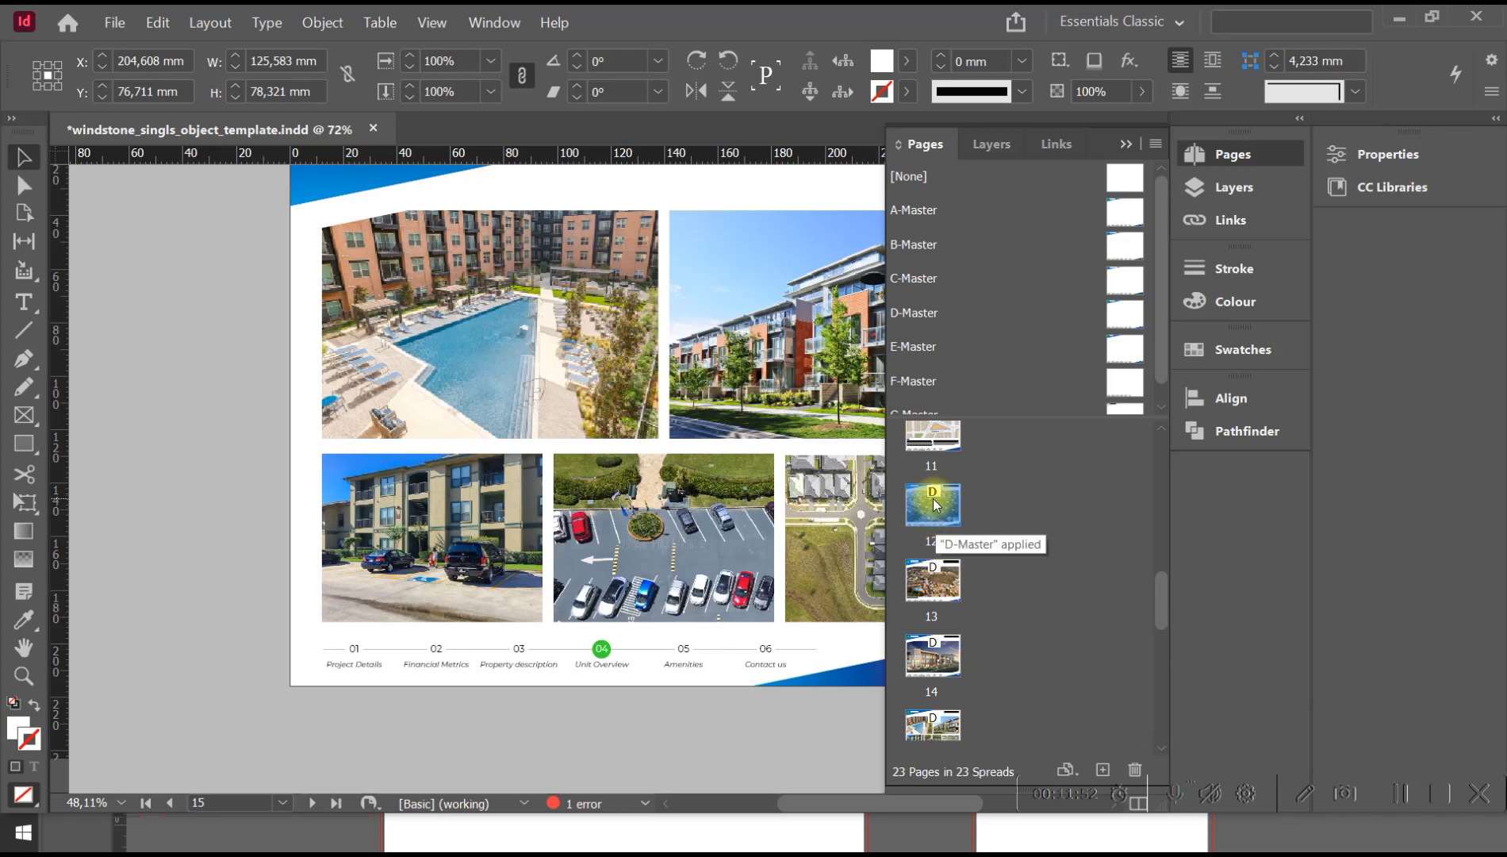
pyautogui.rightClick(937, 504)
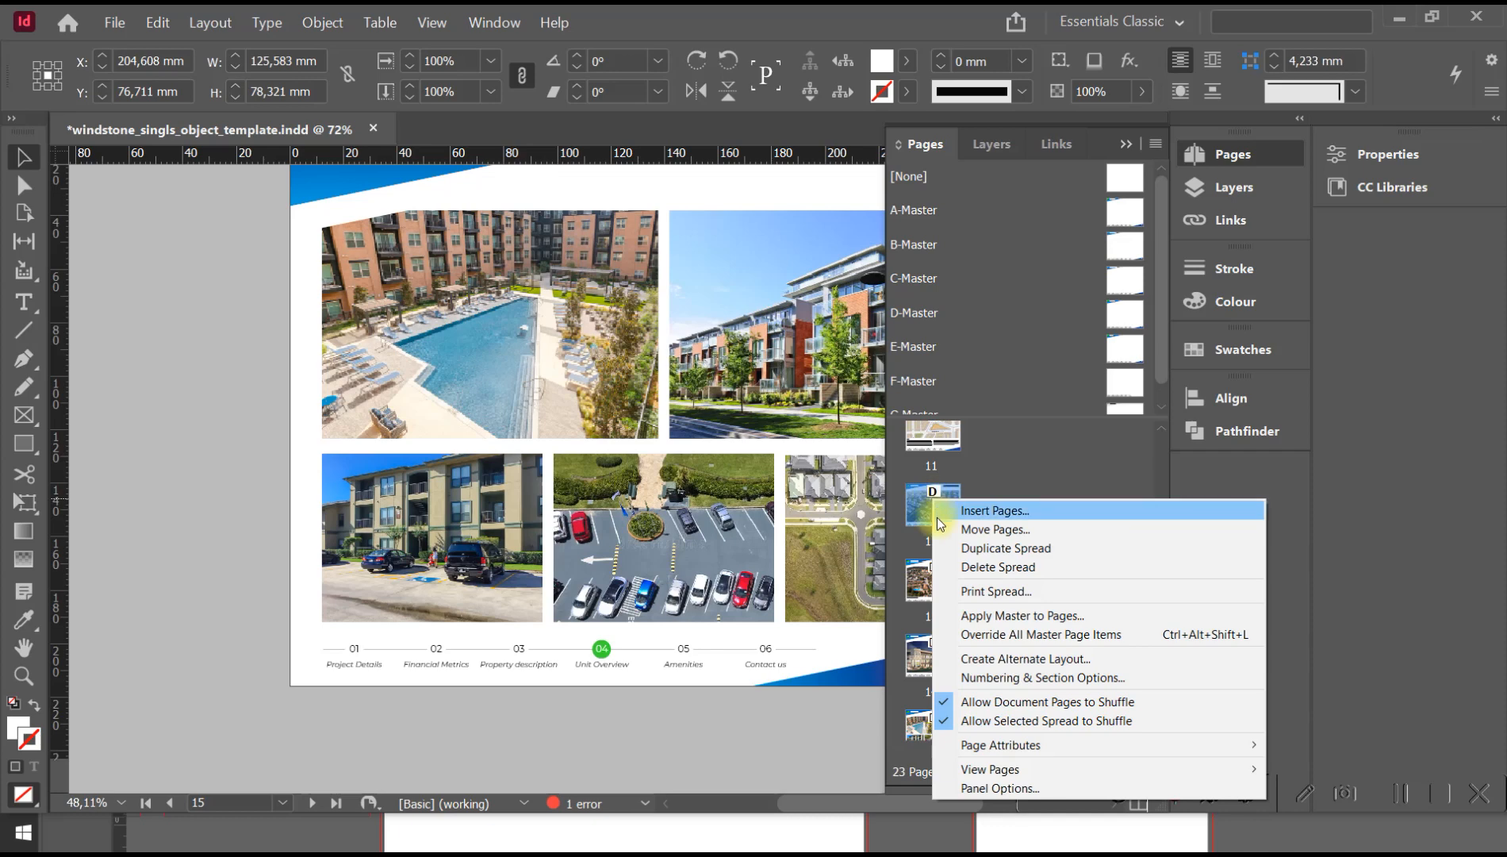
pyautogui.click(1043, 565)
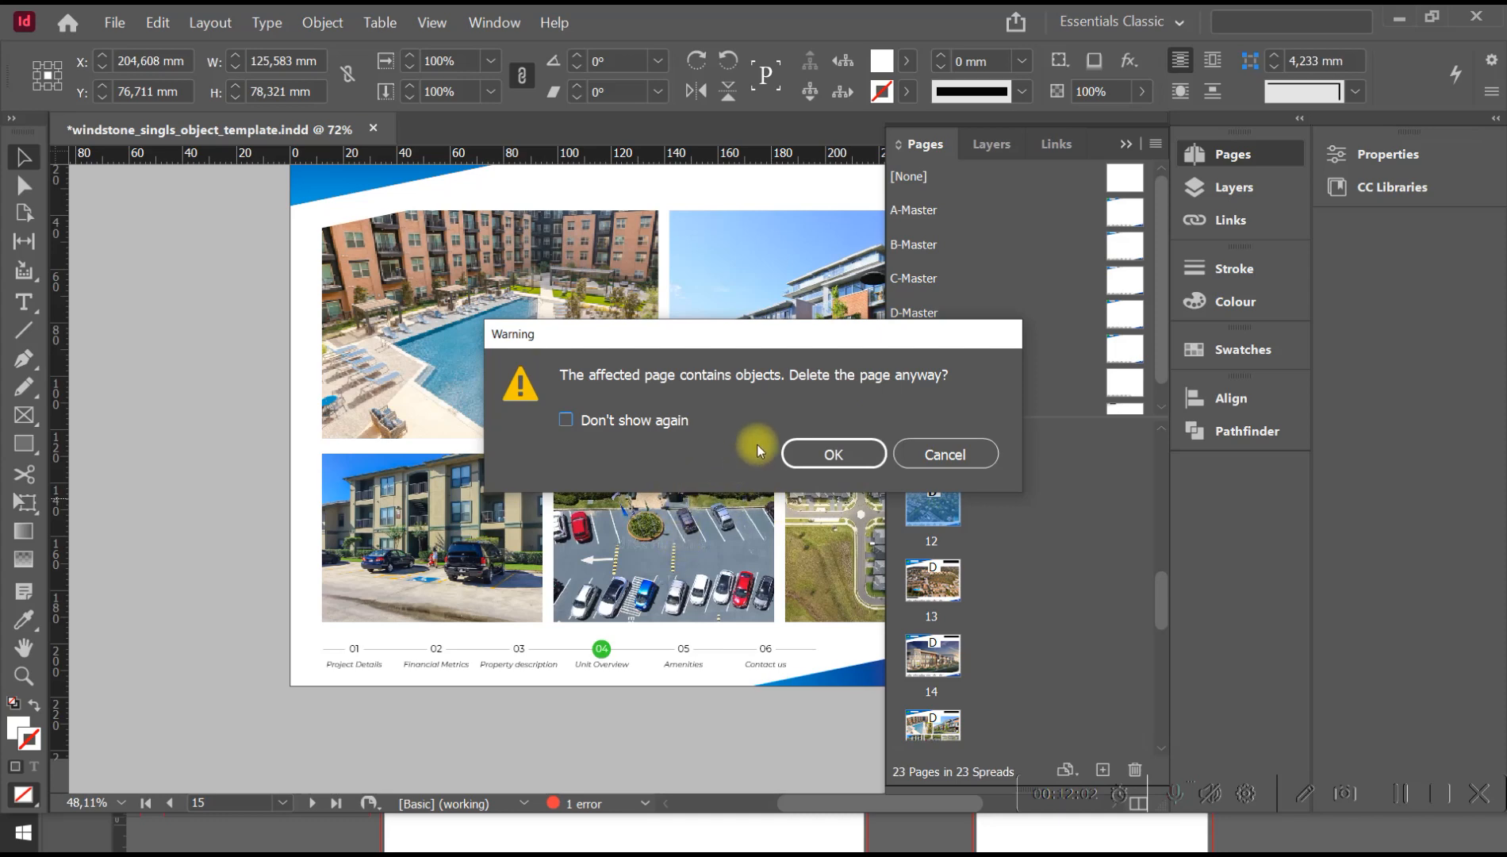
pyautogui.click(821, 454)
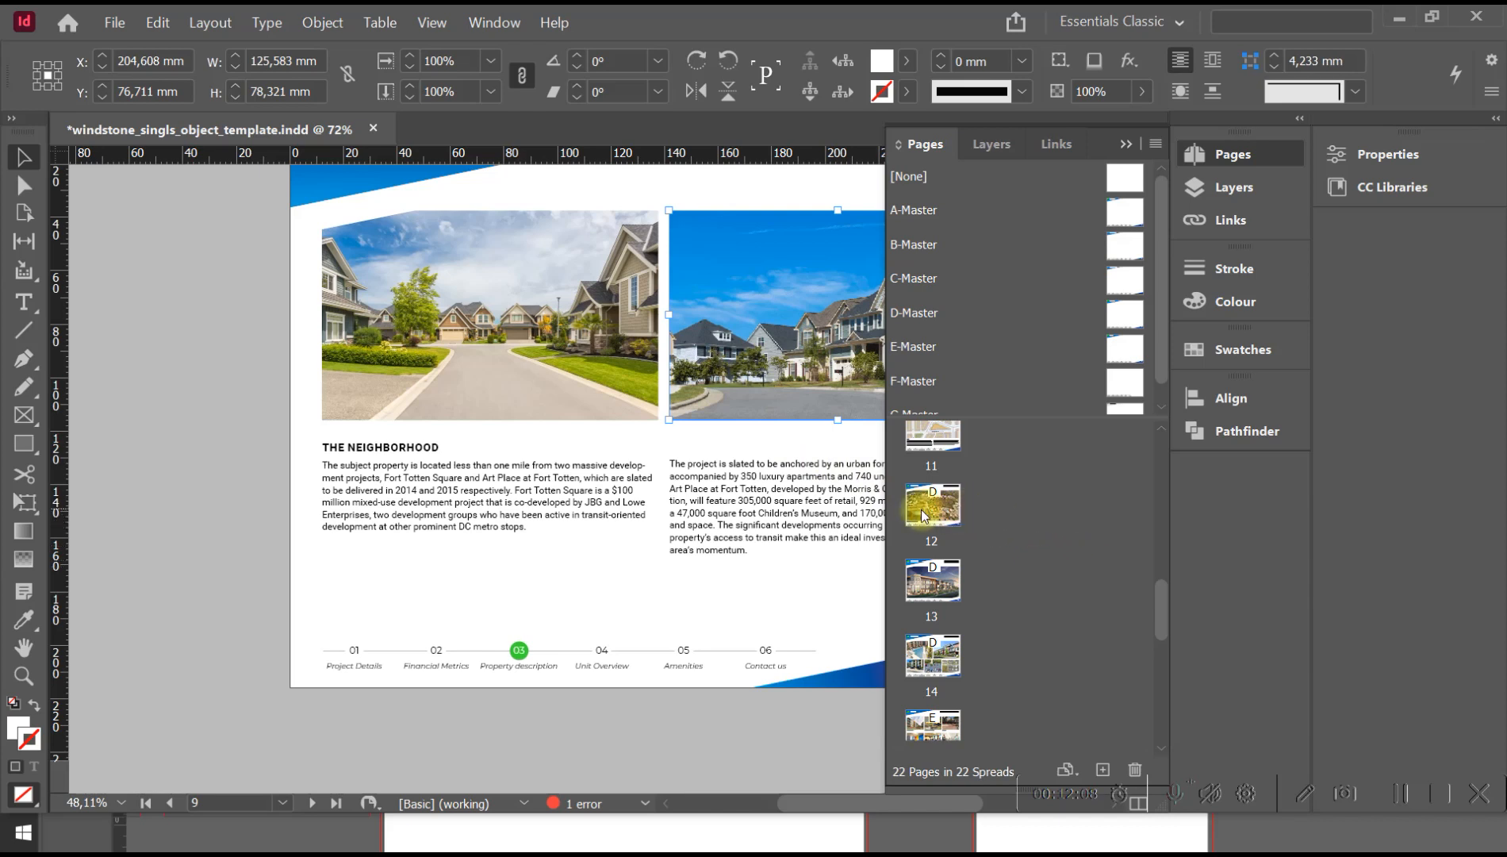
pyautogui.hotkey('ctrl', 'z')
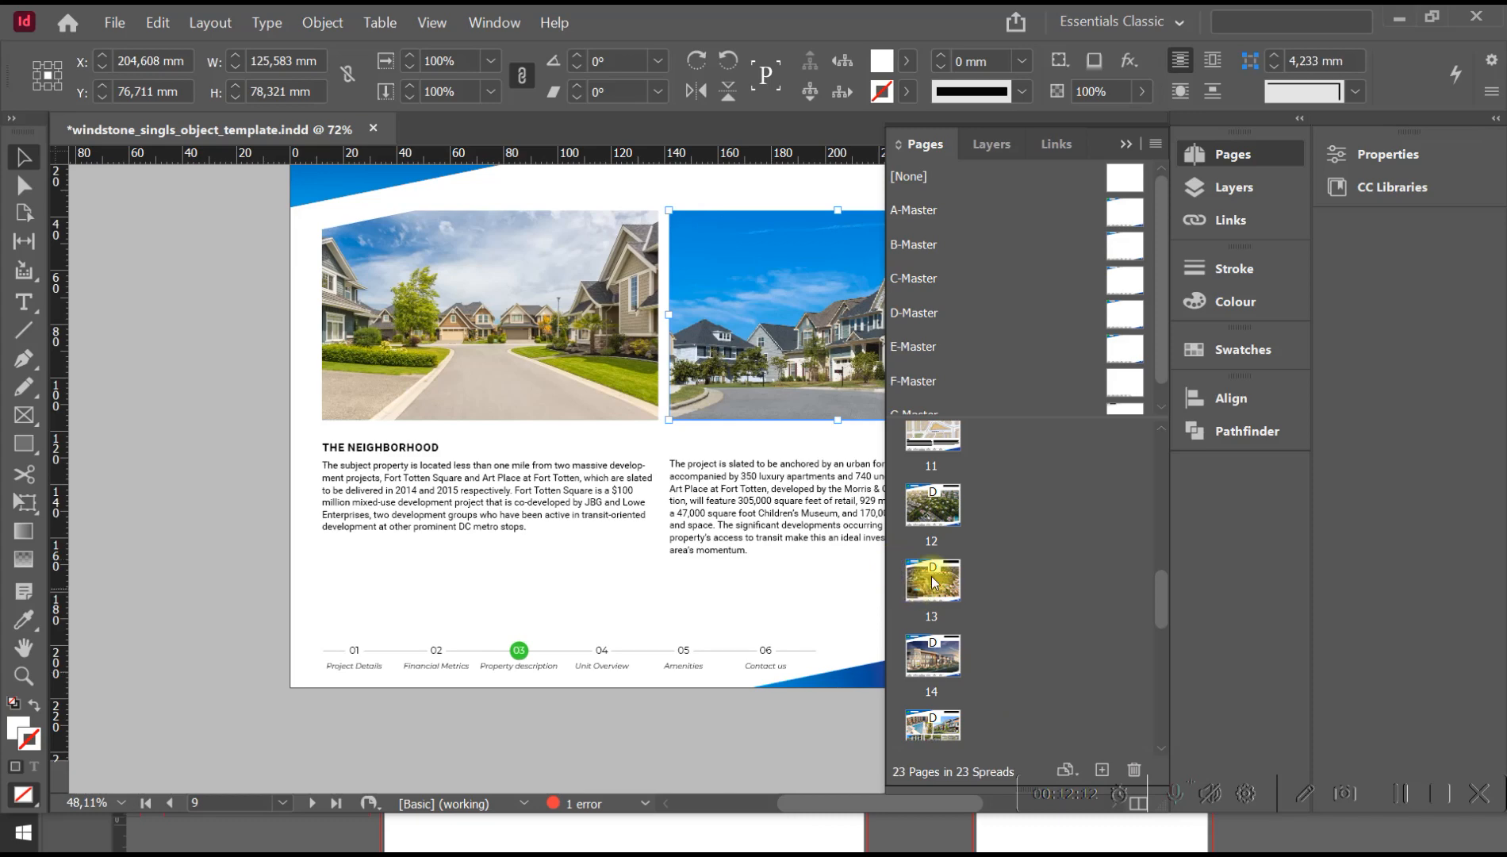
# Go to page 15 and start deleting the selected page, but cancel the deletion.
pyautogui.doubleClick(933, 728)
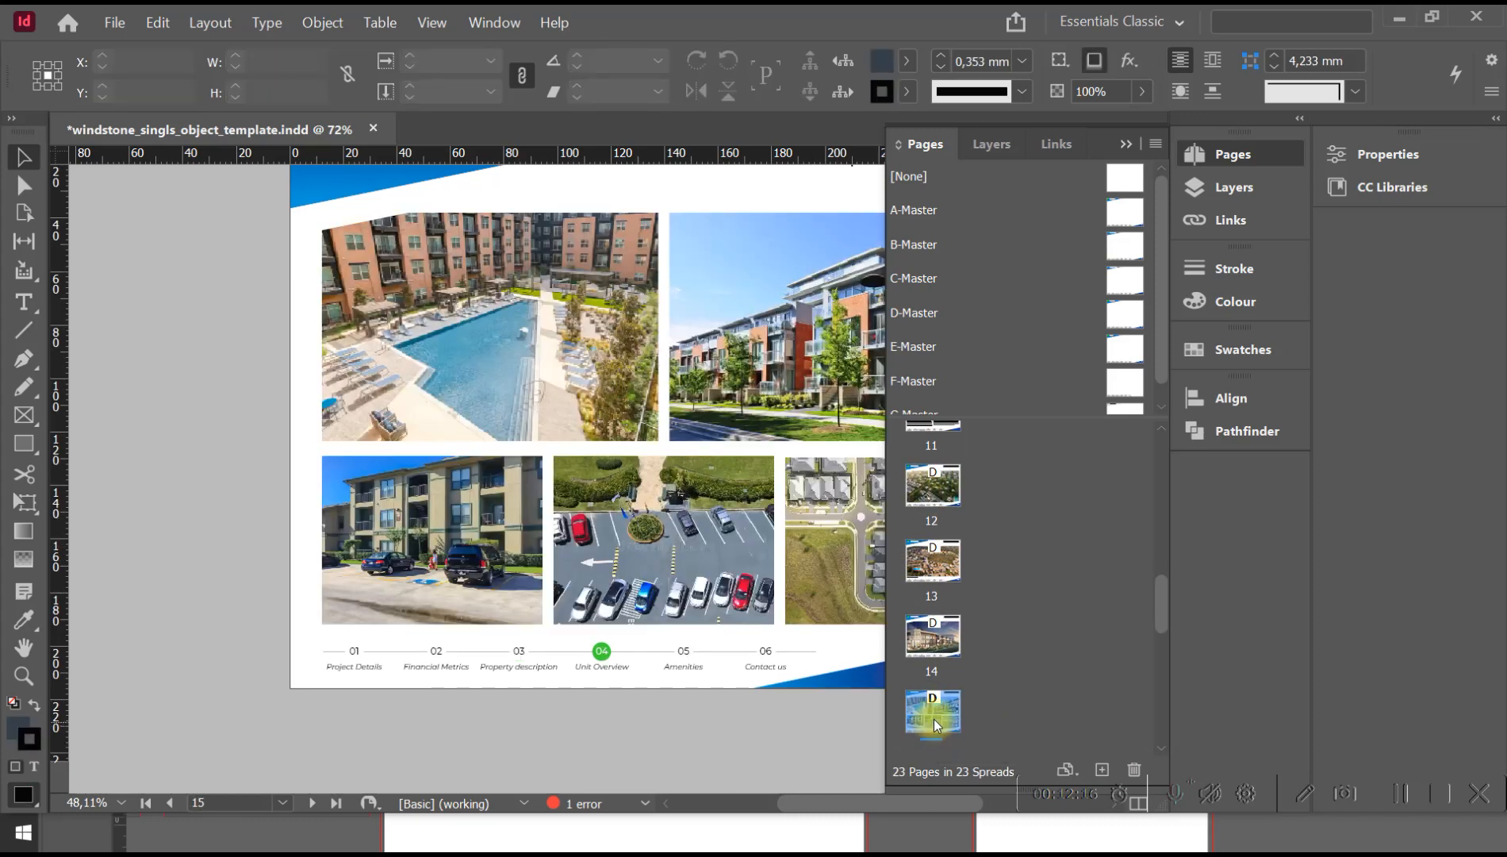
pyautogui.click(1137, 767)
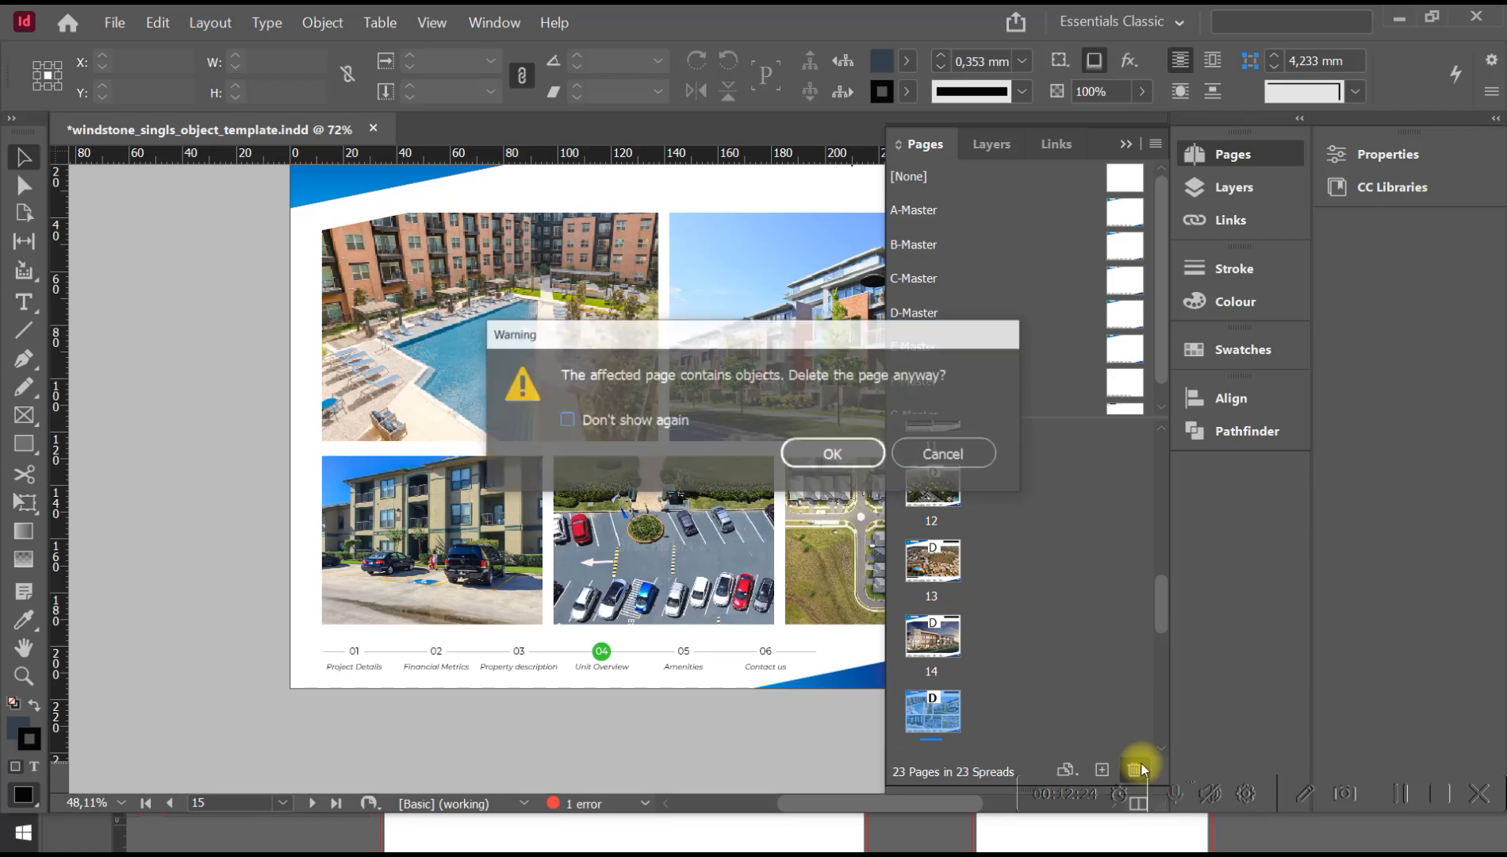
pyautogui.click(948, 453)
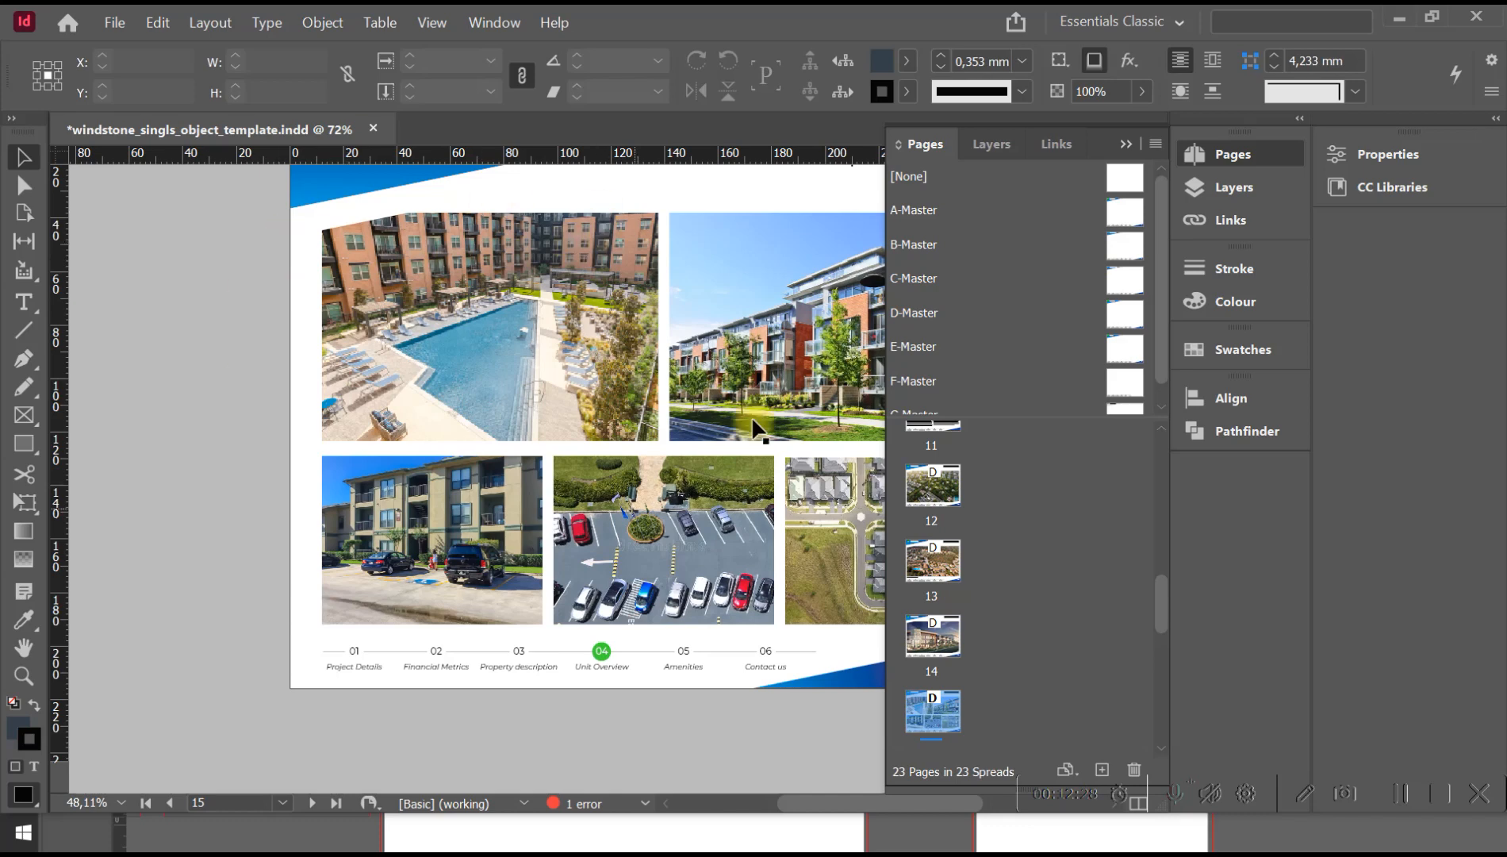
# Duplicate the page 15 "Property photos" spread.
pyautogui.press('space')
pyautogui.moveTo(734, 260); pyautogui.dragTo(579, 371)
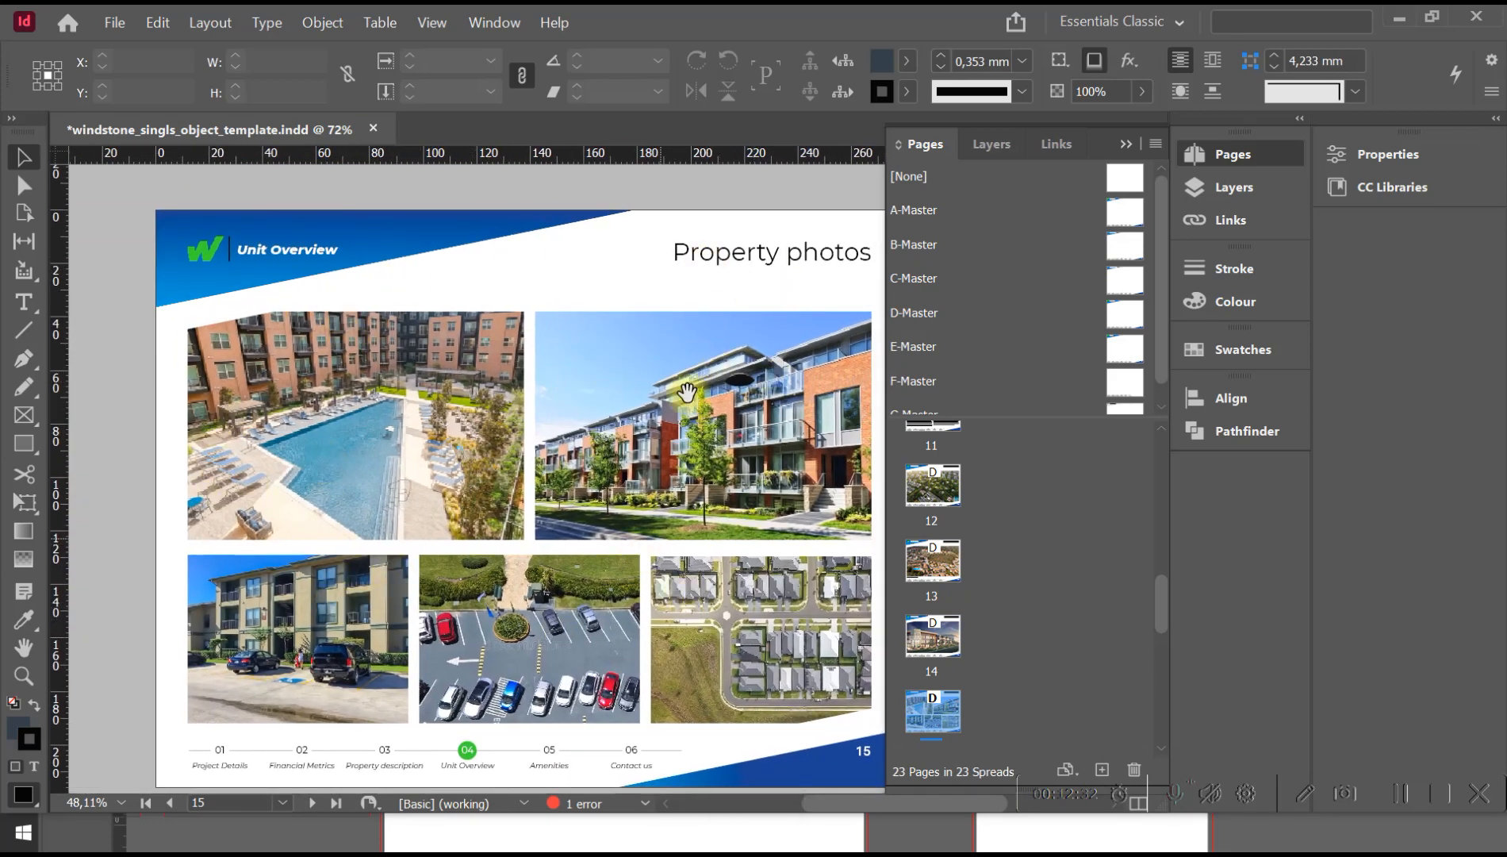
pyautogui.rightClick(952, 709)
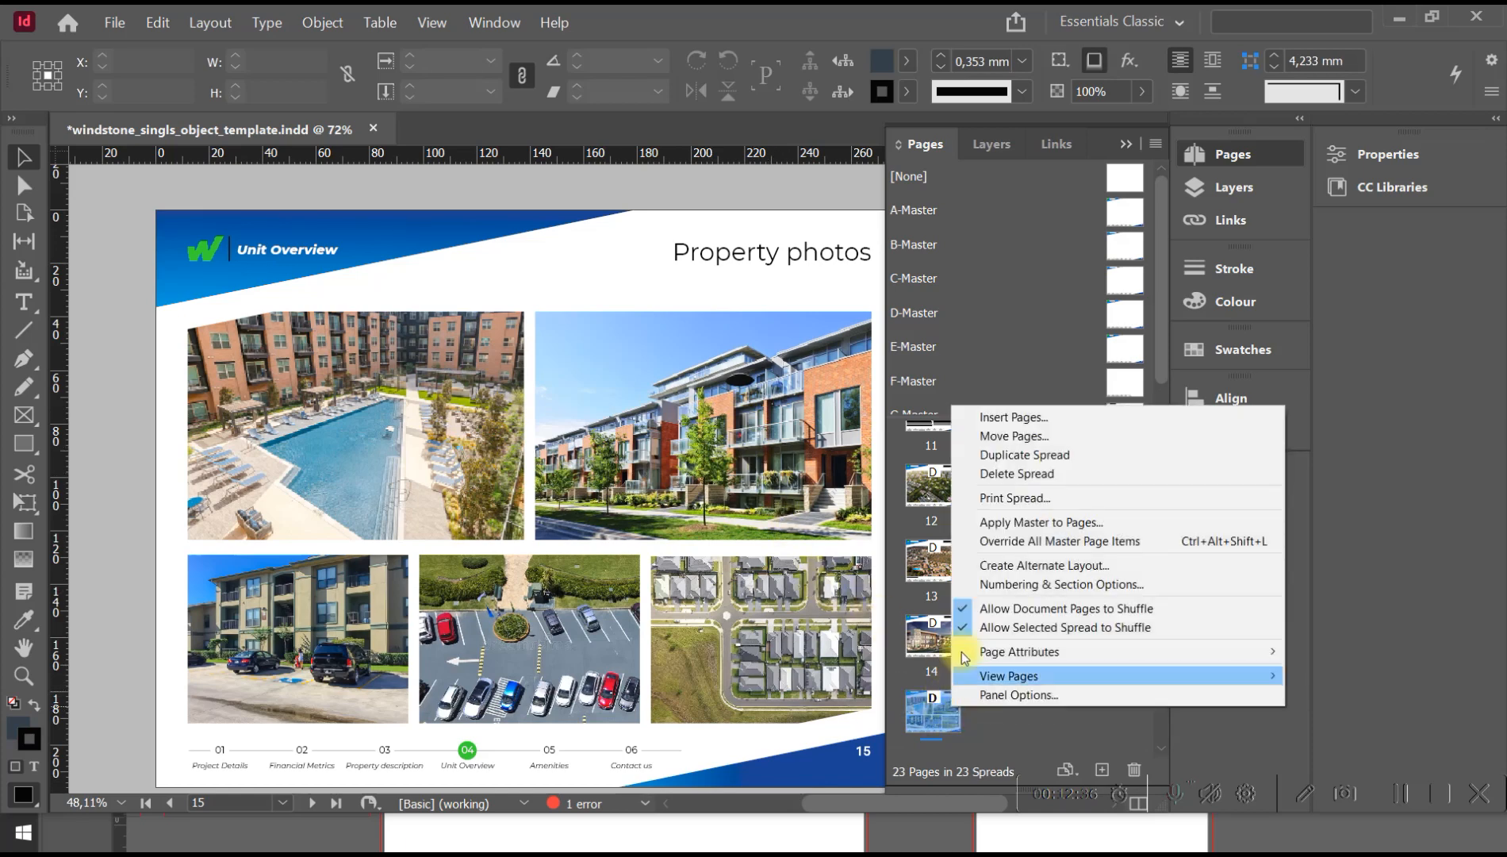
pyautogui.click(1070, 456)
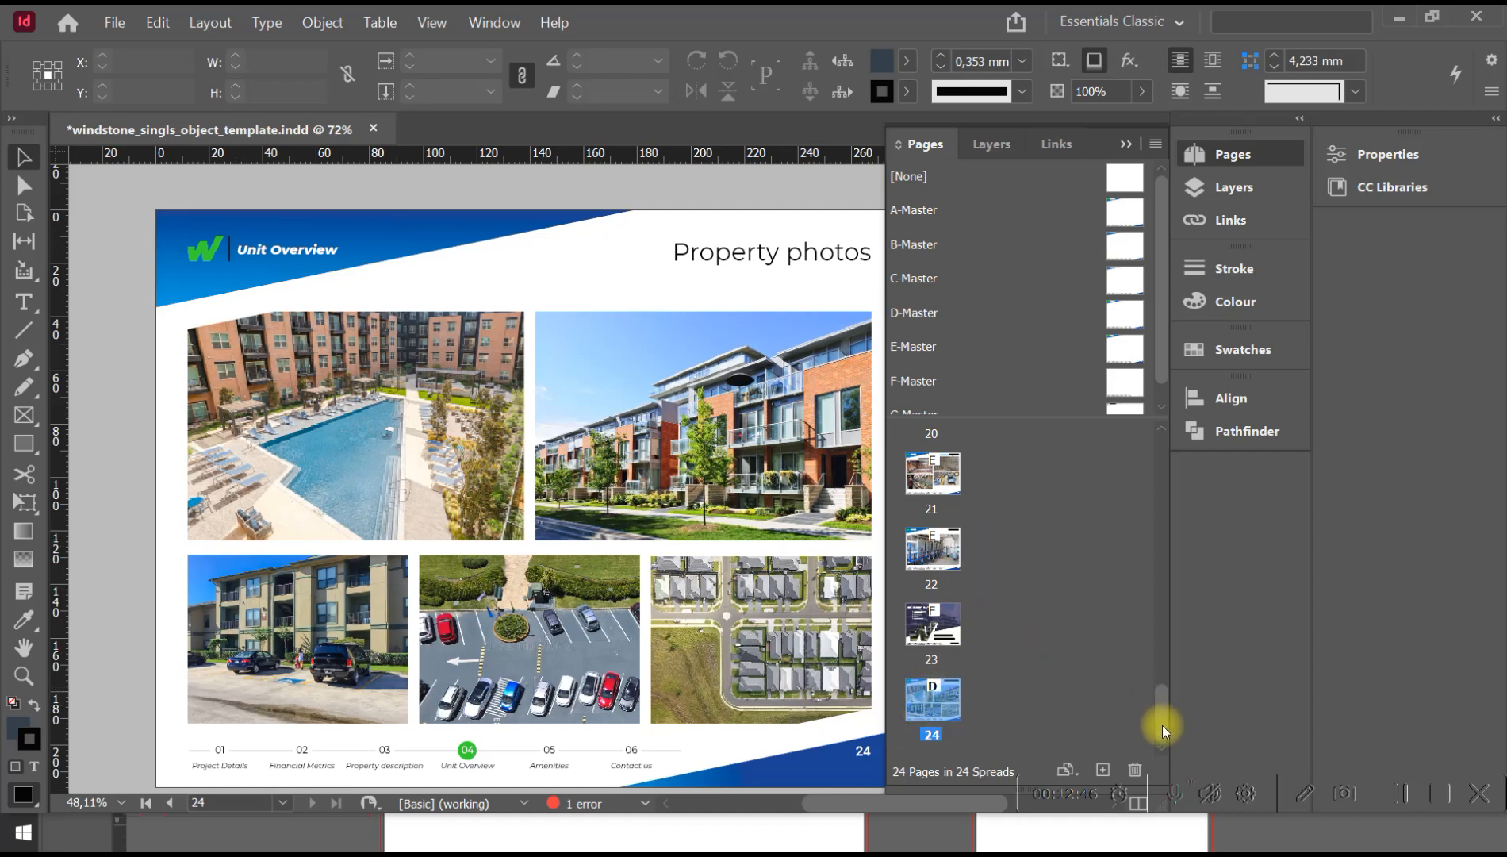
# Move the duplicated "Property photos" page from position 24 up to position 17, between the two common area amenities pages.
pyautogui.click(918, 705)
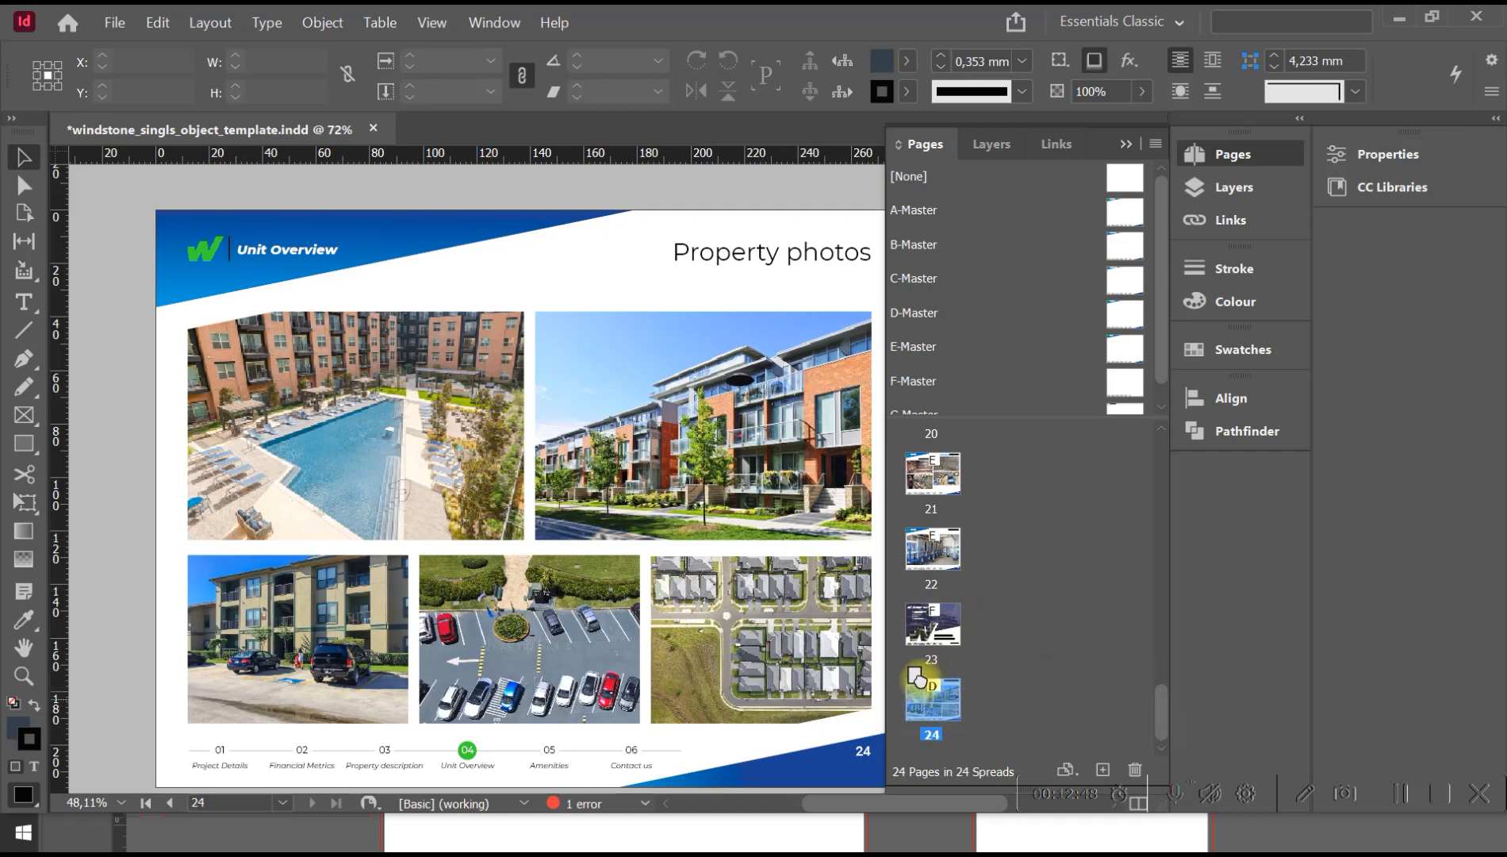
pyautogui.moveTo(928, 696); pyautogui.dragTo(977, 485)
pyautogui.moveTo(1167, 718); pyautogui.dragTo(1163, 690)
pyautogui.moveTo(924, 702); pyautogui.dragTo(972, 485)
pyautogui.moveTo(1161, 690)
pyautogui.mouseDown()
pyautogui.moveTo(1154, 656)
pyautogui.moveTo(1155, 672)
pyautogui.mouseUp()
pyautogui.moveTo(935, 662); pyautogui.dragTo(970, 471)
pyautogui.moveTo(1156, 686); pyautogui.dragTo(1156, 656)
pyautogui.moveTo(933, 669); pyautogui.dragTo(976, 515)
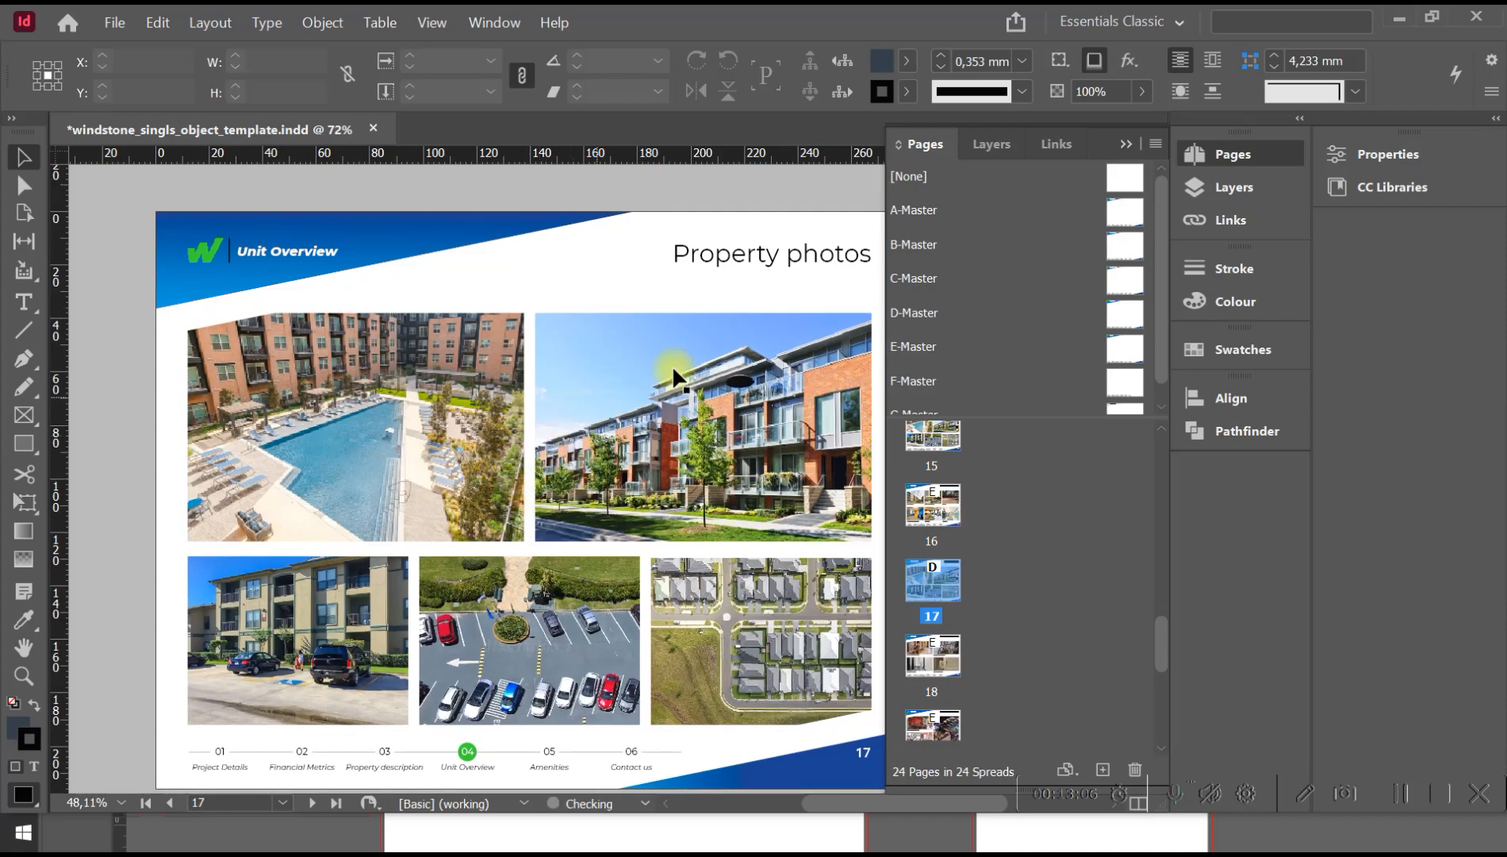
# Examine the order of the pages around the duplicated "Property photos" page in the document.
pyautogui.press('space')
pyautogui.moveTo(628, 340); pyautogui.dragTo(614, 155)
pyautogui.moveTo(566, 498); pyautogui.dragTo(592, 625)
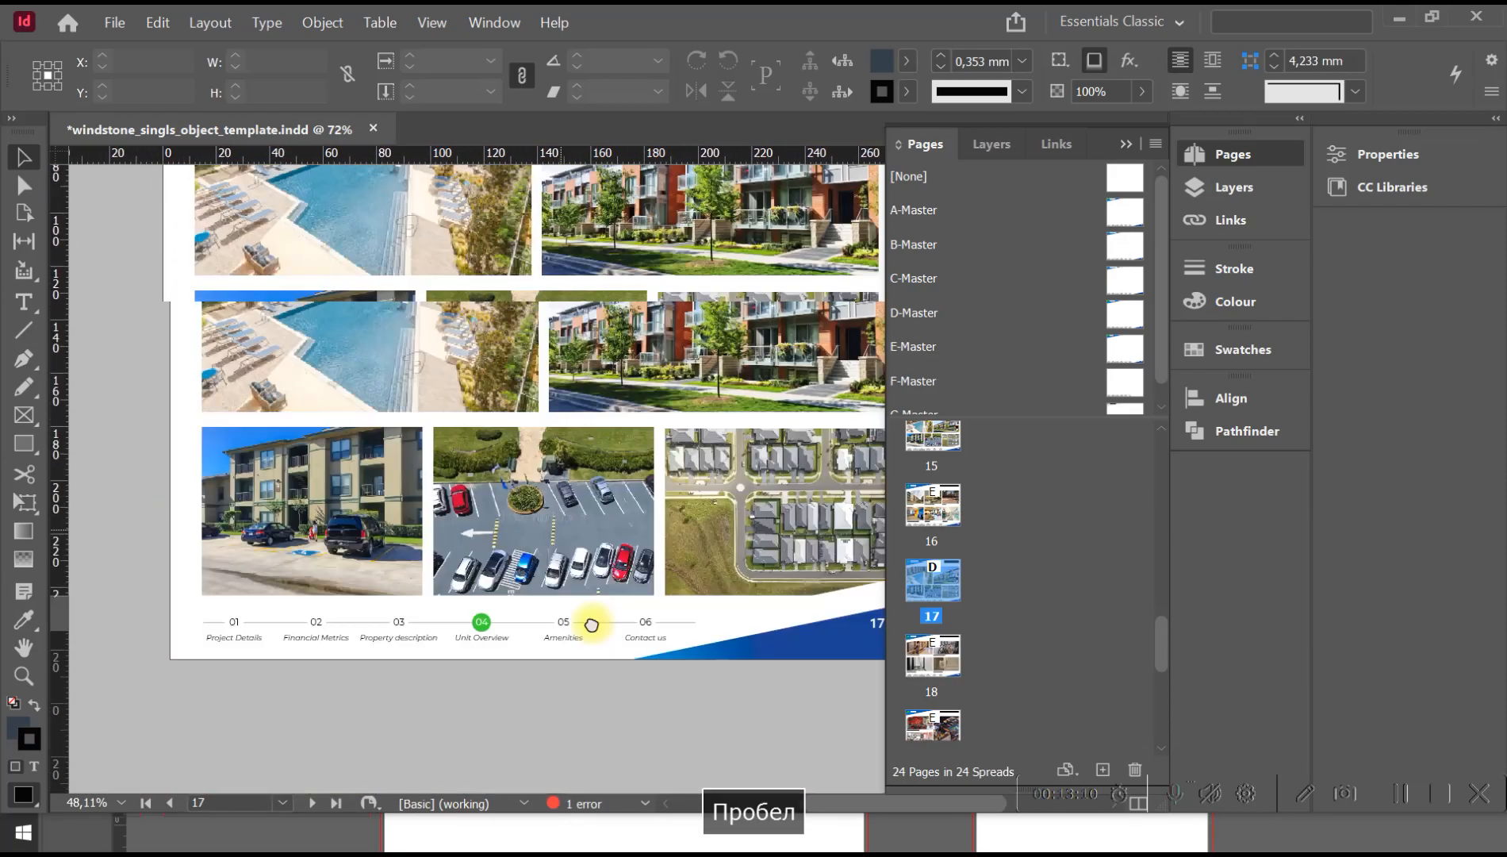
pyautogui.scroll(10, 615, 773)
pyautogui.press('z')
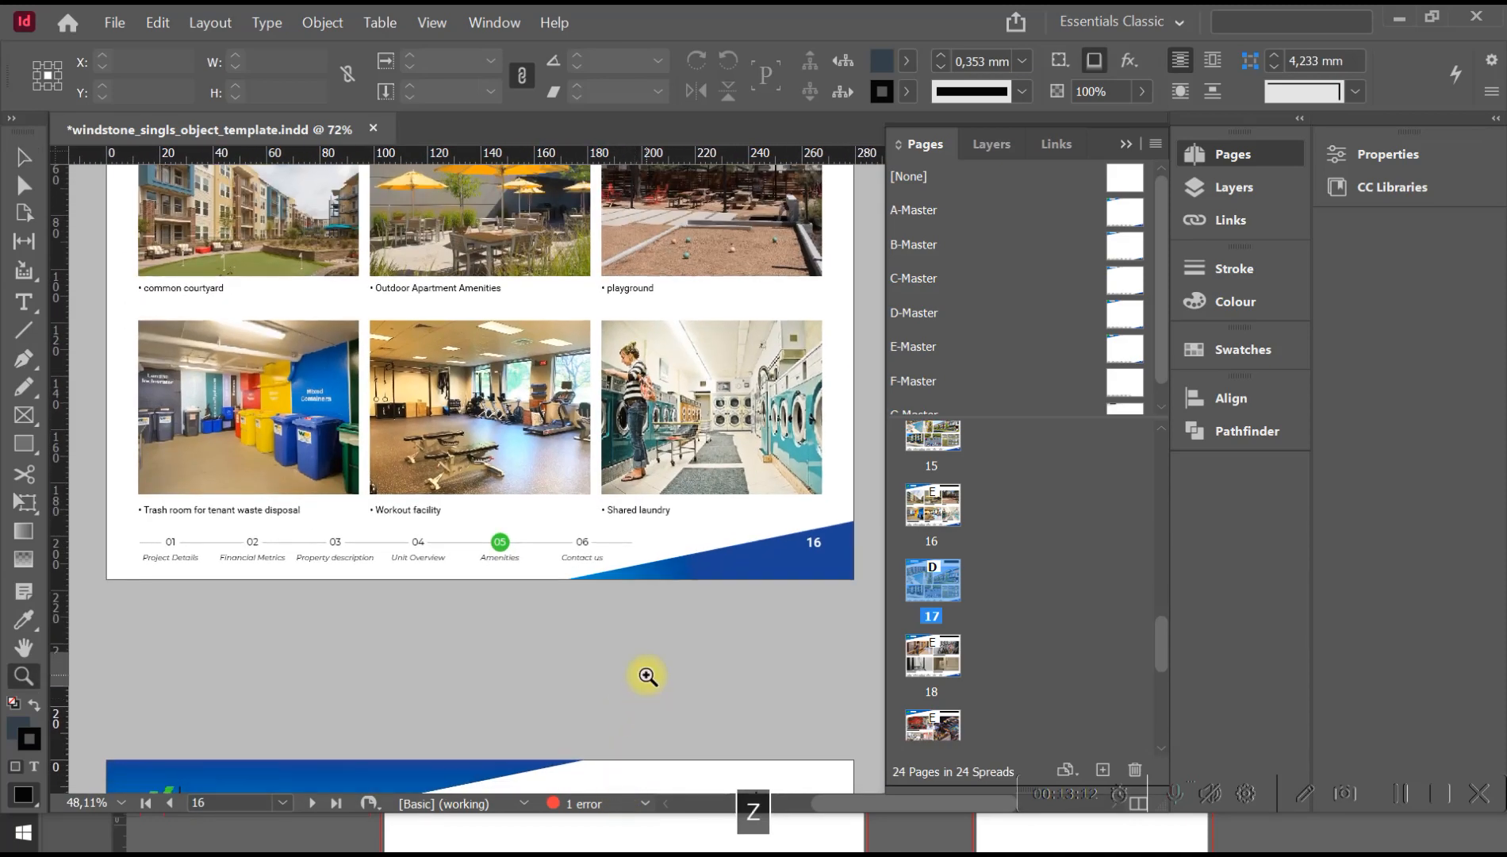
pyautogui.keyDown('alt'); pyautogui.click(643, 675); pyautogui.keyUp('alt')
pyautogui.keyDown('alt'); pyautogui.click(644, 630); pyautogui.keyUp('alt')
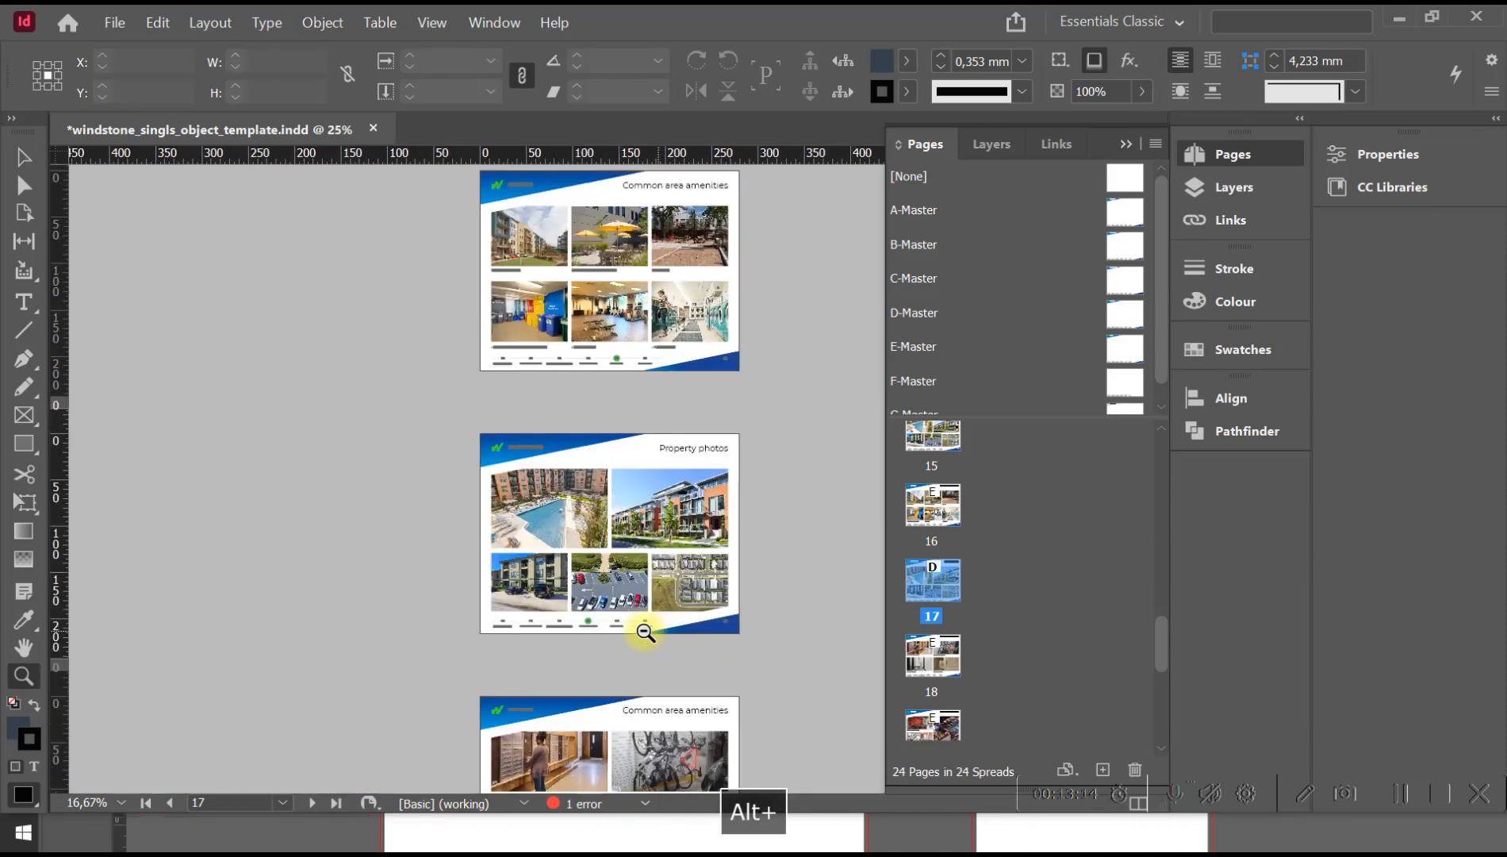
pyautogui.press('space')
pyautogui.moveTo(649, 471); pyautogui.dragTo(567, 630)
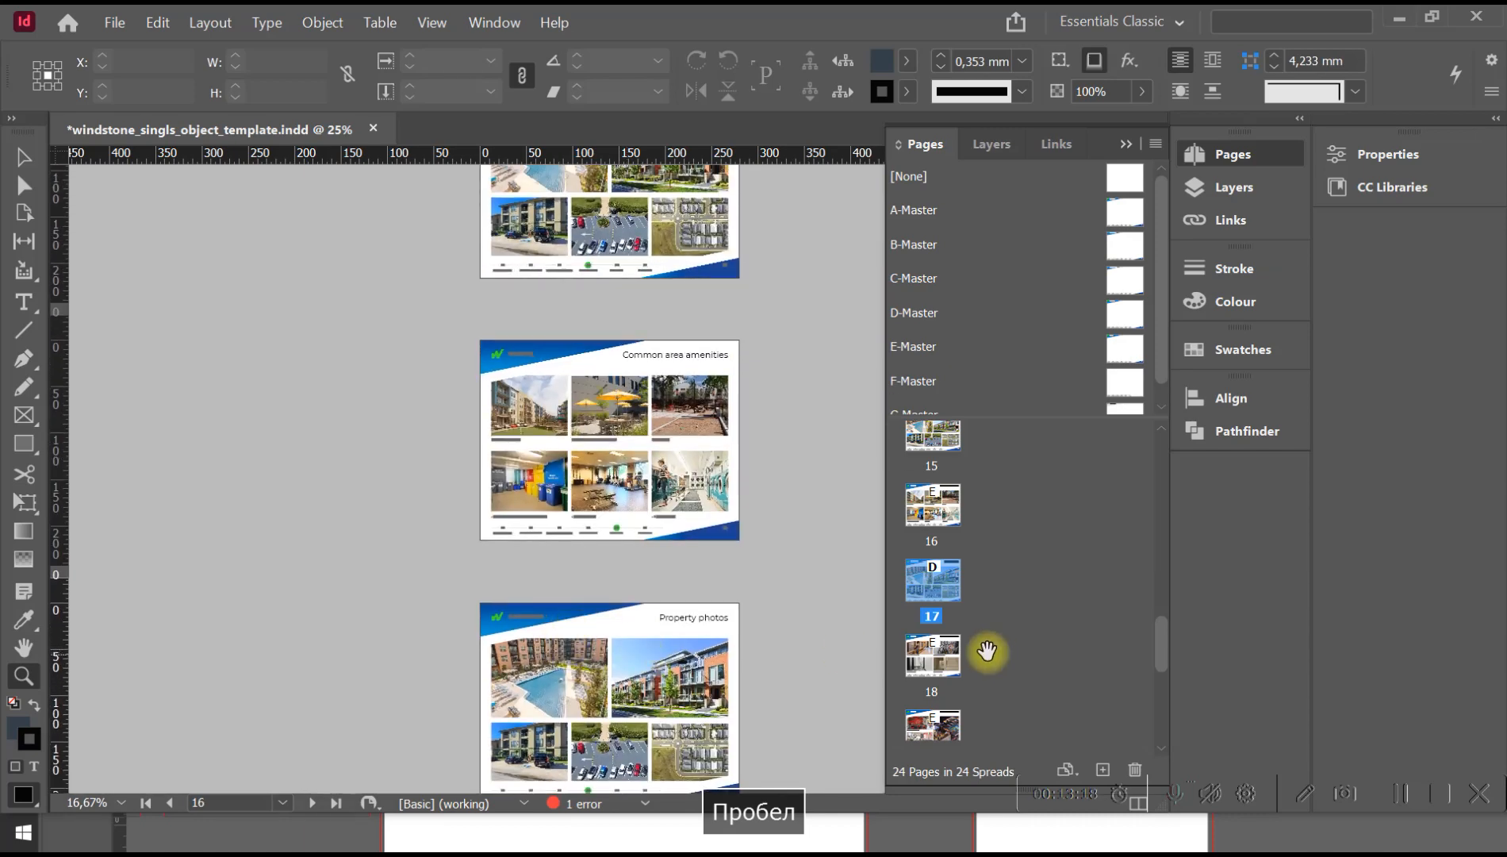
# Enlarge the document page list and move the duplicated "Property photos" page directly after page 15.
pyautogui.moveTo(1079, 419); pyautogui.dragTo(1062, 211)
pyautogui.moveTo(1158, 629); pyautogui.dragTo(1159, 566)
pyautogui.moveTo(931, 611); pyautogui.dragTo(952, 468)
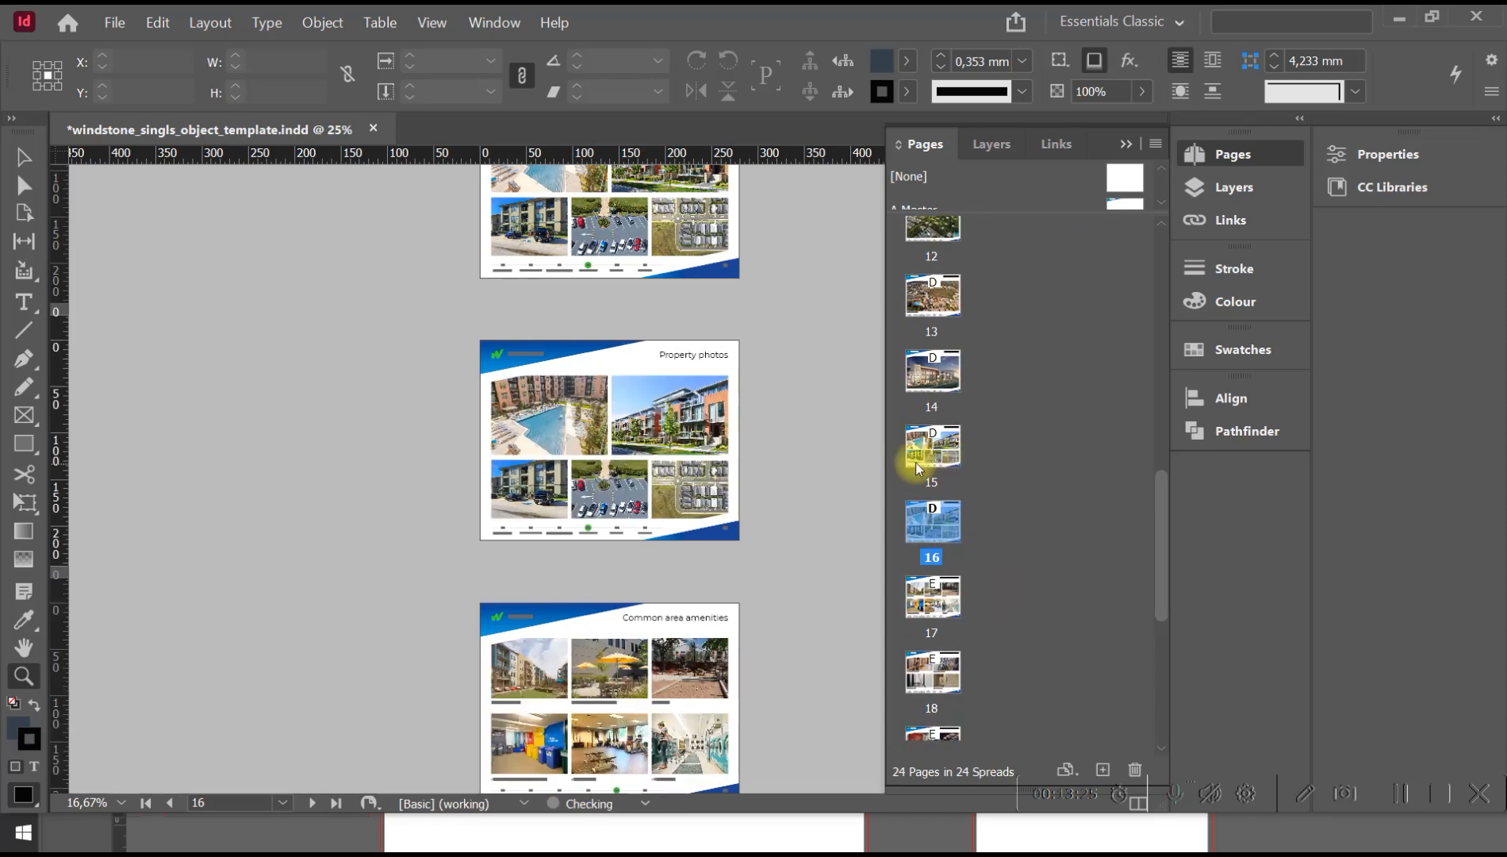
# Delete the duplicated "Property photos" spread on page 16 together with its objects.
pyautogui.click(778, 340)
pyautogui.press('space')
pyautogui.moveTo(481, 417); pyautogui.dragTo(627, 370)
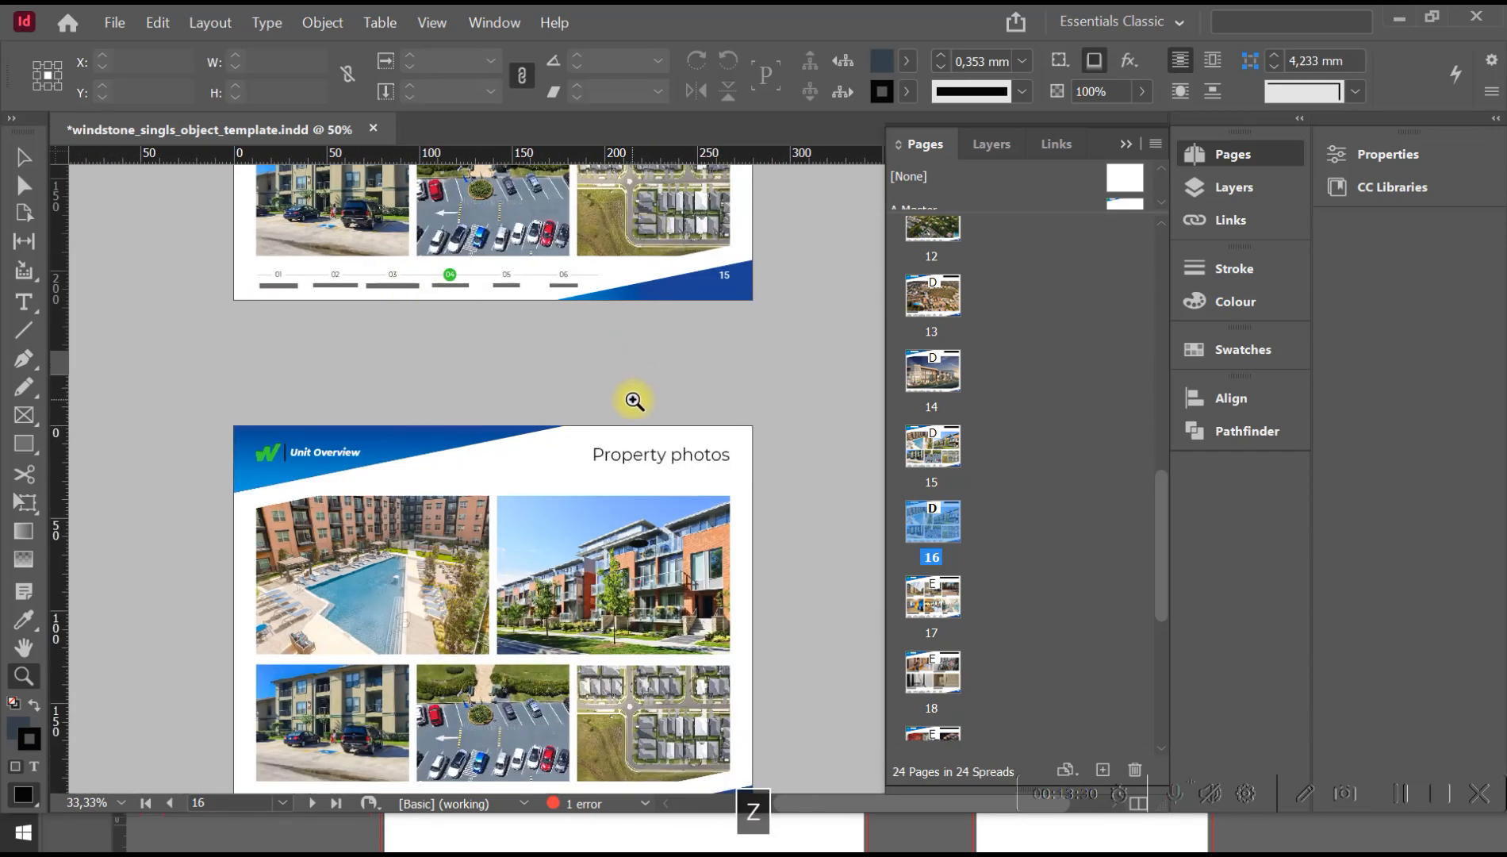
pyautogui.keyDown('alt'); pyautogui.click(634, 400); pyautogui.keyUp('alt')
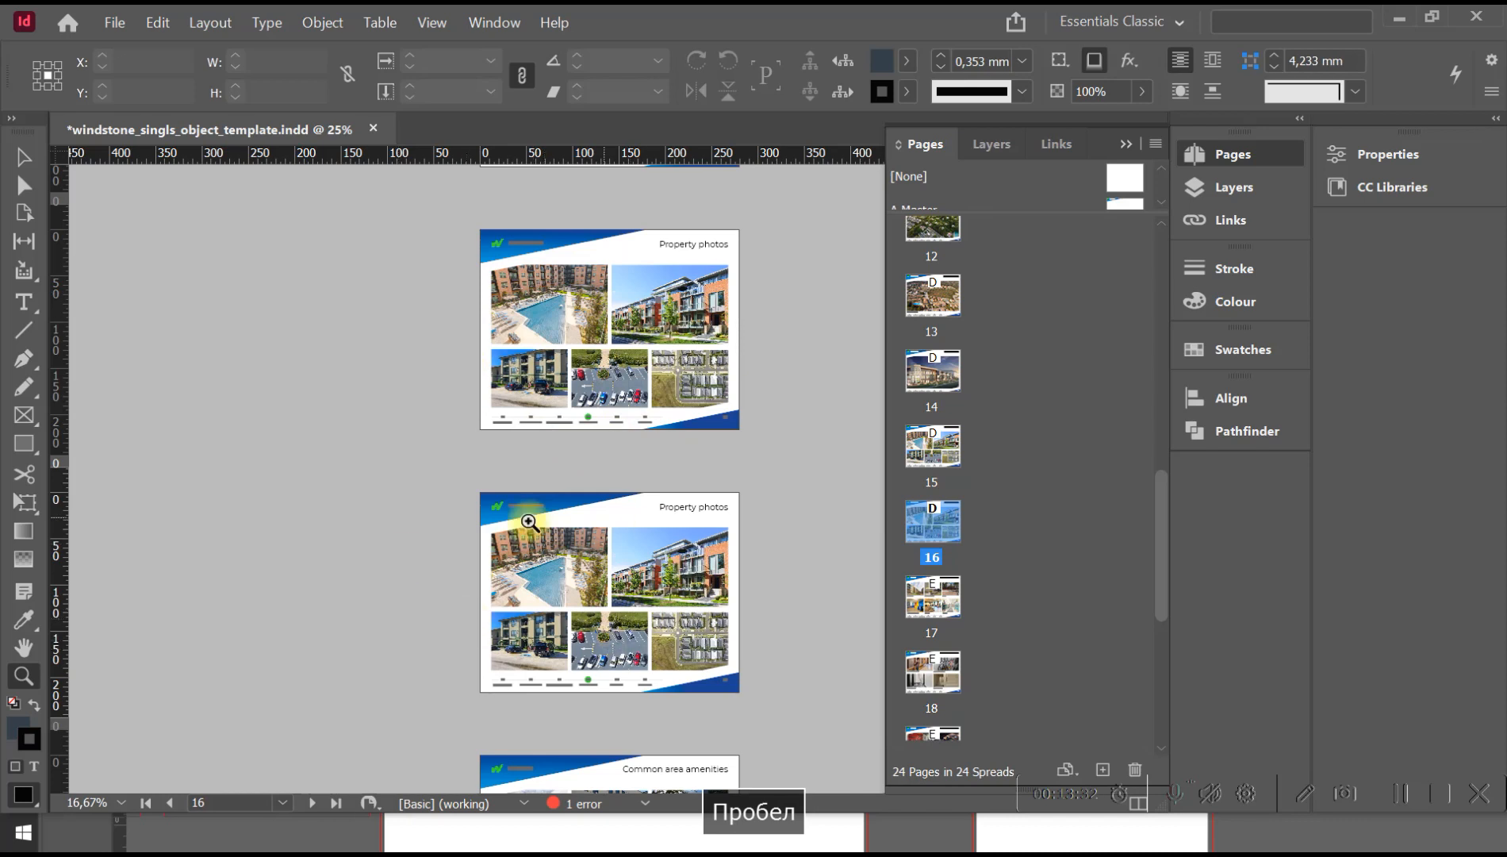
pyautogui.rightClick(944, 520)
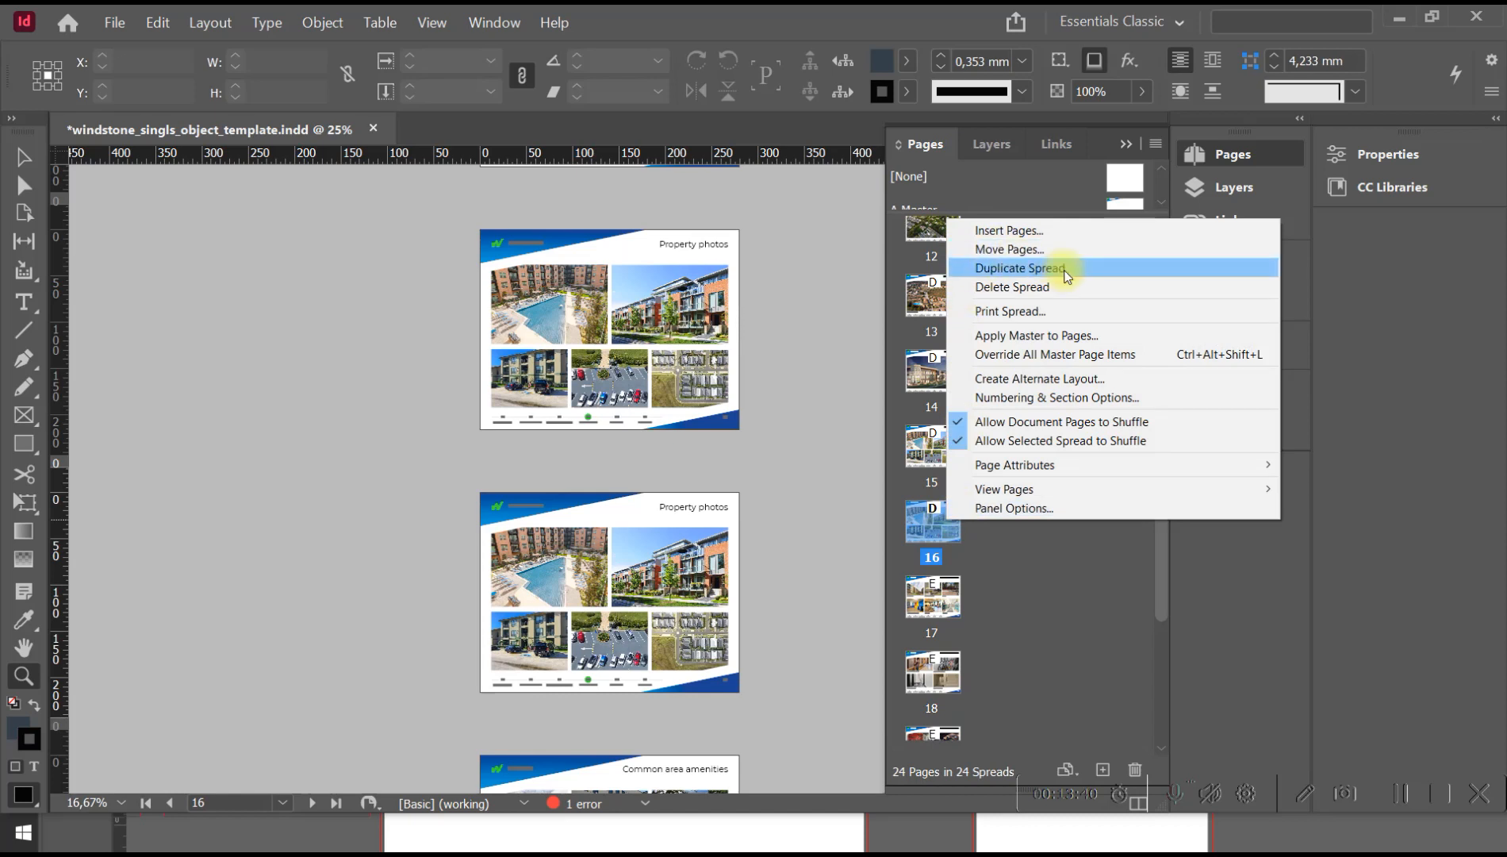
pyautogui.click(1031, 288)
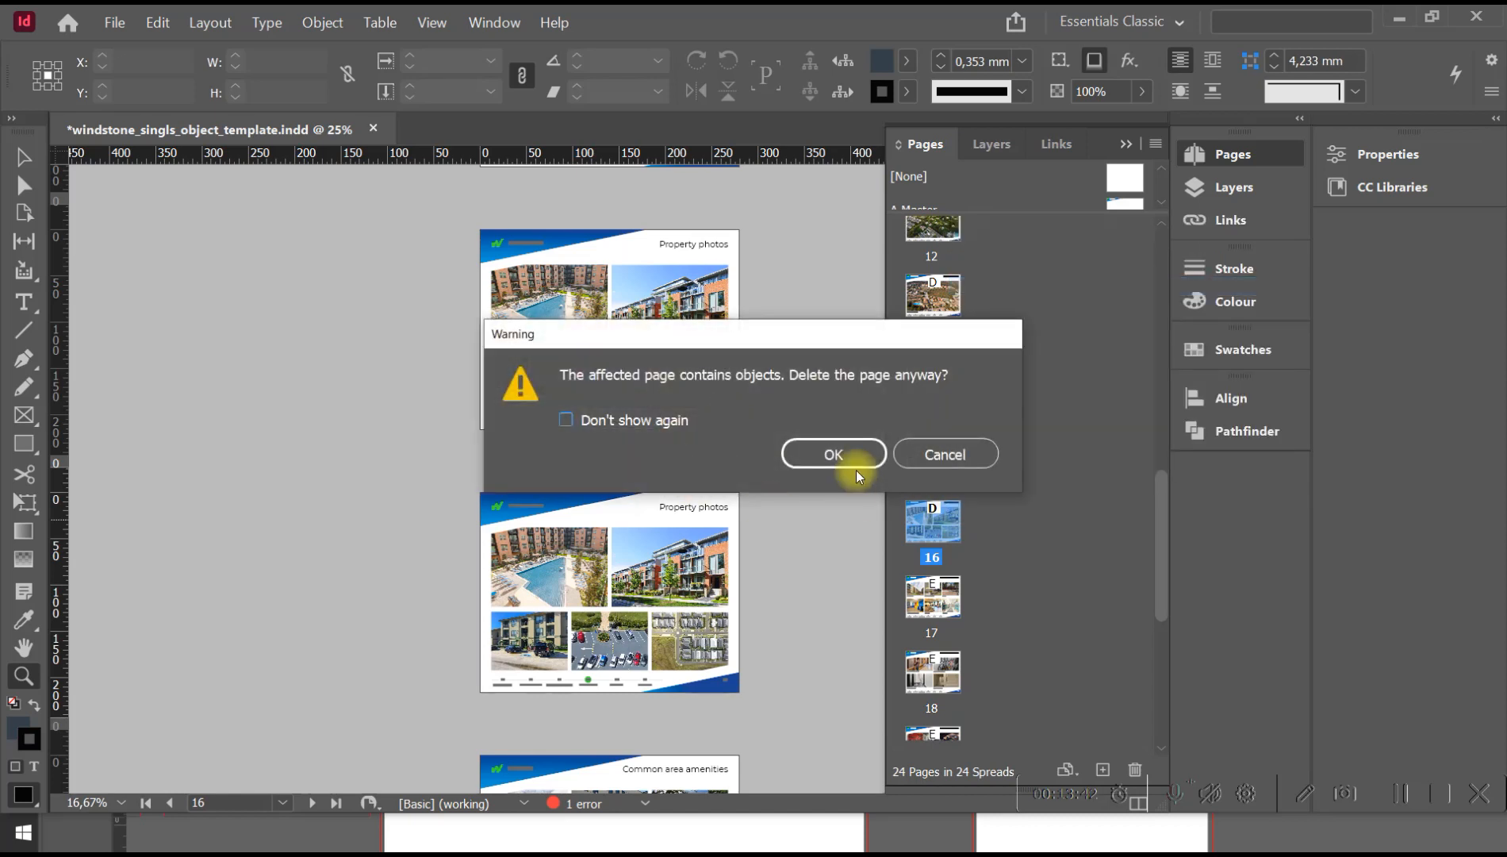
pyautogui.click(832, 455)
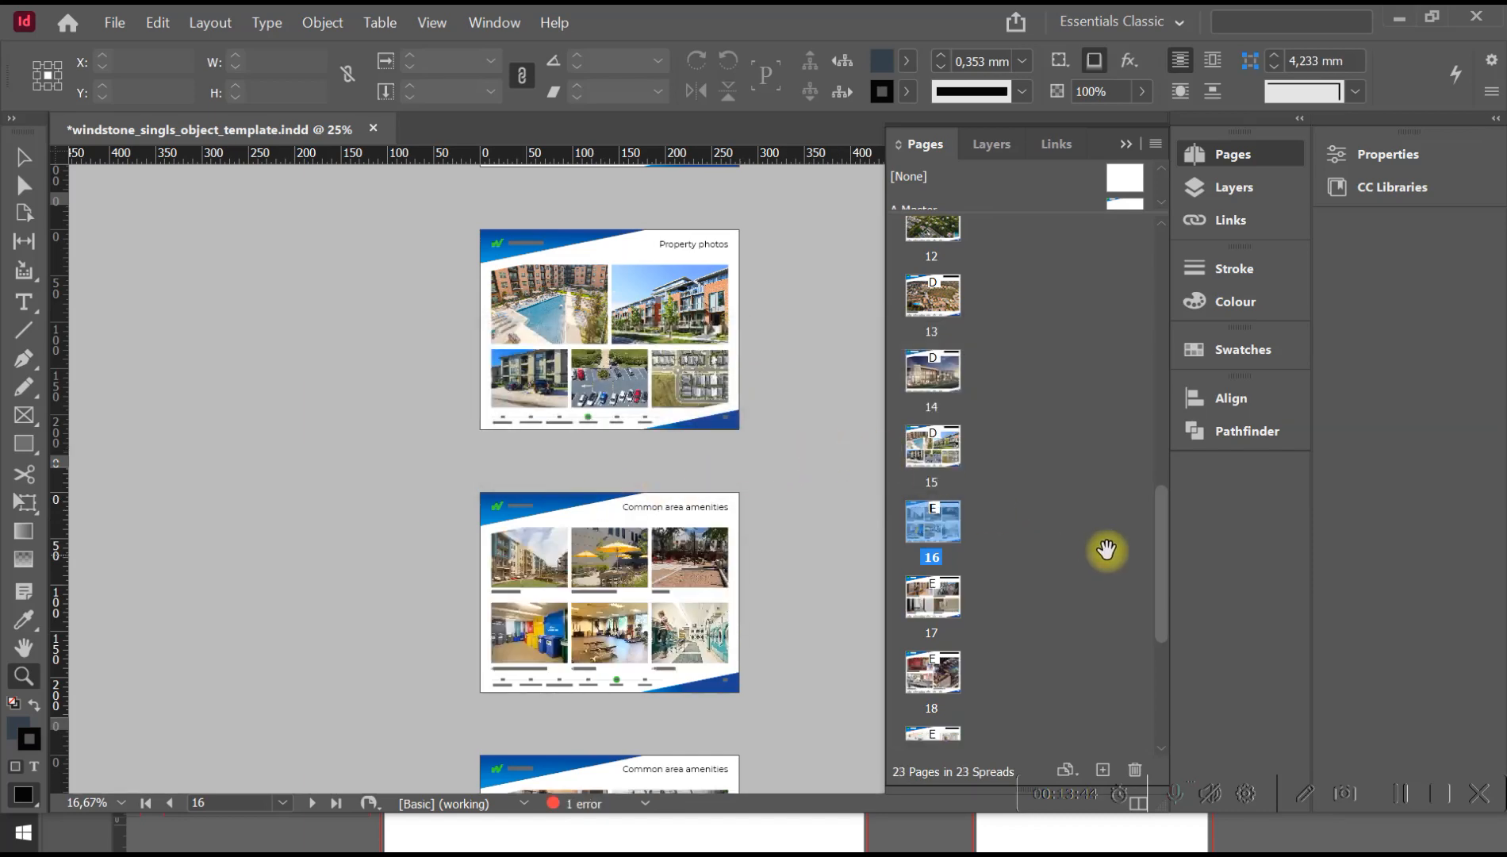
# Delete the "common mailboxes in the entrance hall" caption on page 17, and undo the deletion.
pyautogui.moveTo(1162, 526); pyautogui.dragTo(1161, 610)
pyautogui.press('space')
pyautogui.moveTo(324, 248); pyautogui.dragTo(348, 465)
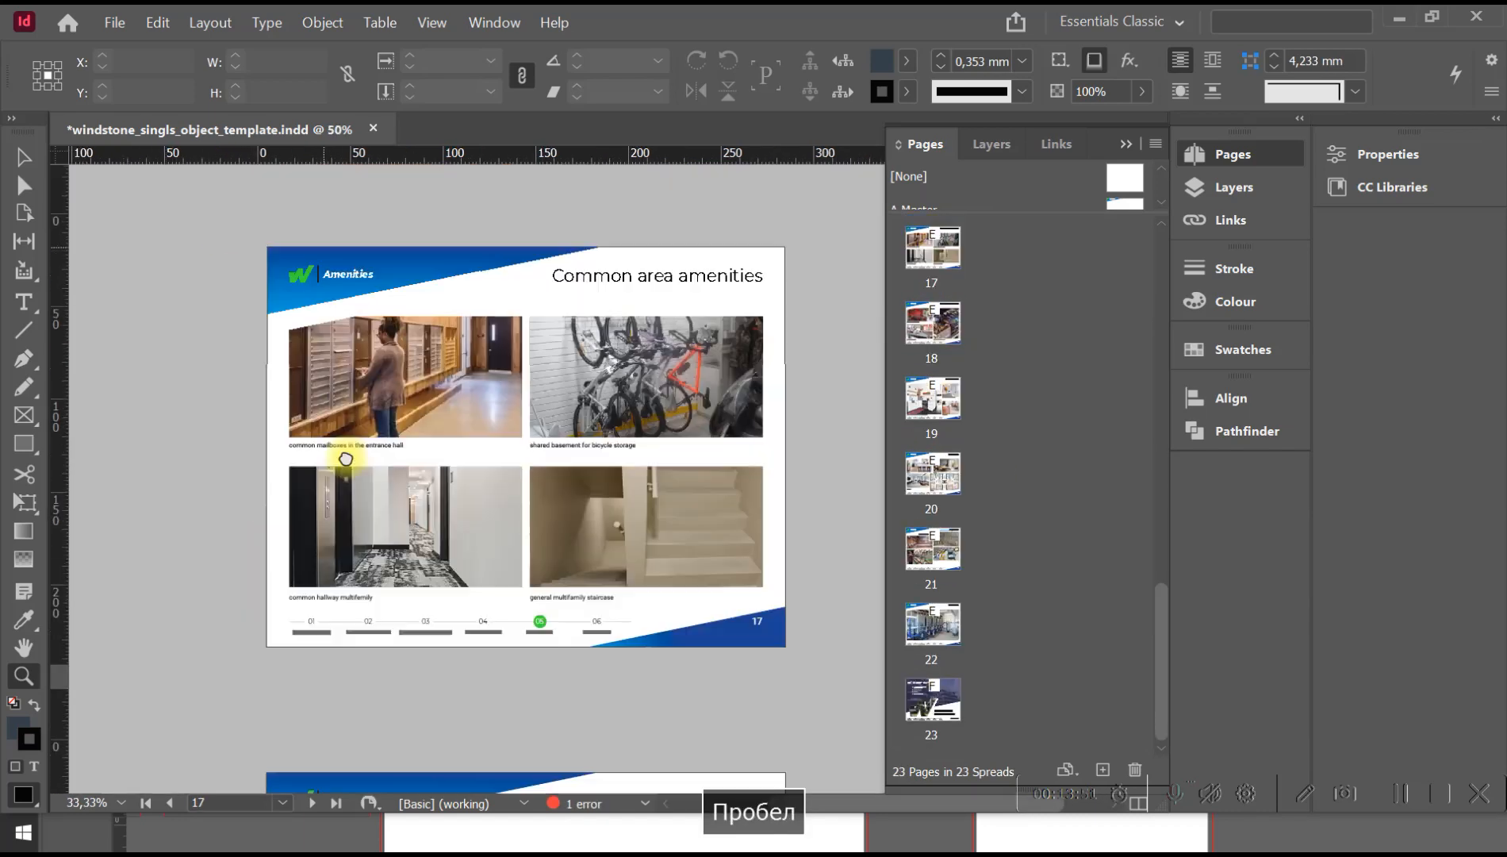
pyautogui.press('z')
pyautogui.moveTo(483, 424); pyautogui.dragTo(809, 650)
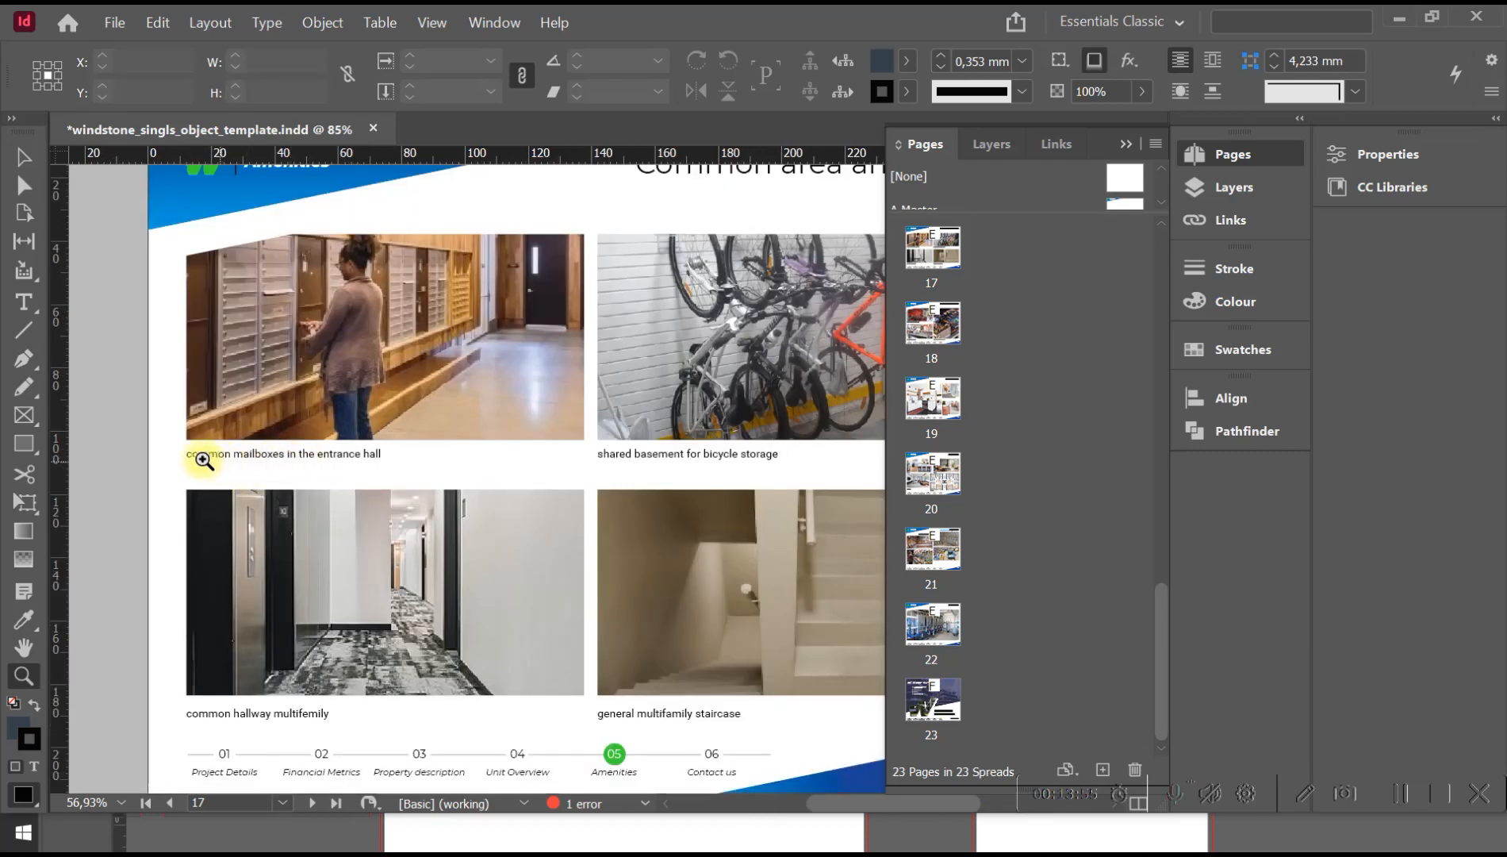
pyautogui.press('v')
pyautogui.click(330, 453)
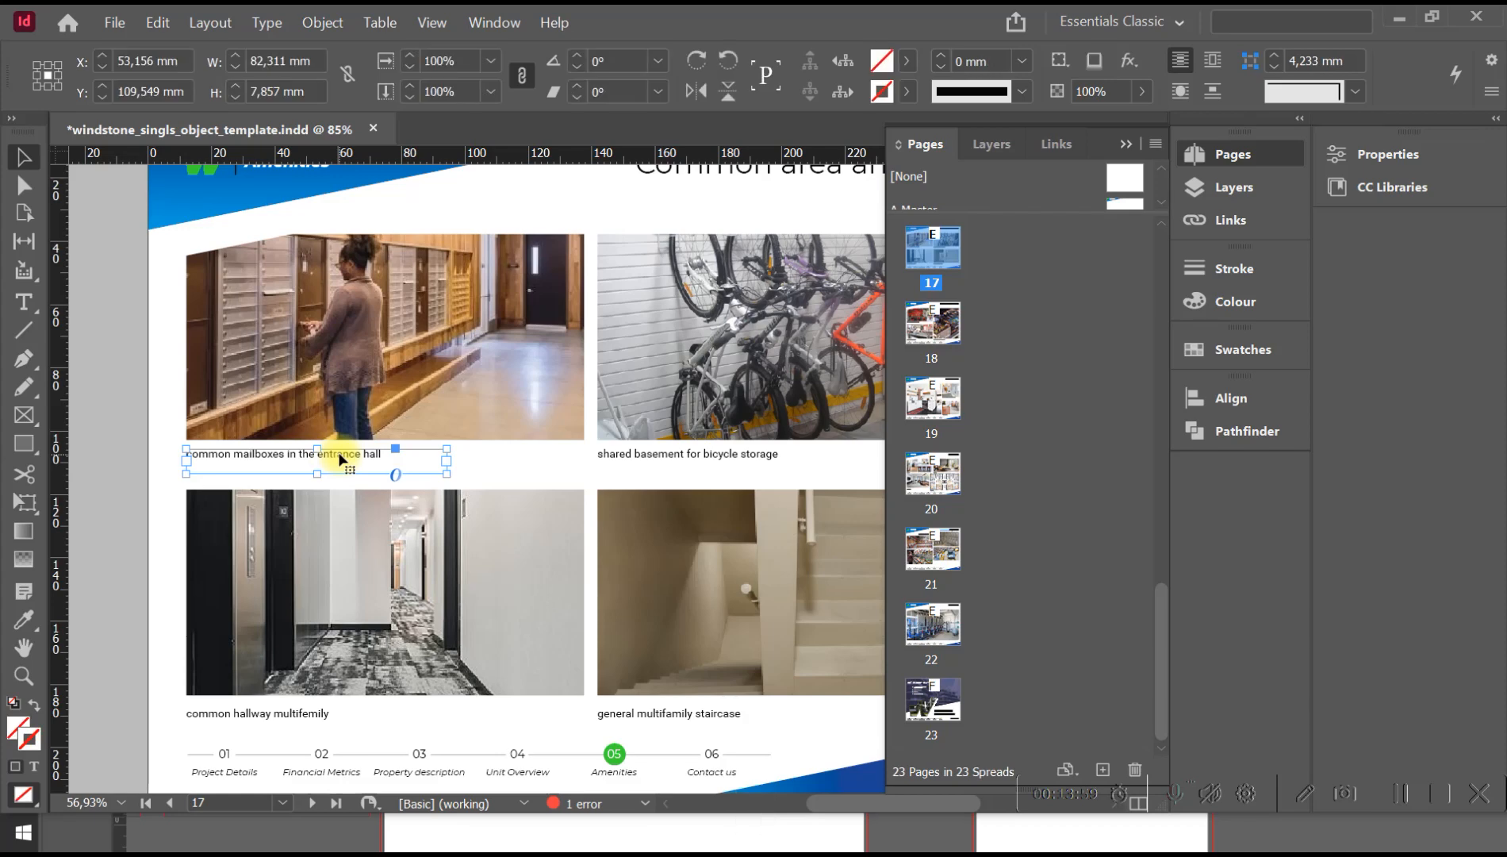
pyautogui.press('Delete')
pyautogui.hotkey('ctrl', 'z')
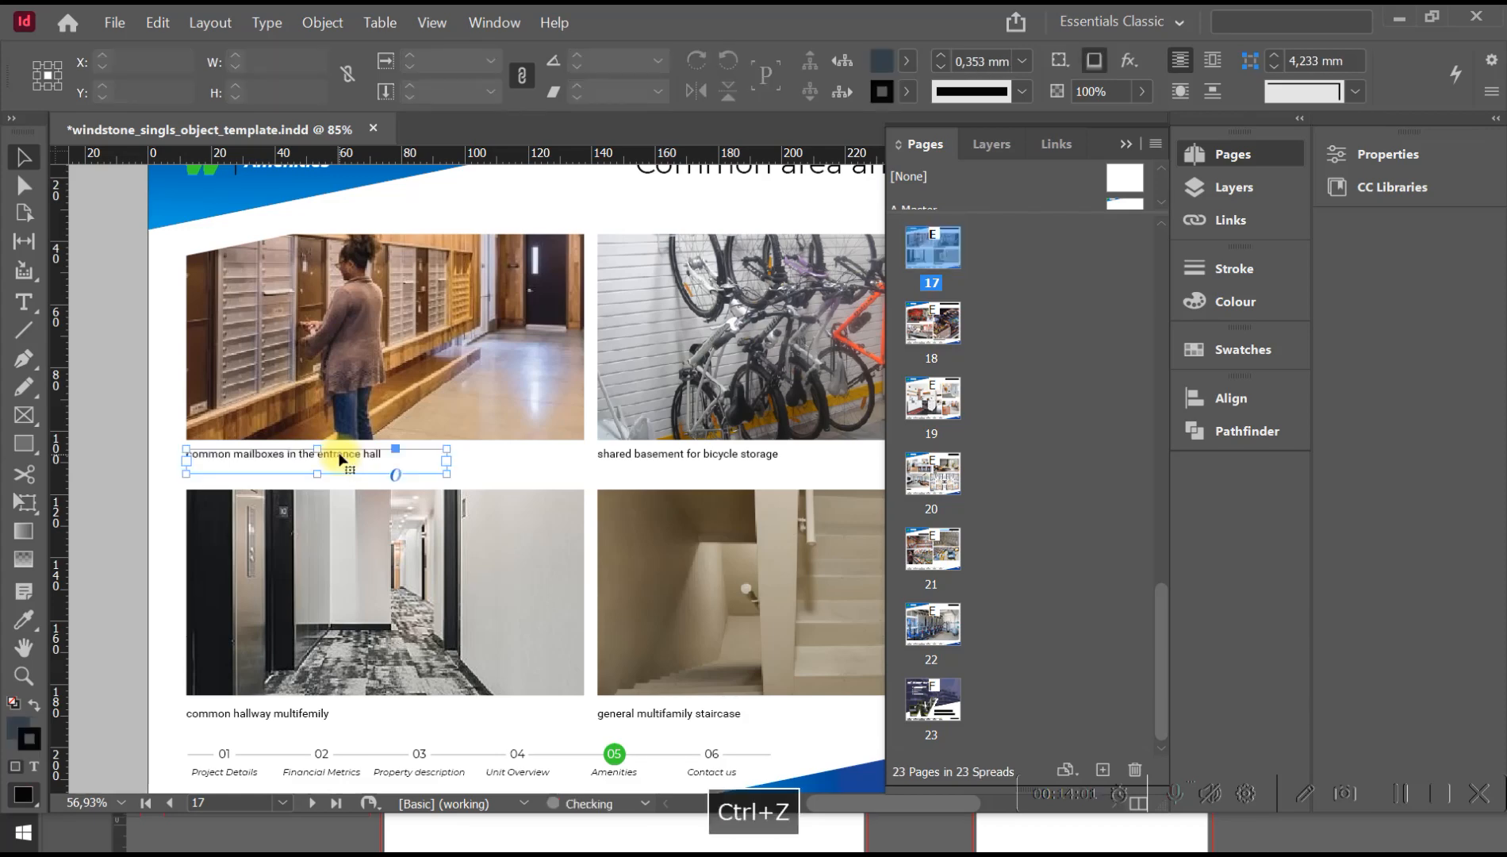
# Look through the amenities pages from page 17 to the unit photos on page 20.
pyautogui.moveTo(404, 471); pyautogui.dragTo(363, 319)
pyautogui.moveTo(394, 444); pyautogui.dragTo(350, 350)
pyautogui.moveTo(367, 529); pyautogui.dragTo(396, 376)
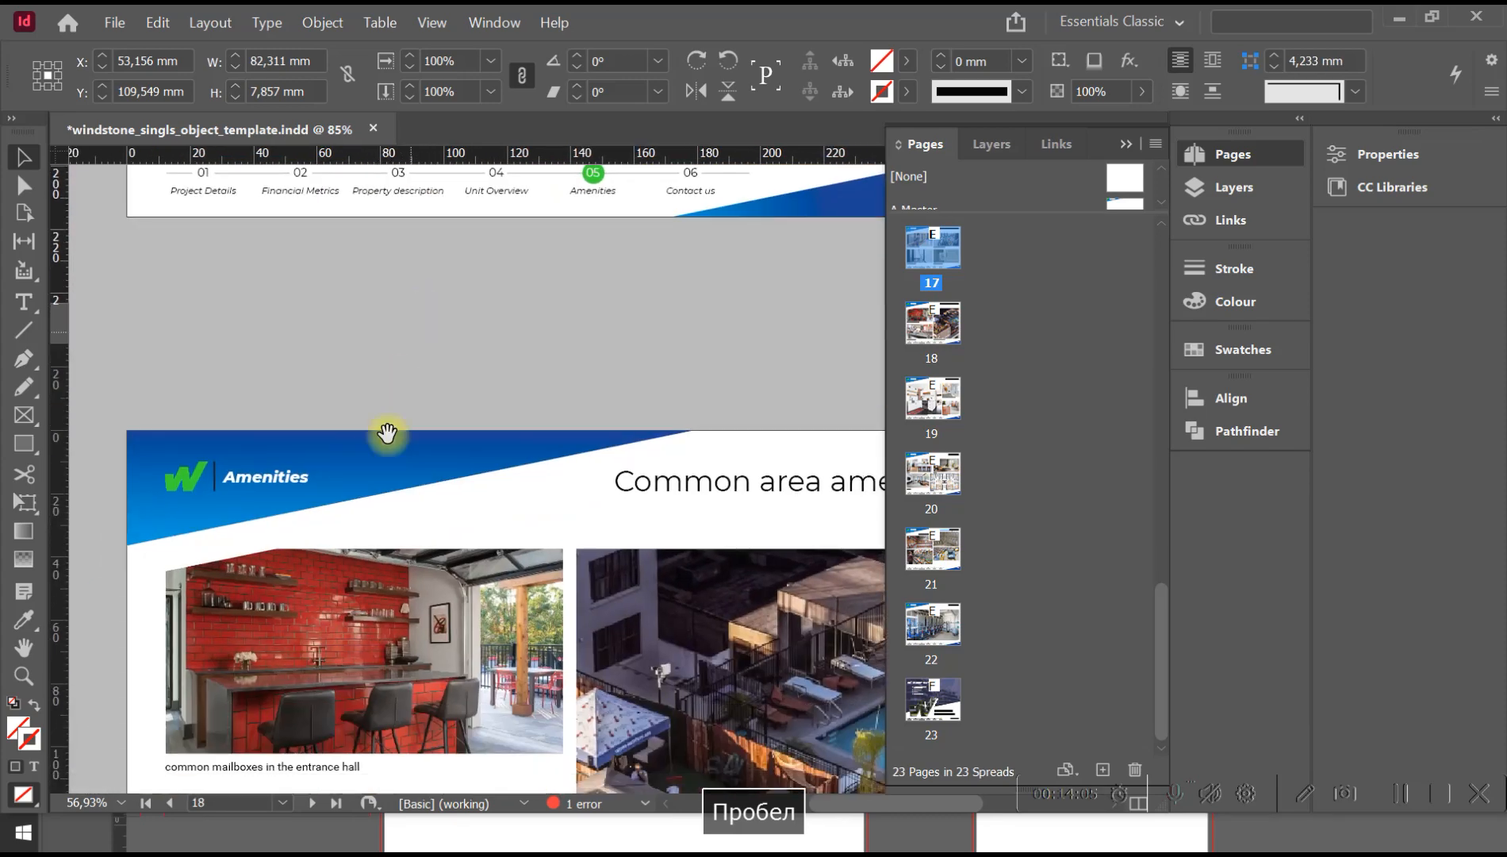
pyautogui.moveTo(347, 578); pyautogui.dragTo(369, 440)
pyautogui.moveTo(401, 538); pyautogui.dragTo(424, 317)
pyautogui.moveTo(447, 696); pyautogui.dragTo(472, 379)
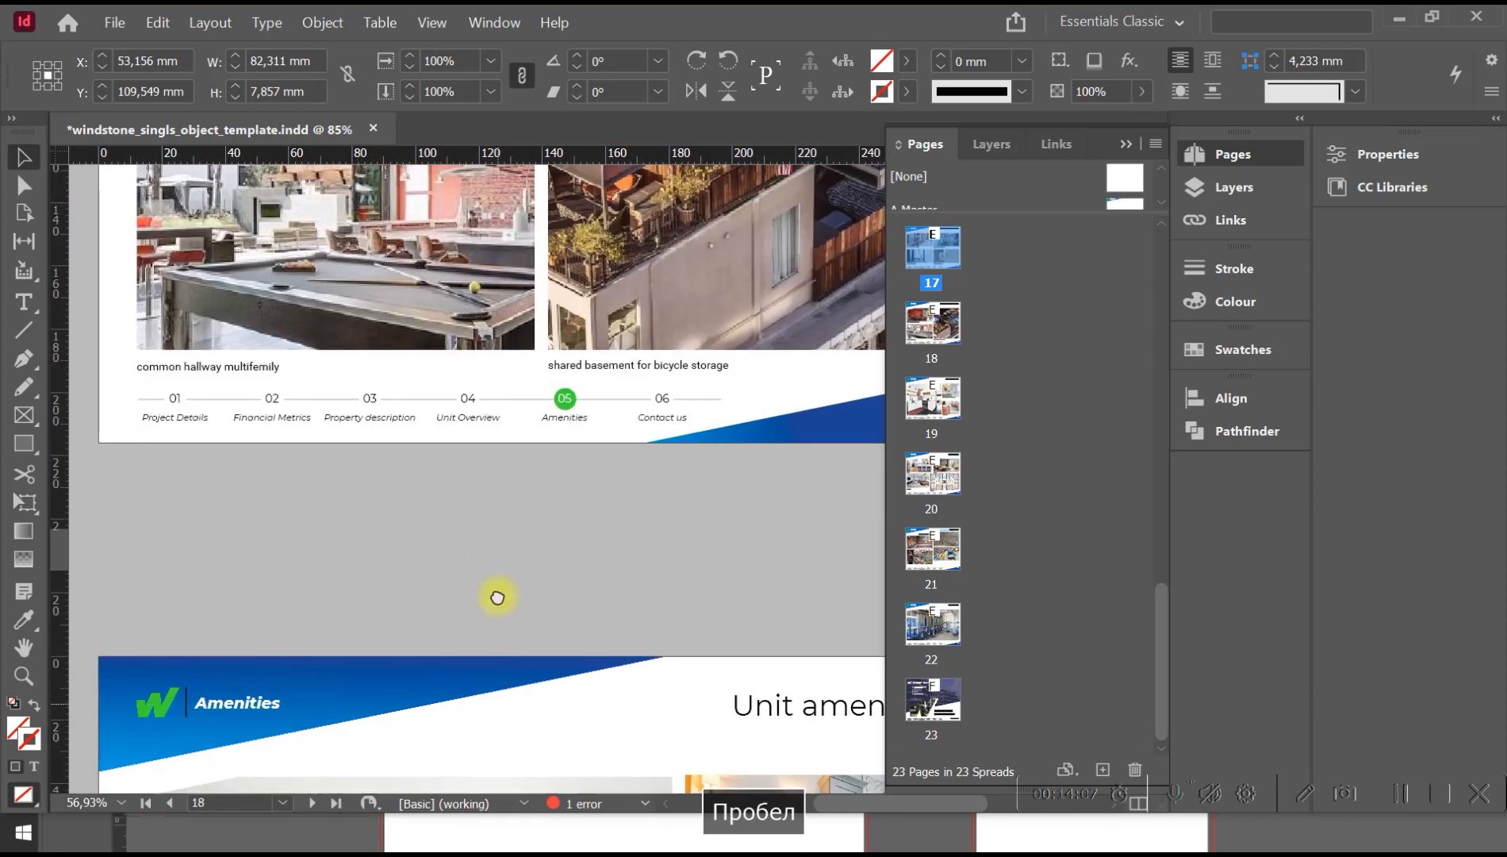
pyautogui.moveTo(498, 703); pyautogui.dragTo(512, 333)
pyautogui.moveTo(513, 625); pyautogui.dragTo(528, 332)
pyautogui.moveTo(463, 546); pyautogui.dragTo(460, 330)
pyautogui.moveTo(395, 593); pyautogui.dragTo(429, 489)
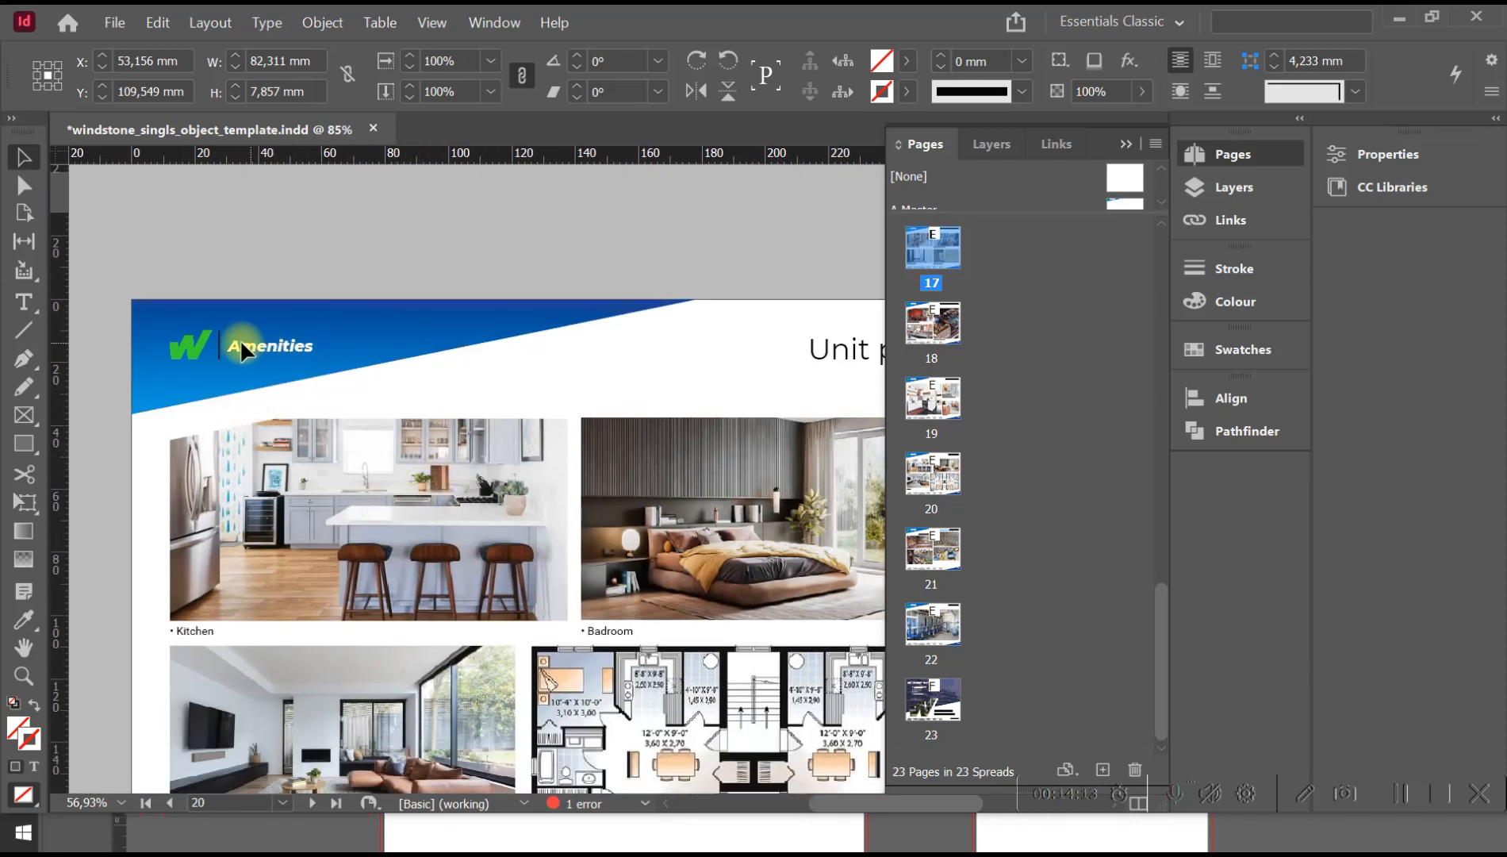
# Open the A-Master page and change its header text to "Projects details".
pyautogui.click(281, 804)
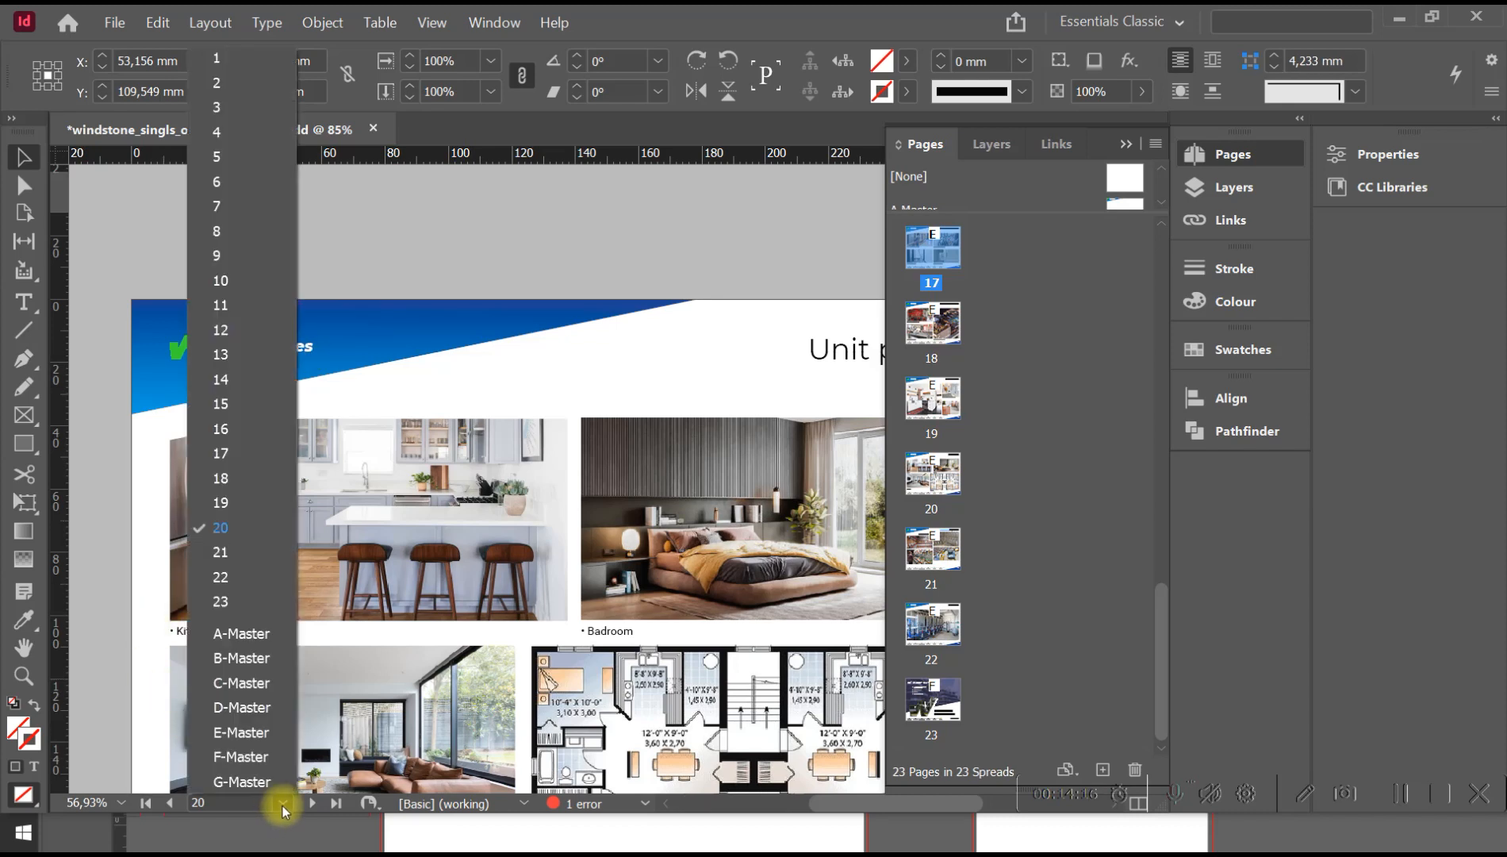
pyautogui.click(266, 634)
pyautogui.press('space')
pyautogui.moveTo(320, 372); pyautogui.dragTo(250, 586)
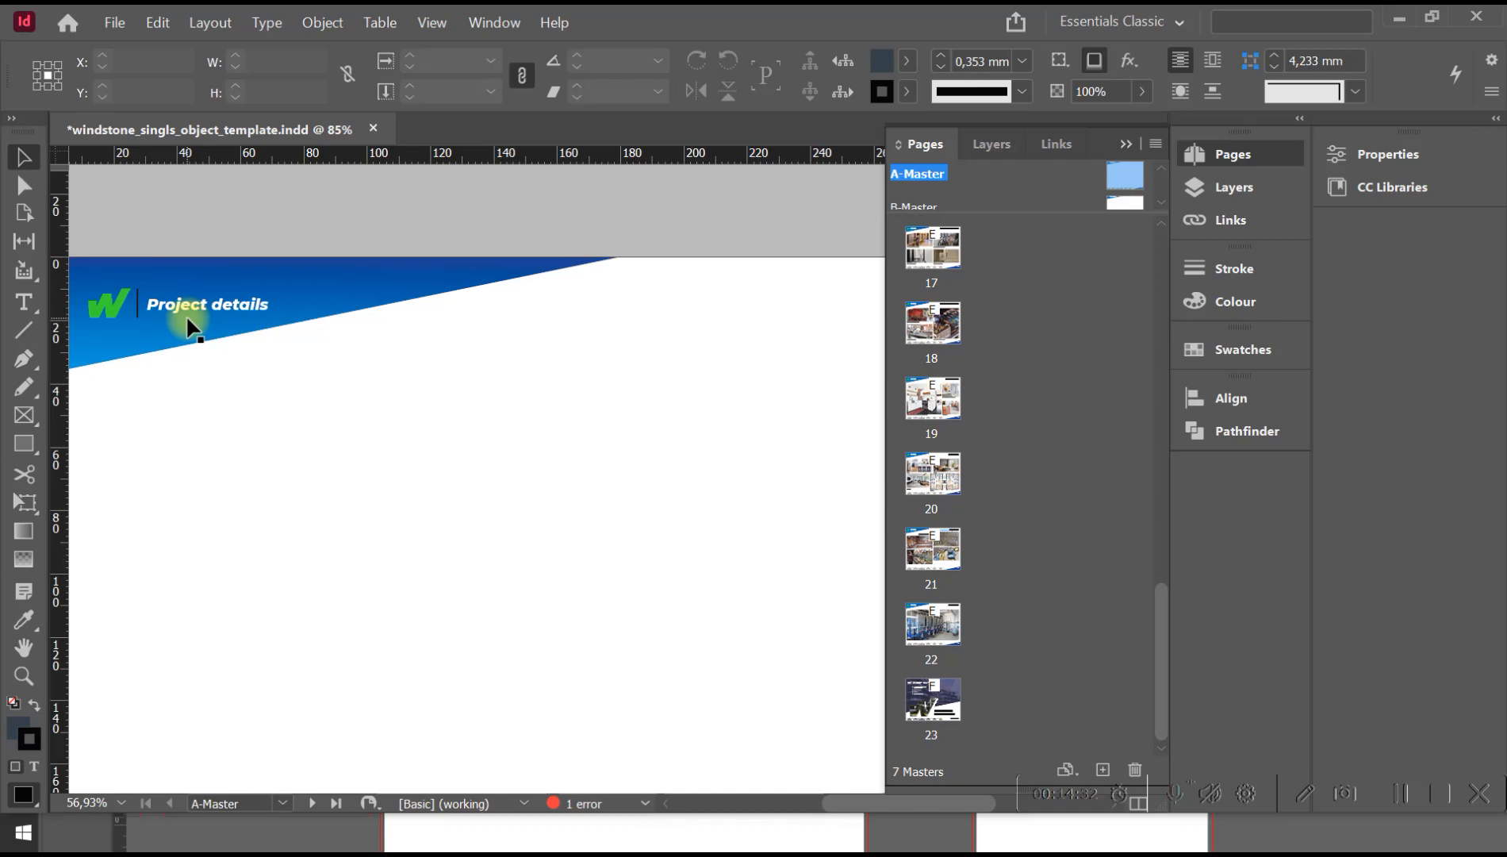
pyautogui.click(235, 305)
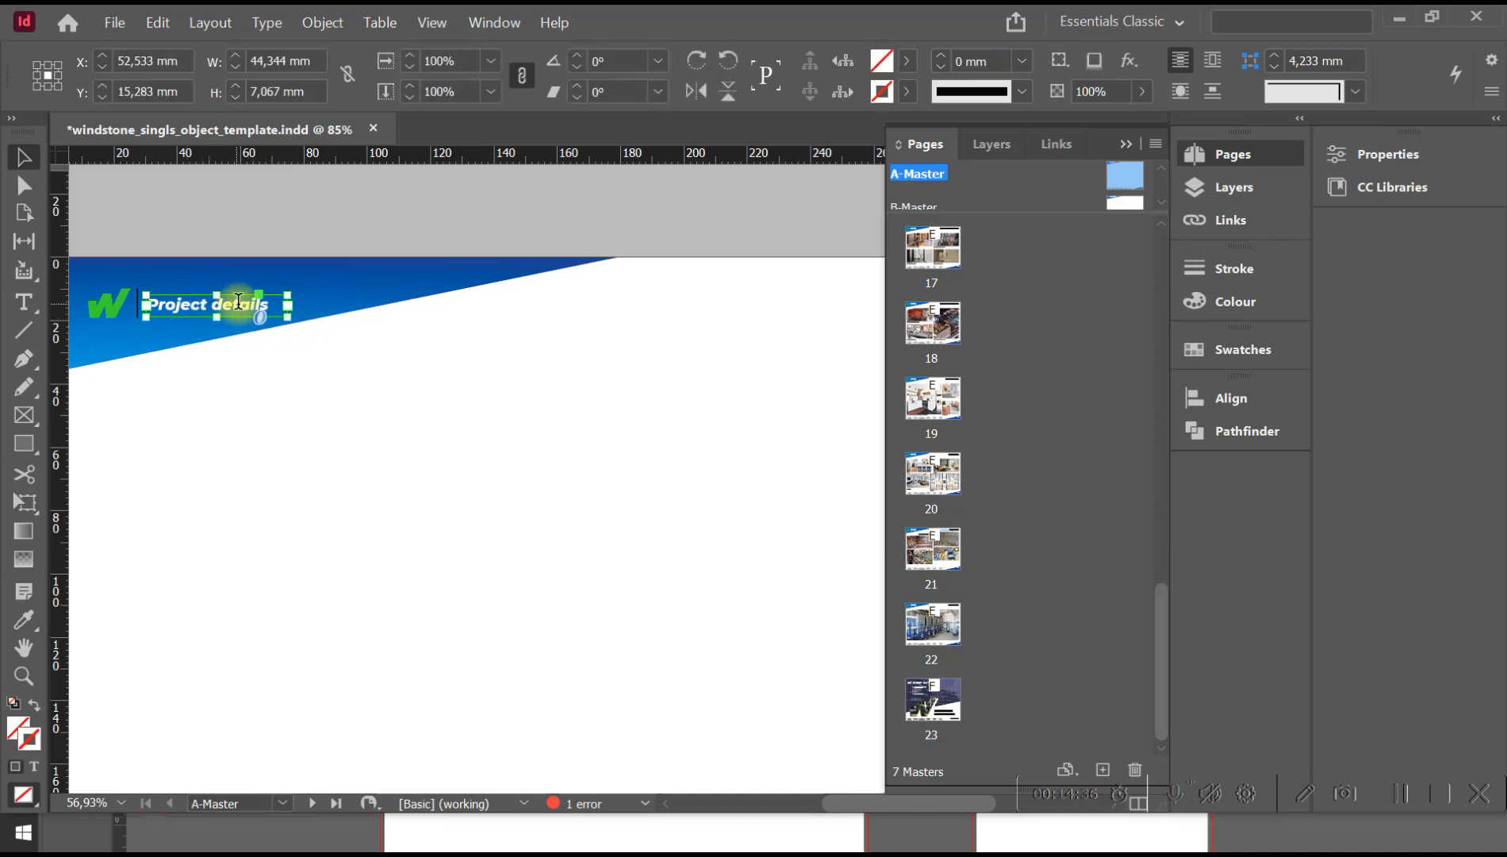
pyautogui.doubleClick(238, 302)
pyautogui.press('Left')
pyautogui.press('Left')
pyautogui.press('Left')
pyautogui.write('s')
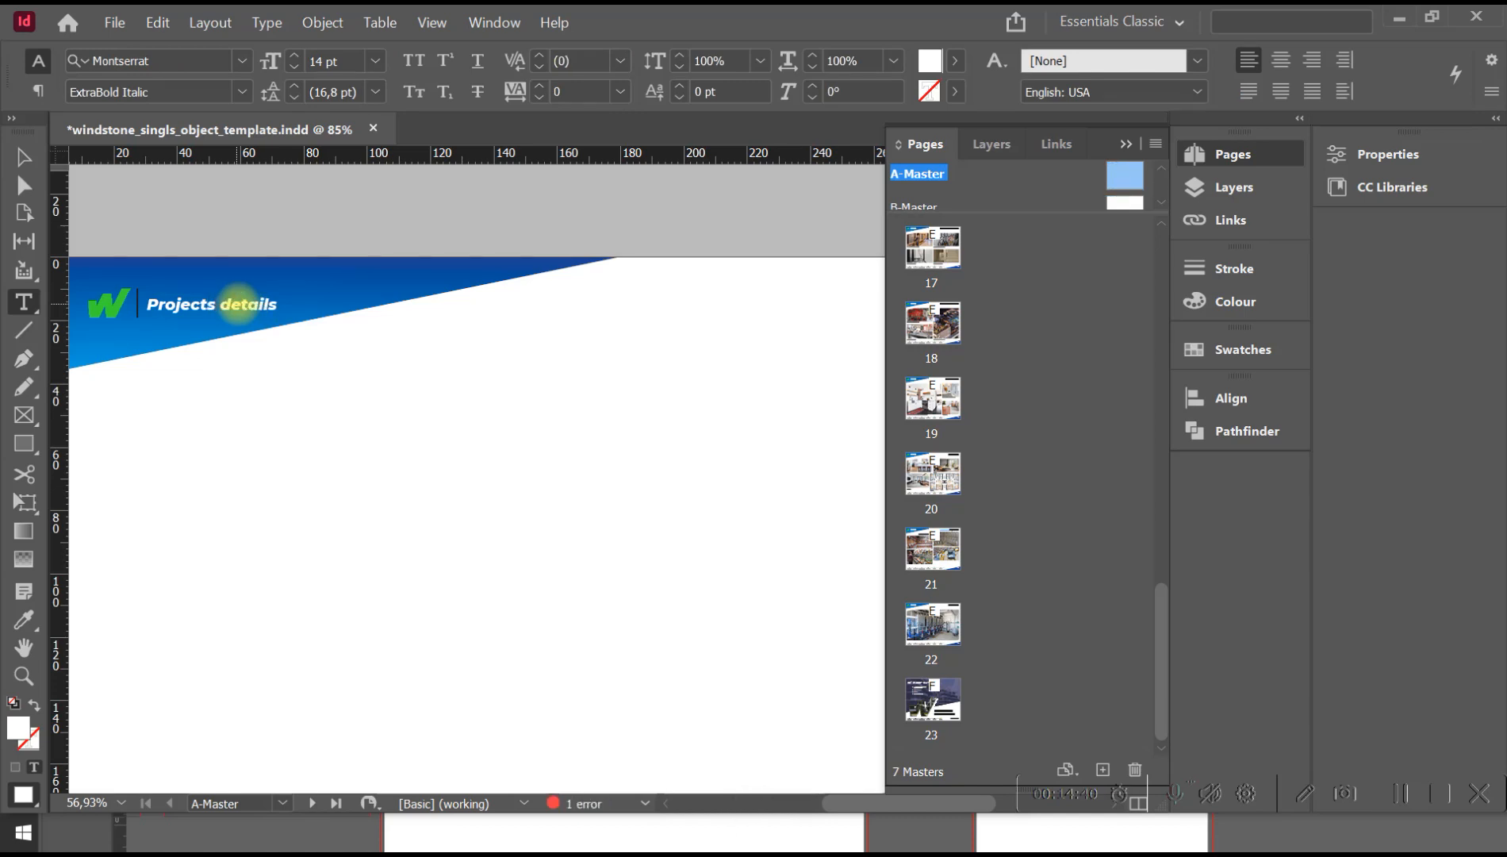
# Replace the first word of the A-Master header so that it reads "Obhect details".
pyautogui.hotkey('shift', 'Left')
pyautogui.hotkey('shift', 'Left')
pyautogui.hotkey('shift', 'Left')
pyautogui.hotkey('shift', 'Left')
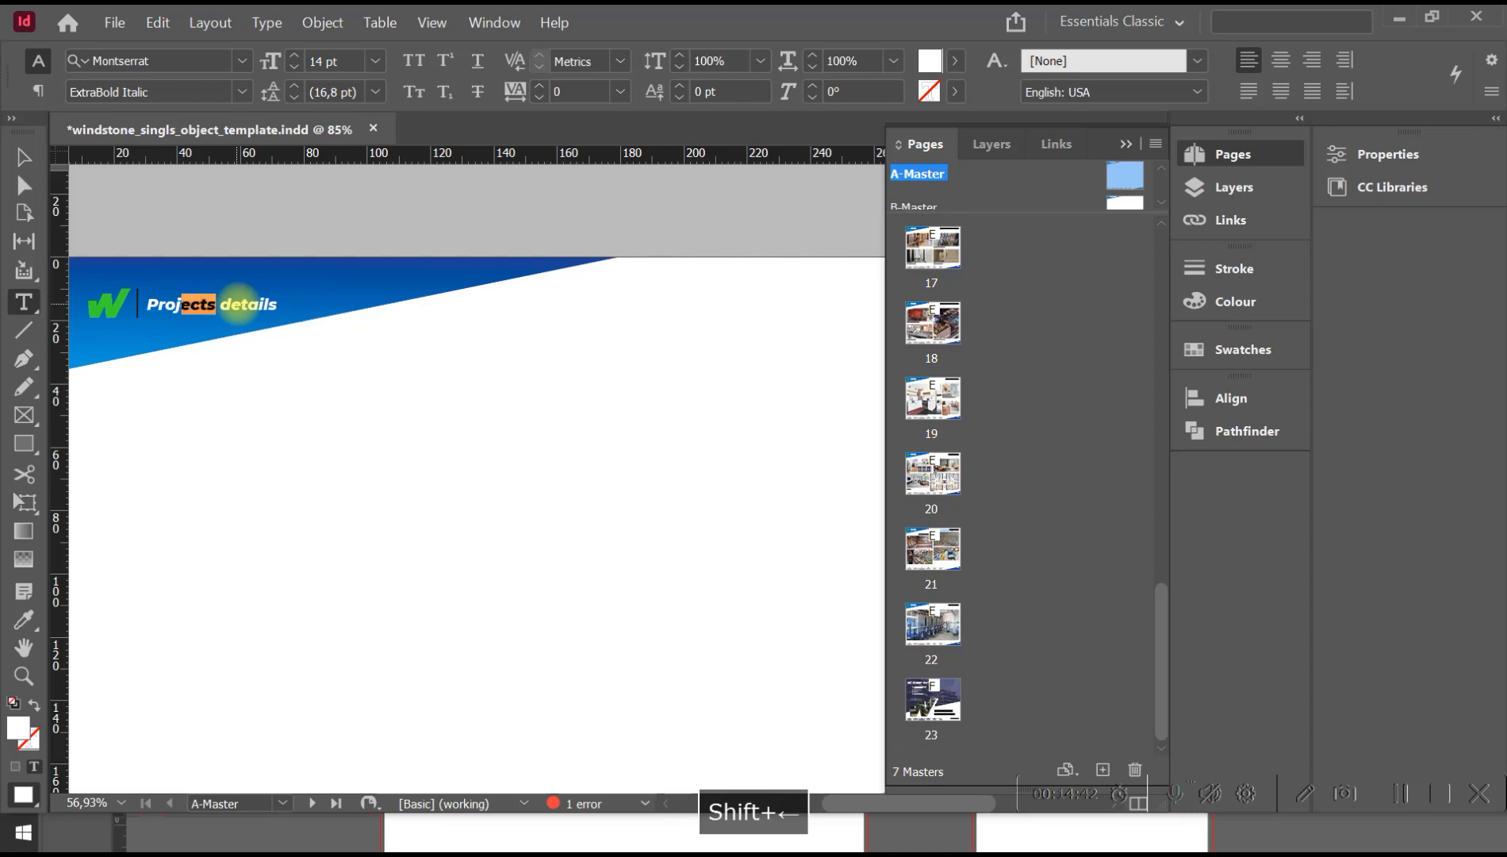
pyautogui.write('O')
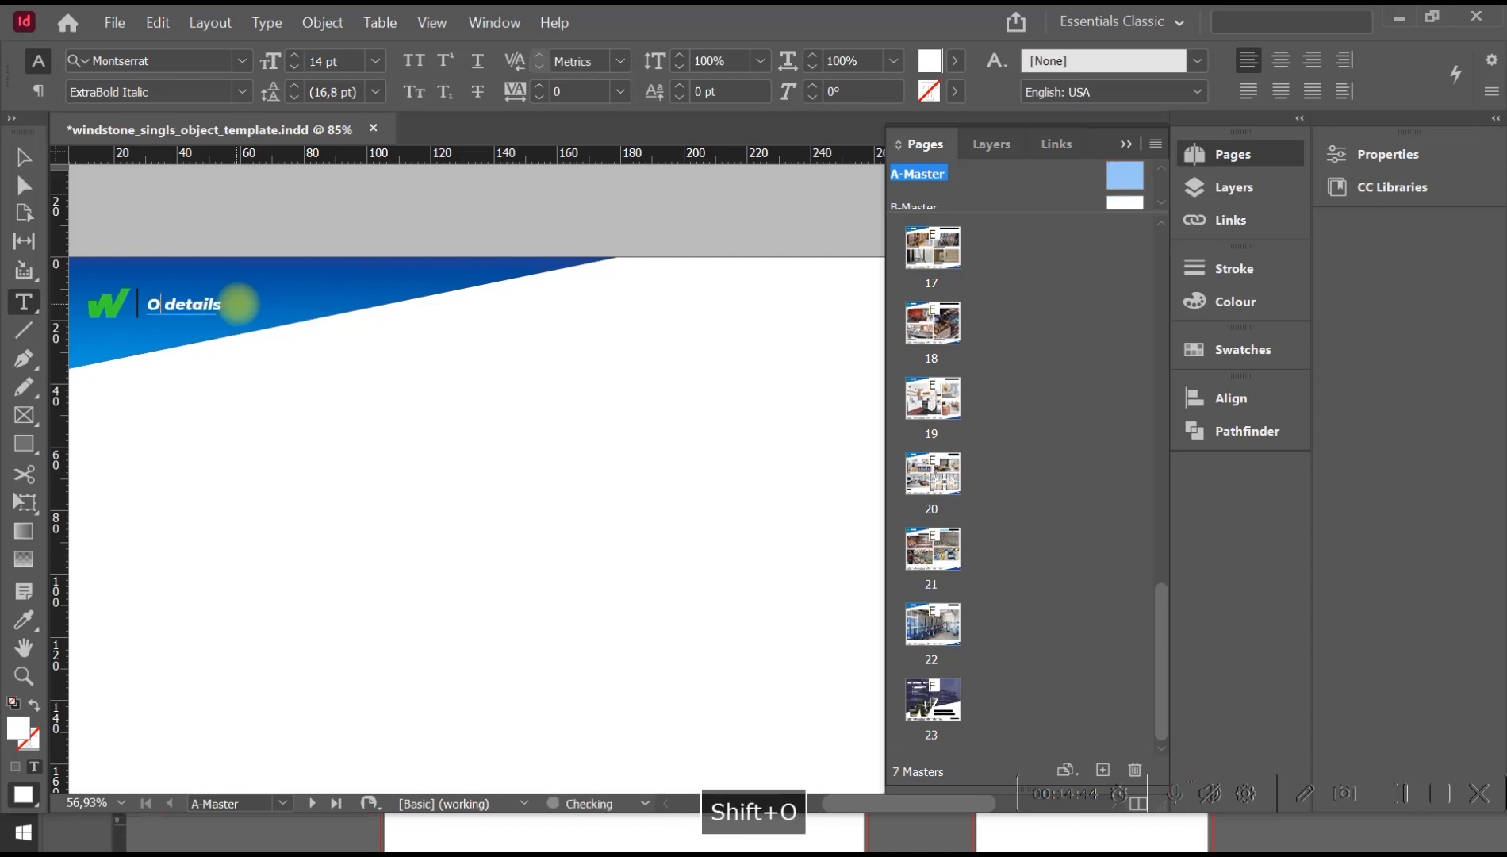
pyautogui.write('bhect')
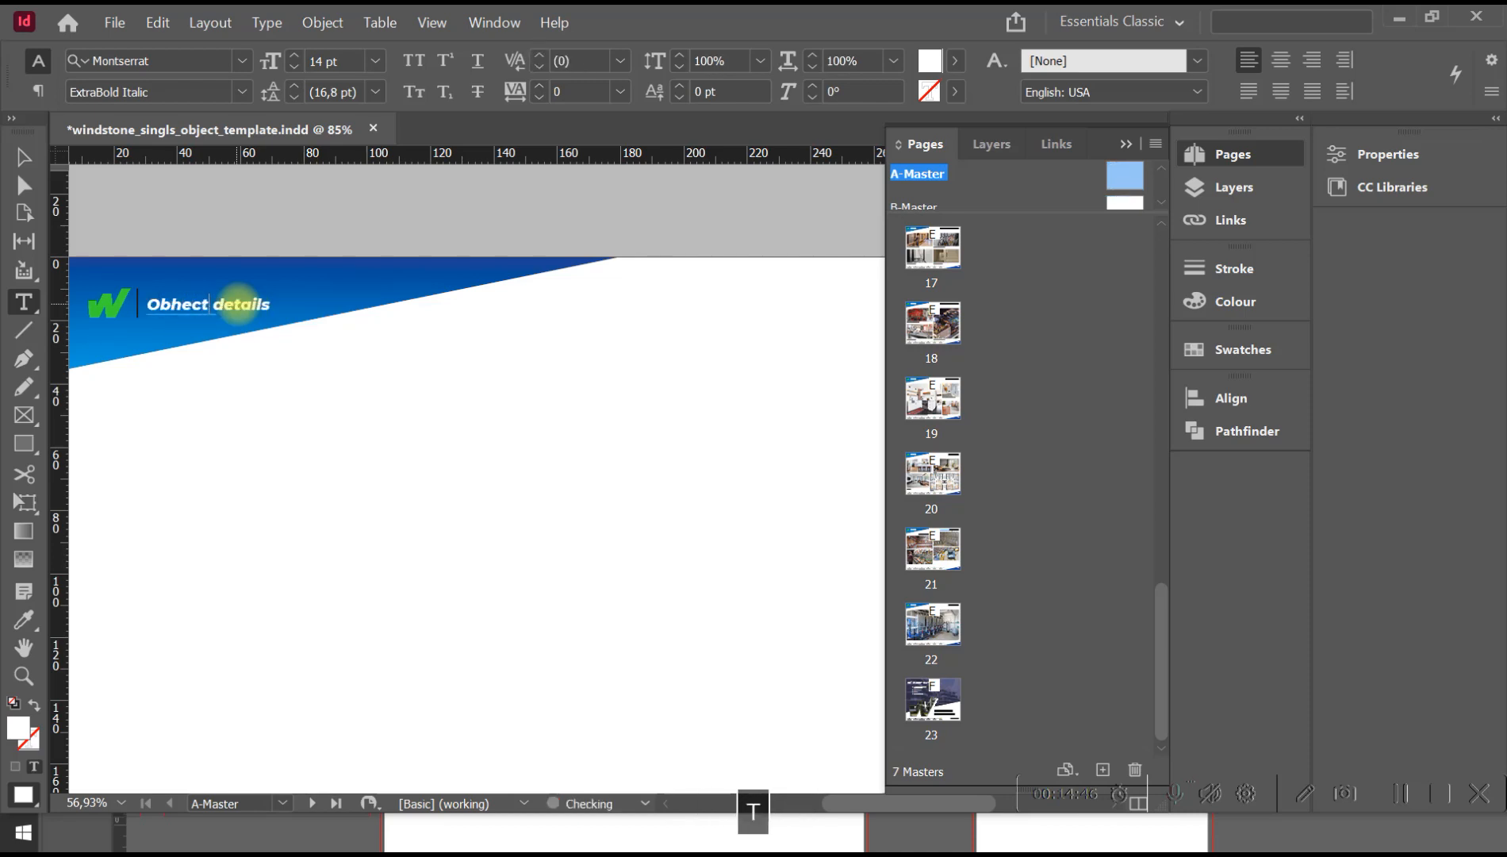
pyautogui.press('Escape')
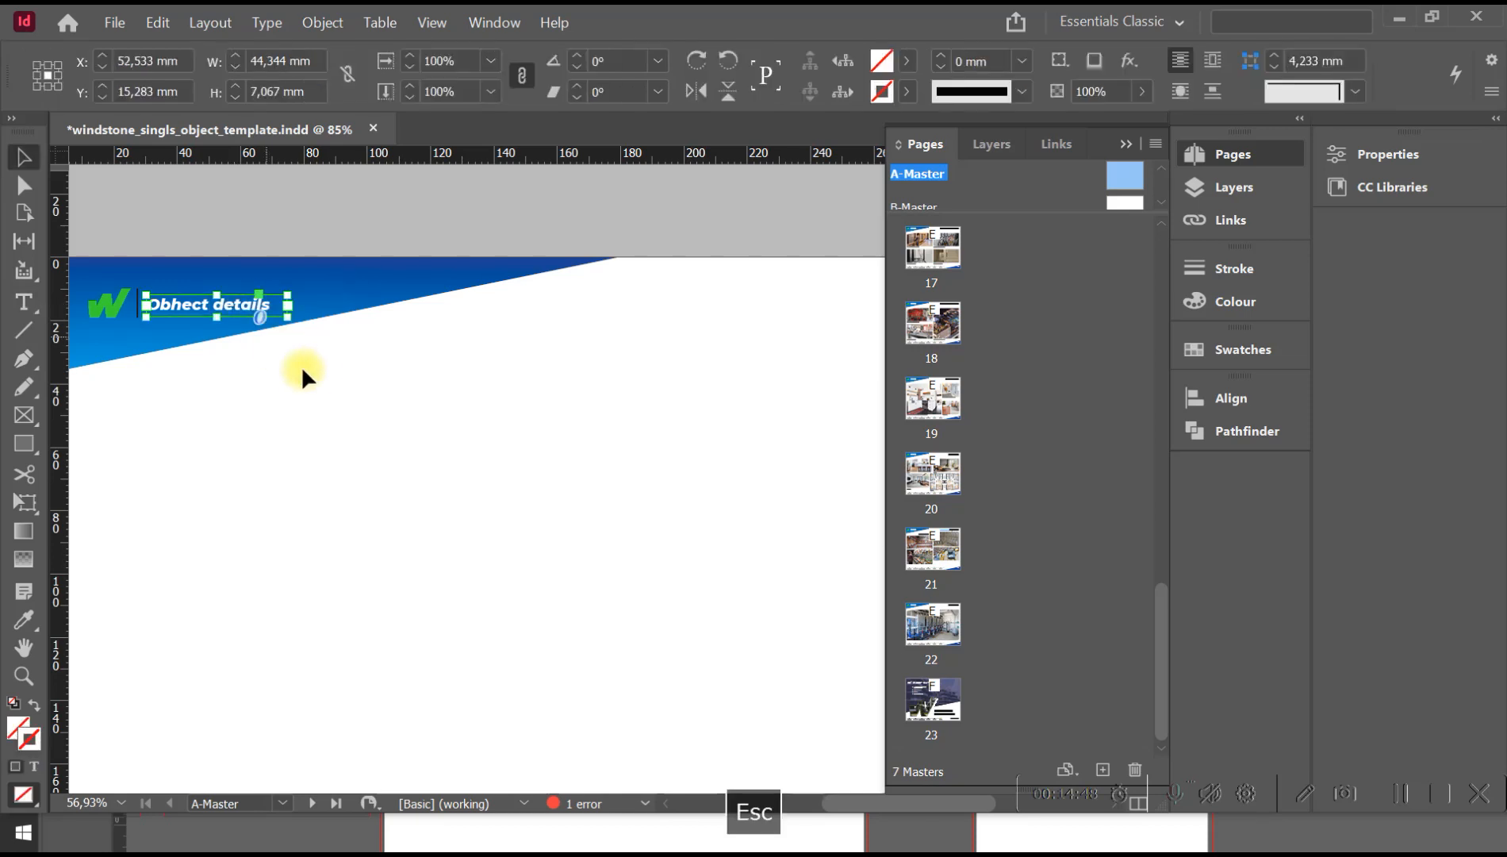
pyautogui.click(314, 366)
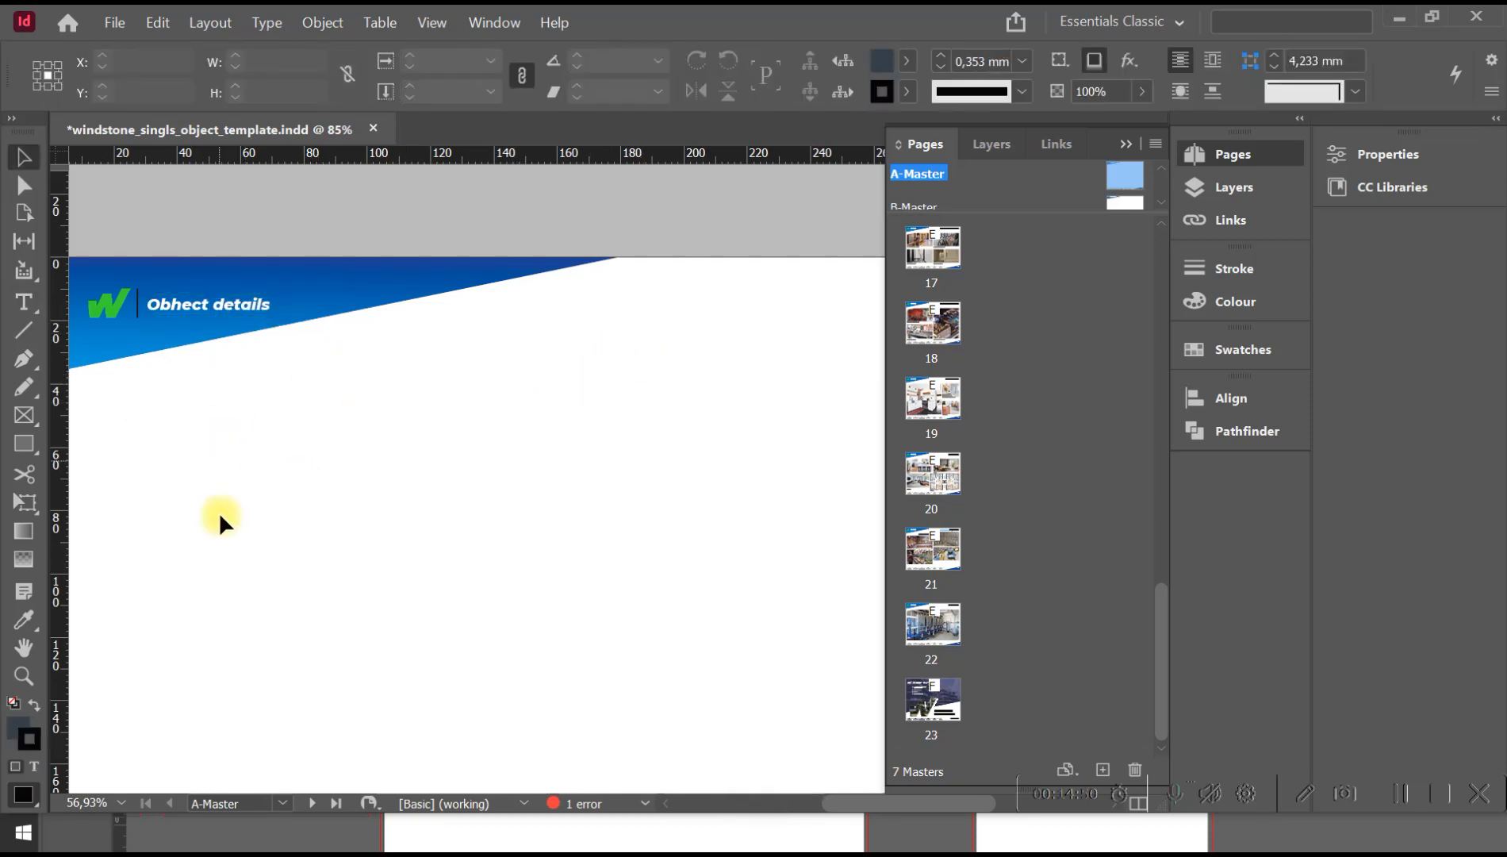
# Open page 3 to check the section header inherited from A-Master.
pyautogui.moveTo(1161, 629); pyautogui.dragTo(1160, 242)
pyautogui.click(928, 317)
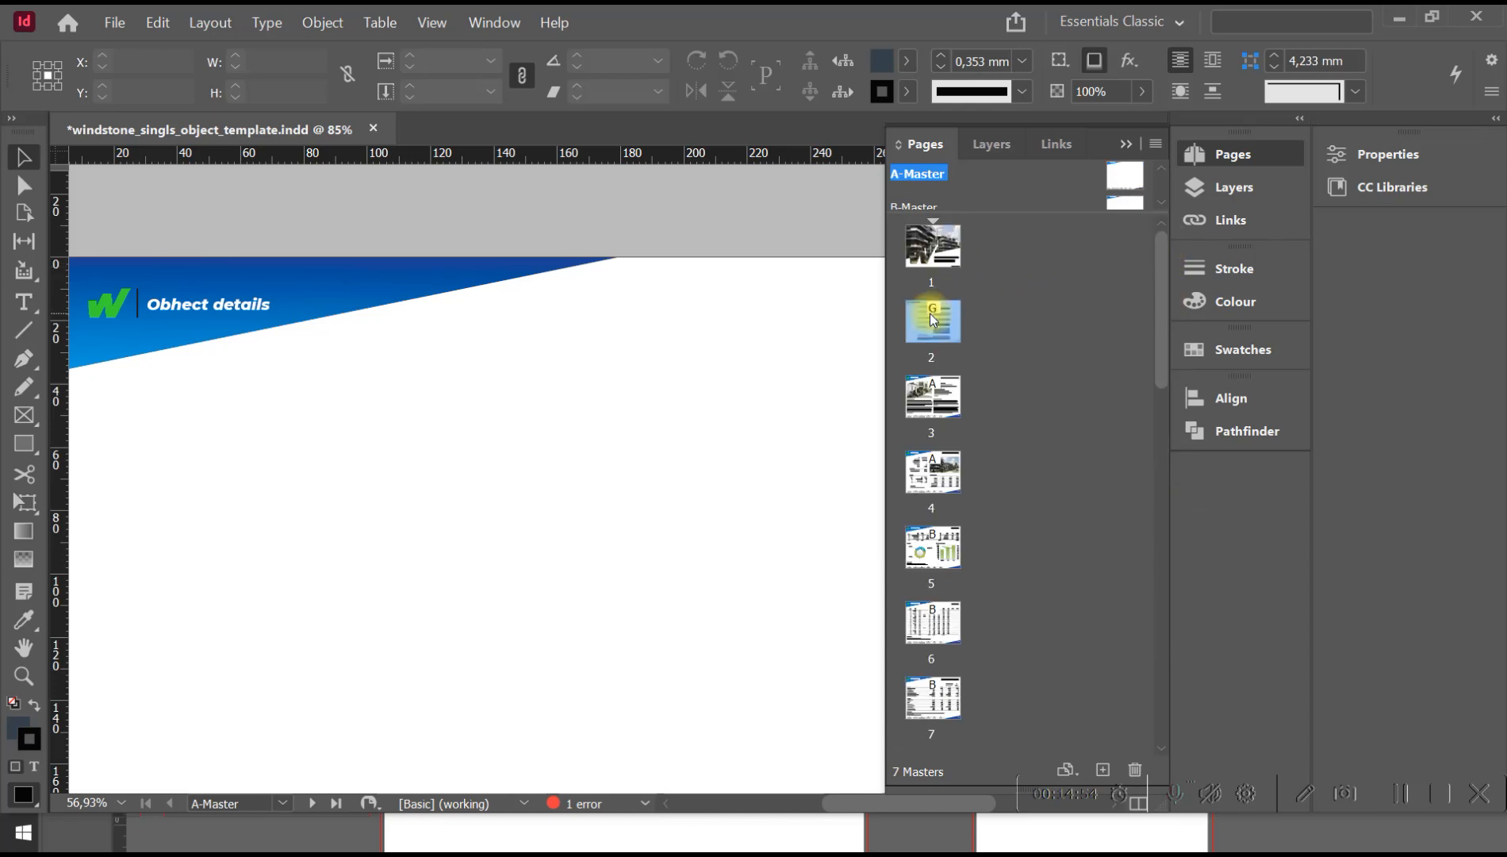
pyautogui.doubleClick(918, 409)
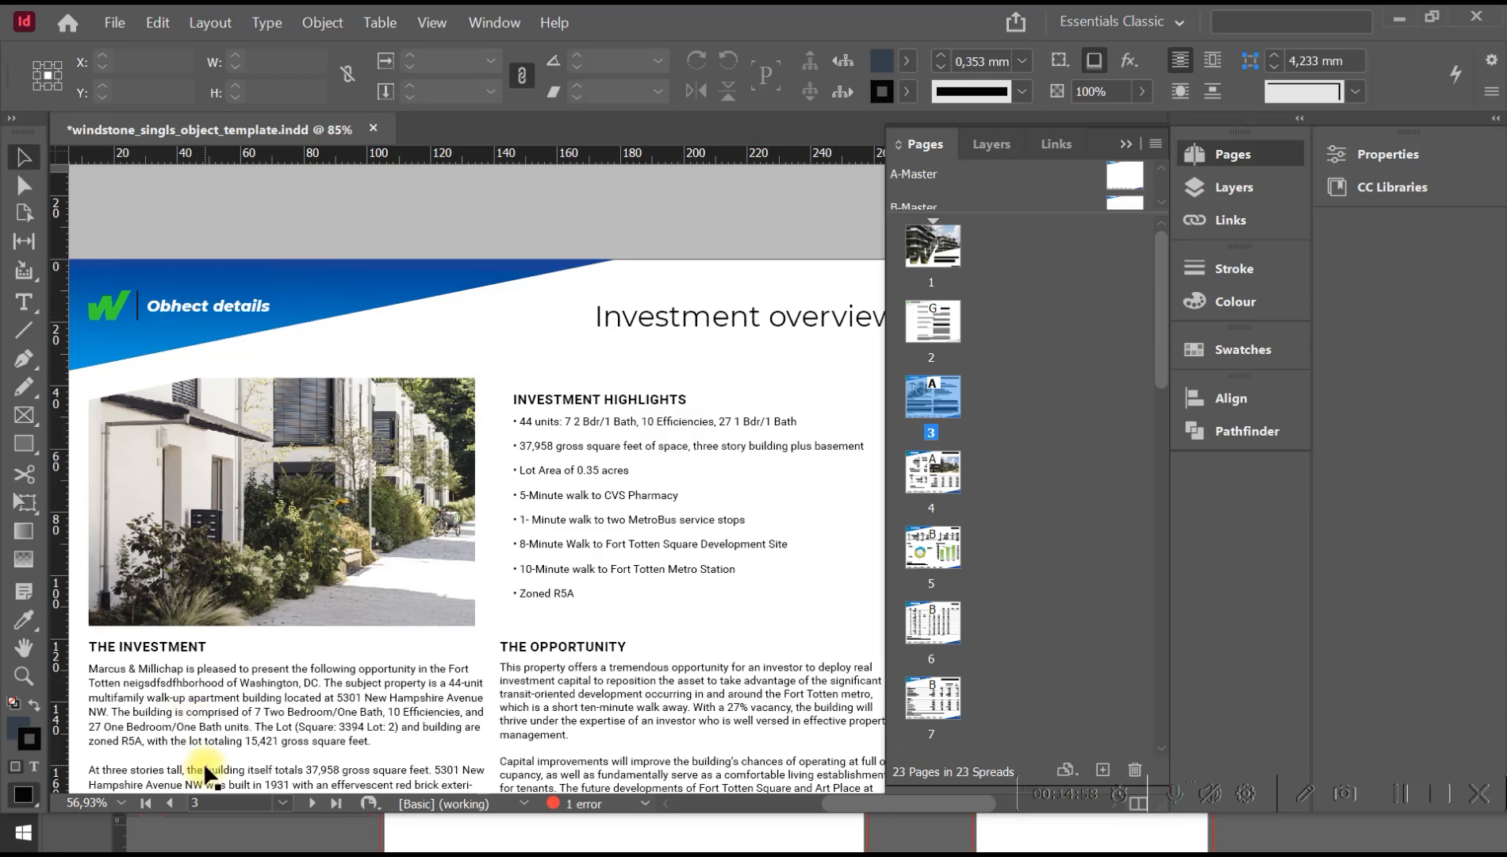
# Correct the misspelled first word of the A-Master header so that it reads "Object details".
pyautogui.click(283, 804)
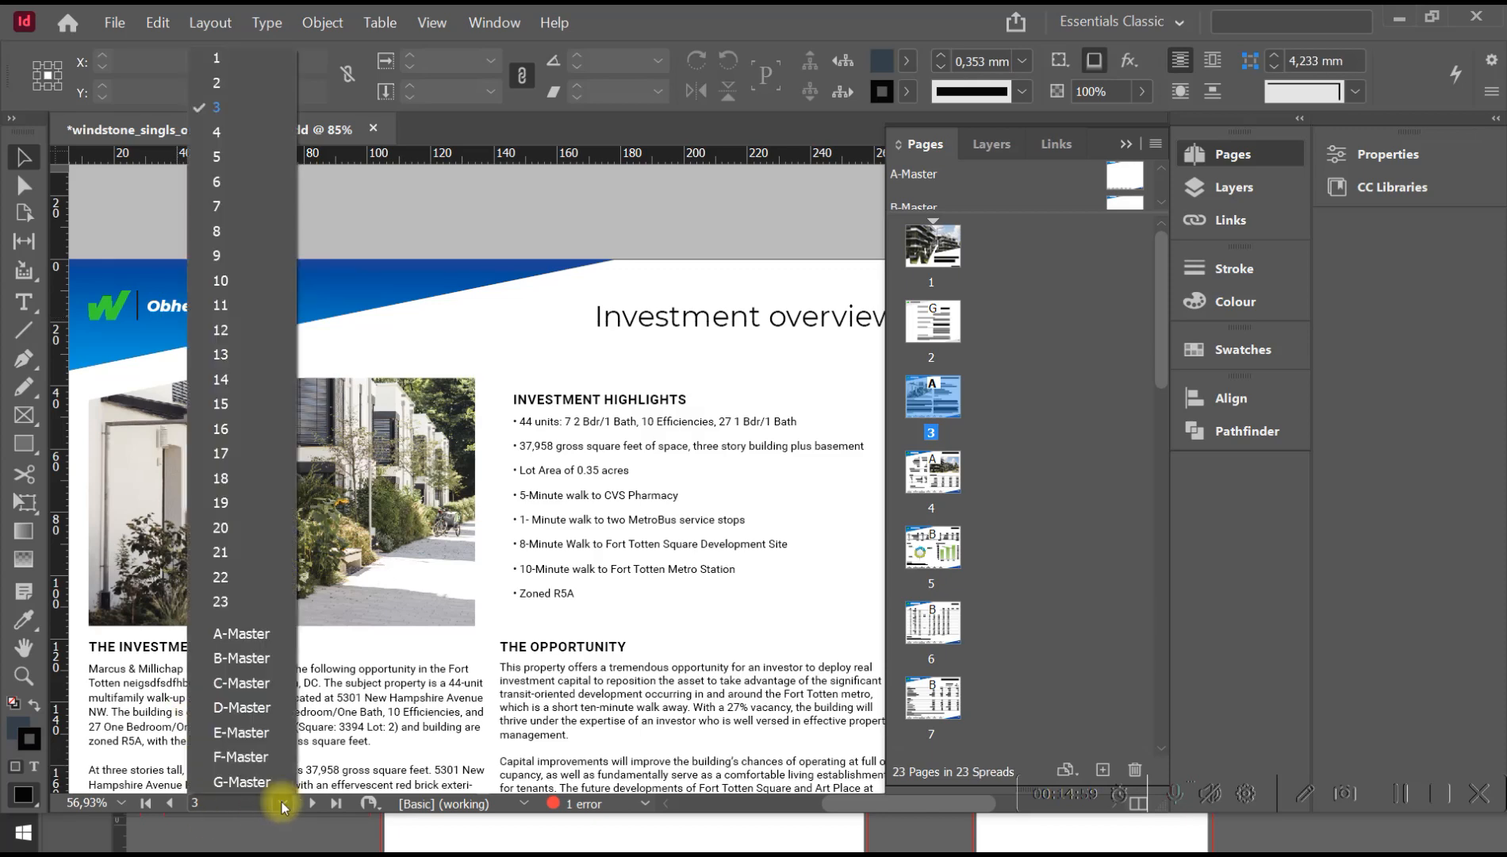
pyautogui.click(262, 633)
pyautogui.press('space')
pyautogui.moveTo(258, 352); pyautogui.dragTo(404, 605)
pyautogui.press('z')
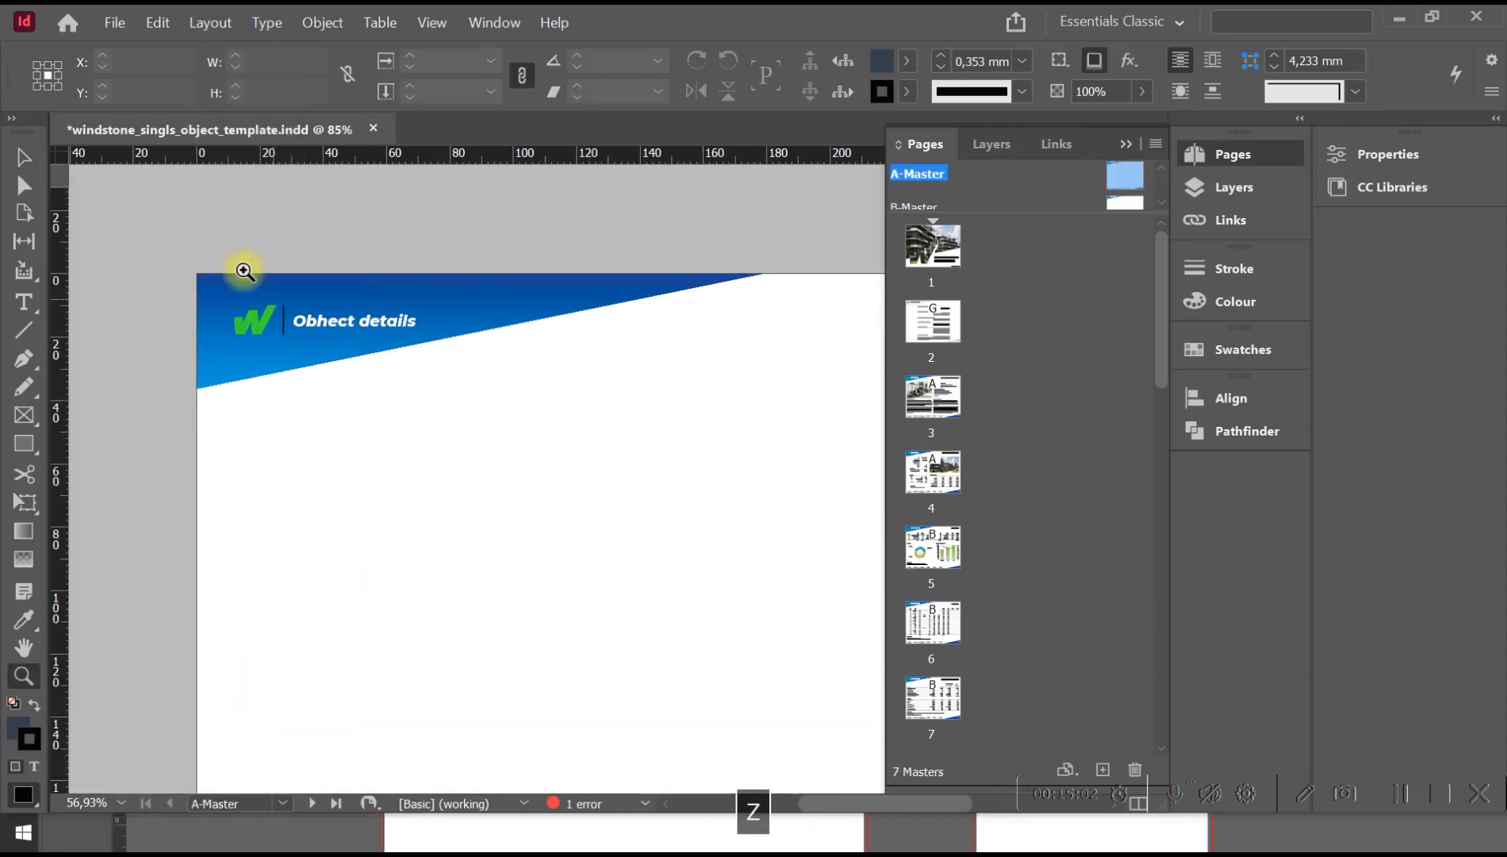
pyautogui.moveTo(242, 269); pyautogui.dragTo(336, 380)
pyautogui.press('t')
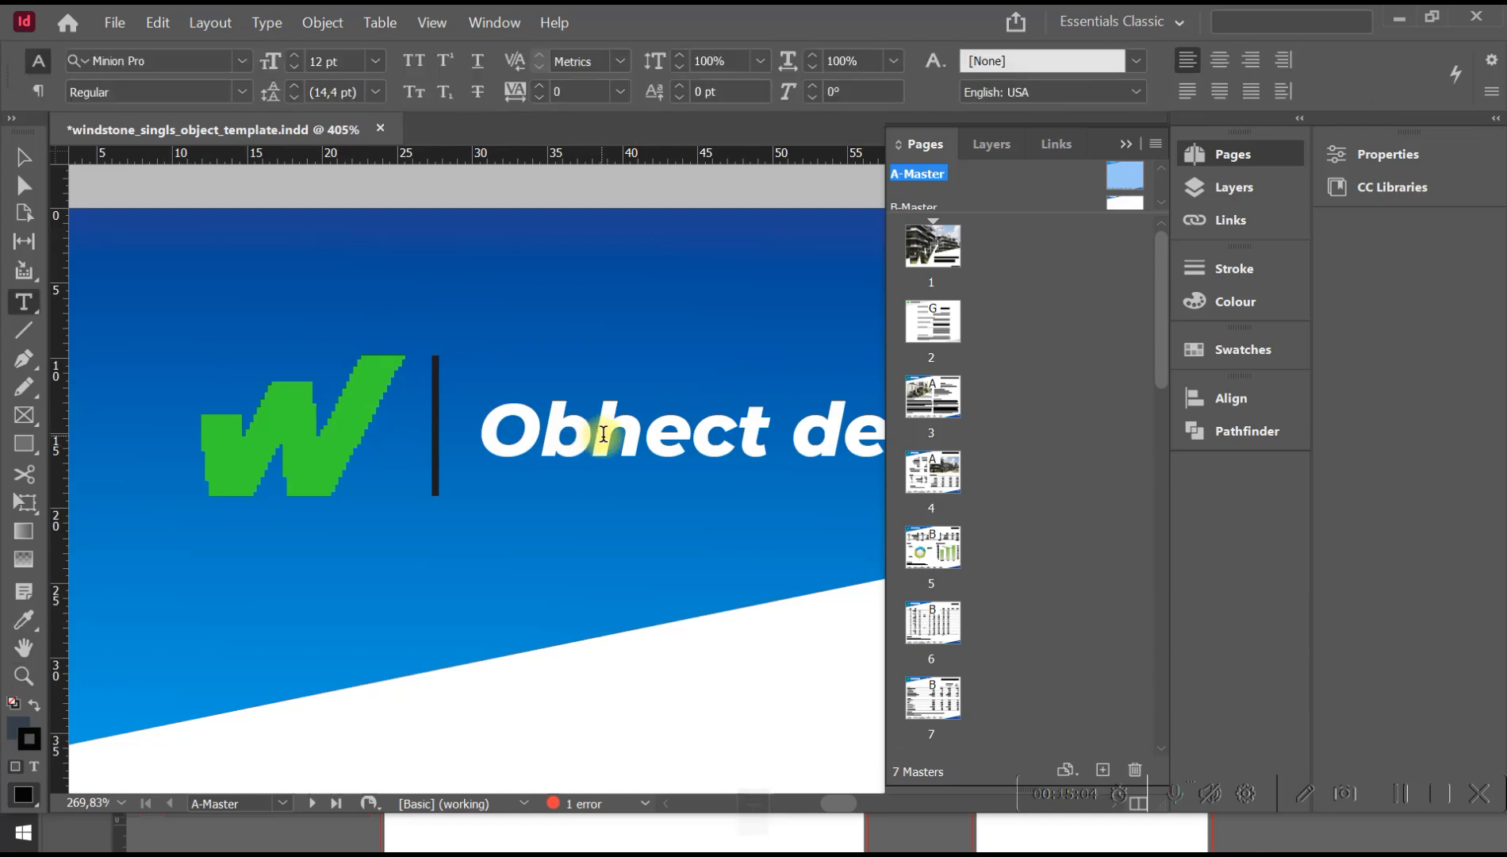
pyautogui.moveTo(602, 434); pyautogui.dragTo(625, 434)
pyautogui.write('j')
pyautogui.press('Escape')
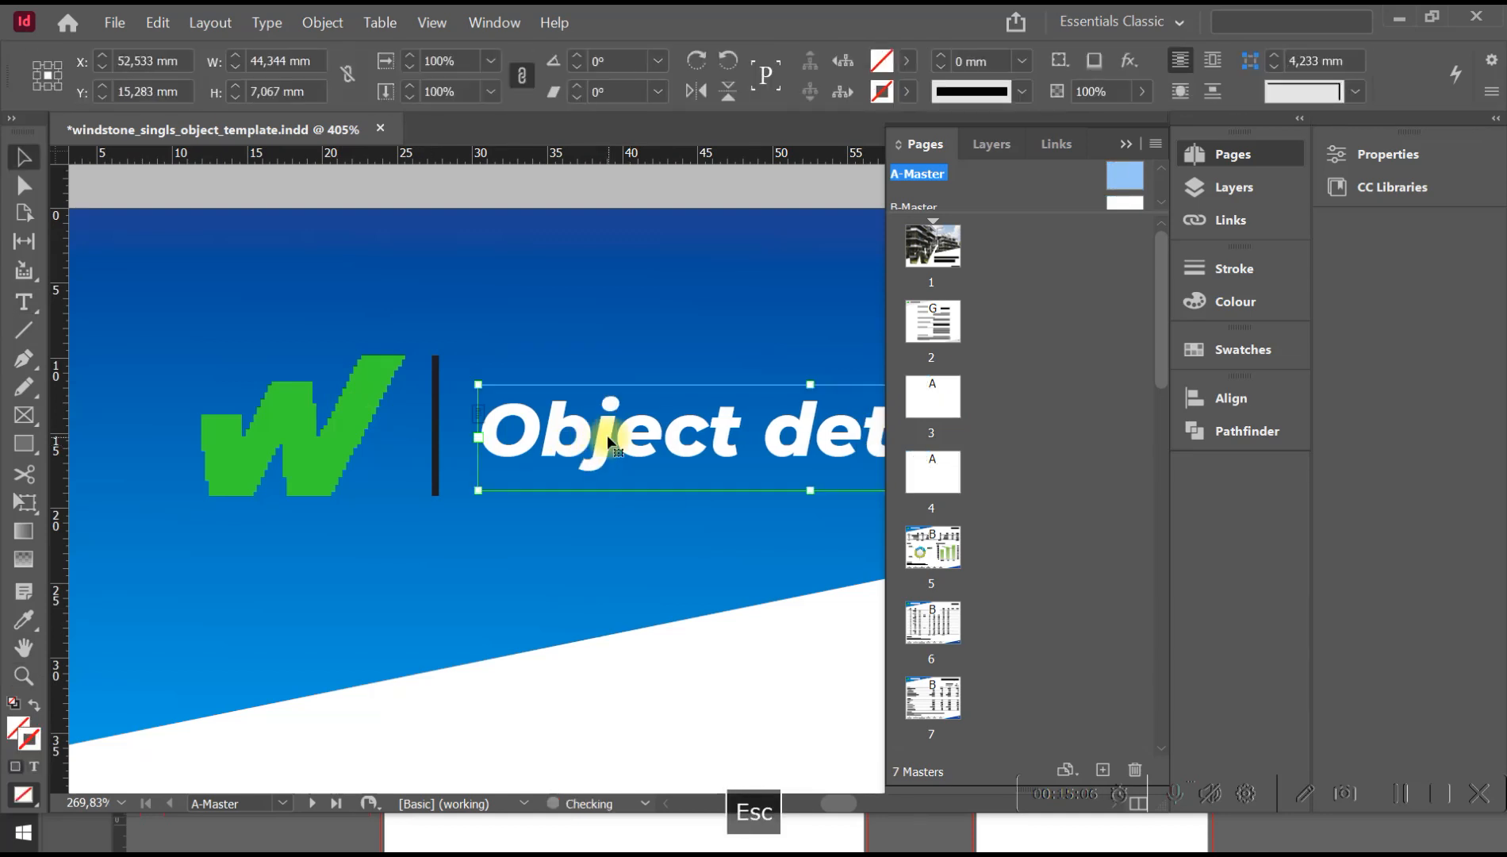
# Open page 3 and check the section header it inherits from A-Master.
pyautogui.click(953, 333)
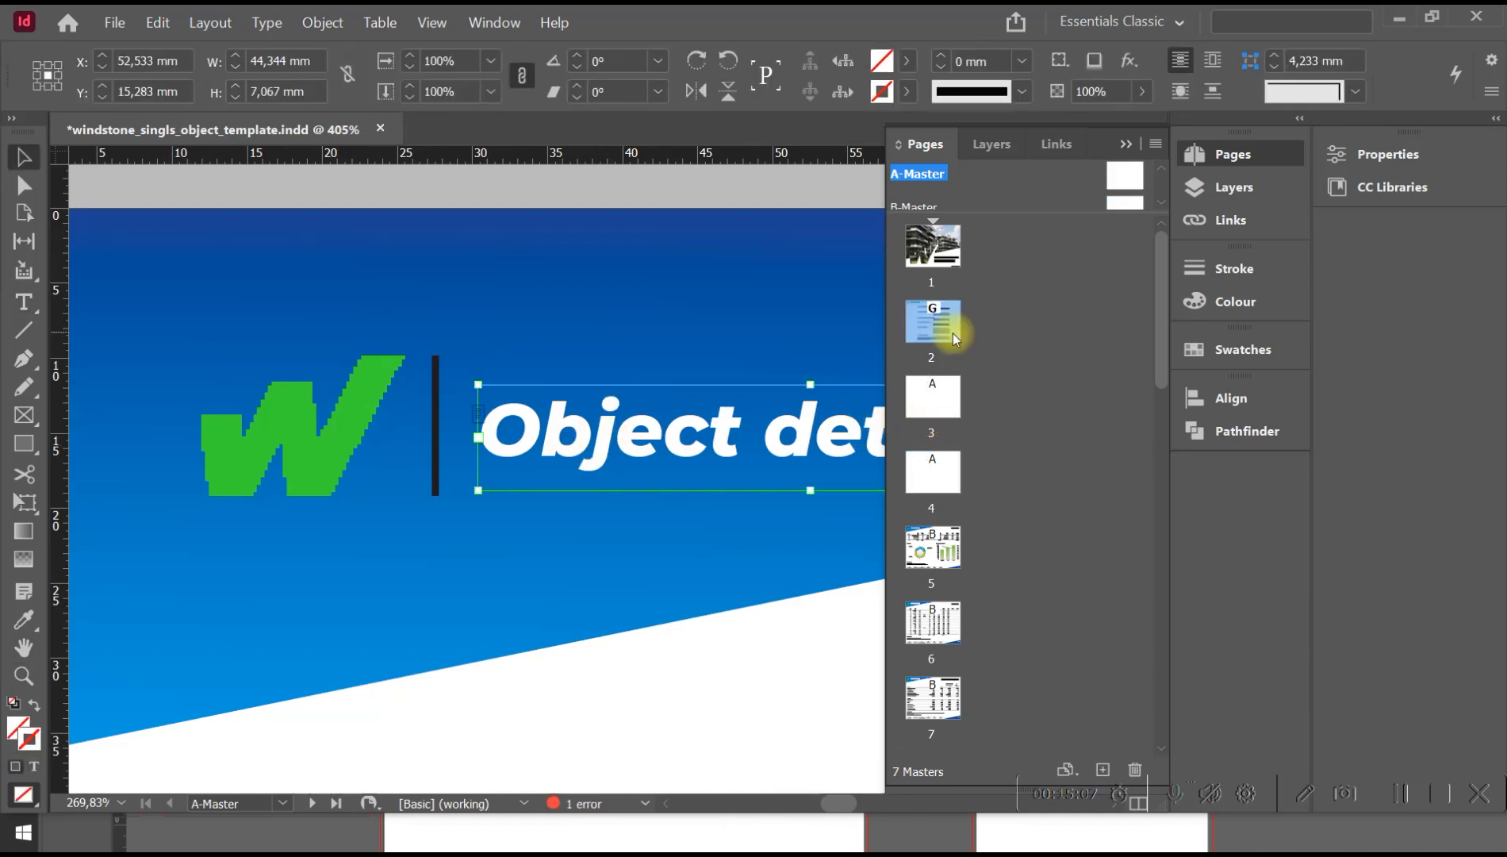
pyautogui.doubleClick(933, 397)
pyautogui.press('z')
pyautogui.keyDown('alt'); pyautogui.click(615, 419); pyautogui.keyUp('alt')
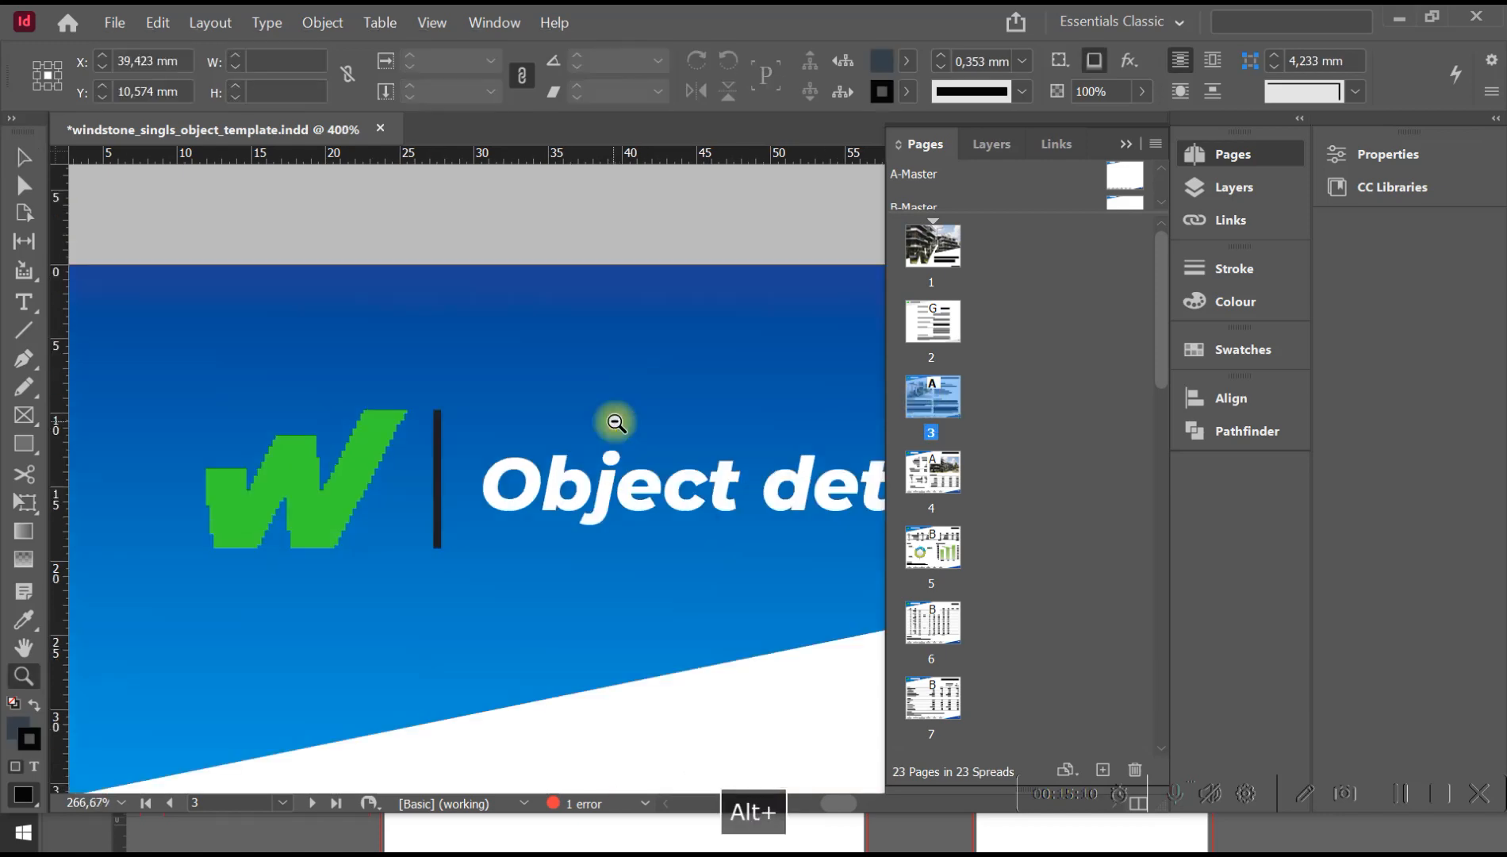
pyautogui.keyDown('alt'); pyautogui.click(647, 527); pyautogui.keyUp('alt')
pyautogui.keyDown('alt'); pyautogui.click(656, 539); pyautogui.keyUp('alt')
pyautogui.press('v')
pyautogui.press('space')
pyautogui.moveTo(656, 468); pyautogui.dragTo(327, 255)
pyautogui.press('z')
pyautogui.keyDown('alt'); pyautogui.click(444, 397); pyautogui.keyUp('alt')
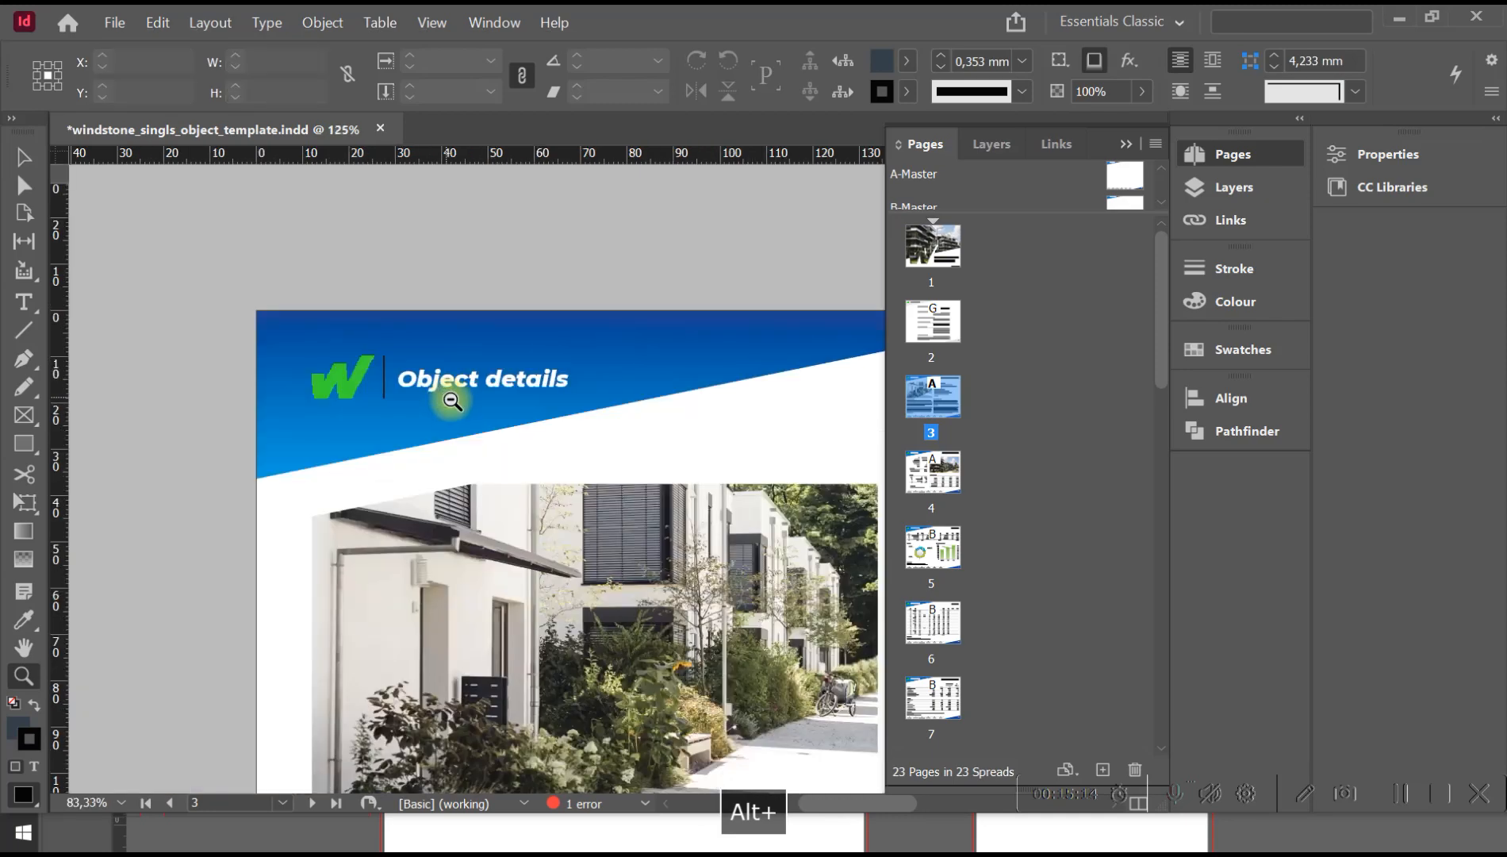
pyautogui.keyDown('alt'); pyautogui.click(572, 447); pyautogui.keyUp('alt')
pyautogui.press('space')
pyautogui.moveTo(663, 484); pyautogui.dragTo(299, 339)
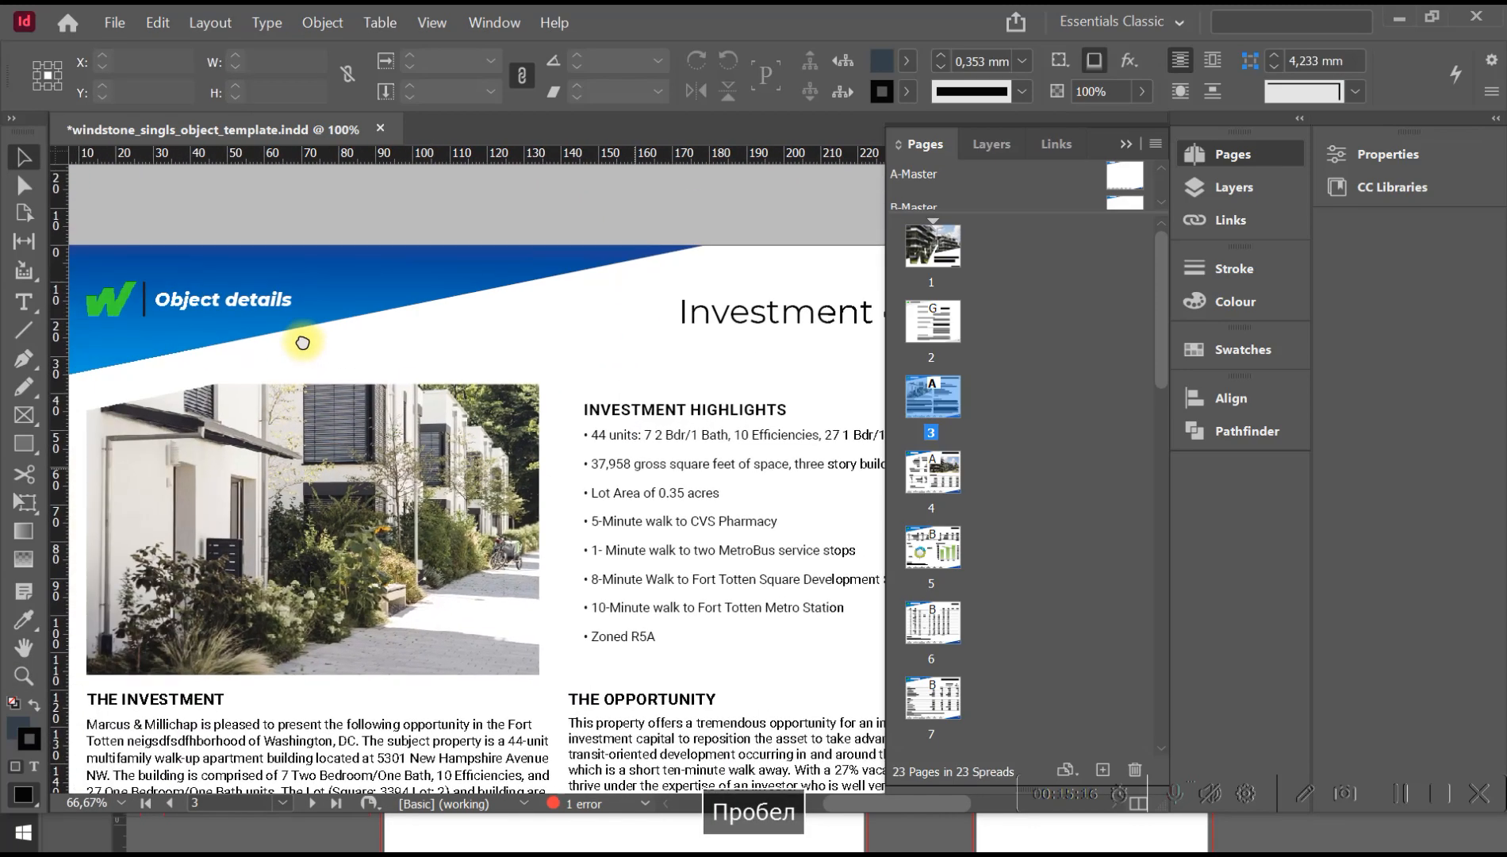
pyautogui.press('space')
pyautogui.moveTo(396, 482); pyautogui.dragTo(417, 360)
# On A-Master, replace the first word of the header so that it reads "Project details", matching the footer navigation label.
pyautogui.click(283, 802)
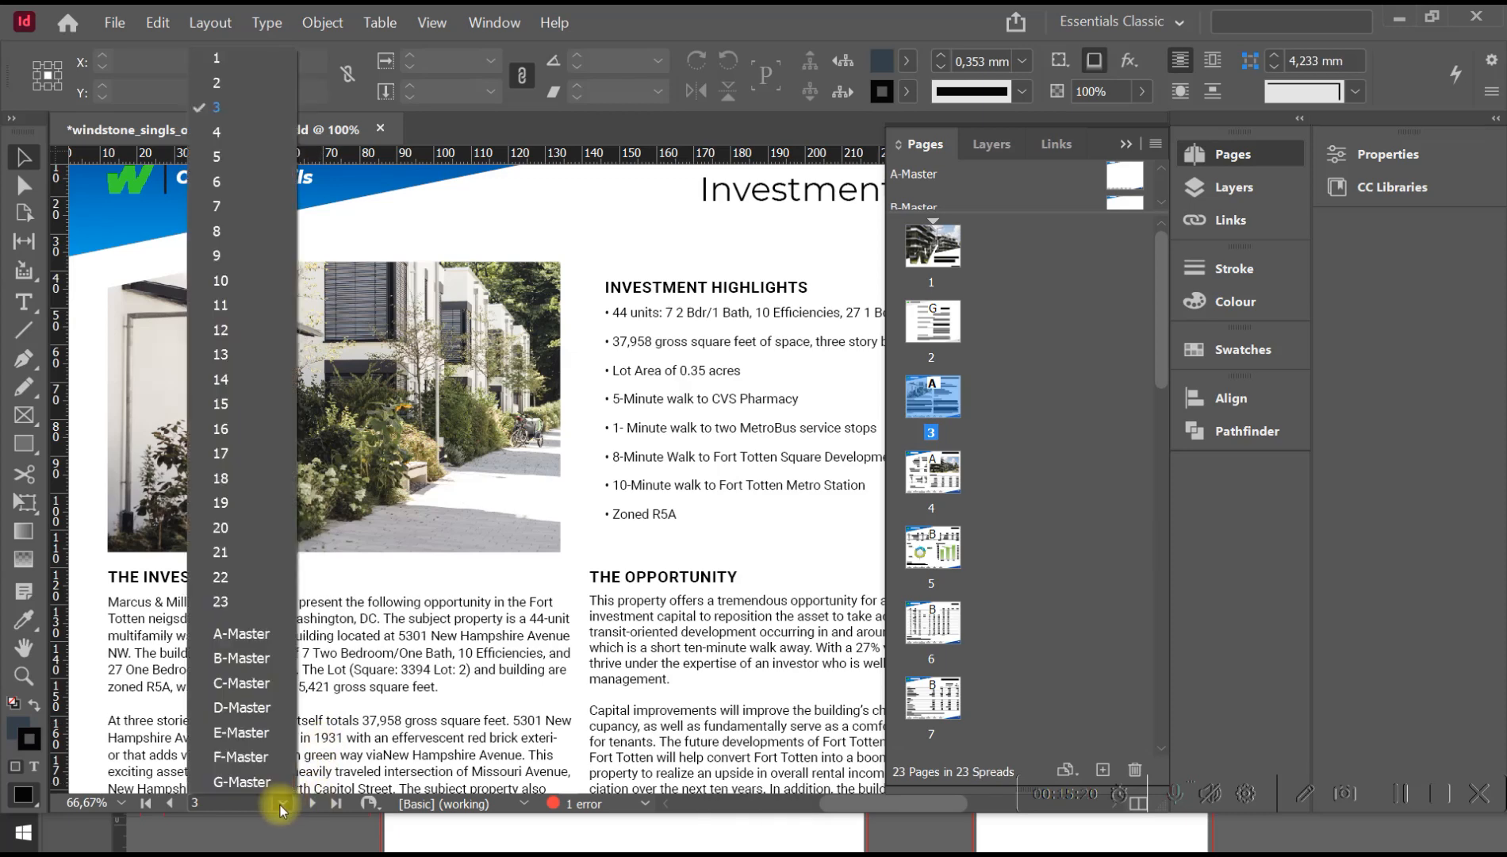
pyautogui.click(248, 632)
pyautogui.press('space')
pyautogui.moveTo(272, 407)
pyautogui.mouseDown()
pyautogui.moveTo(403, 467)
pyautogui.moveTo(285, 426)
pyautogui.mouseUp()
pyautogui.click(246, 620)
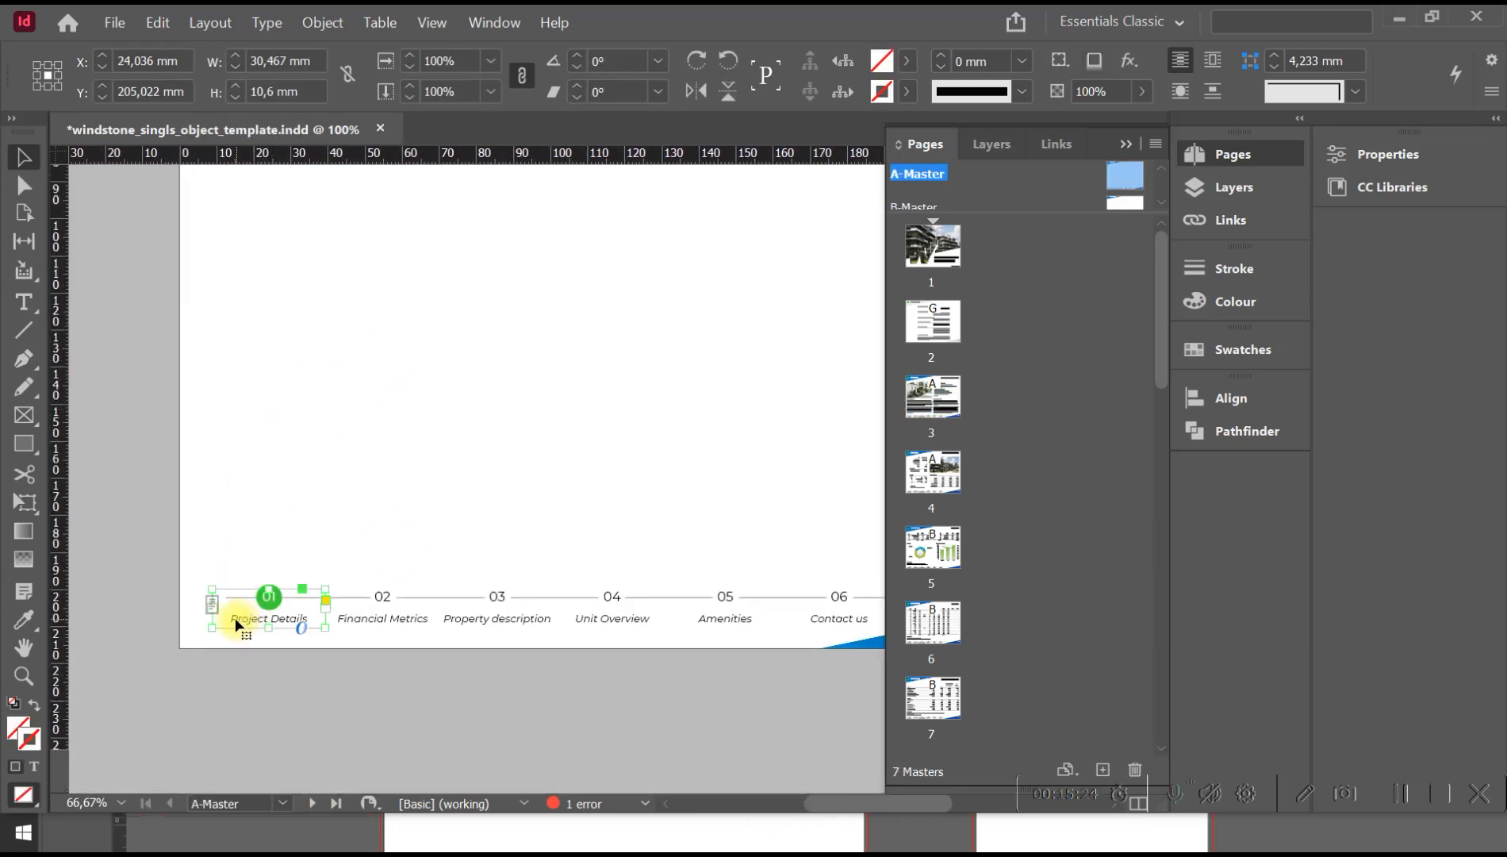
pyautogui.press('space')
pyautogui.moveTo(369, 309); pyautogui.dragTo(374, 639)
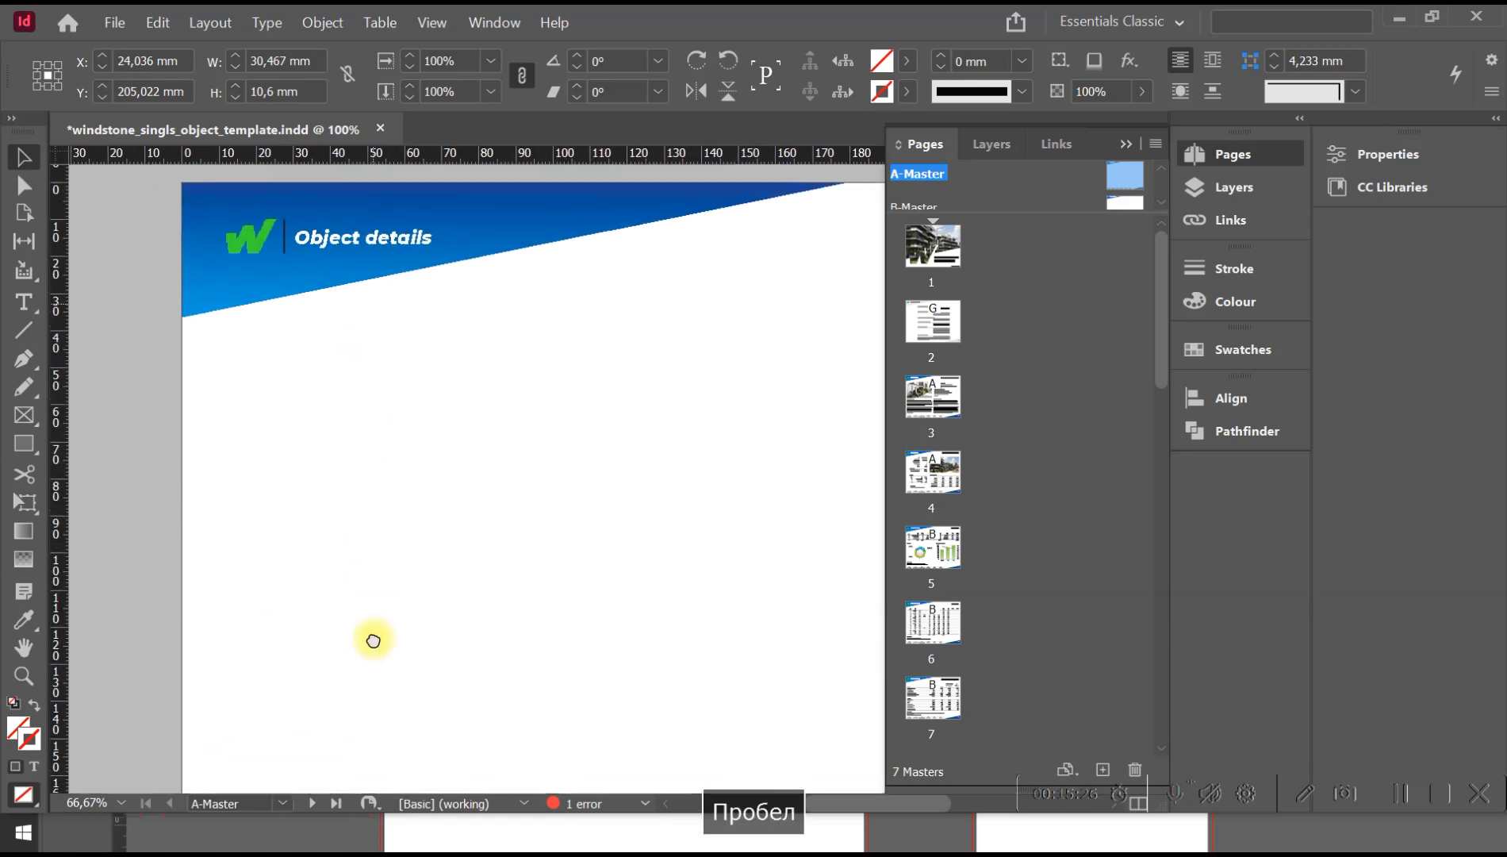
pyautogui.click(334, 236)
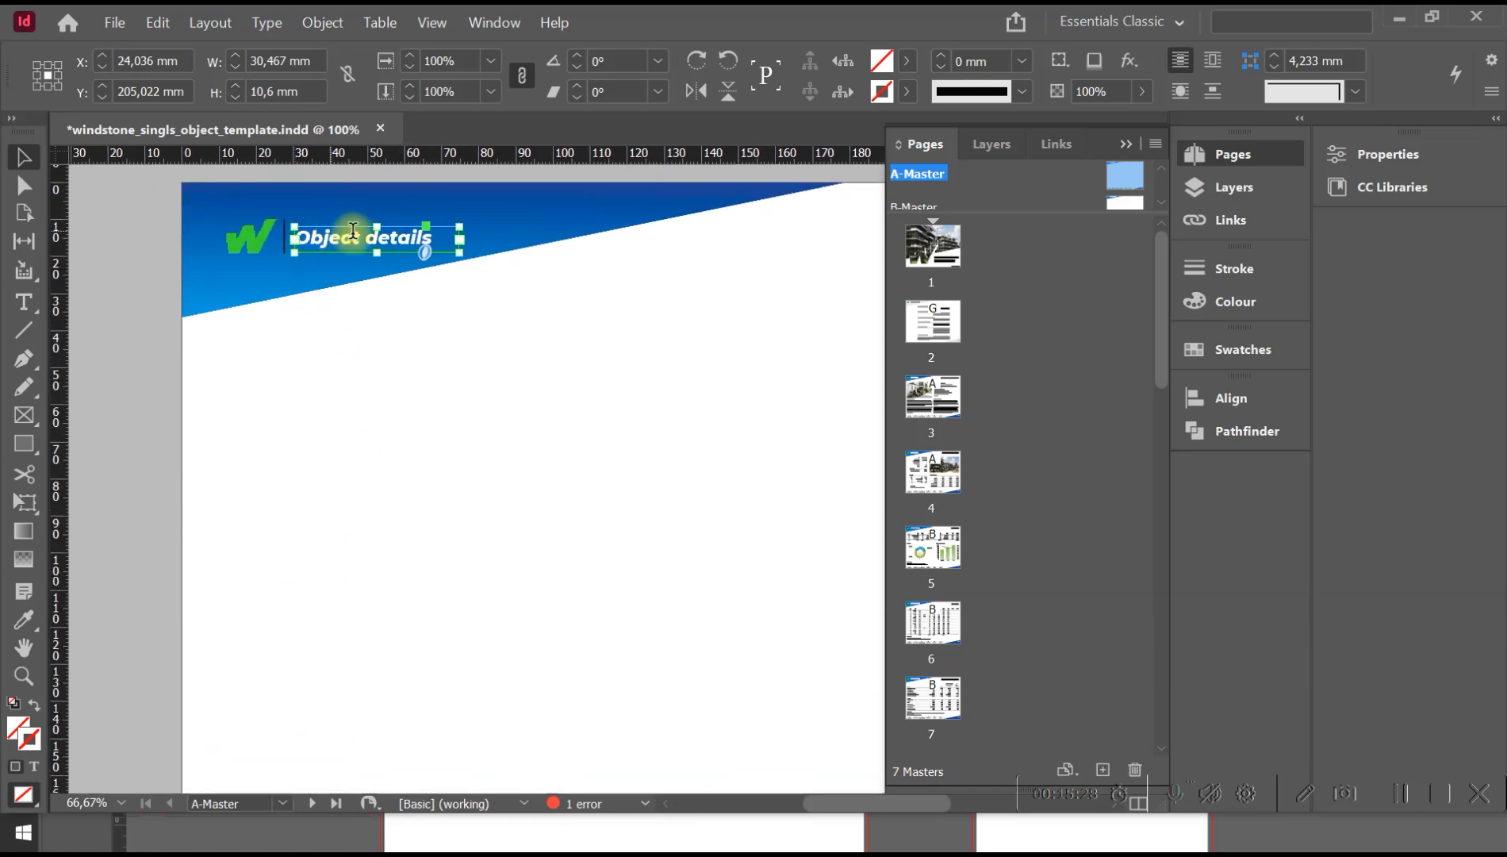
pyautogui.doubleClick(360, 237)
pyautogui.moveTo(360, 237); pyautogui.dragTo(269, 236)
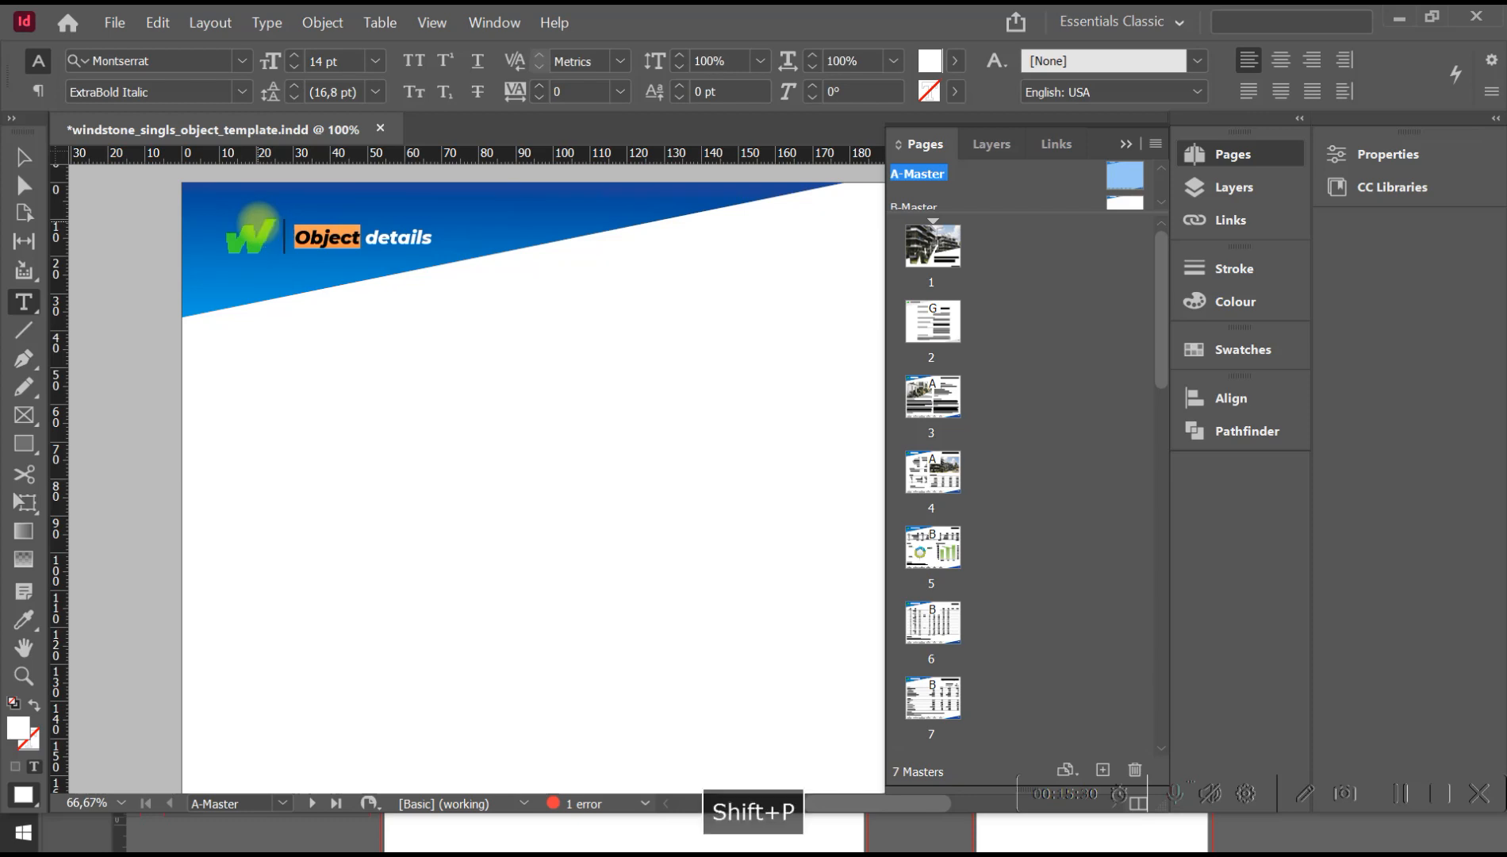
pyautogui.write('Pro')
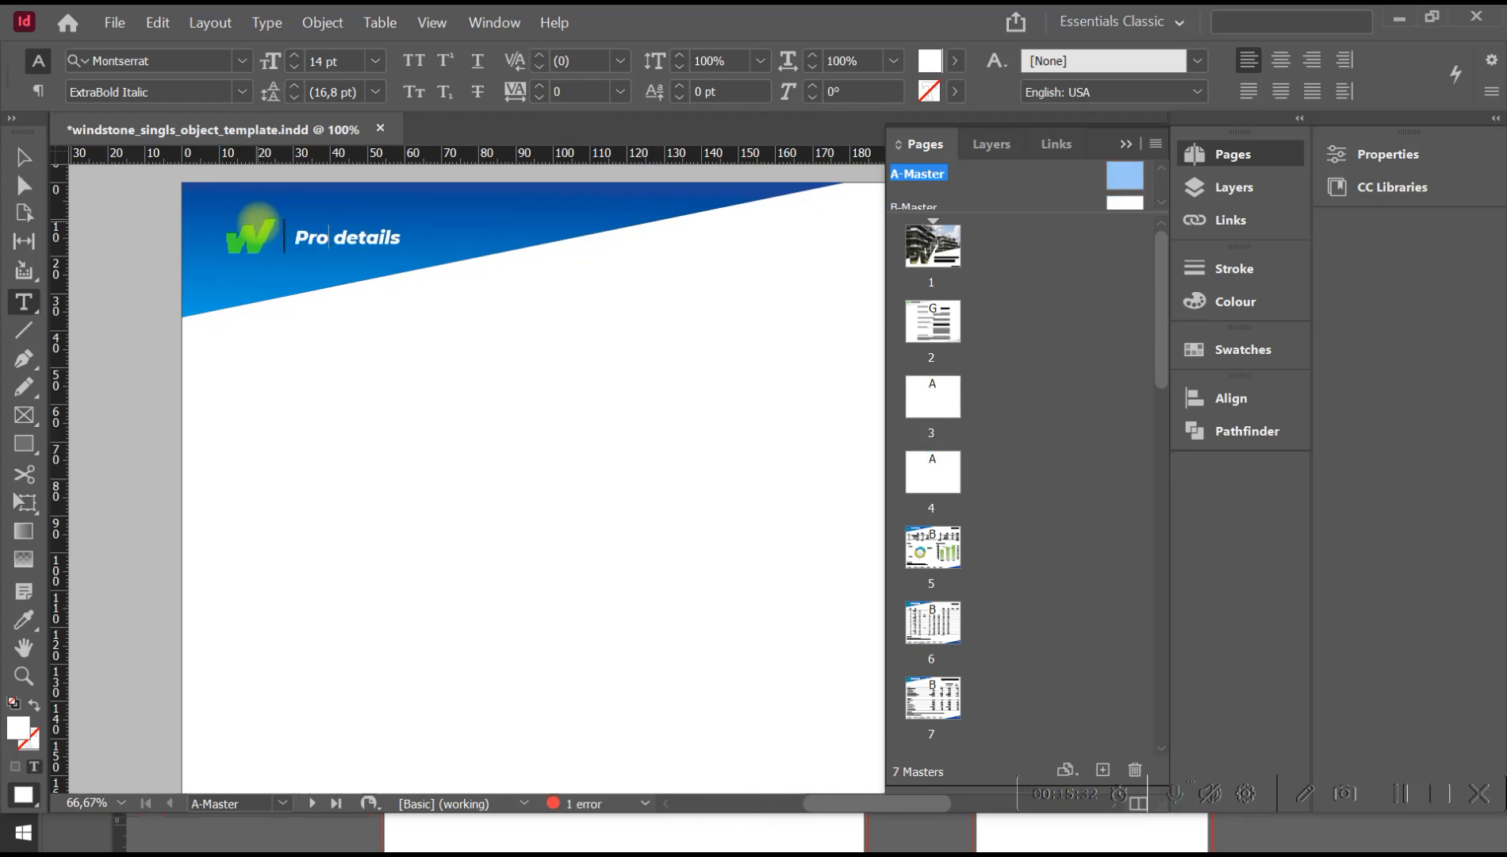
pyautogui.write('ject')
pyautogui.press('Escape')
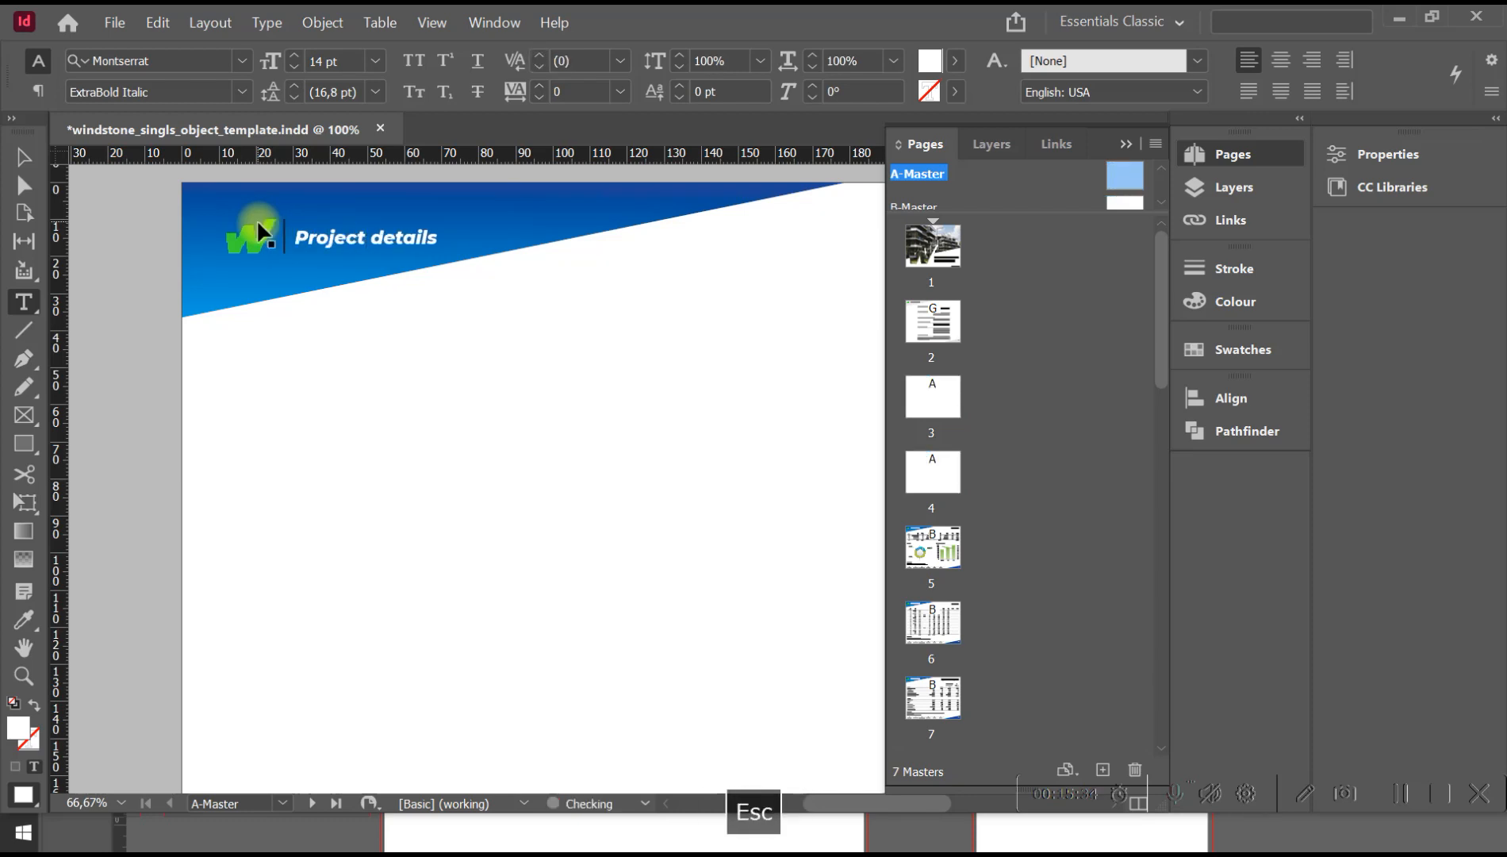
pyautogui.click(322, 394)
# Compare the footer navigation on A-Master, B-Master and C-Master, and check the A-Master and C-Master section headers.
pyautogui.moveTo(448, 579); pyautogui.dragTo(353, 370)
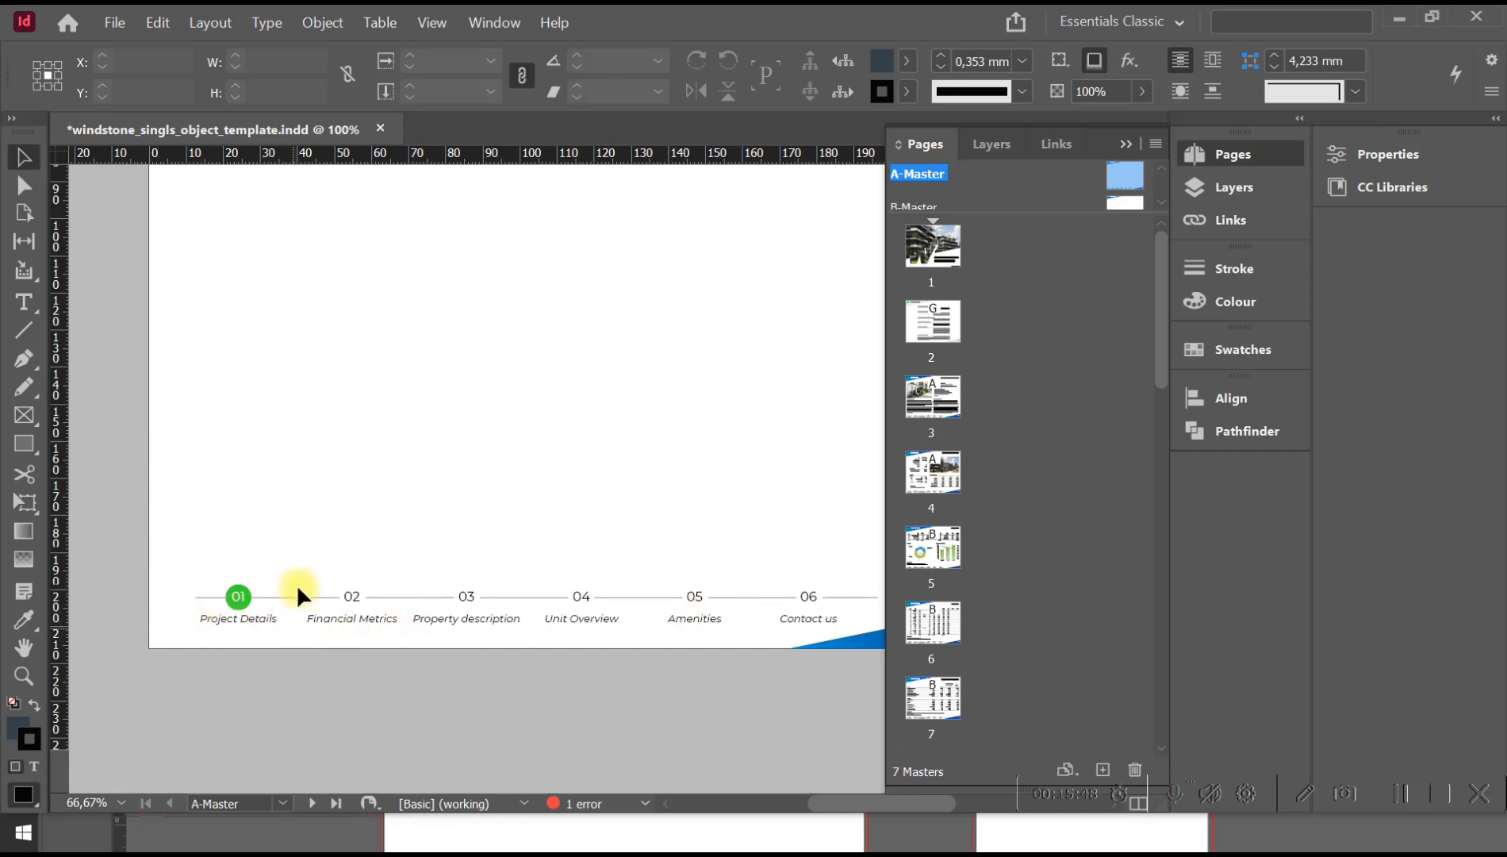
pyautogui.press('space')
pyautogui.moveTo(377, 376); pyautogui.dragTo(390, 682)
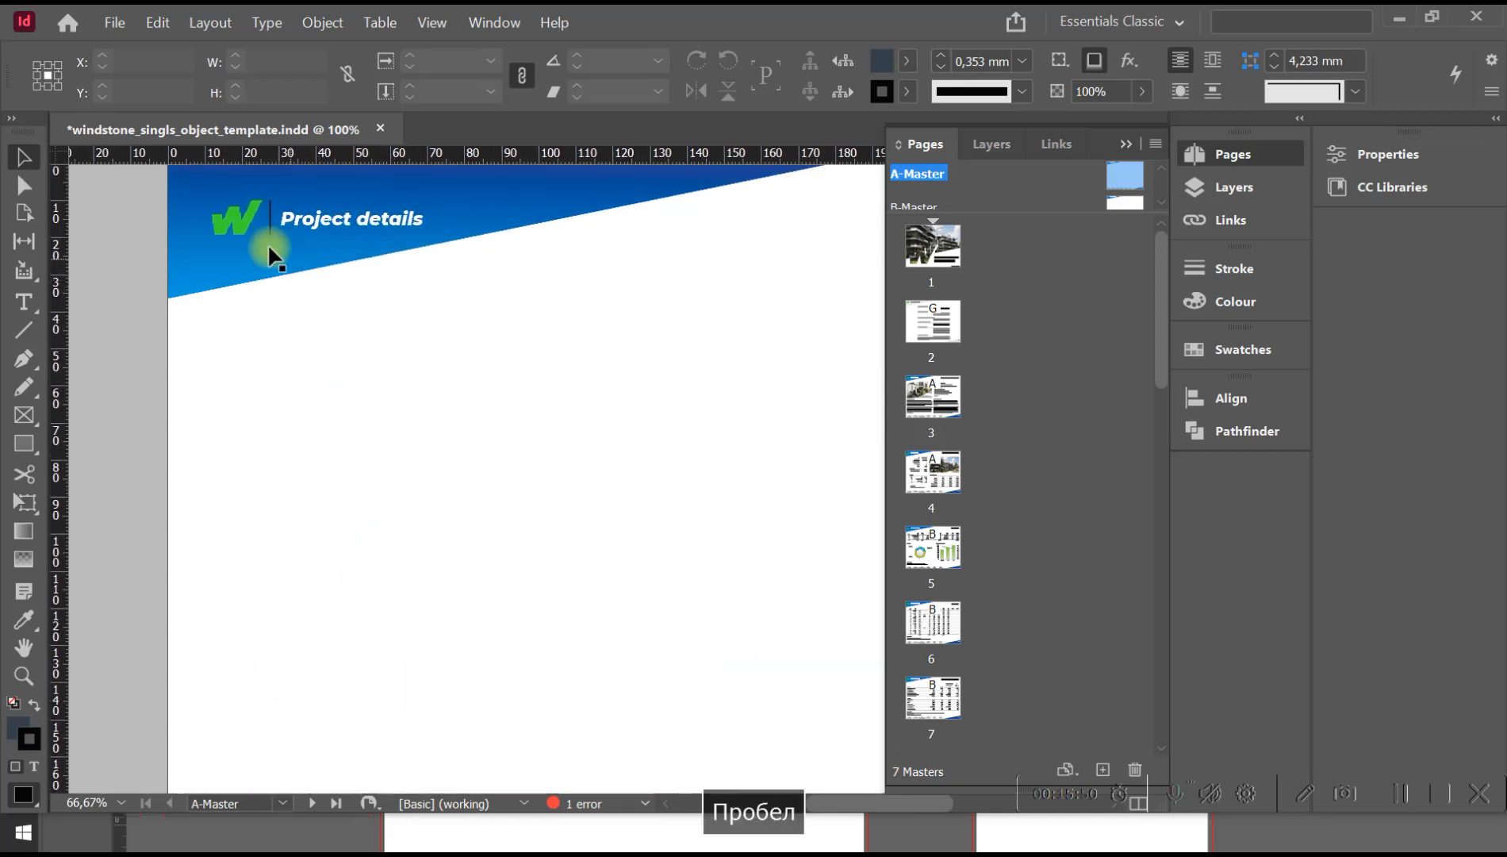
pyautogui.moveTo(393, 511); pyautogui.dragTo(360, 396)
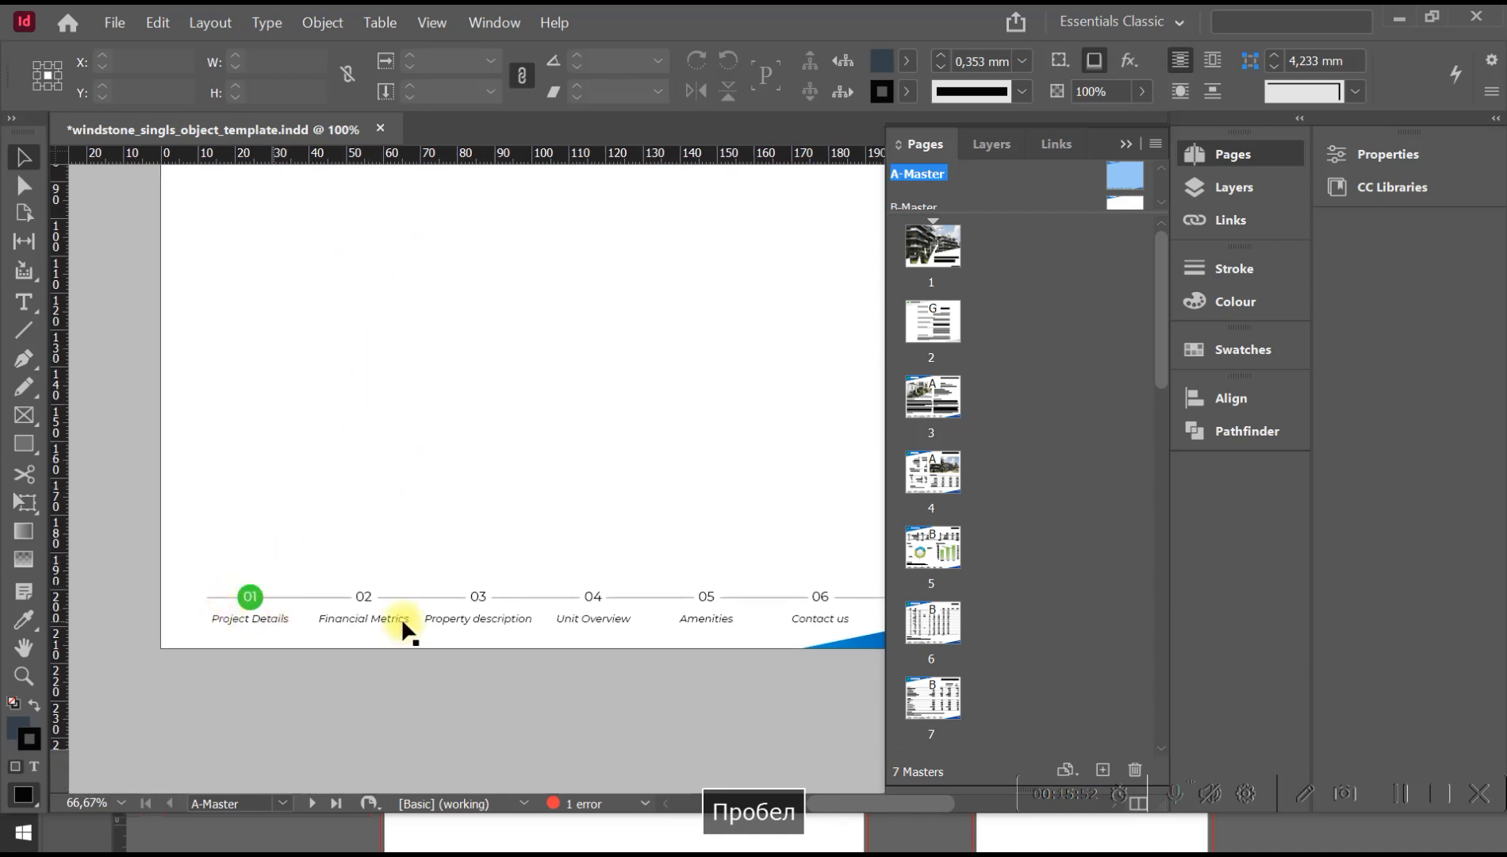
pyautogui.click(282, 802)
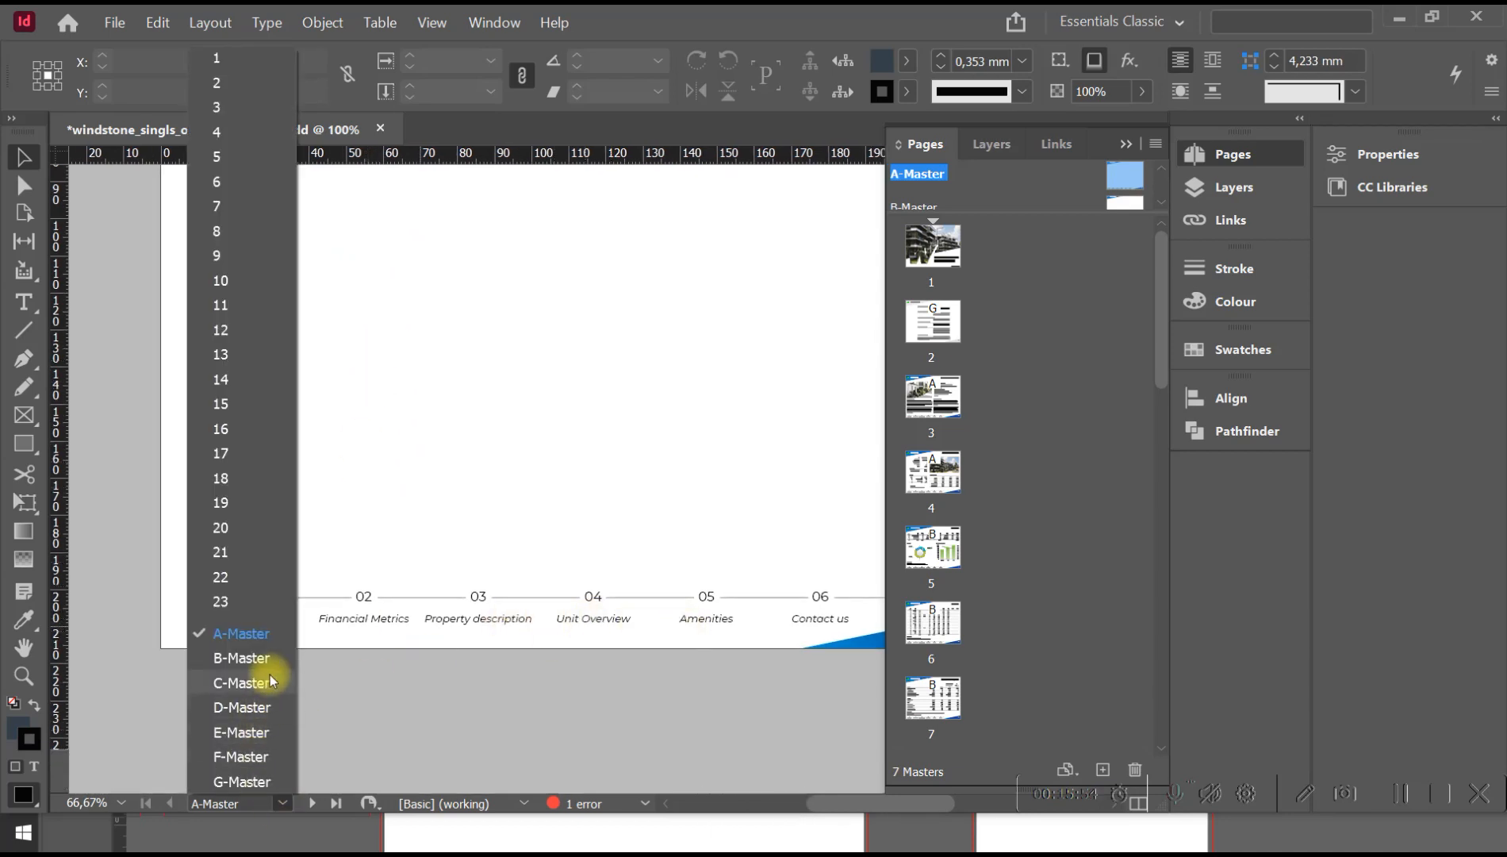
pyautogui.click(268, 663)
pyautogui.press('space')
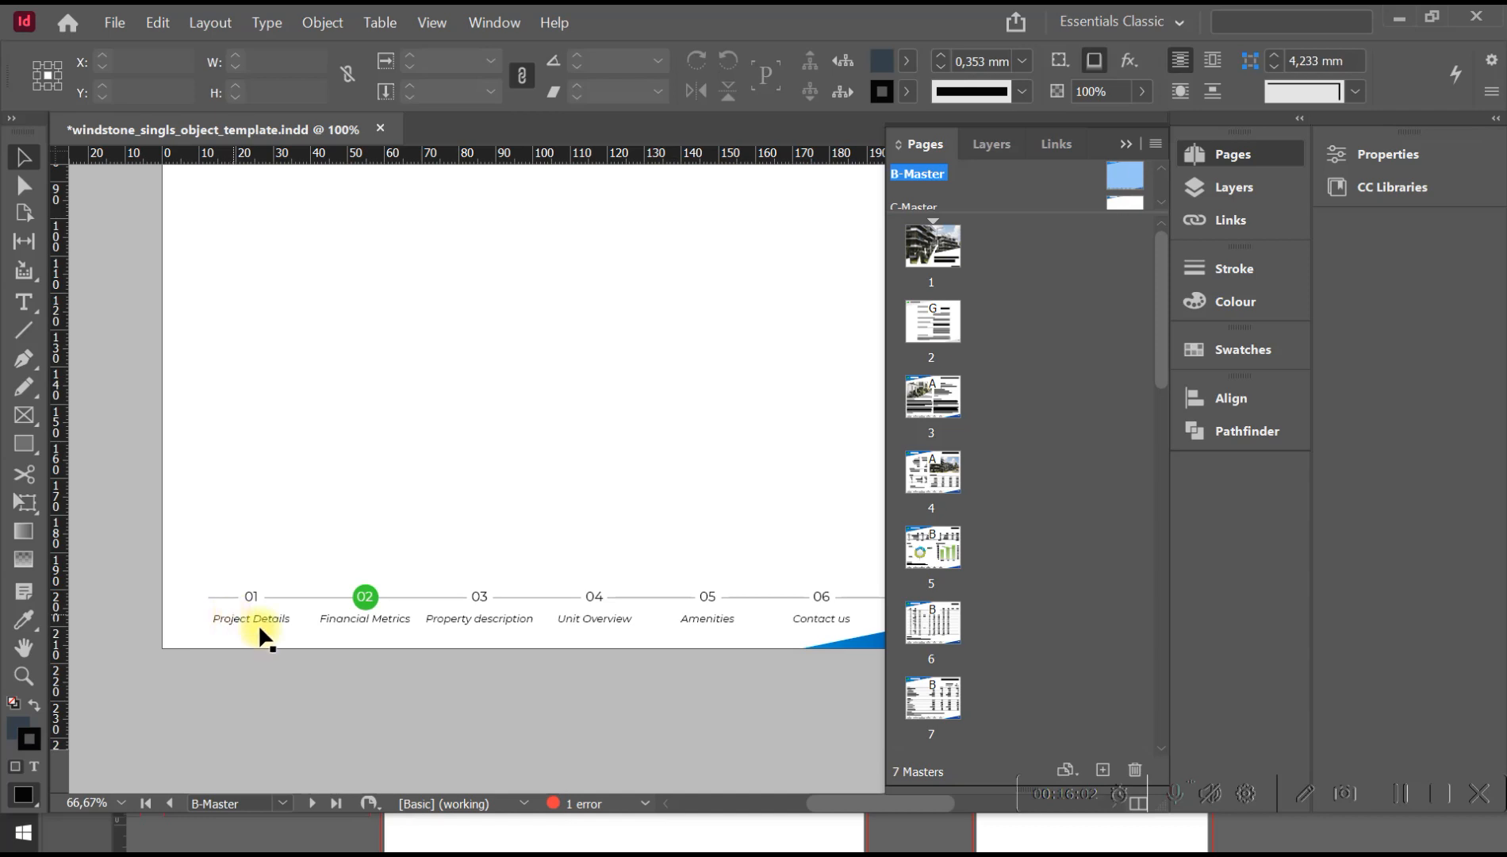
pyautogui.click(282, 803)
pyautogui.click(240, 685)
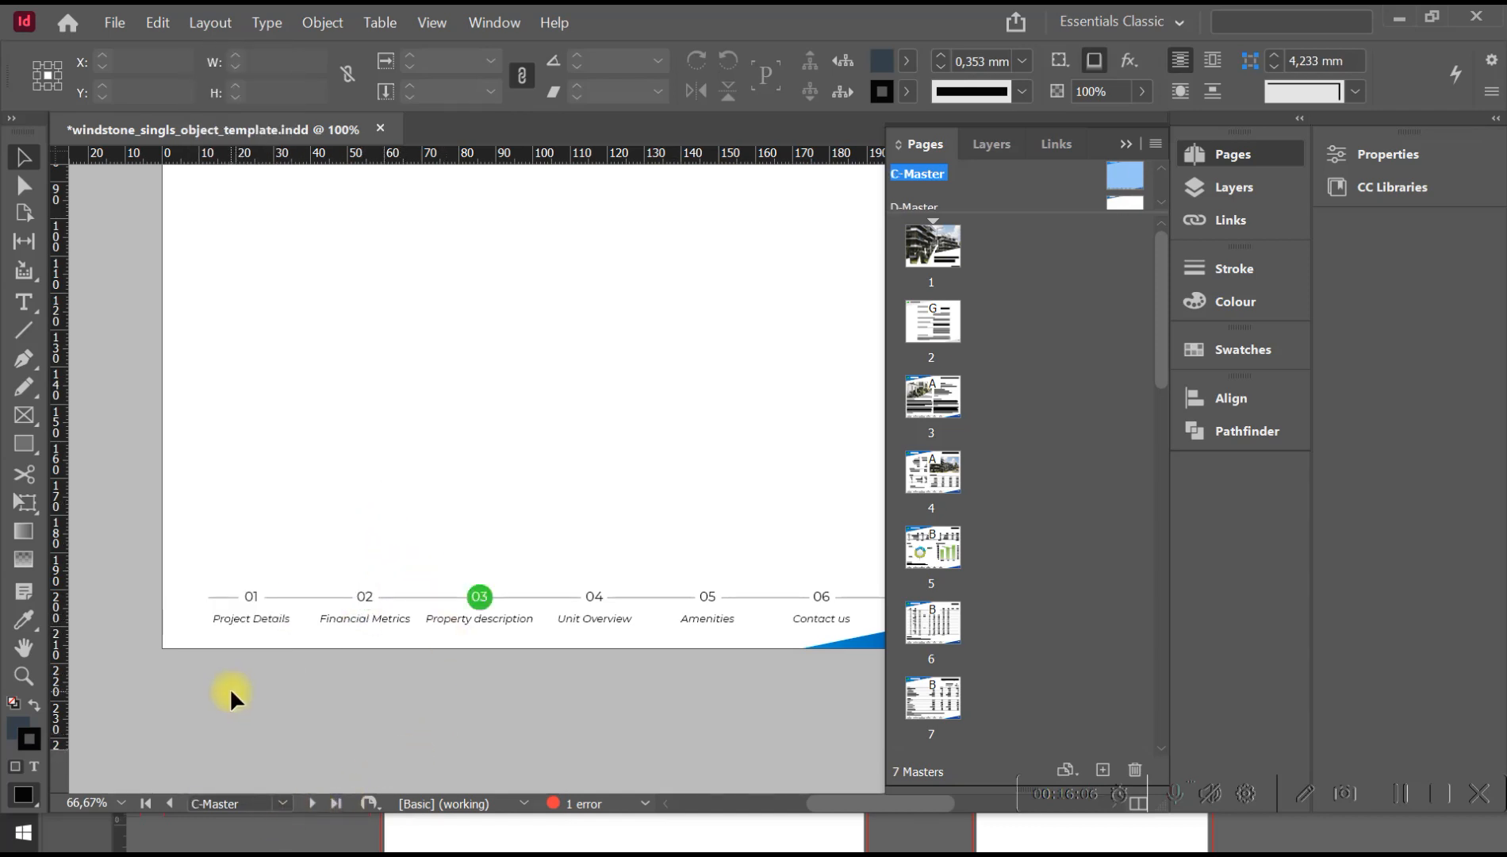
pyautogui.press('space')
pyautogui.moveTo(473, 306); pyautogui.dragTo(589, 474)
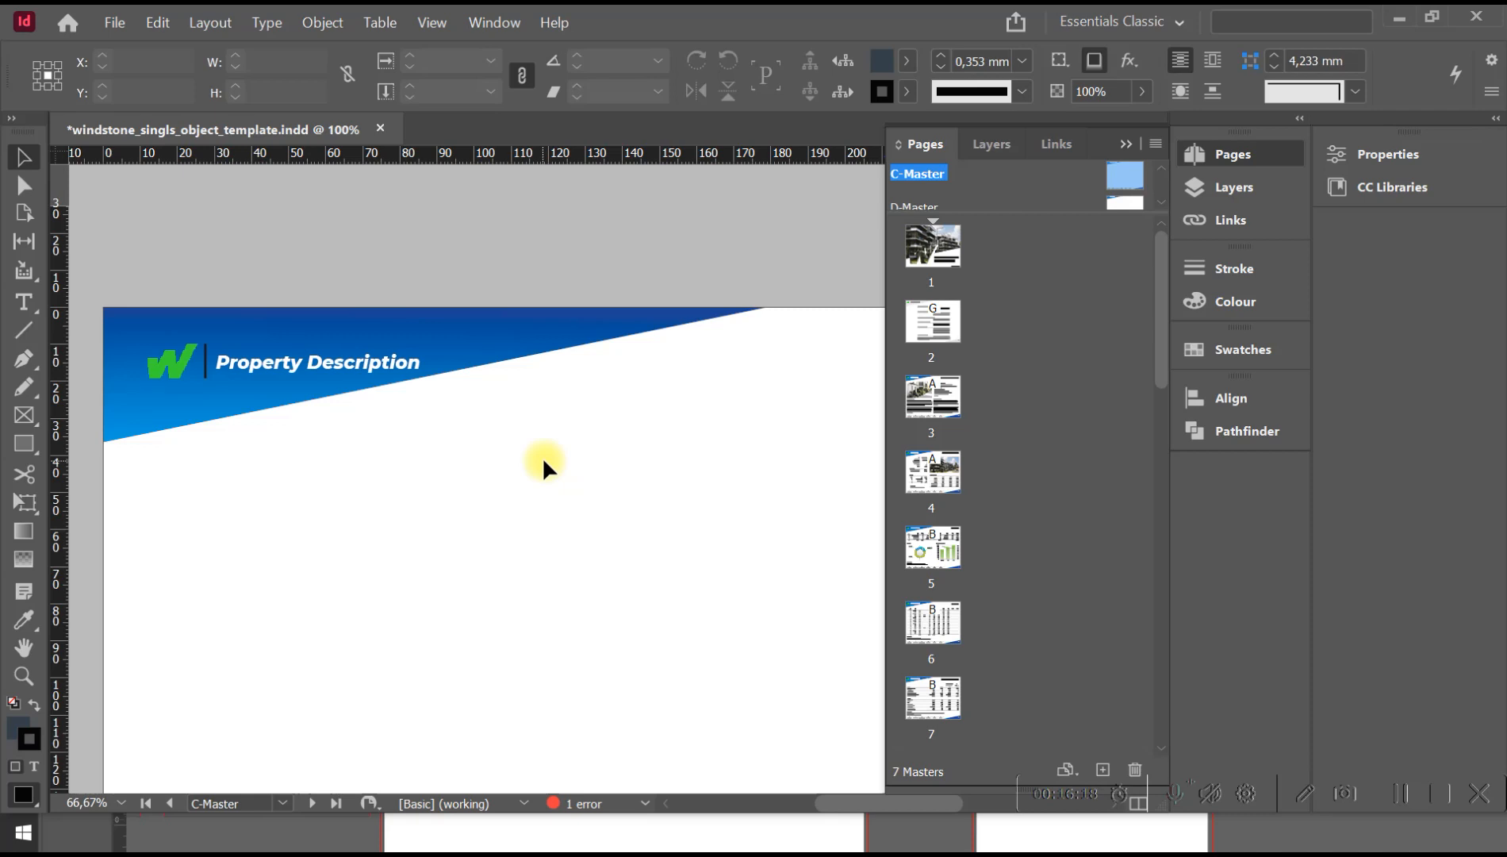
# Open page 1 and view the whole cover page.
pyautogui.click(929, 252)
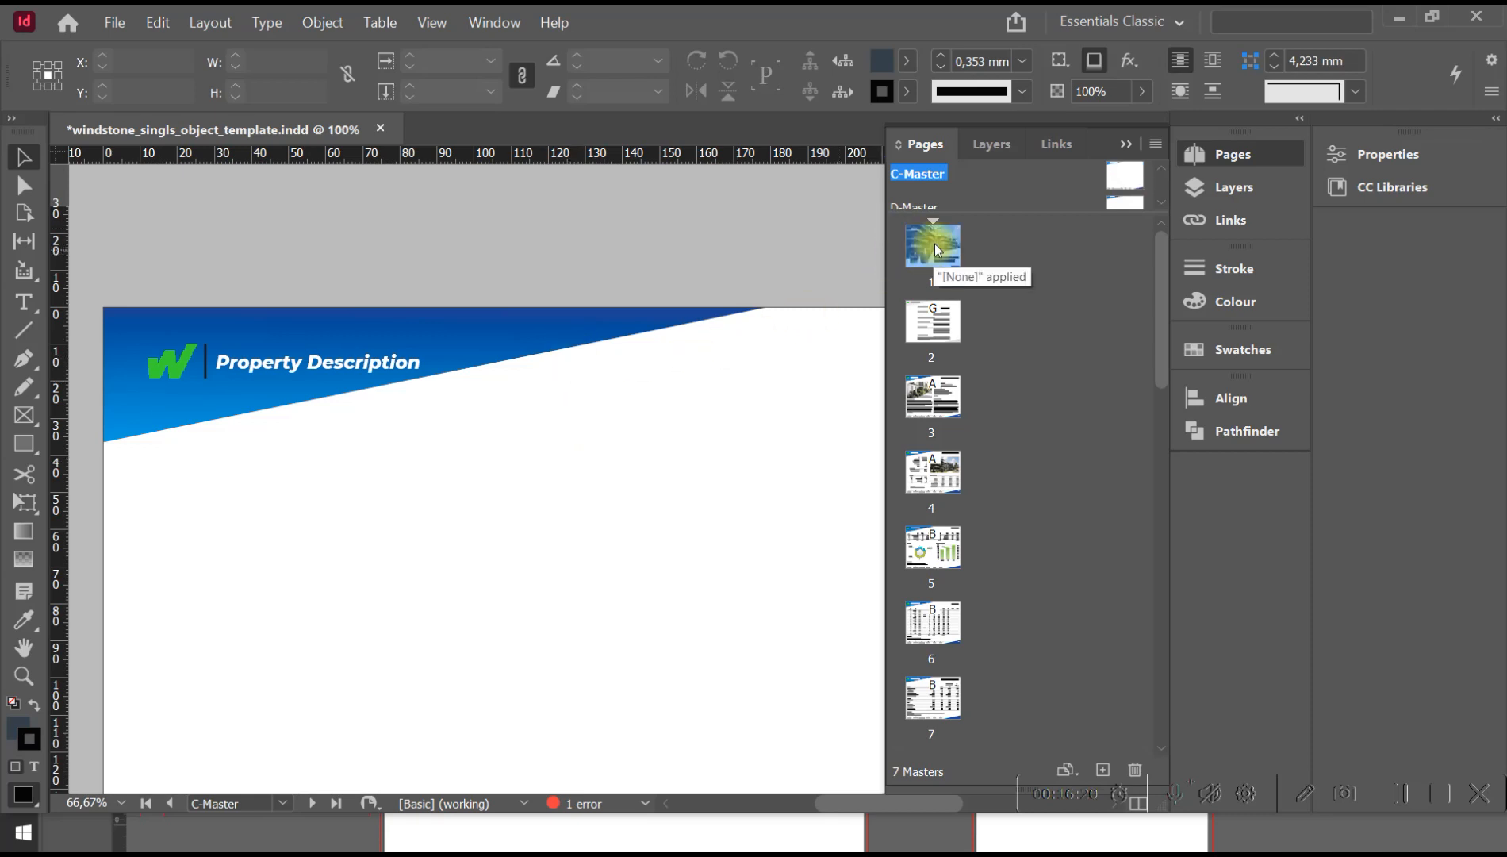
pyautogui.doubleClick(937, 248)
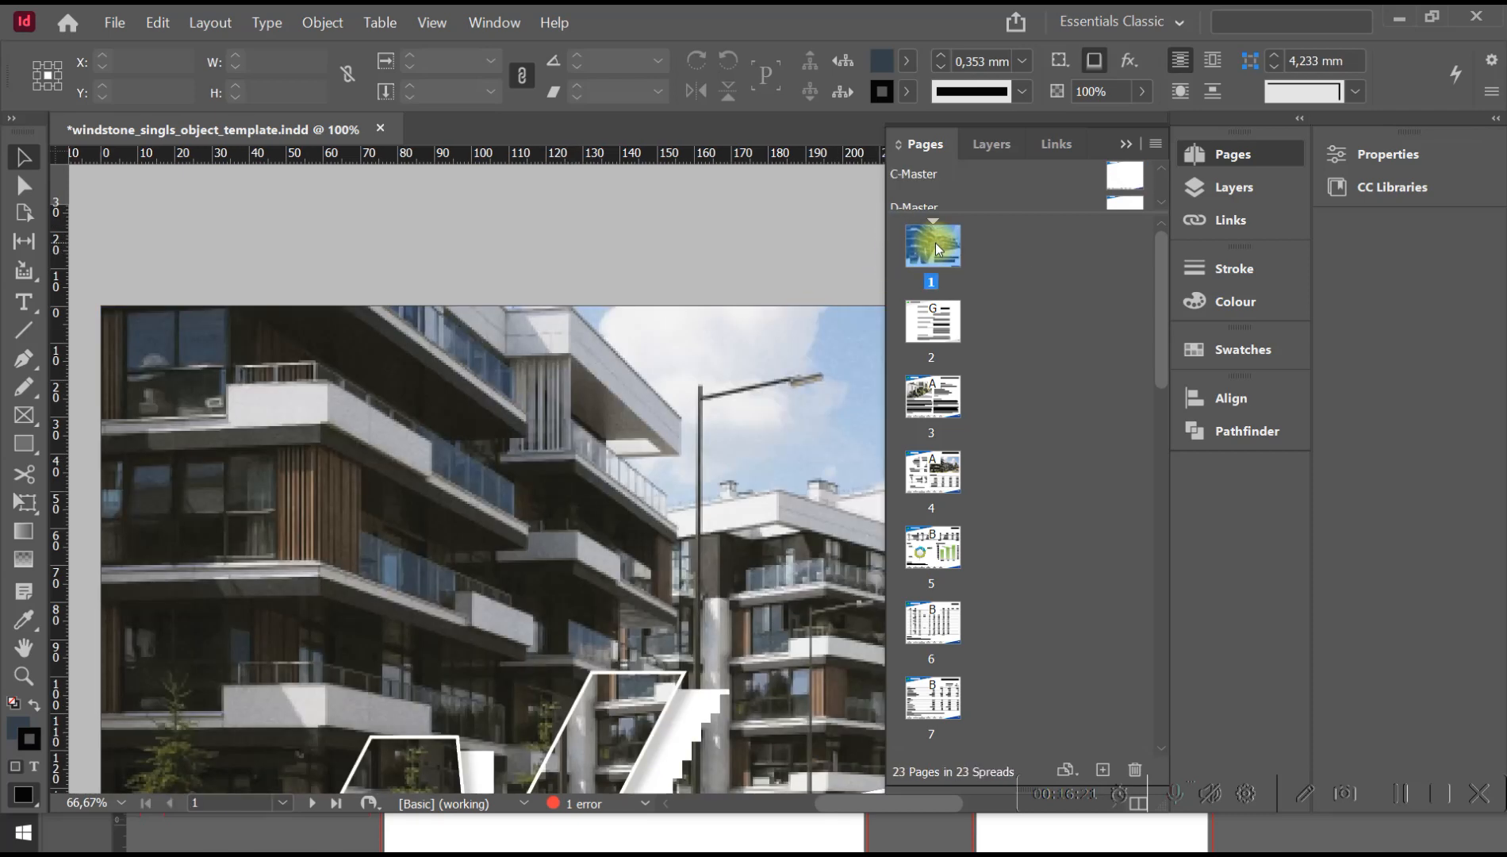
pyautogui.click(235, 271)
pyautogui.press('z')
pyautogui.keyDown('alt'); pyautogui.click(237, 274); pyautogui.keyUp('alt')
pyautogui.keyDown('alt'); pyautogui.click(627, 379); pyautogui.keyUp('alt')
pyautogui.press('space')
pyautogui.moveTo(692, 371); pyautogui.dragTo(487, 366)
pyautogui.moveTo(599, 367); pyautogui.dragTo(583, 367)
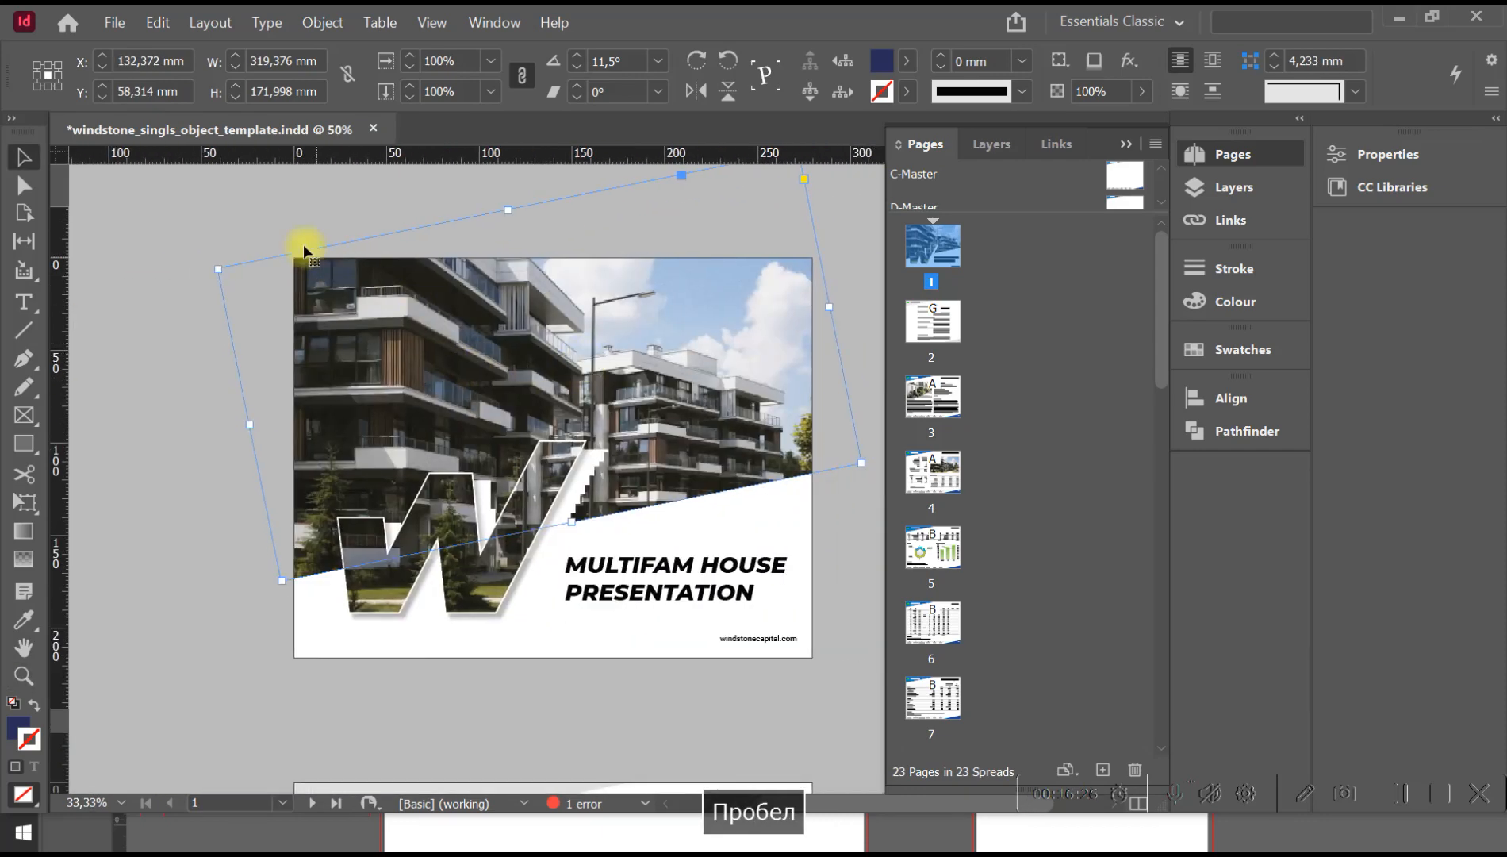
pyautogui.click(276, 217)
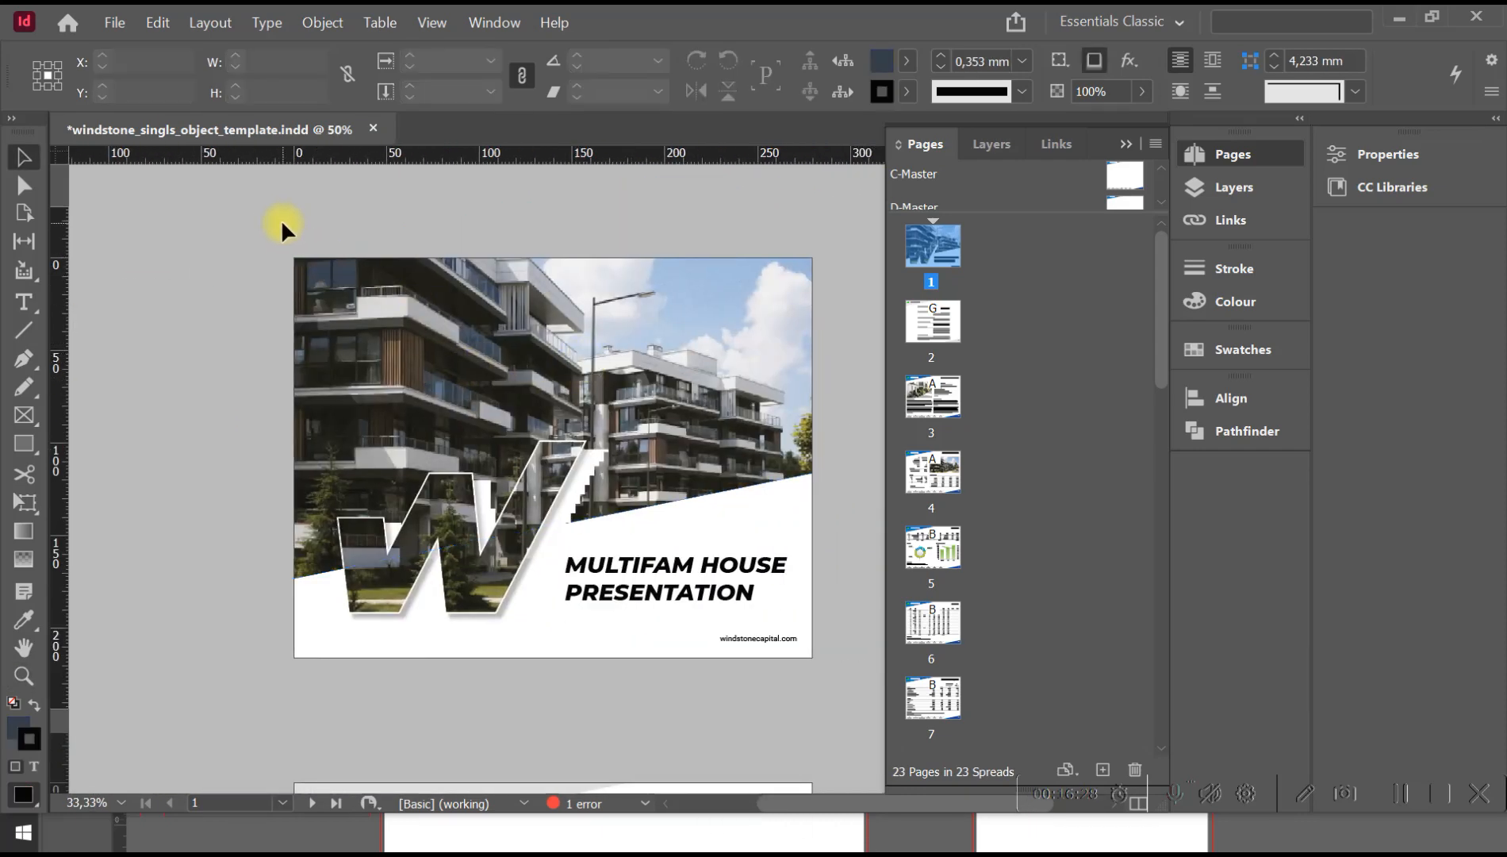